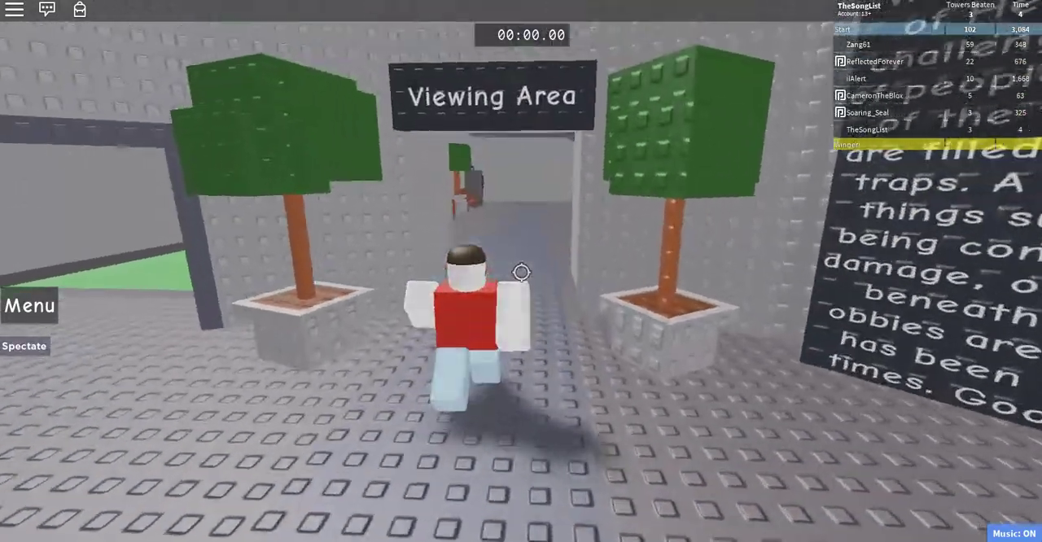
# Walk past the Viewing Area and down the Towers hallway into the Tower of Hecc portal
pyautogui.press('w')
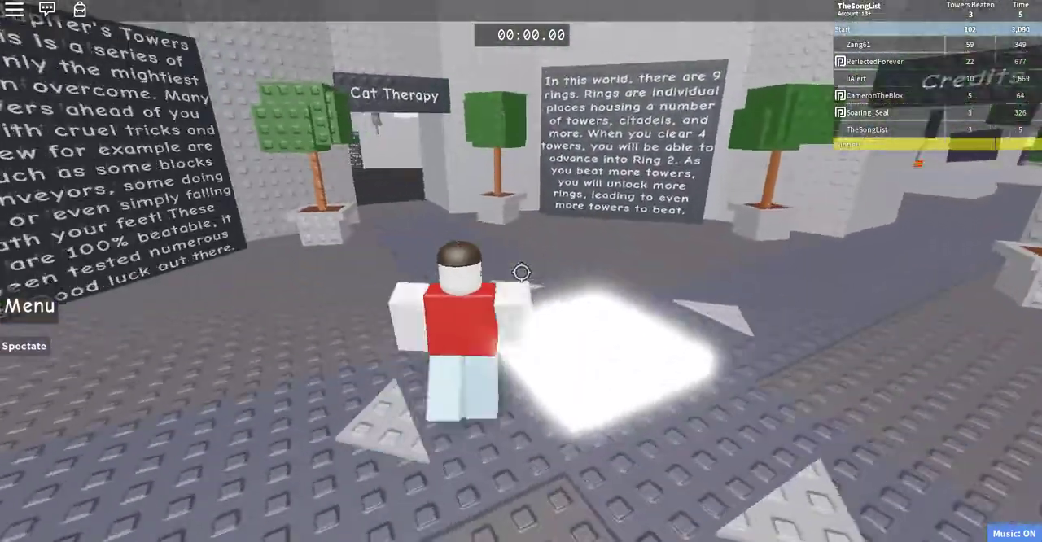
pyautogui.press('w')
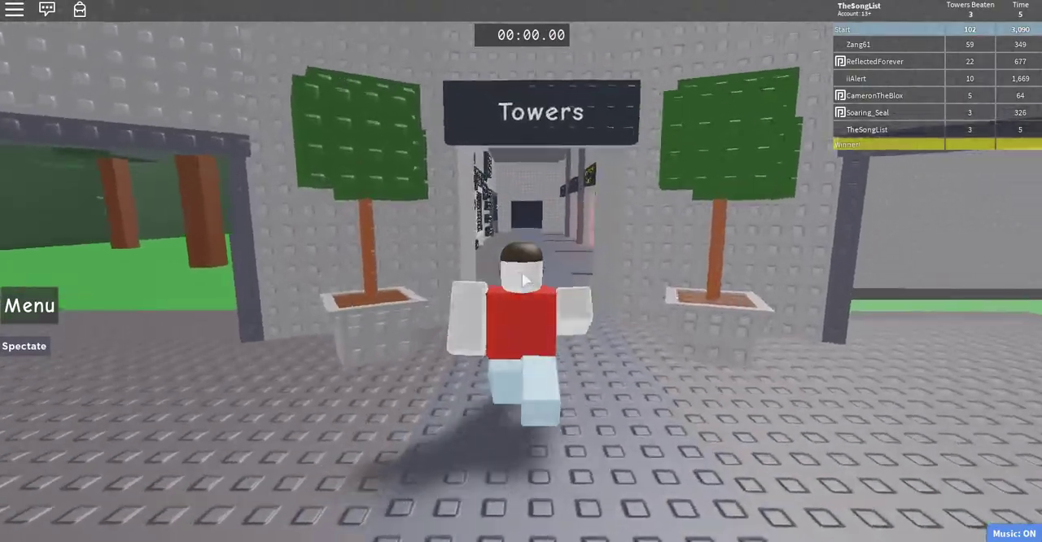
pyautogui.press('w')
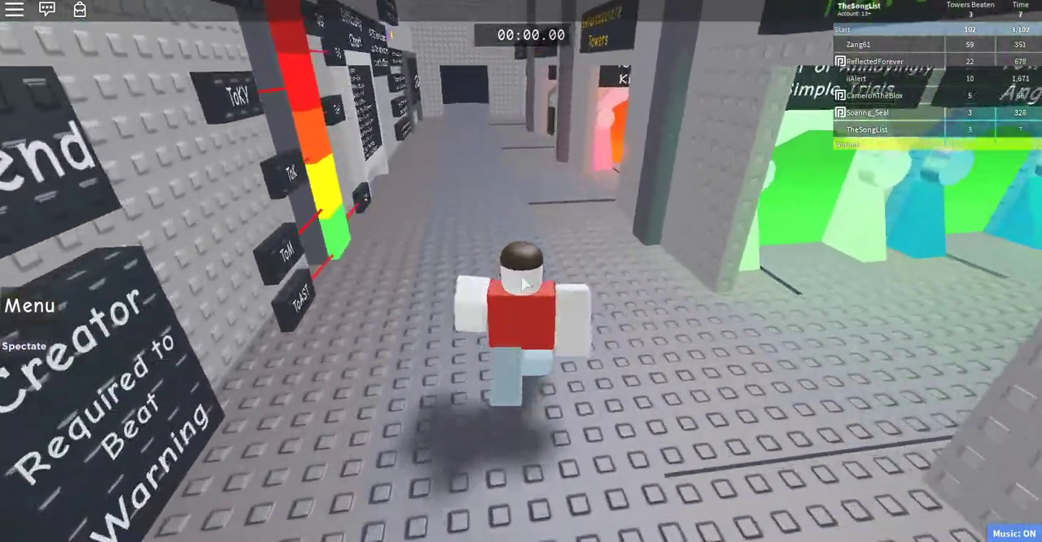
pyautogui.press('w')
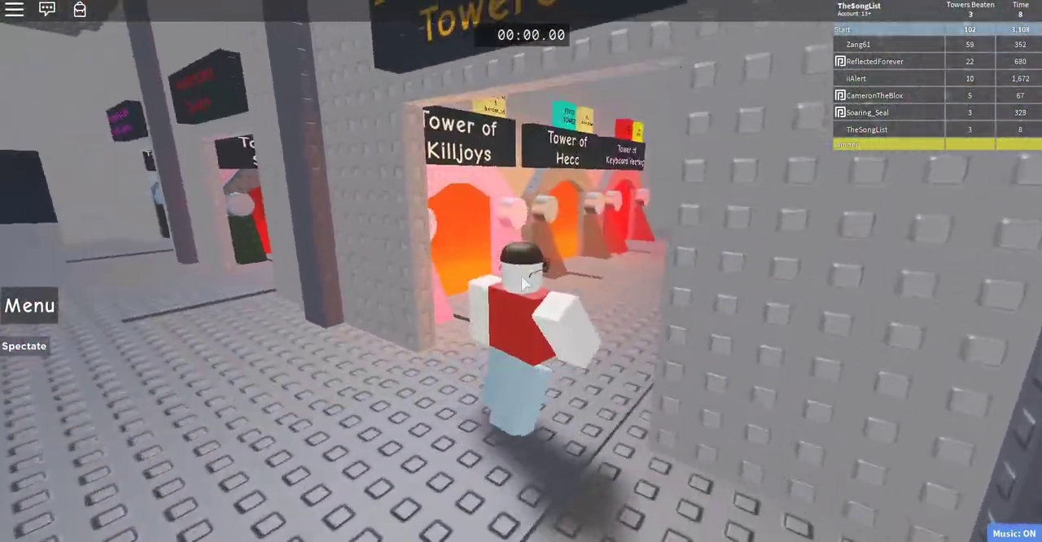
pyautogui.press('w')
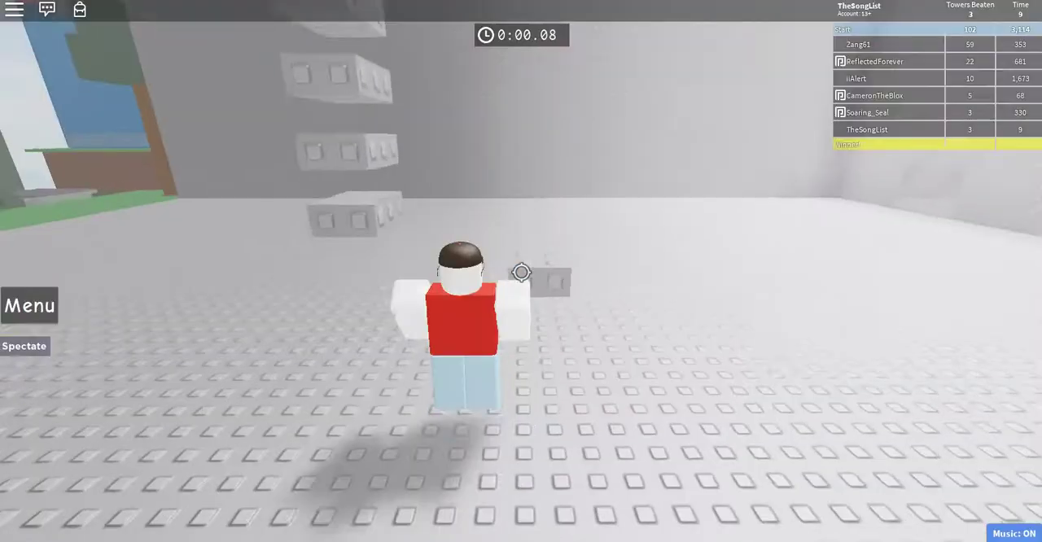
# Cross the grey base floor's ledges and climb along the grey tower wall
pyautogui.press('w')
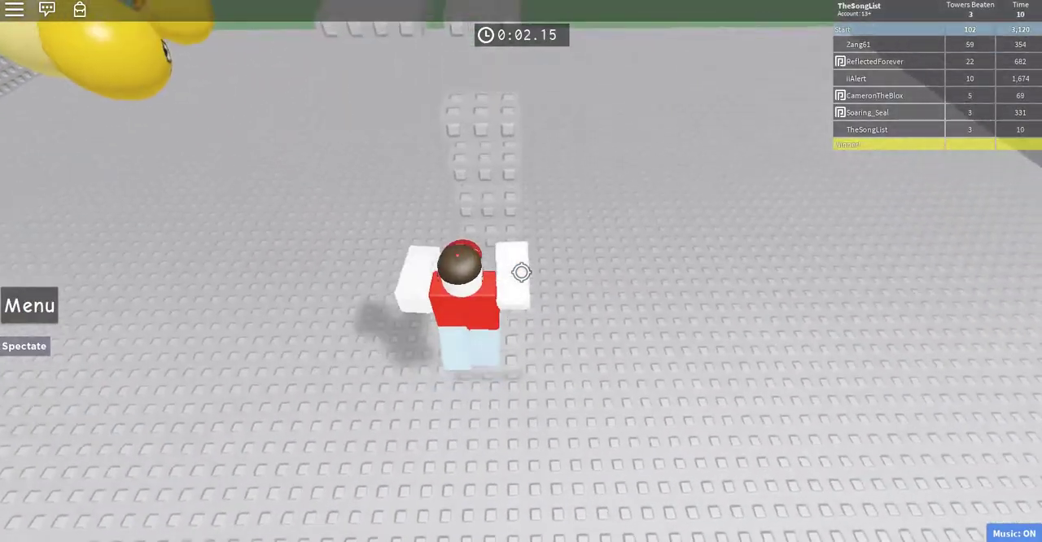
pyautogui.press('w')
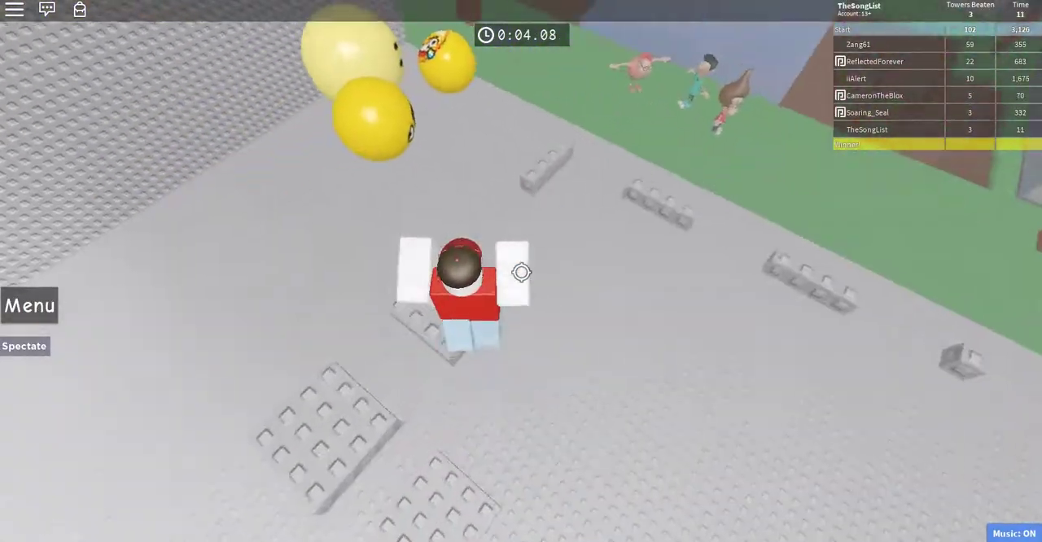
pyautogui.press('w')
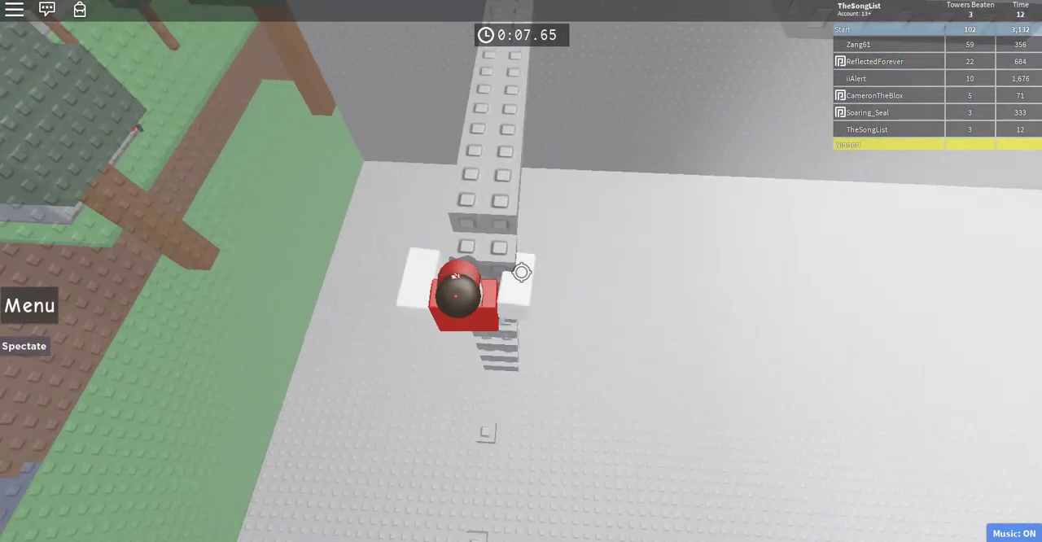
pyautogui.press('w')
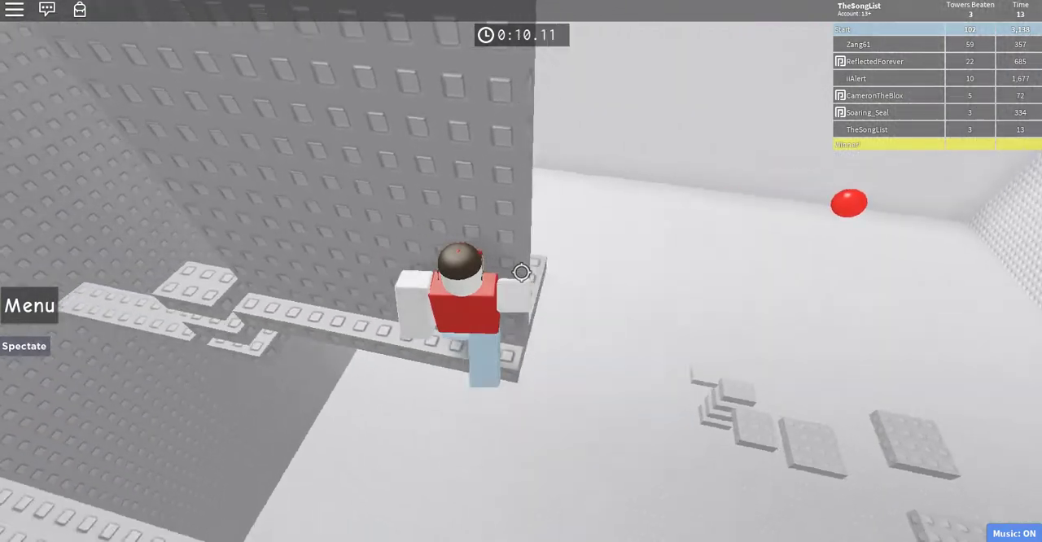
pyautogui.press('w')
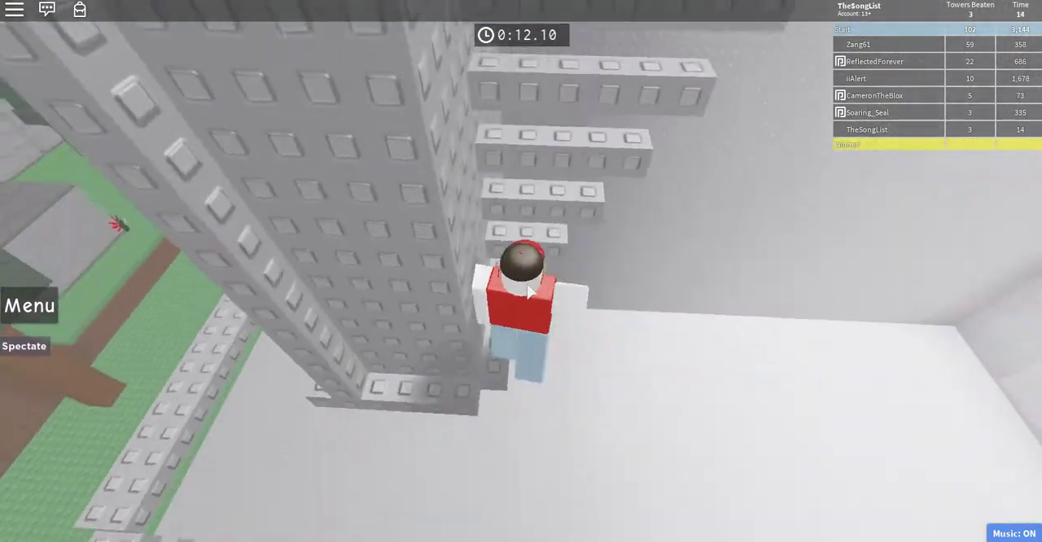
pyautogui.press('w')
# Top the grey pillar, jump the grey platforms, and ascend the staircase toward red
pyautogui.press('w')
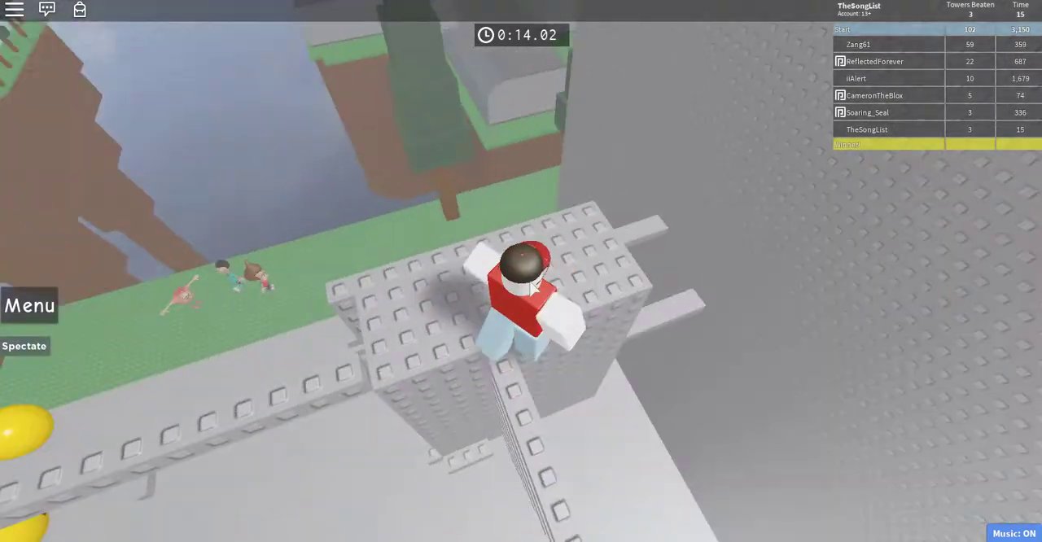
pyautogui.press('w')
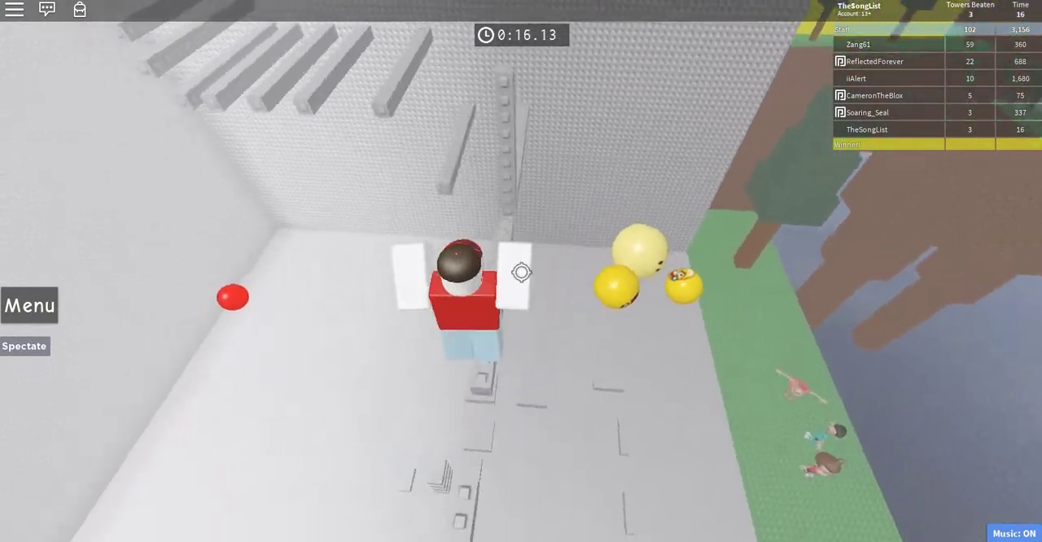
pyautogui.press('w')
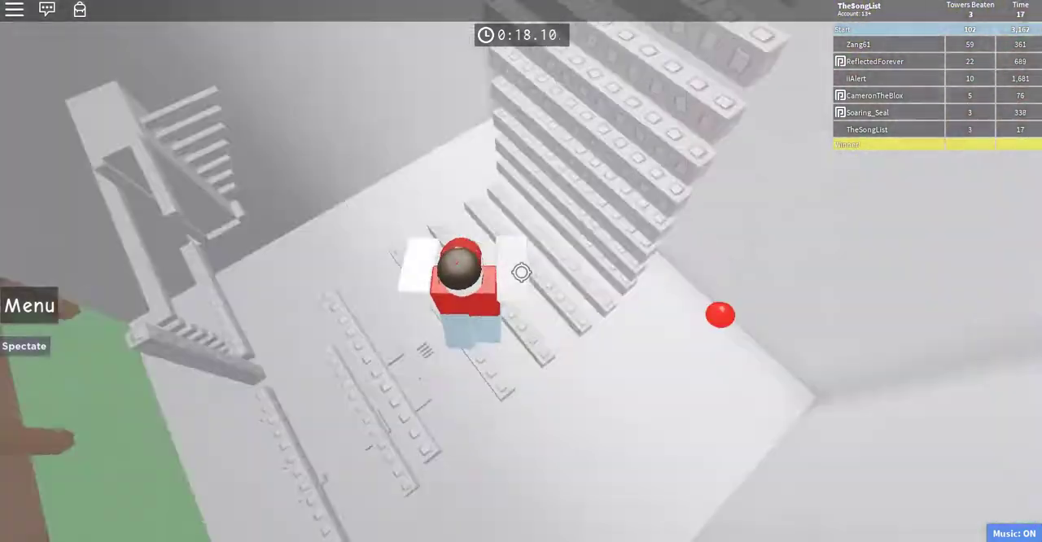
pyautogui.press('w')
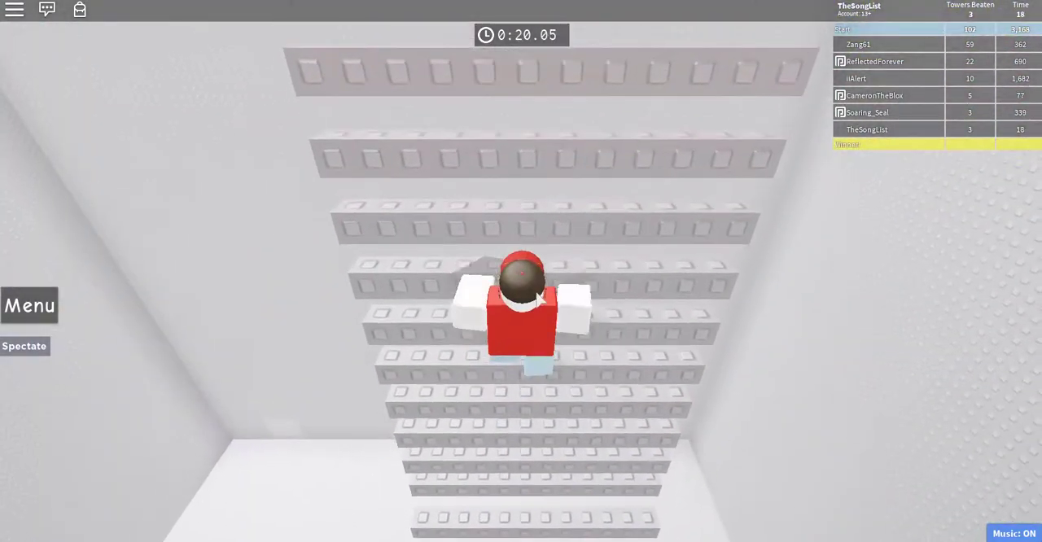
pyautogui.press('w')
pyautogui.press('w')
pyautogui.press('w')
# Jump up the red blocks and run along the curved red path
pyautogui.press('space')
pyautogui.press('w')
pyautogui.press('space')
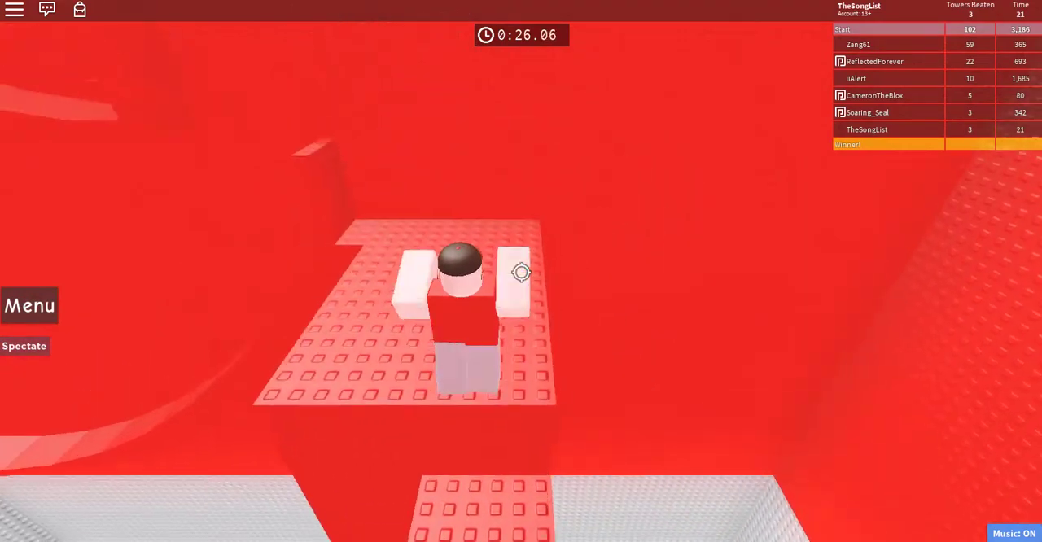
pyautogui.press('space')
pyautogui.press('w')
pyautogui.press('w')
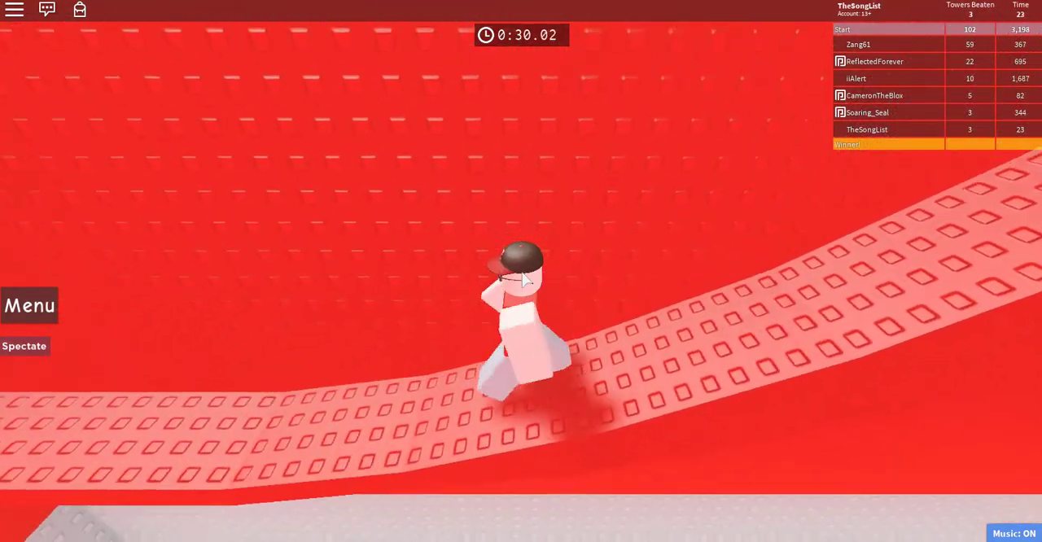
pyautogui.press('w')
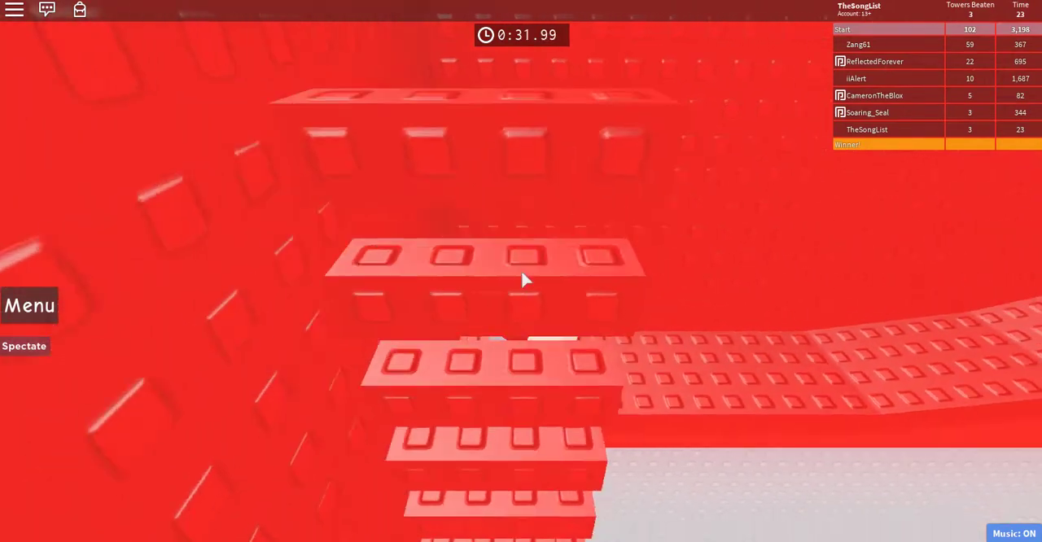
pyautogui.scroll(5, 525, 280)
# Climb onto the studded red tower and jump across its platforms
pyautogui.press('w')
pyautogui.scroll(-3, 525, 280)
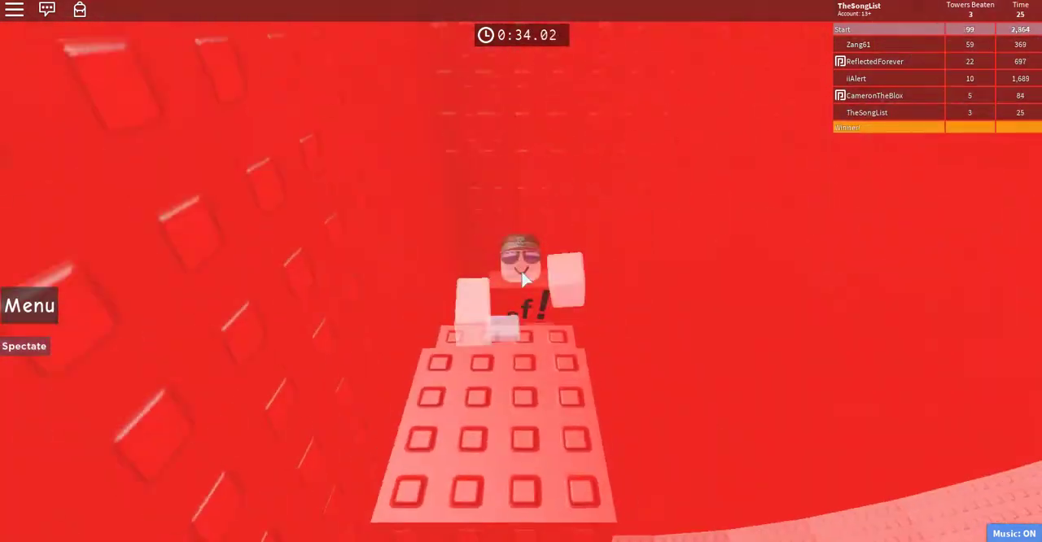
pyautogui.press('w')
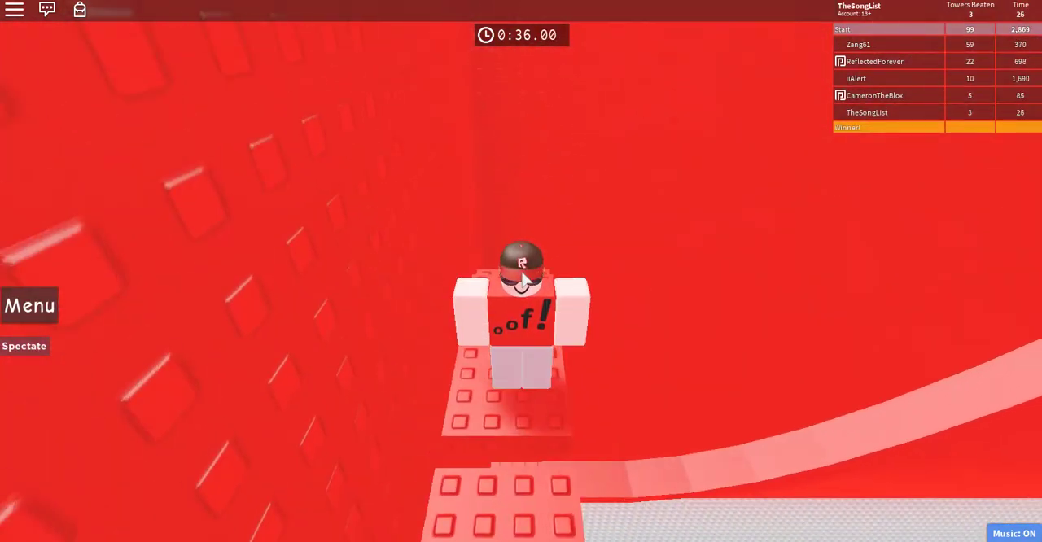
pyautogui.press('w')
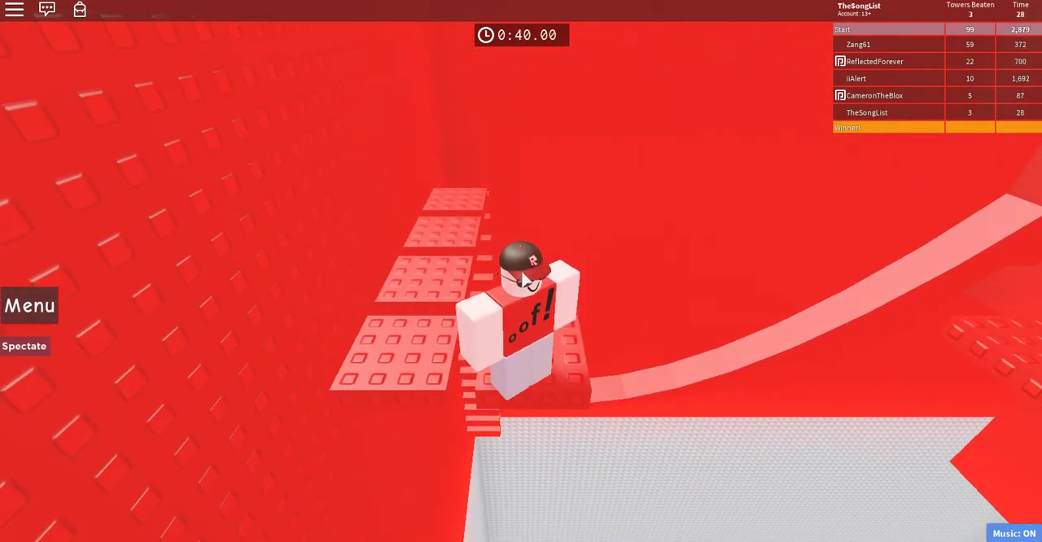
pyautogui.press('w')
pyautogui.press('space')
pyautogui.press('w')
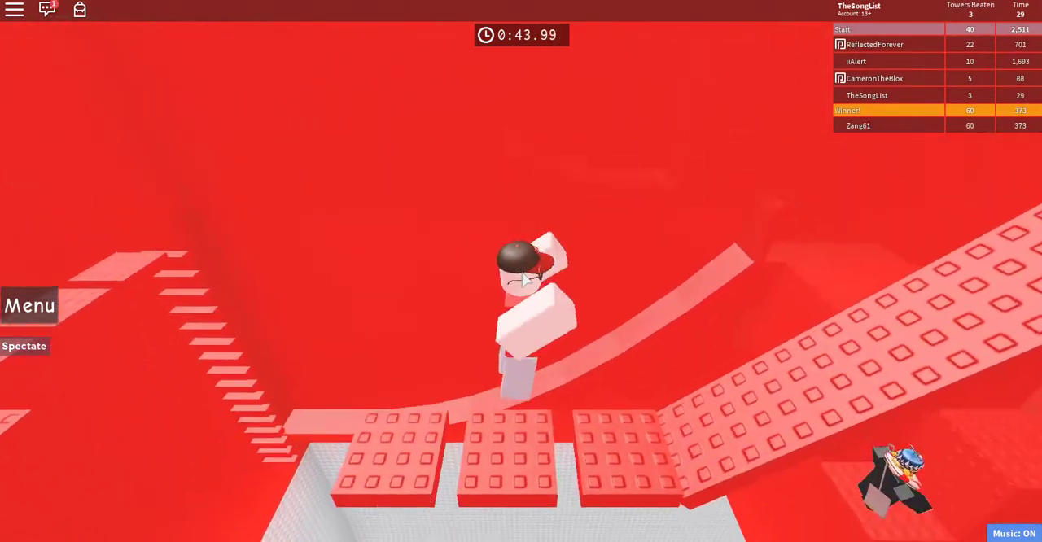
# Walk up the studded ramp and jump higher up the red tower
pyautogui.press('w')
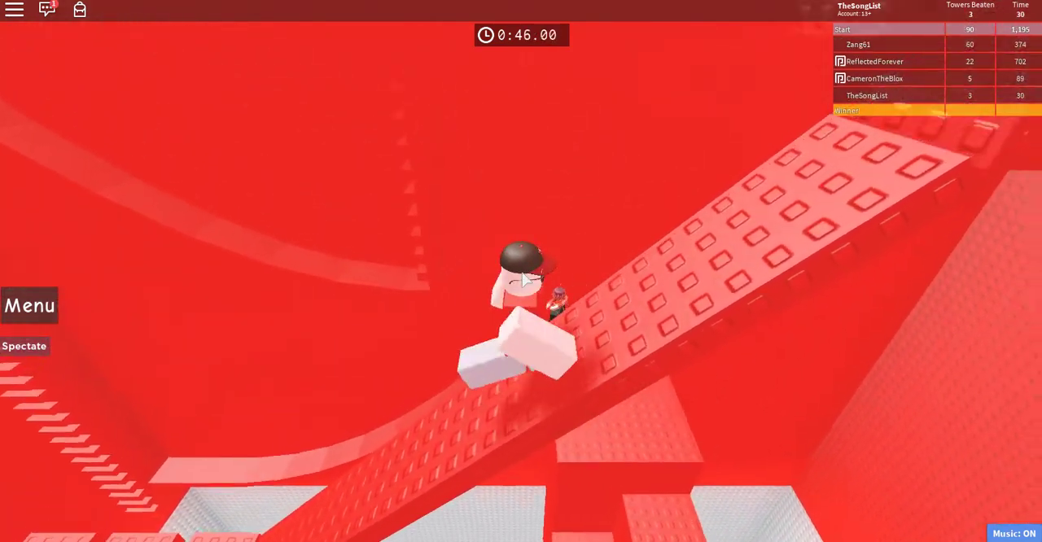
pyautogui.press('w')
pyautogui.press('w')
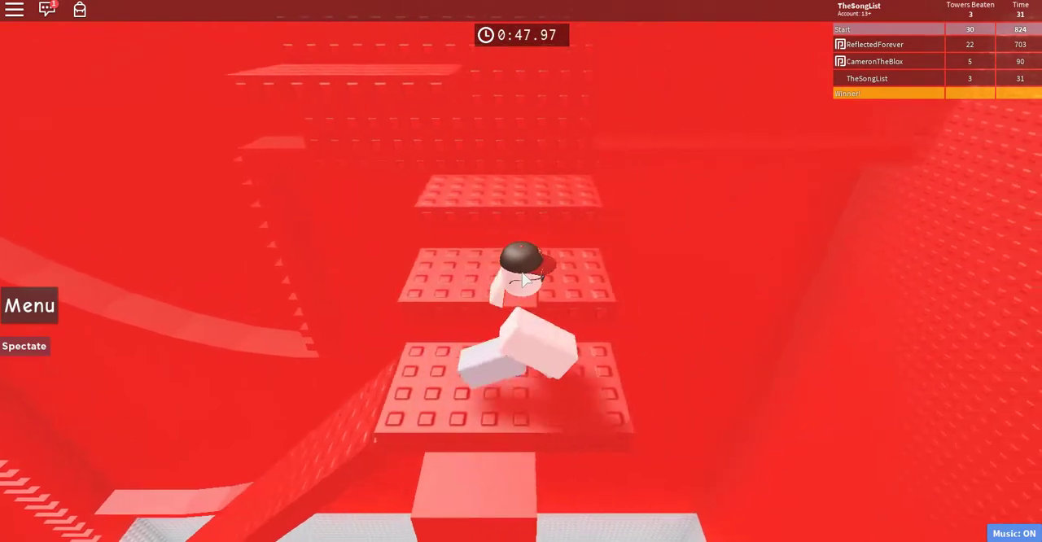
pyautogui.press('space')
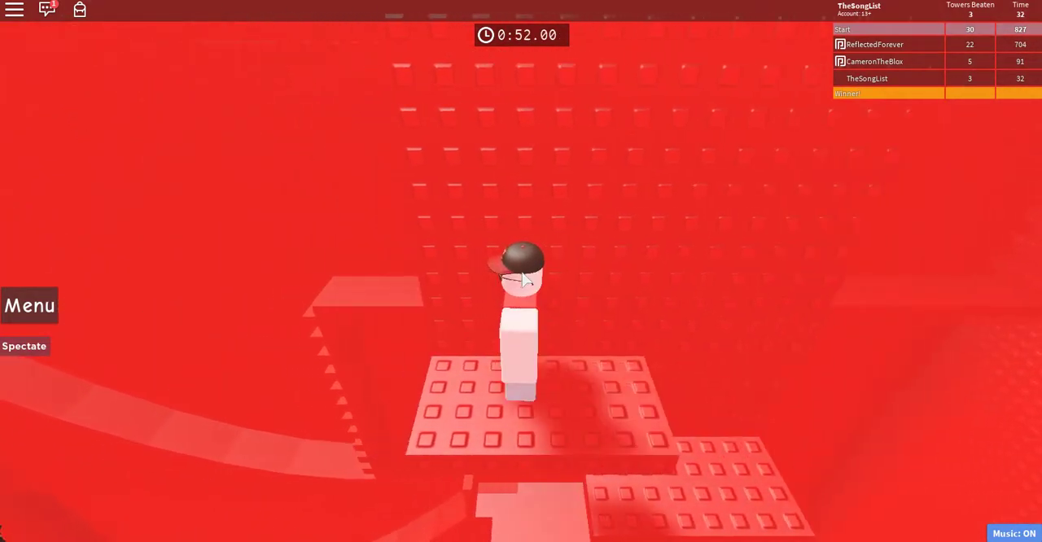
pyautogui.press('w')
pyautogui.press('w')
pyautogui.press('space')
# Jump across the studded platforms toward the orange wall
pyautogui.press('w')
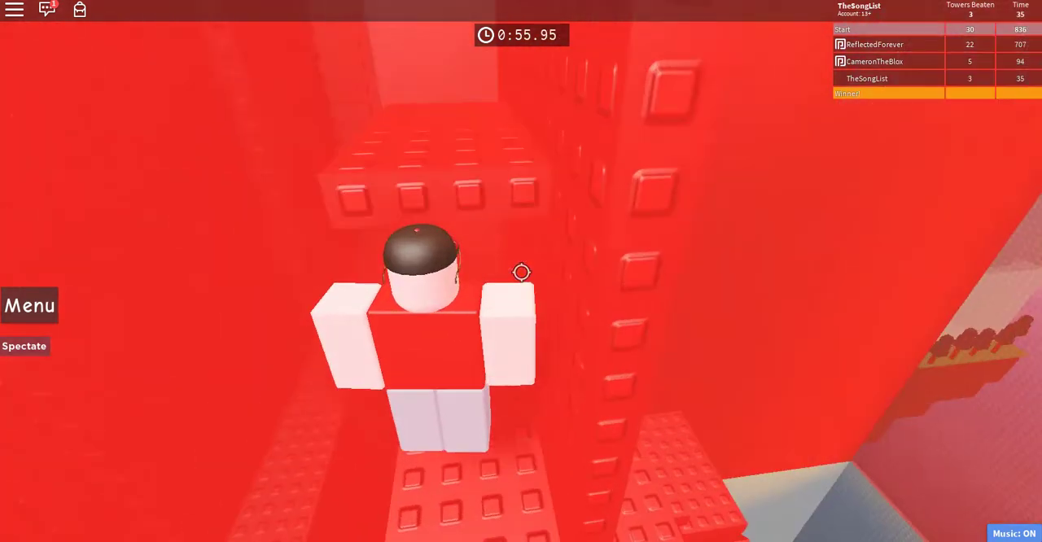
pyautogui.press('space')
pyautogui.press('w')
pyautogui.press('w')
pyautogui.press('space')
pyautogui.press('w')
pyautogui.press('w')
# Climb up the red shaft and step out onto the orange floor
pyautogui.press('space')
pyautogui.press('w')
pyautogui.press('w')
pyautogui.press('space')
pyautogui.press('w')
pyautogui.press('w')
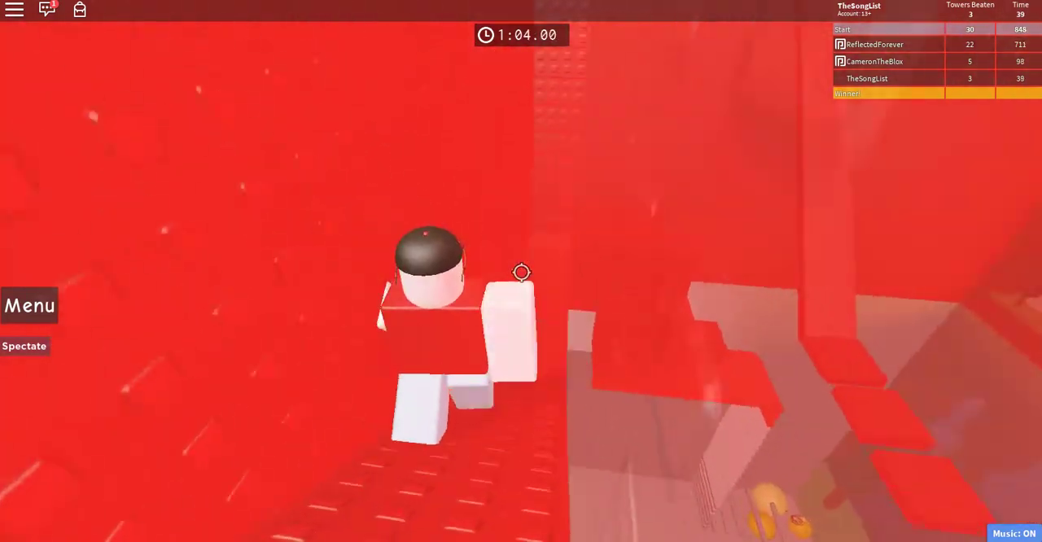
pyautogui.press('space')
pyautogui.press('w')
pyautogui.press('w')
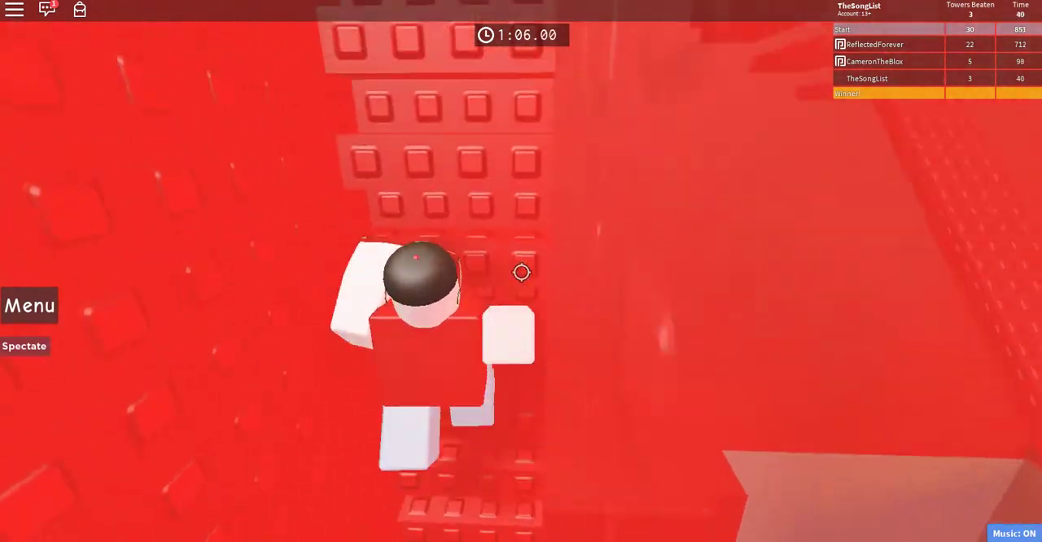
pyautogui.press('space')
pyautogui.press('w')
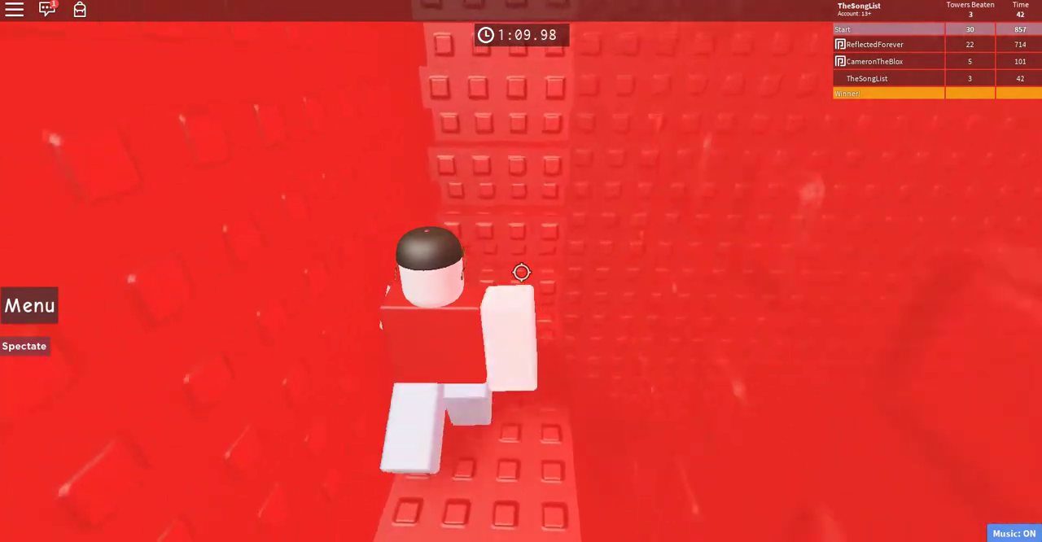
pyautogui.press('w')
# Climb onto the orange tower and jump across its first platforms
pyautogui.press('space')
pyautogui.press('w')
pyautogui.press('w')
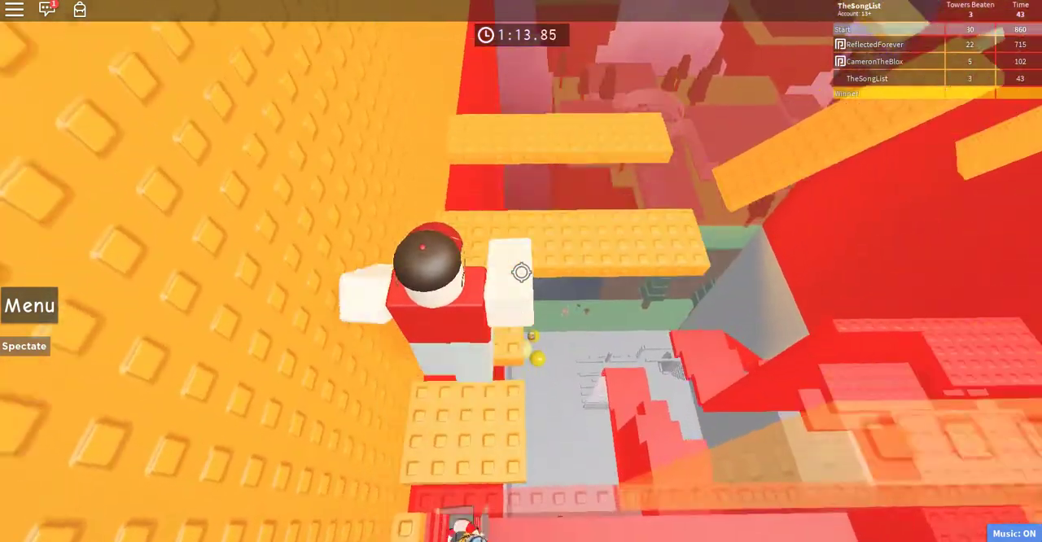
pyautogui.press('space')
pyautogui.press('w')
pyautogui.press('w')
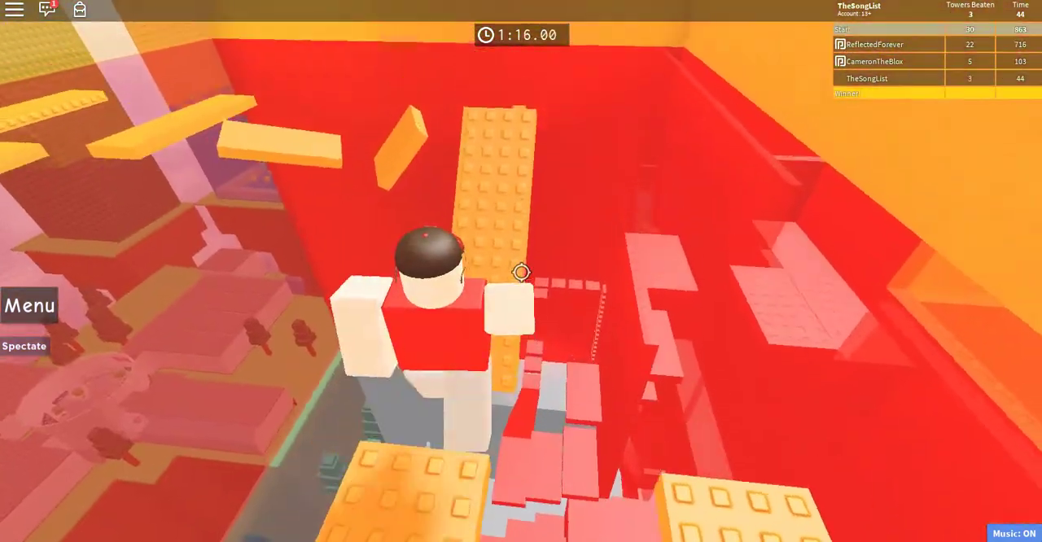
pyautogui.press('space')
pyautogui.press('w')
pyautogui.press('w')
# Jump to the next orange platform and walk along the orange path
pyautogui.press('space')
pyautogui.press('w')
pyautogui.press('w')
pyautogui.press('w')
pyautogui.press('space')
pyautogui.press('w')
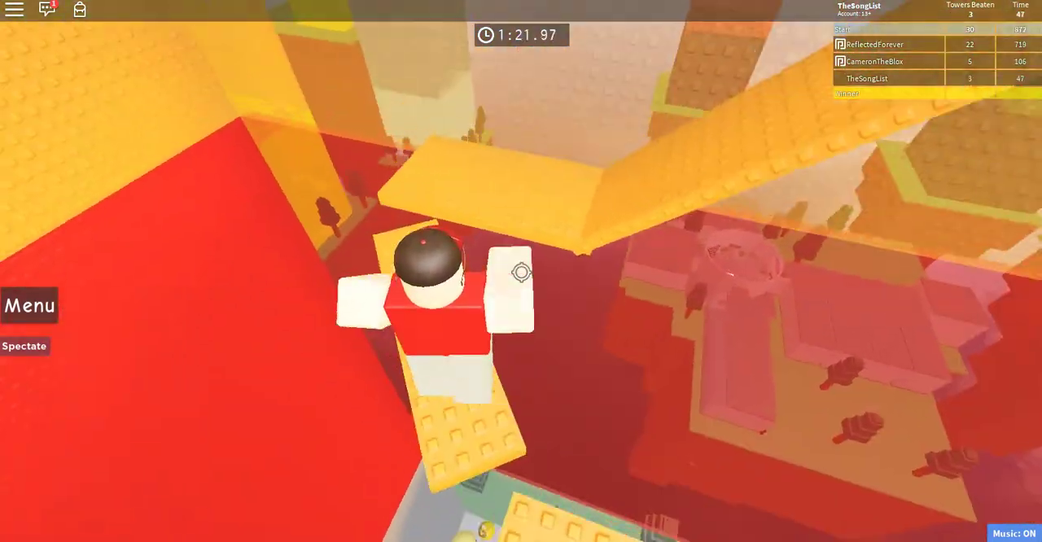
pyautogui.press('w')
pyautogui.press('w')
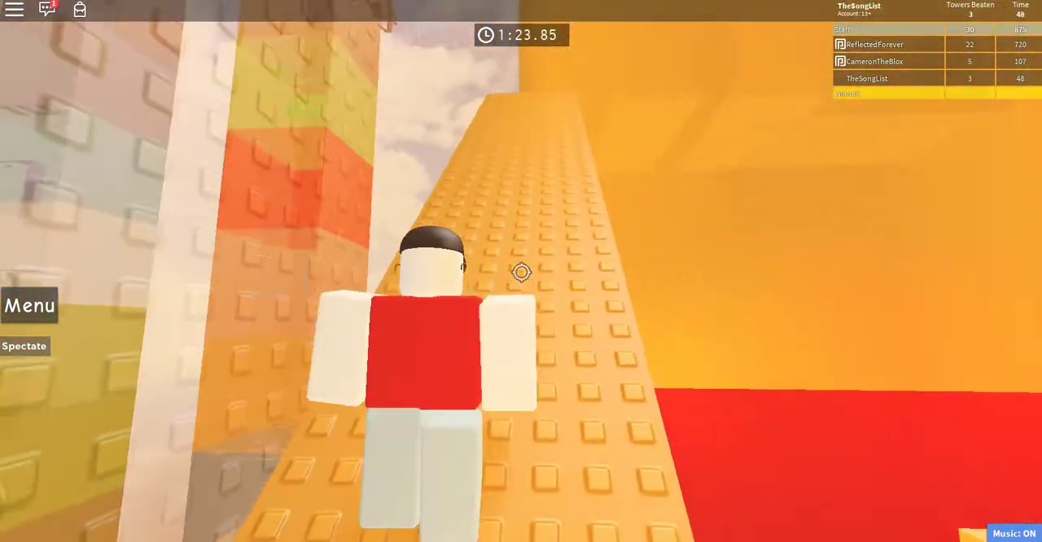
pyautogui.press('w')
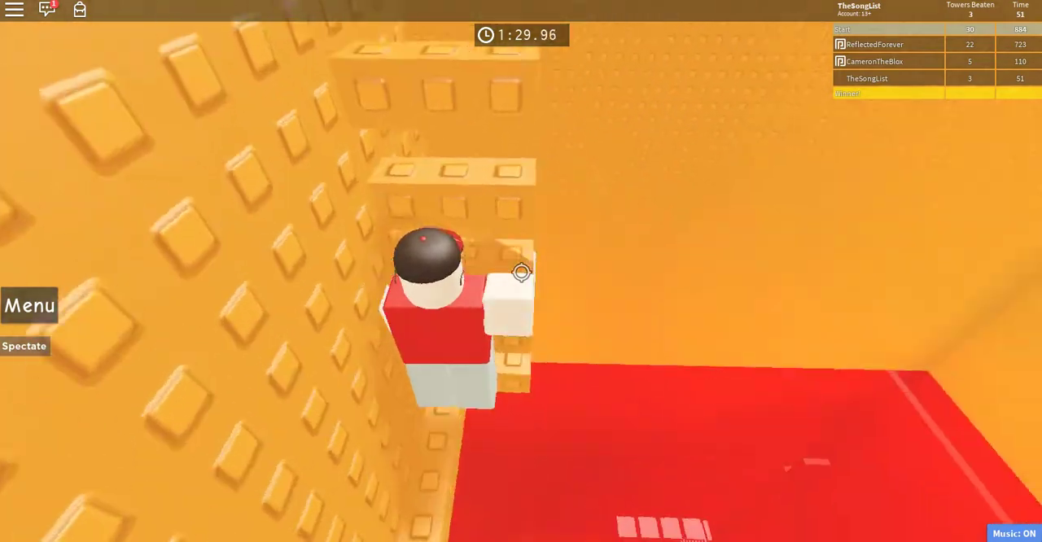
# Climb to the top of the orange wall and onto the large studded platform
pyautogui.press('w')
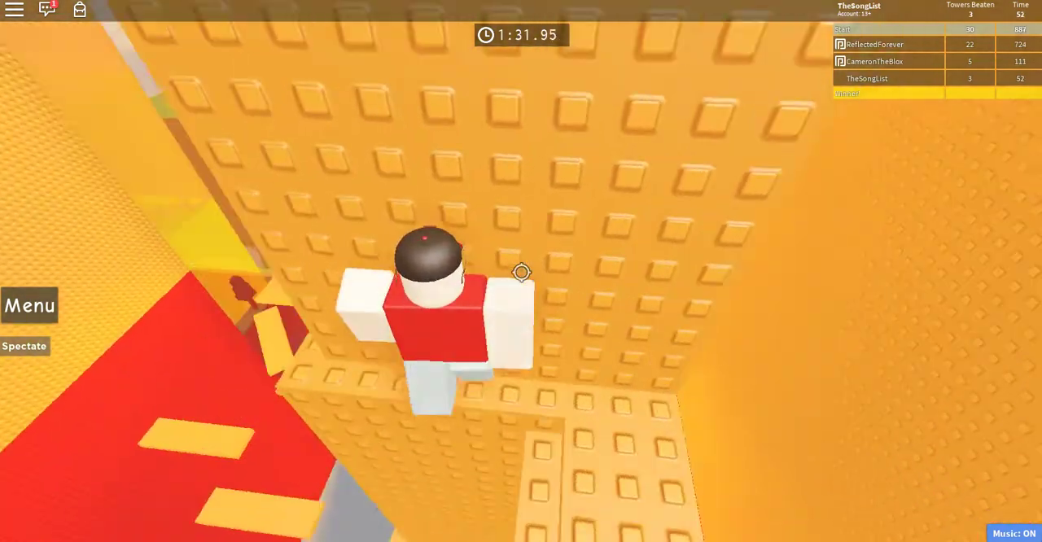
pyautogui.press('w')
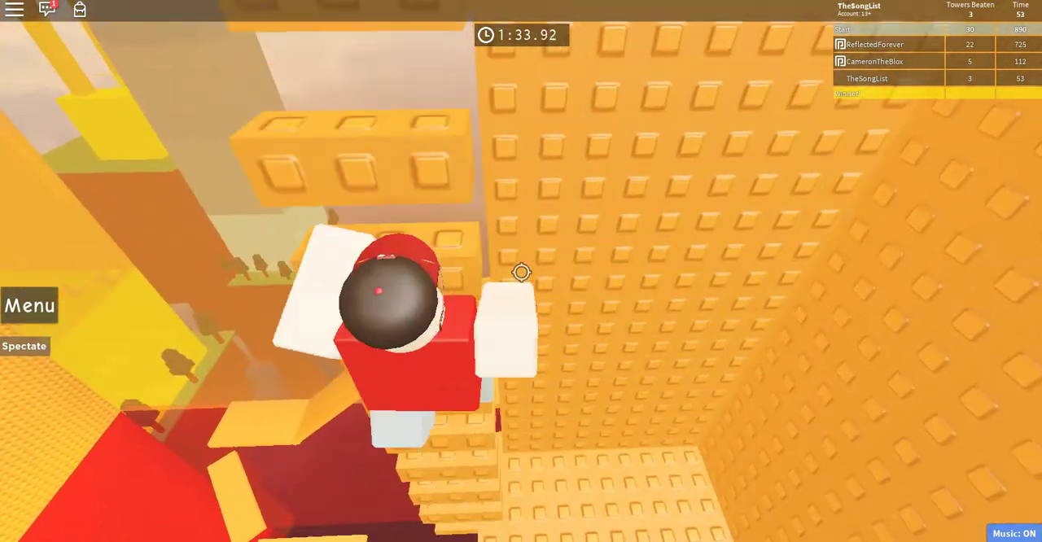
pyautogui.press('w')
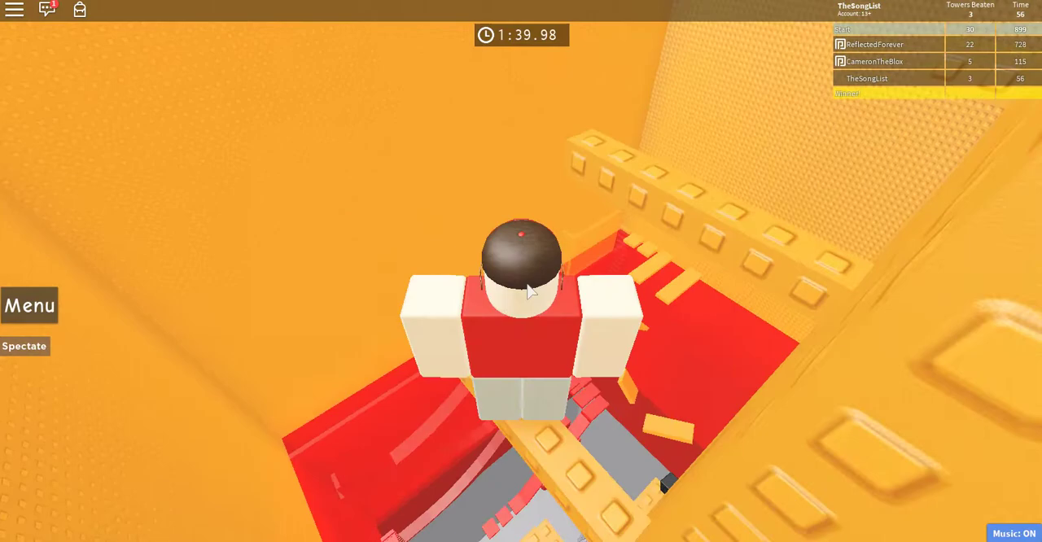
pyautogui.moveTo(530, 293); pyautogui.dragTo(521, 273)
pyautogui.press('w')
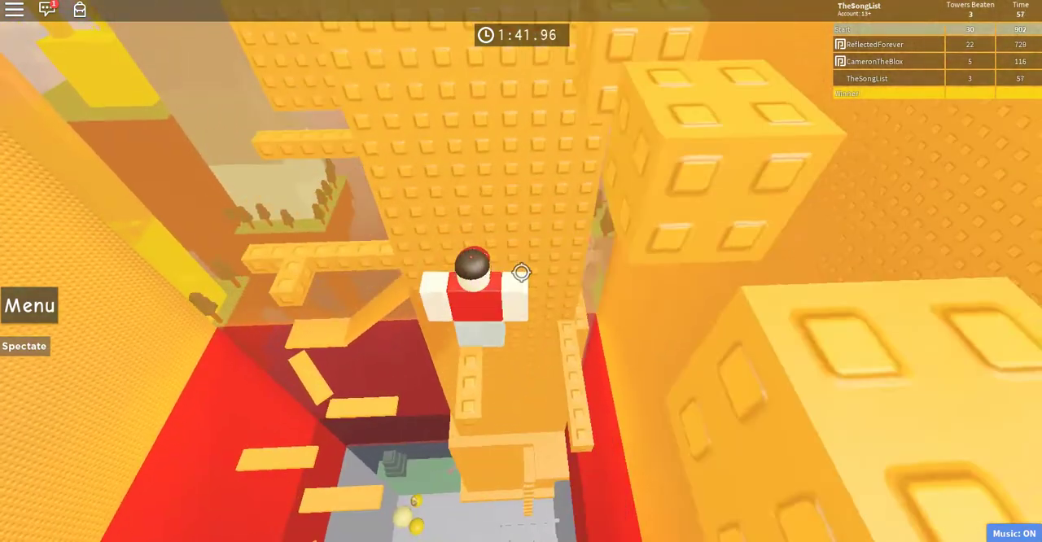
pyautogui.press('w')
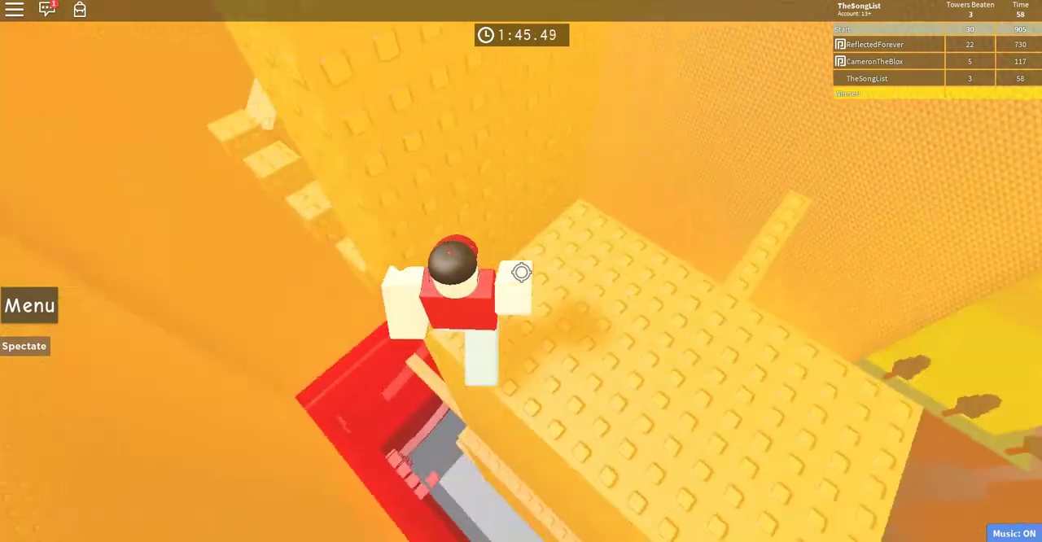
pyautogui.scroll(-3, 521, 273)
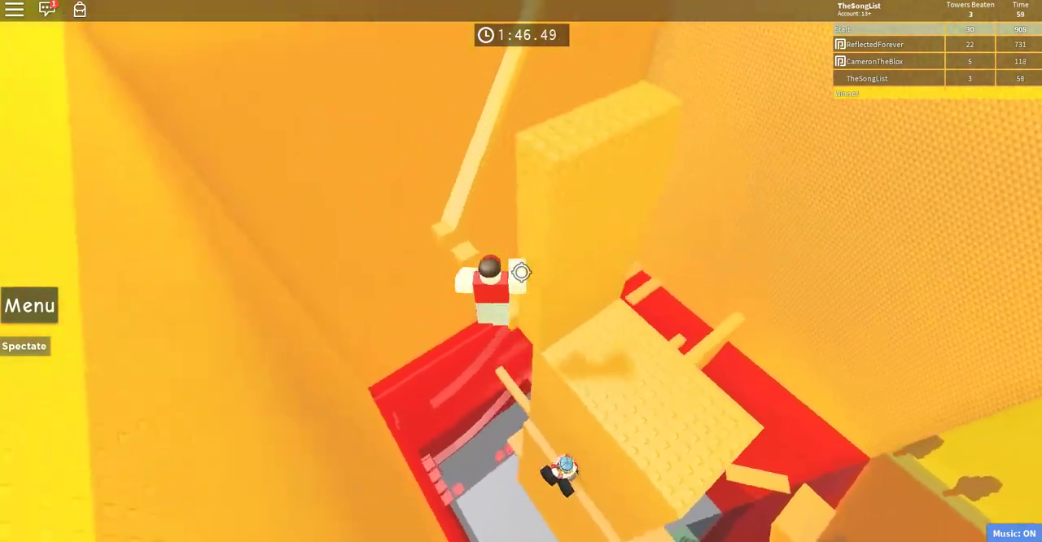
pyautogui.press('w')
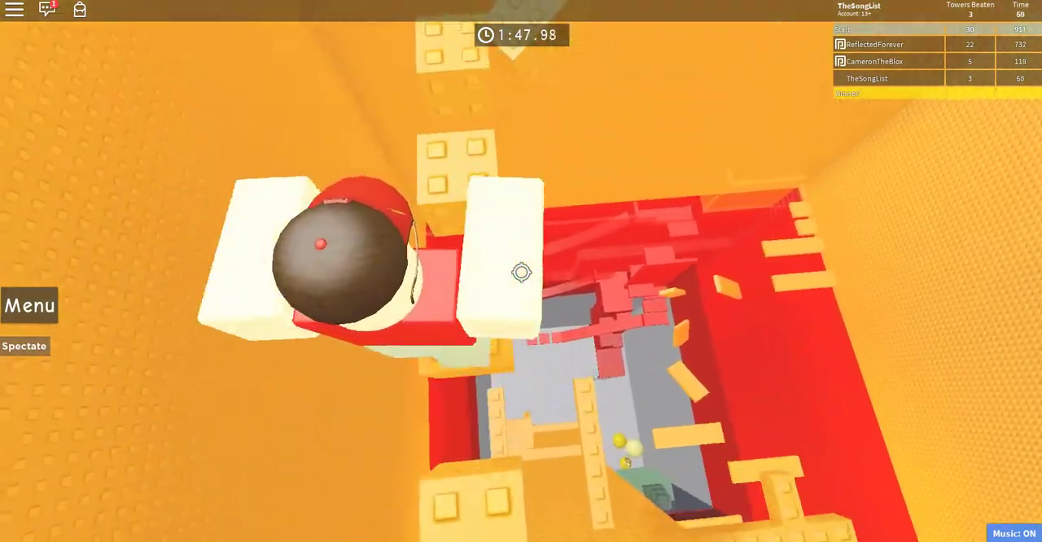
# Cross the thin beams and jump onto the first yellow platform
pyautogui.press('w')
pyautogui.press('w')
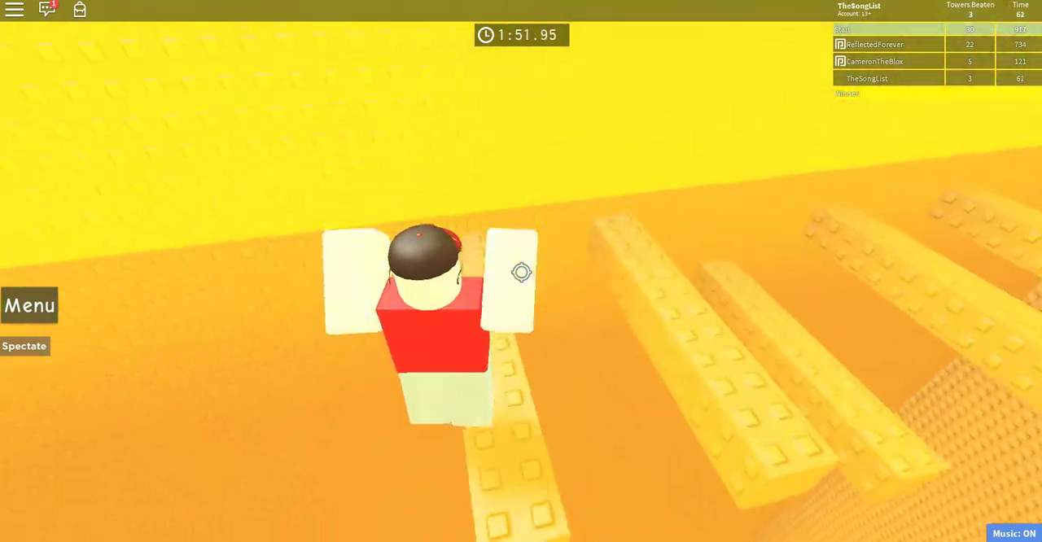
pyautogui.press('w')
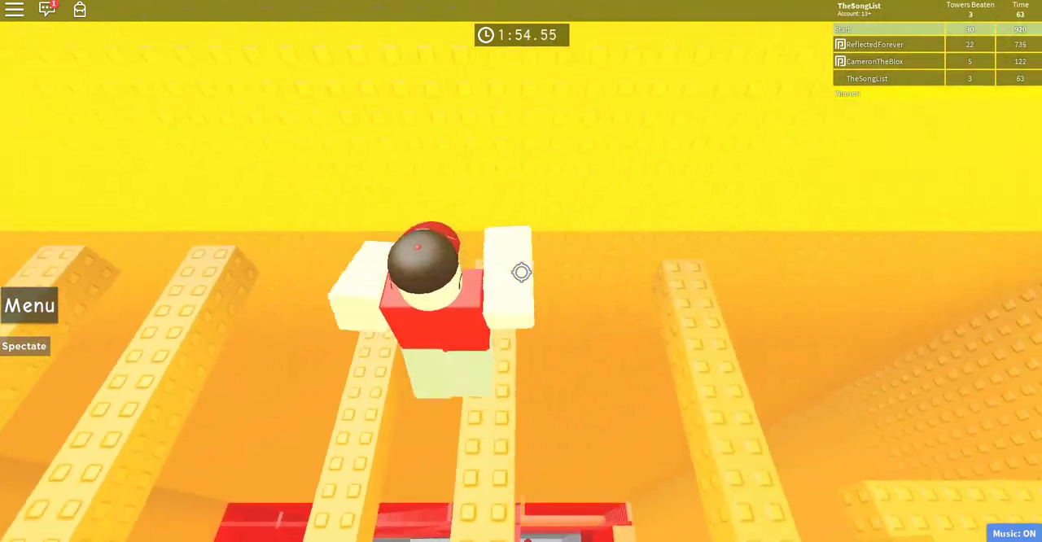
pyautogui.moveTo(521, 273); pyautogui.dragTo(520, 272)
pyautogui.press('w')
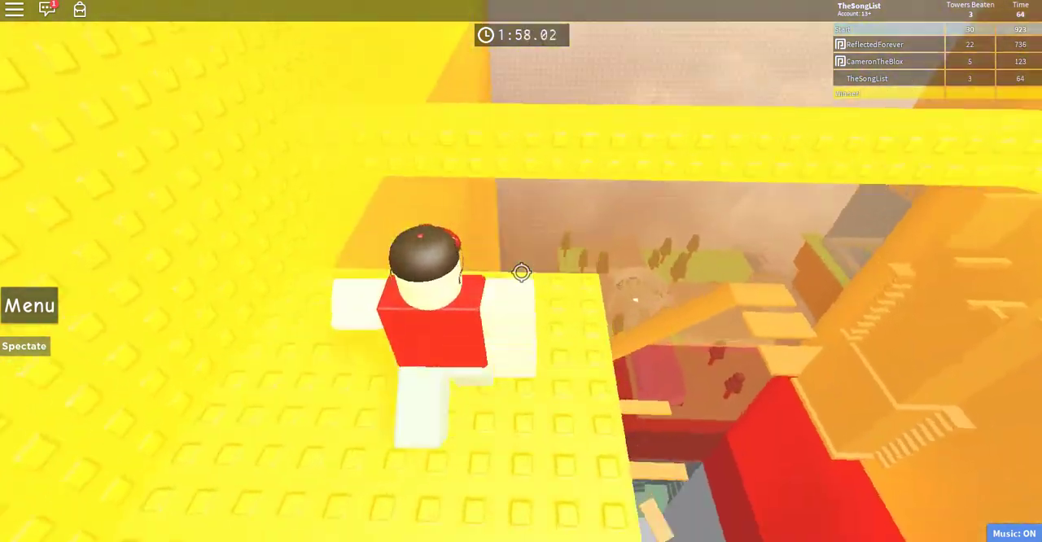
pyautogui.moveTo(521, 273); pyautogui.dragTo(521, 272)
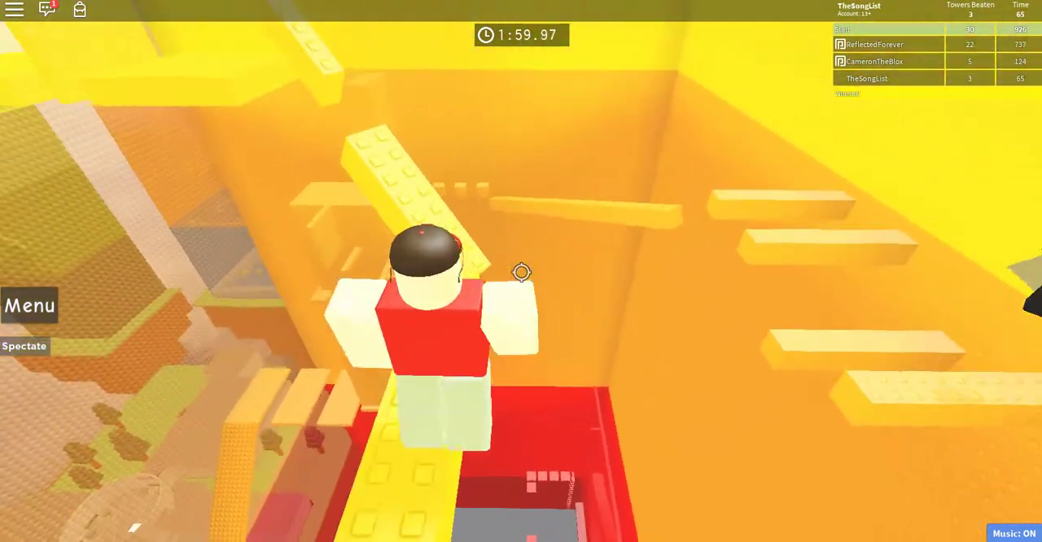
pyautogui.press('w')
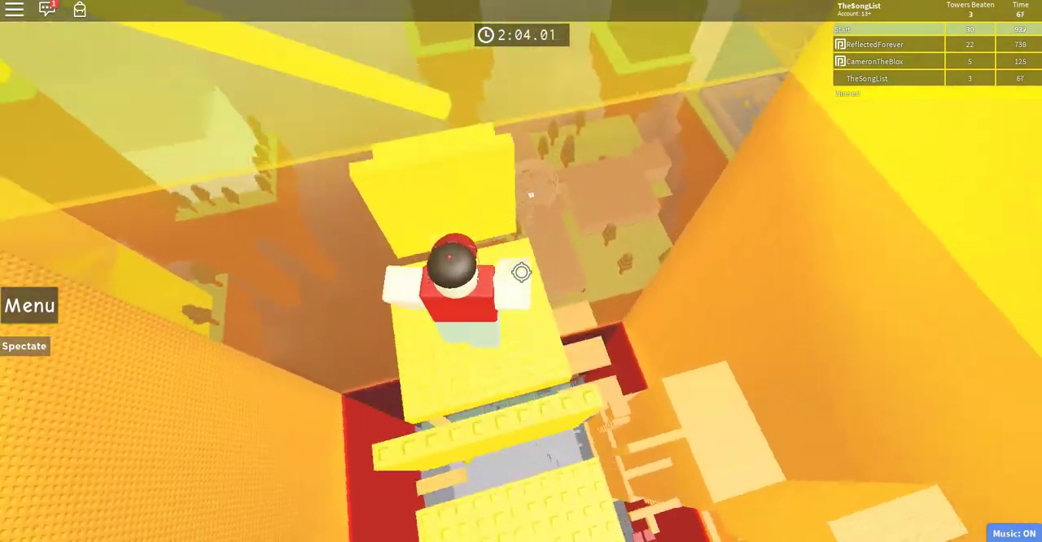
pyautogui.moveTo(520, 272); pyautogui.dragTo(521, 272)
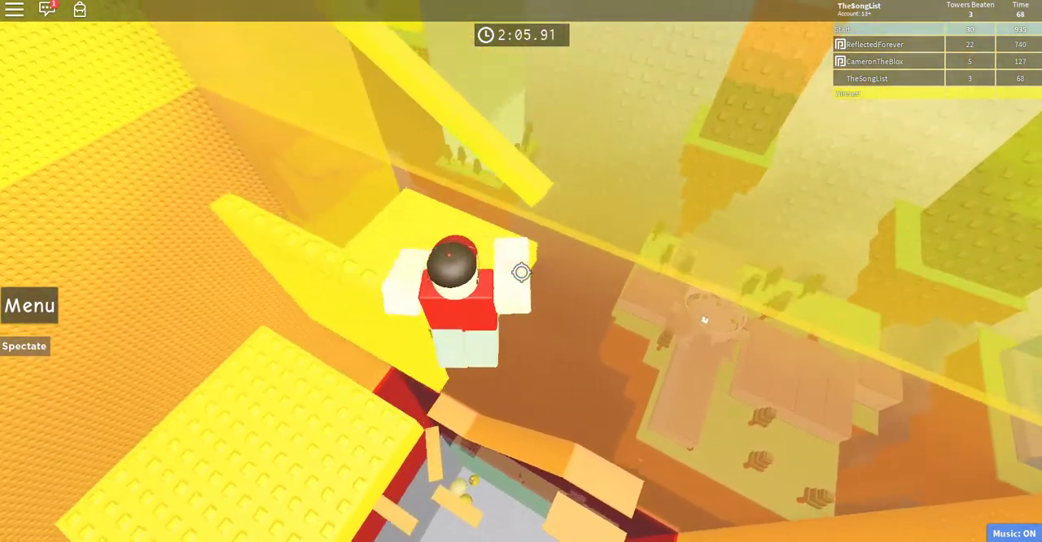
# Walk the thin yellow beam to the wide platform and climb the yellow stairs
pyautogui.press('w')
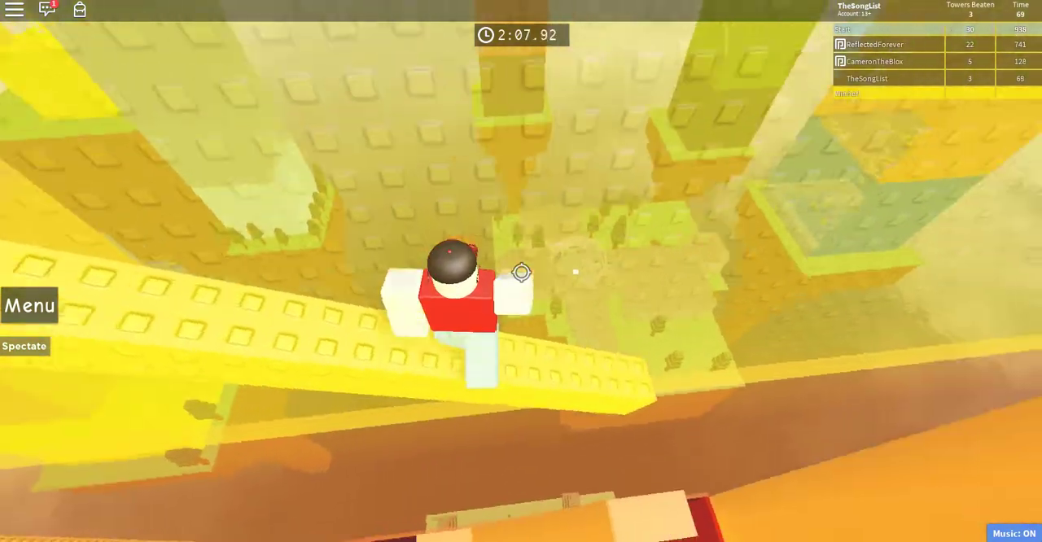
pyautogui.press('w')
pyautogui.press('w')
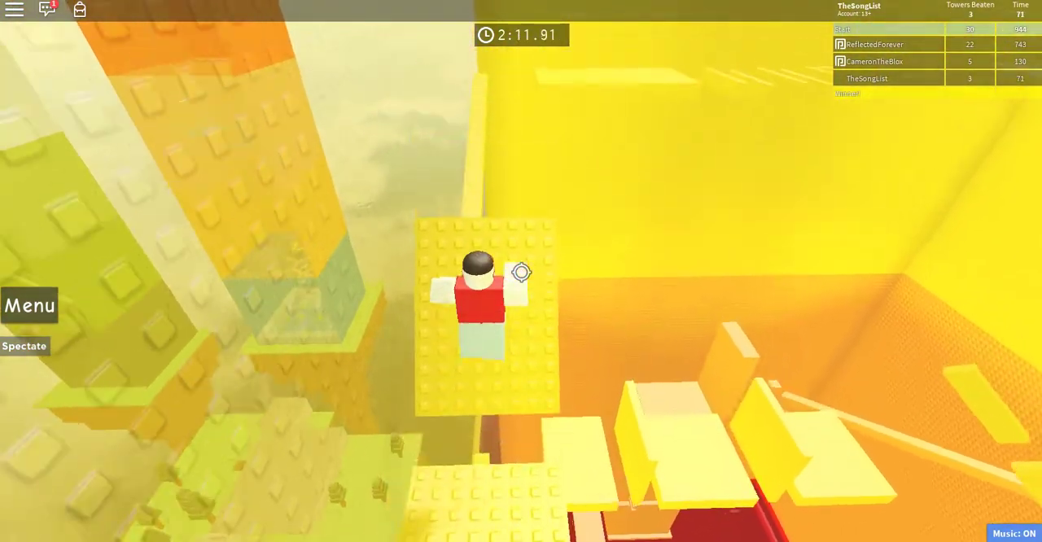
pyautogui.press('w')
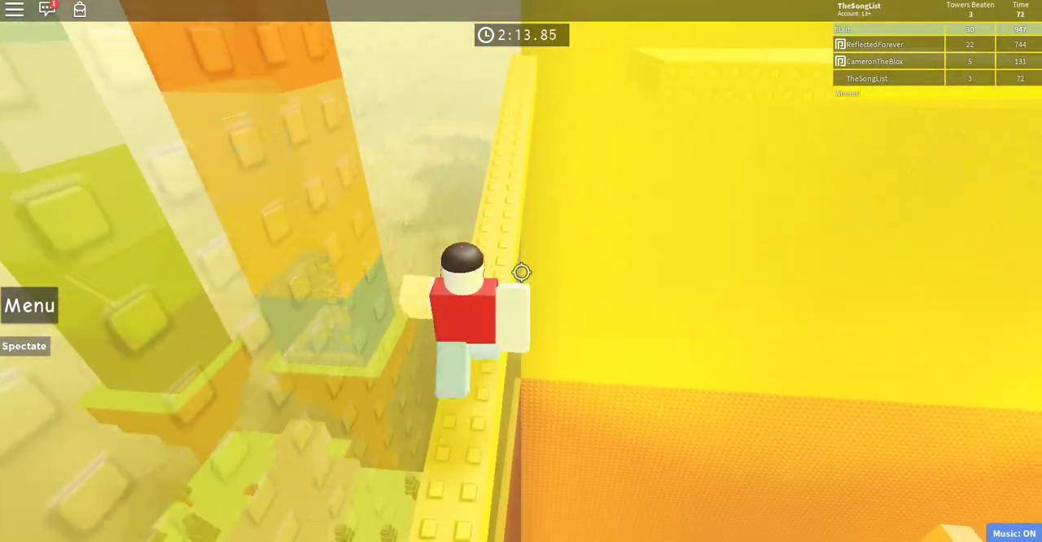
pyautogui.press('w')
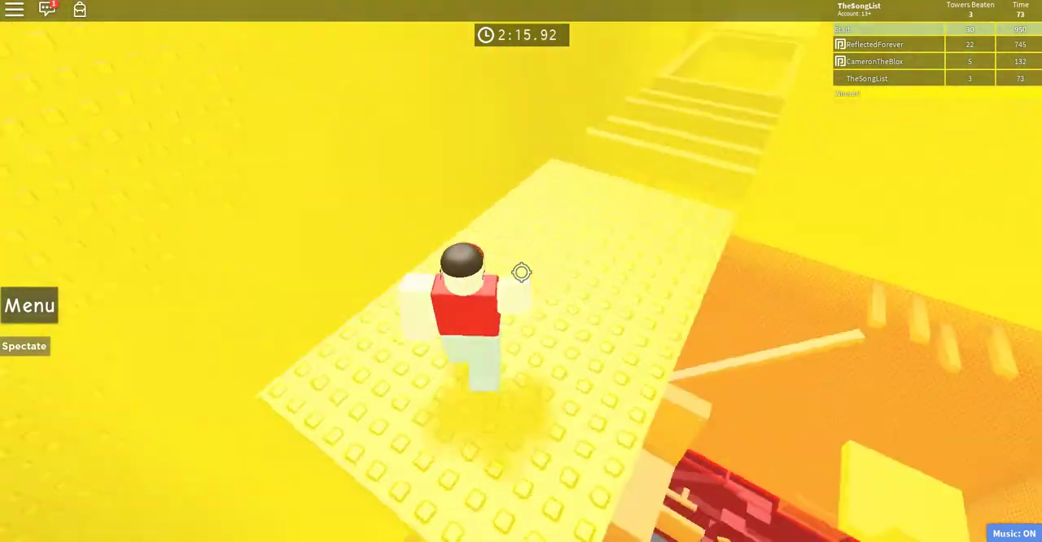
pyautogui.press('w')
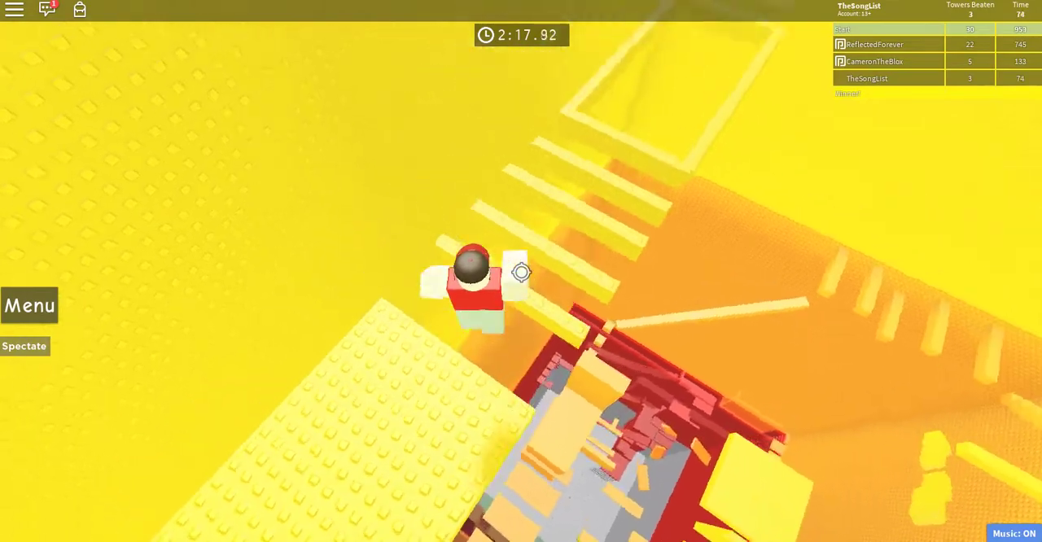
pyautogui.press('w')
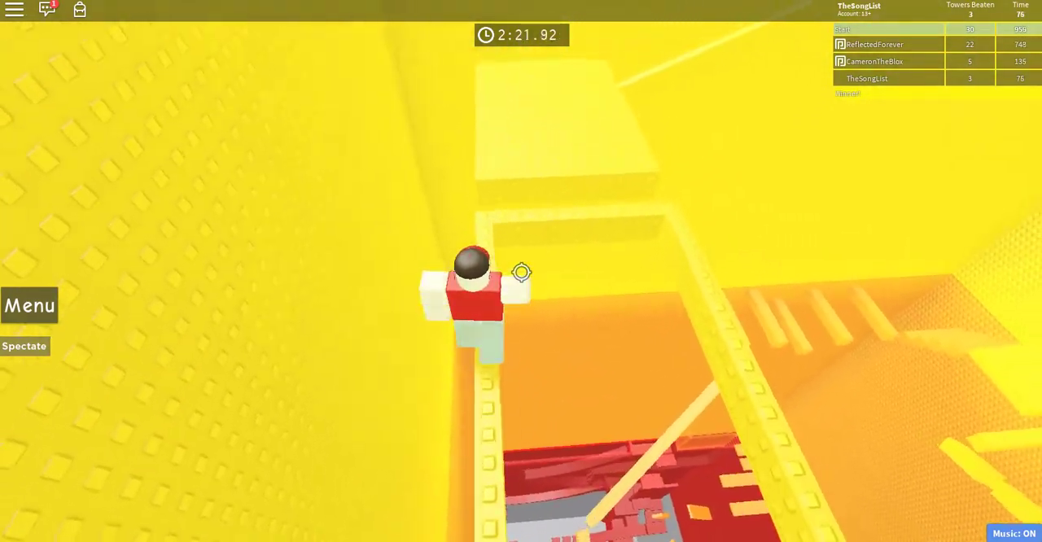
# Reach the tall beam's edge and climb the ladder while looking around the tower
pyautogui.press('w')
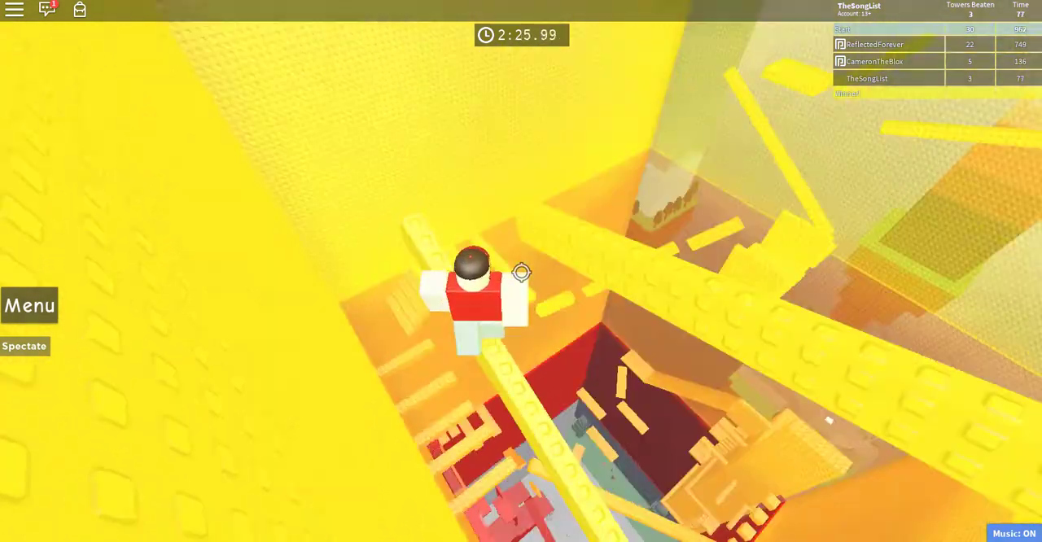
pyautogui.moveTo(521, 272); pyautogui.dragTo(521, 272)
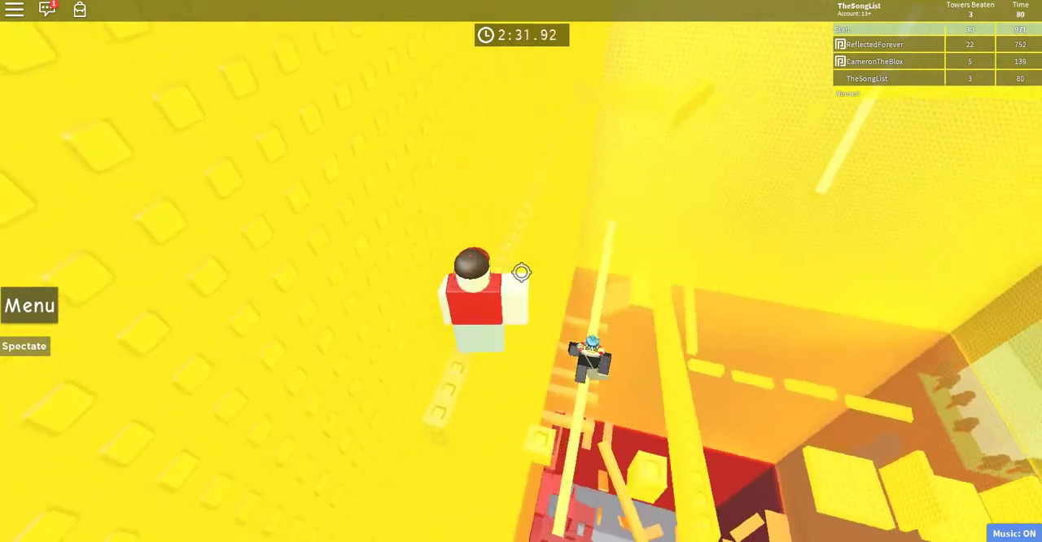
pyautogui.scroll(2, 521, 273)
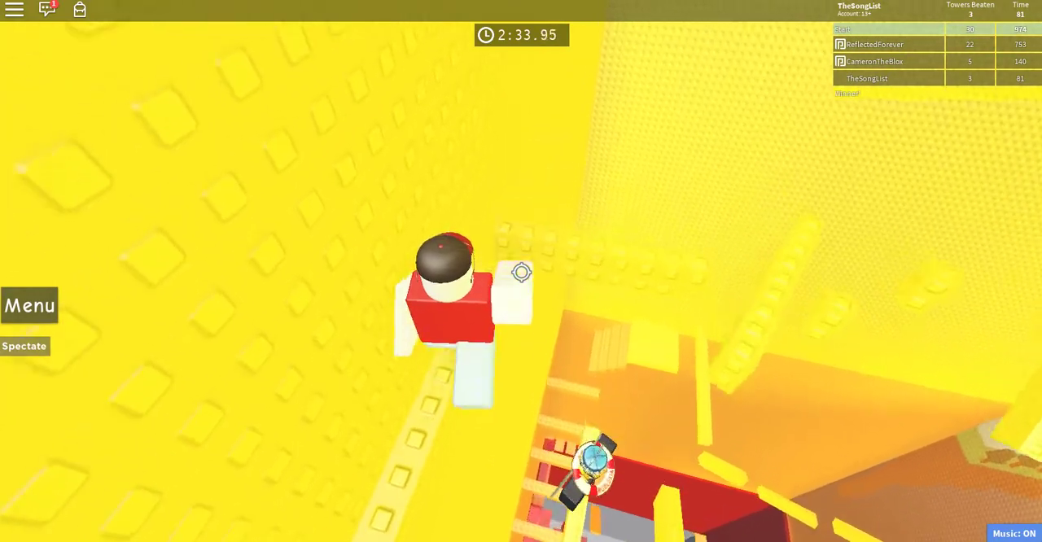
pyautogui.moveTo(520, 273); pyautogui.dragTo(521, 273)
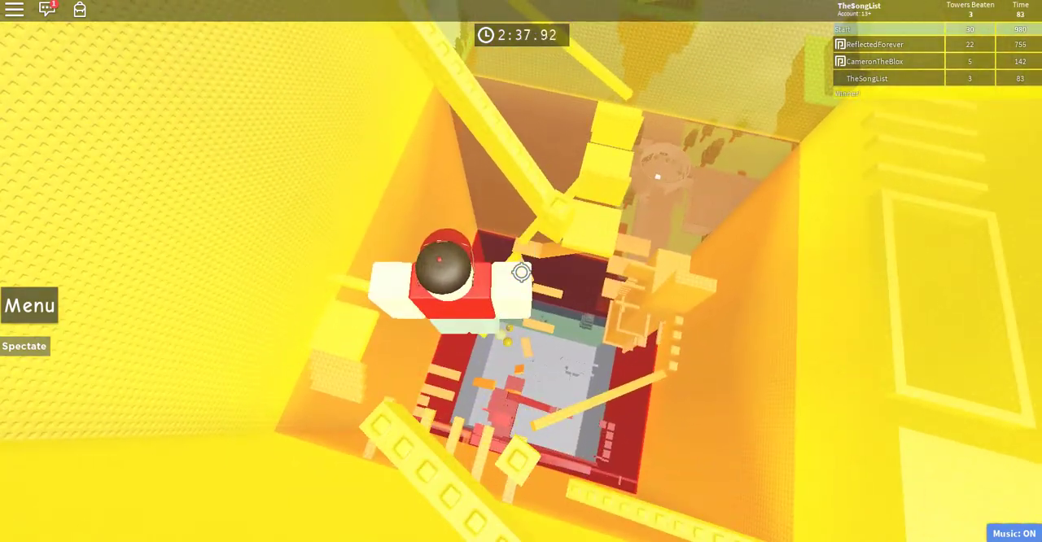
pyautogui.moveTo(520, 273); pyautogui.dragTo(521, 272)
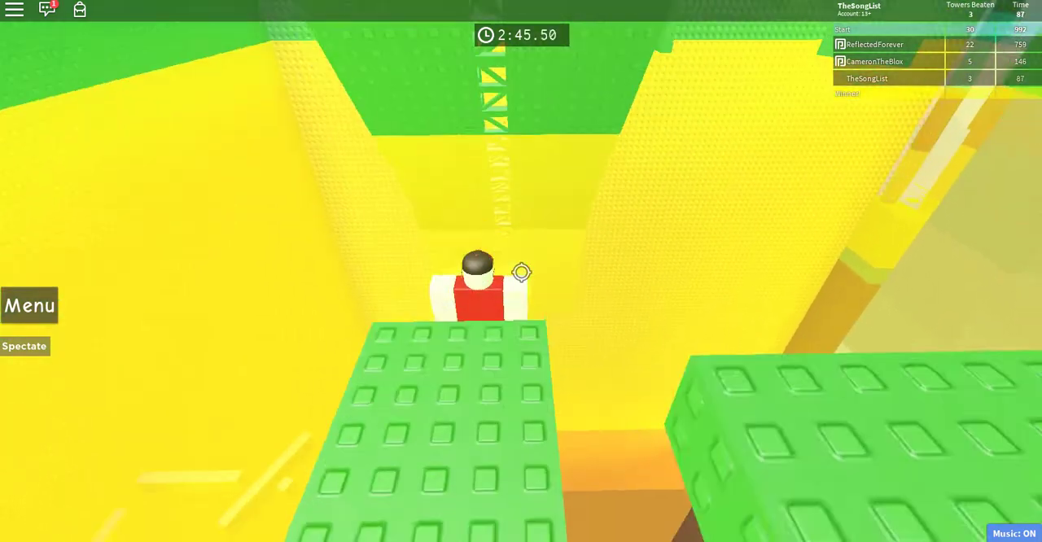
pyautogui.moveTo(521, 272); pyautogui.dragTo(527, 277)
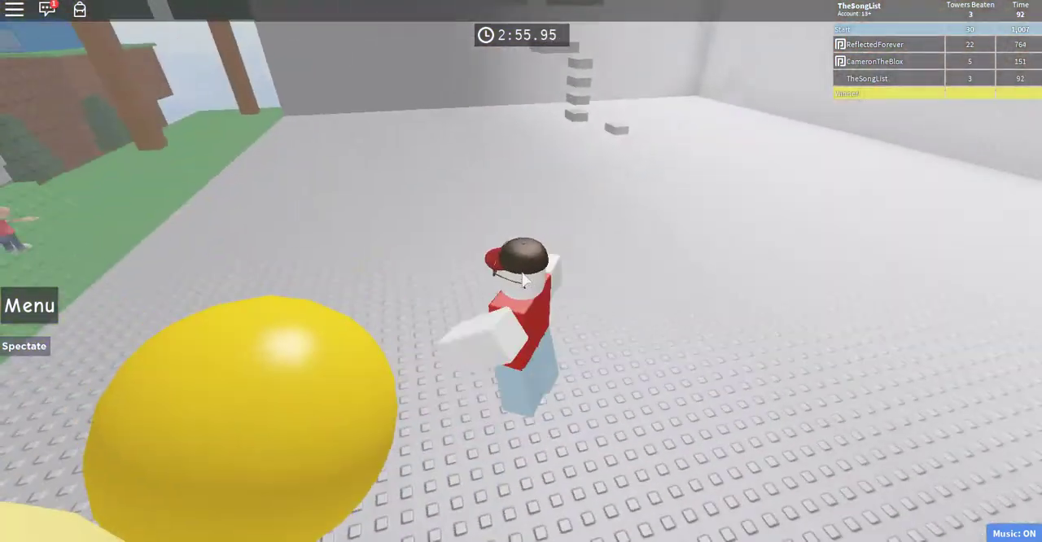
# Walk across the grey base floor while turning the camera around the character
pyautogui.press('w')
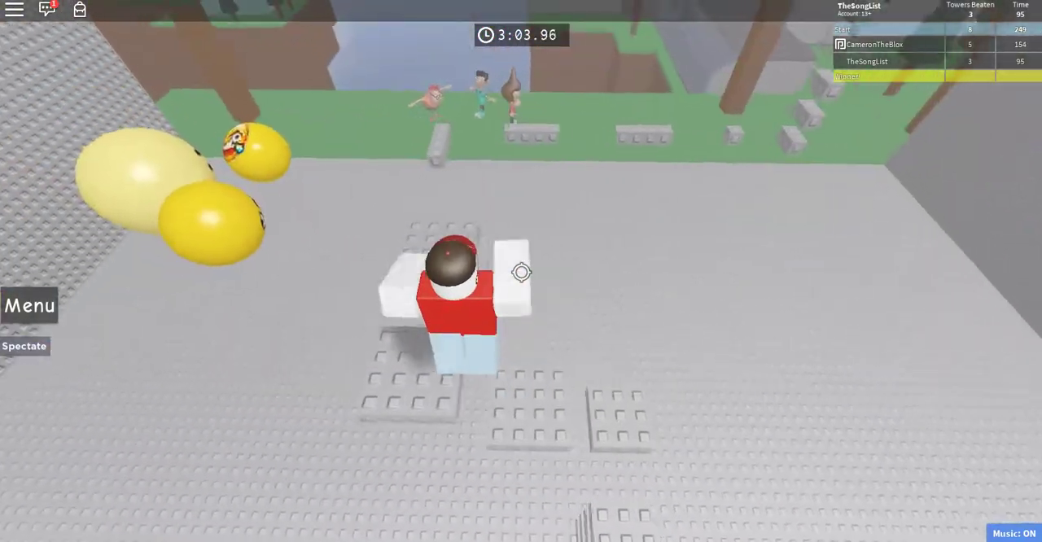
pyautogui.moveTo(521, 272); pyautogui.dragTo(521, 272)
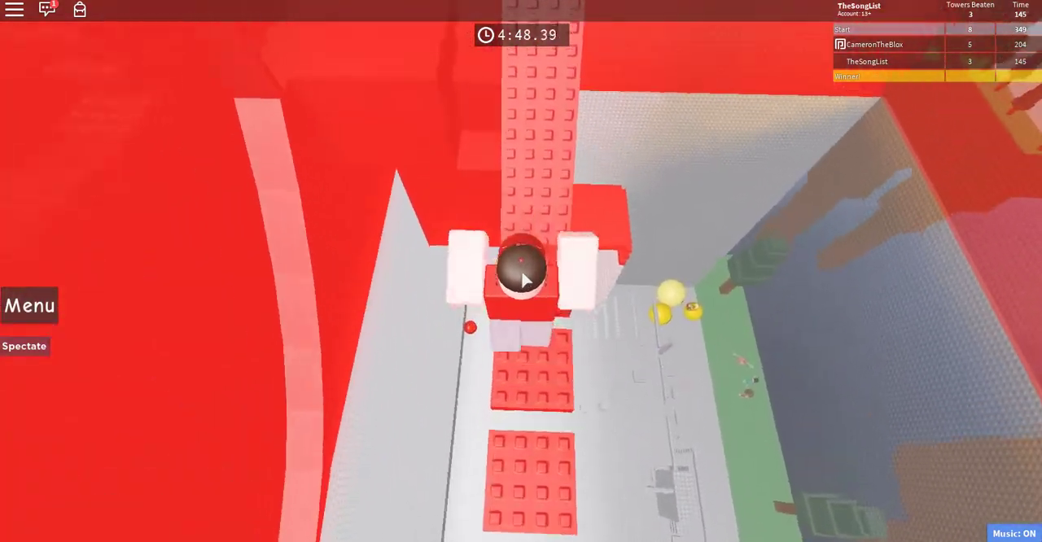
# Climb the red tower and jump between the orange platforms up to the yellow beams
pyautogui.press('shift')
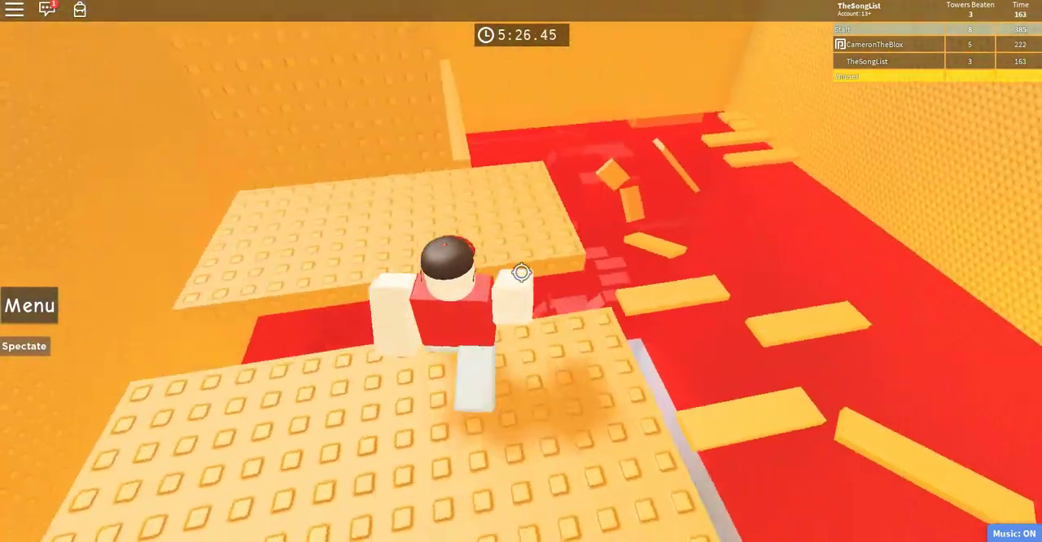
pyautogui.press('space')
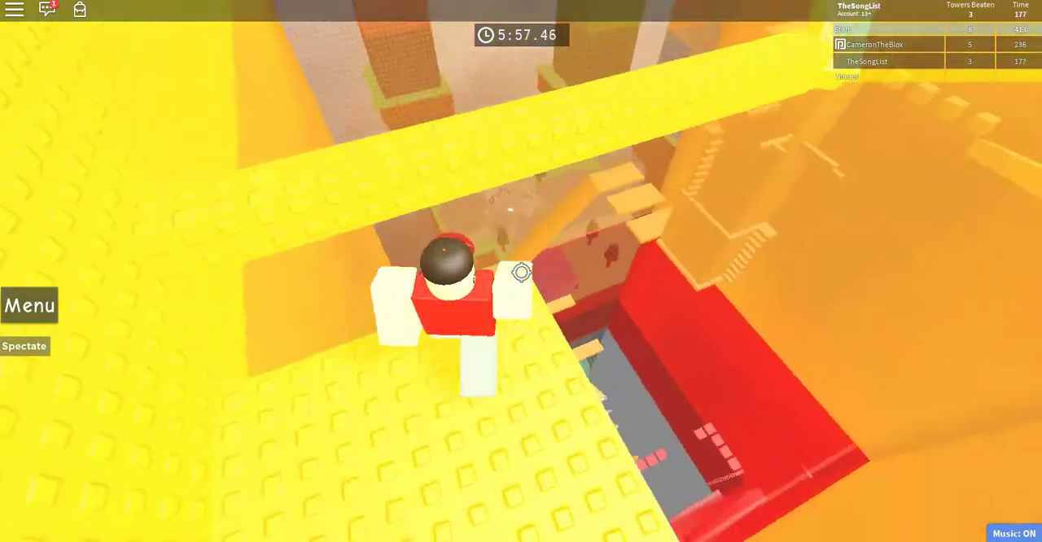
# Reach the yellow beam, look back at the orange floor, and walk onto the steps
pyautogui.moveTo(520, 273); pyautogui.dragTo(521, 273)
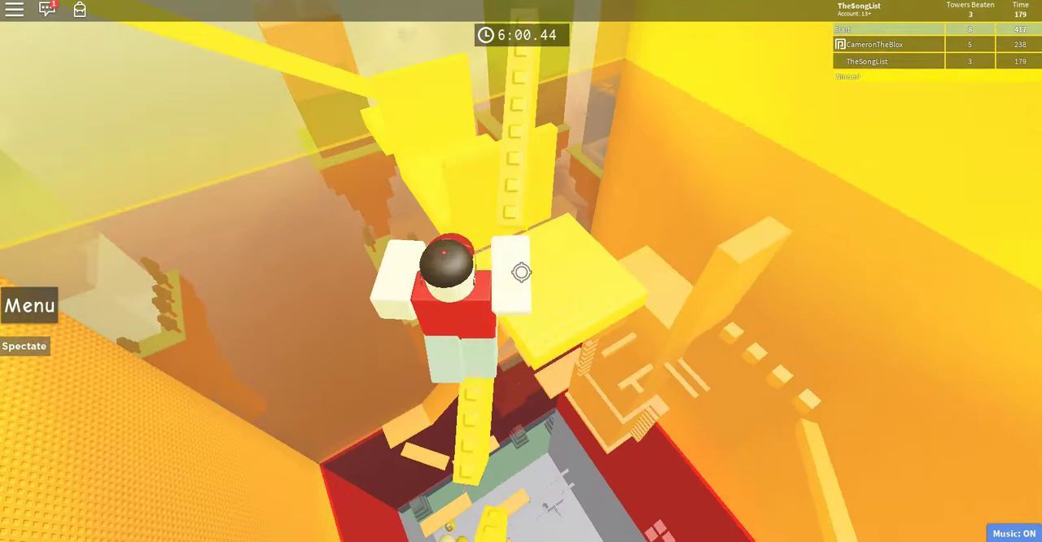
pyautogui.moveTo(521, 273); pyautogui.dragTo(520, 272)
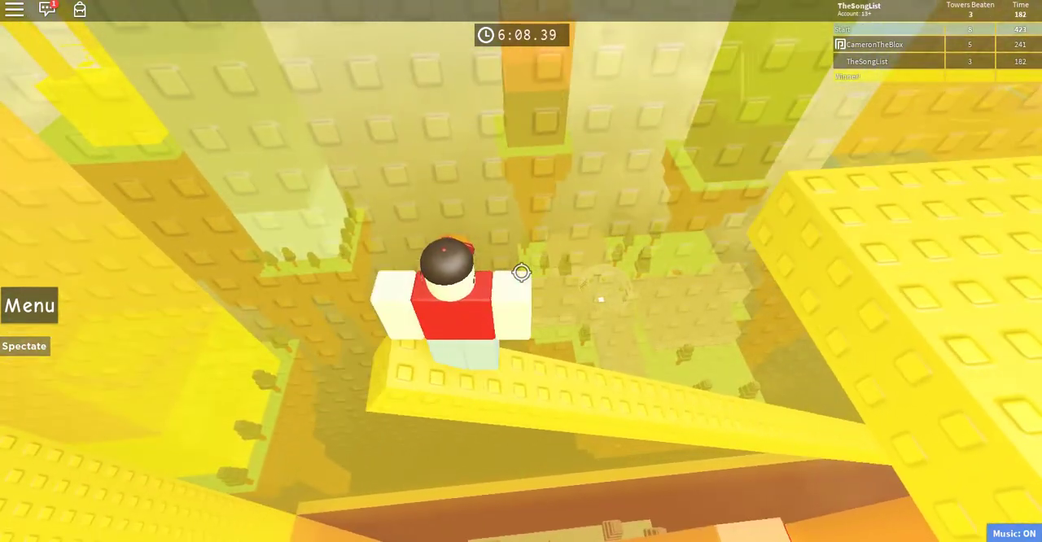
pyautogui.moveTo(521, 273); pyautogui.dragTo(520, 272)
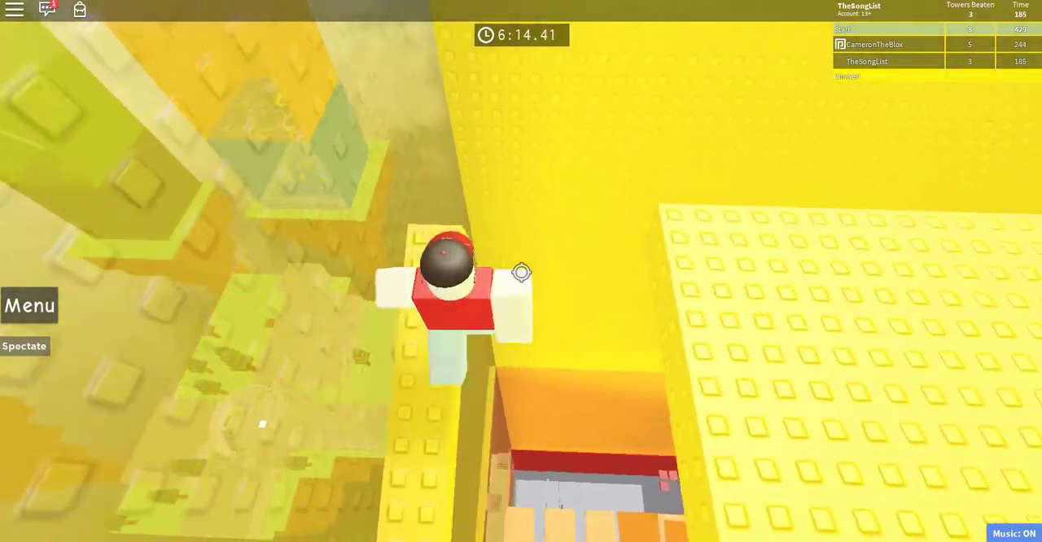
pyautogui.press('w')
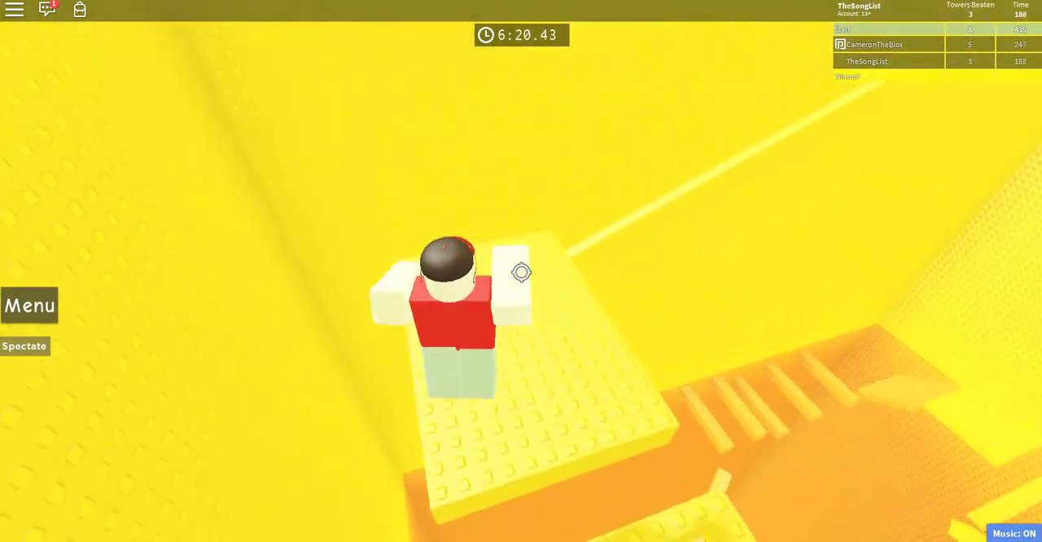
pyautogui.press('w')
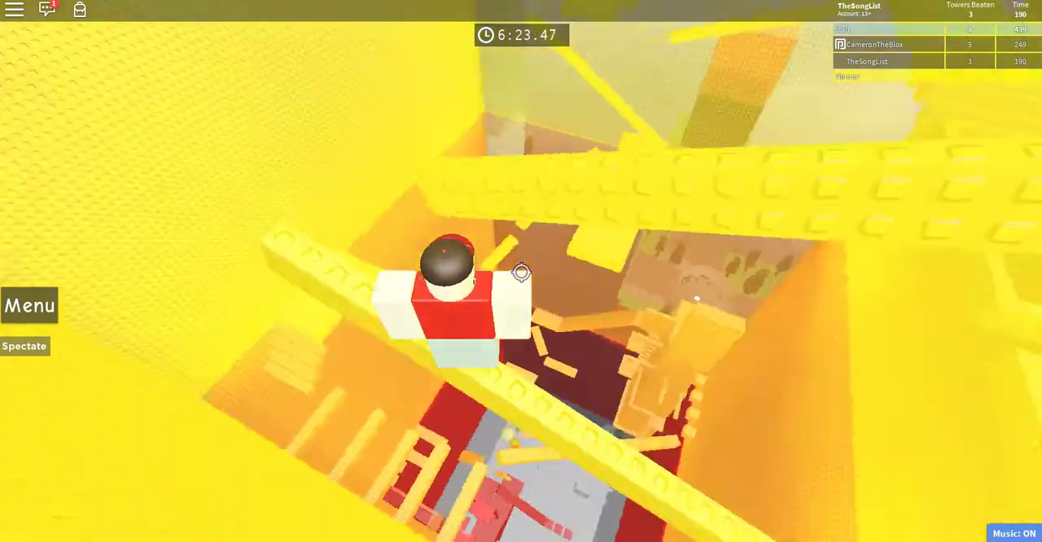
# Walk along the yellow beam above the drop, looking down the tower
pyautogui.moveTo(521, 272); pyautogui.dragTo(521, 273)
pyautogui.press('w')
pyautogui.press('w')
pyautogui.press('w')
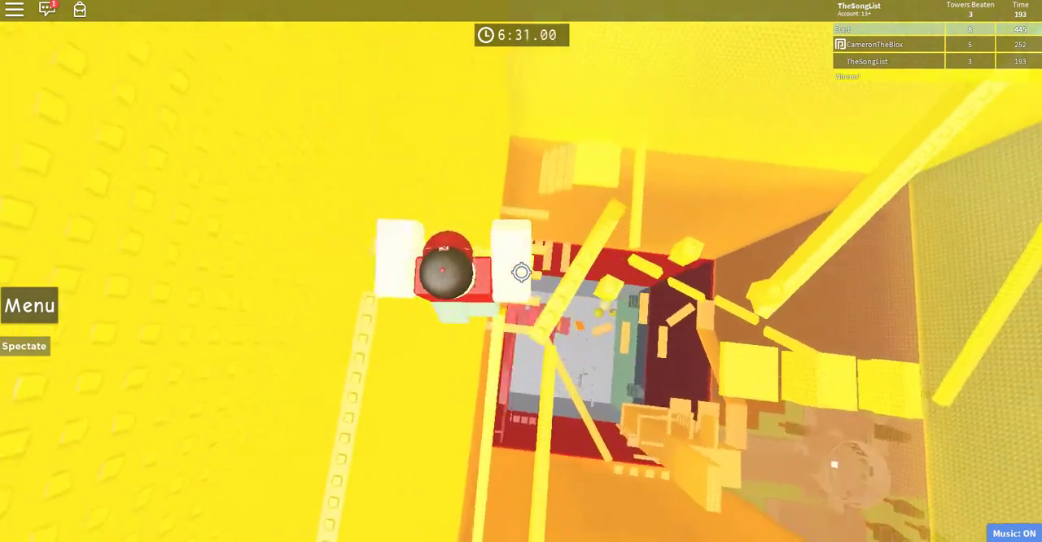
pyautogui.moveTo(521, 272); pyautogui.dragTo(521, 272)
pyautogui.press('w')
pyautogui.press('w')
pyautogui.press('w')
pyautogui.press('w')
pyautogui.press('w')
pyautogui.press('w')
# Climb the ladder onto the green platforms, then fall back to the grey base
pyautogui.press('space')
pyautogui.press('w')
pyautogui.press('w')
pyautogui.press('w')
pyautogui.press('w')
pyautogui.press('w')
pyautogui.press('w')
pyautogui.press('w')
pyautogui.press('w')
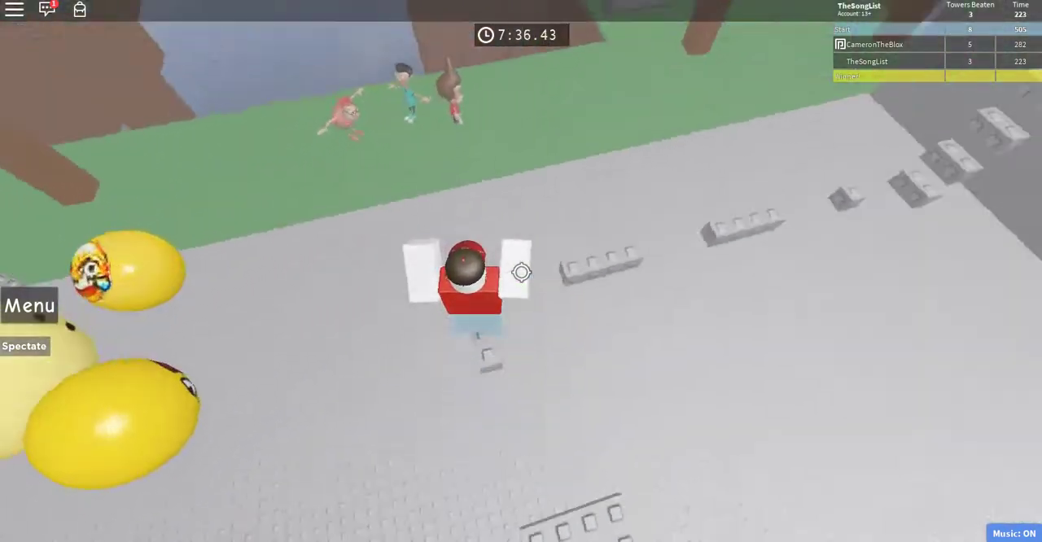
# Climb the grey base's wall ledges and stair-like platforms
pyautogui.press('w')
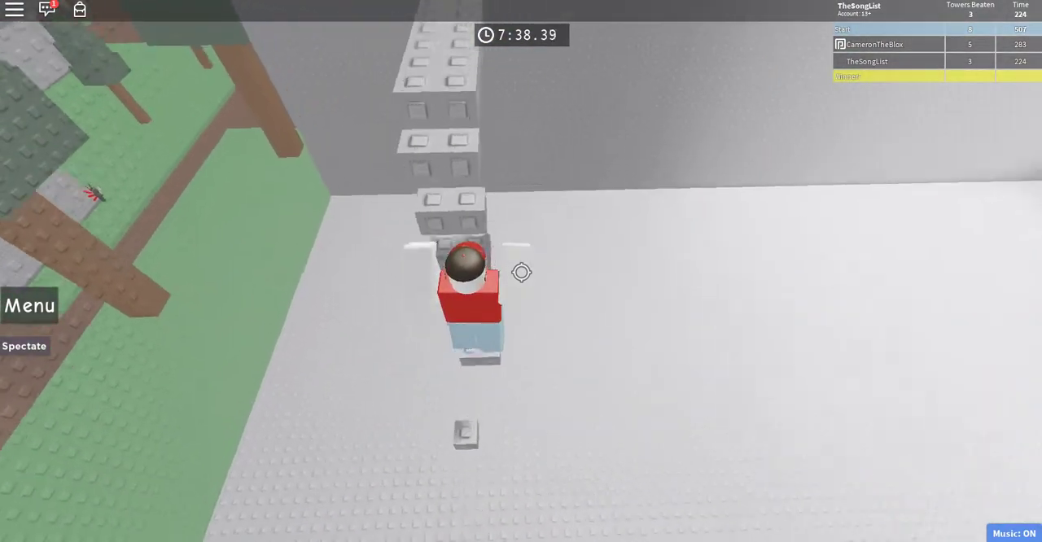
pyautogui.press('w')
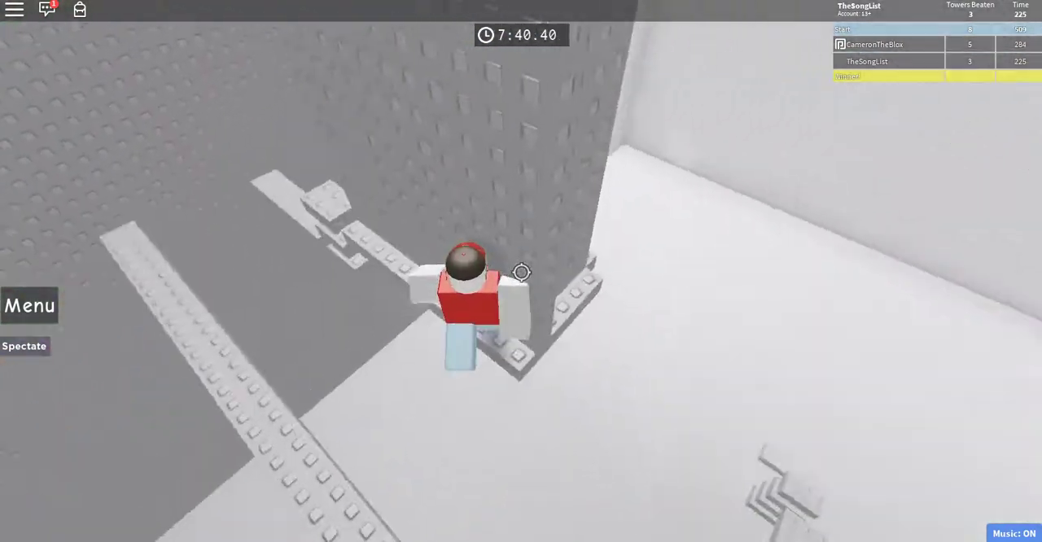
pyautogui.press('w')
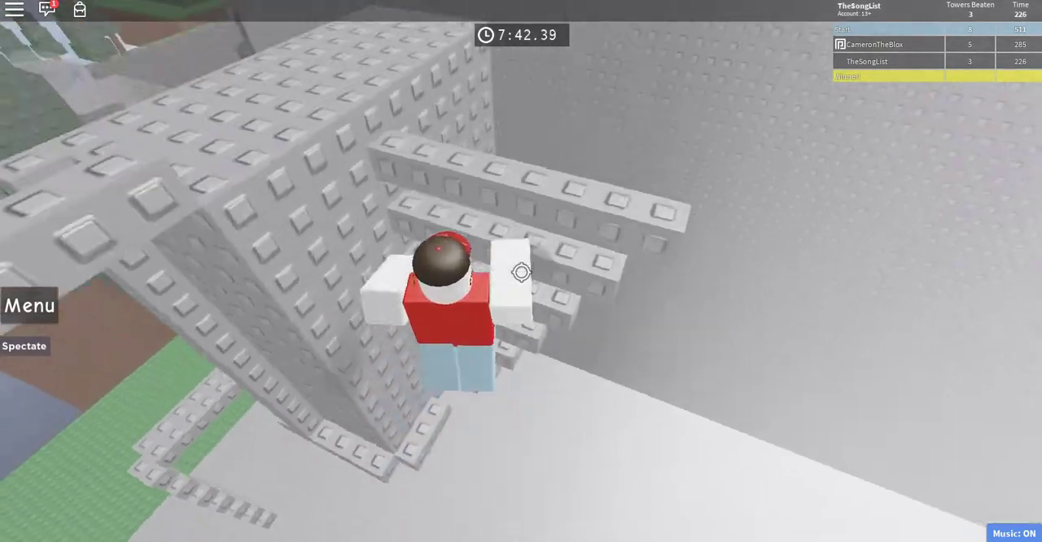
pyautogui.press('w')
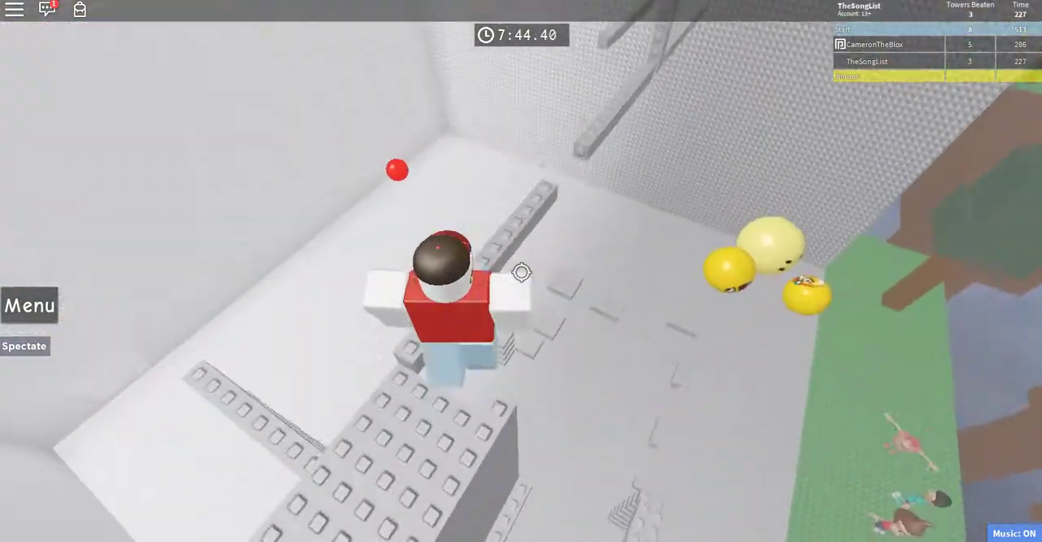
pyautogui.press('w')
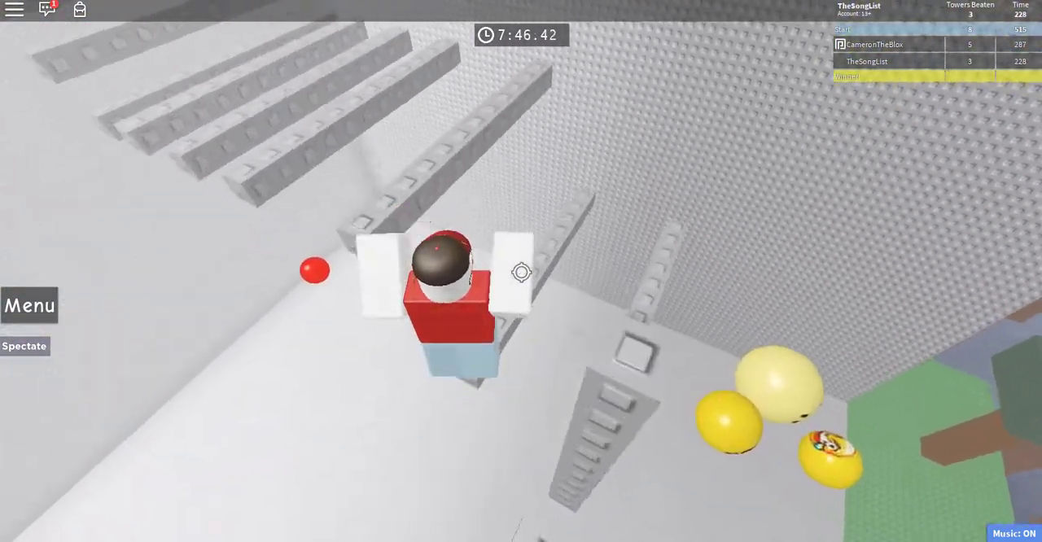
pyautogui.press('w')
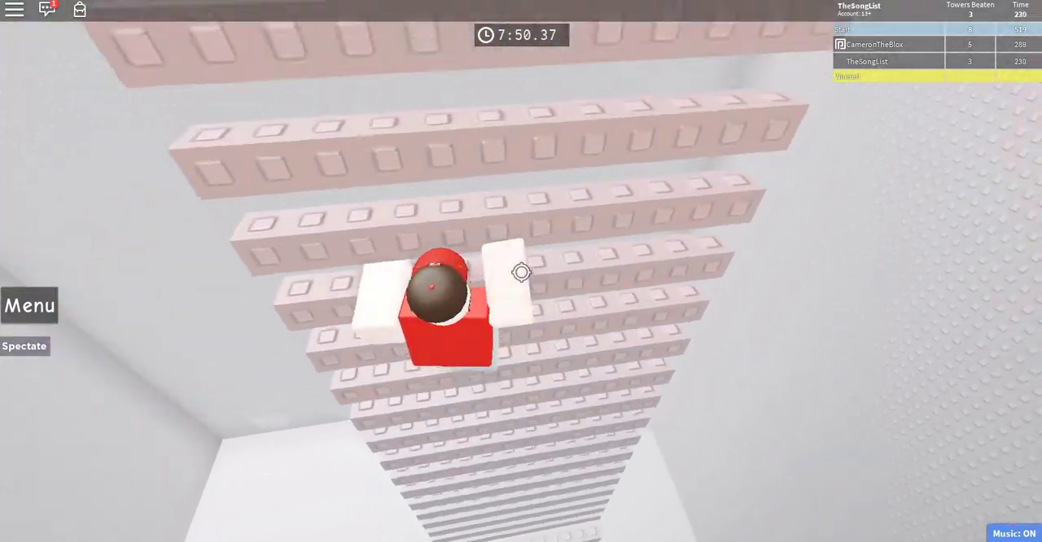
# Enter the red floor, crossing its block platforms and climbing the studded wall
pyautogui.press('w')
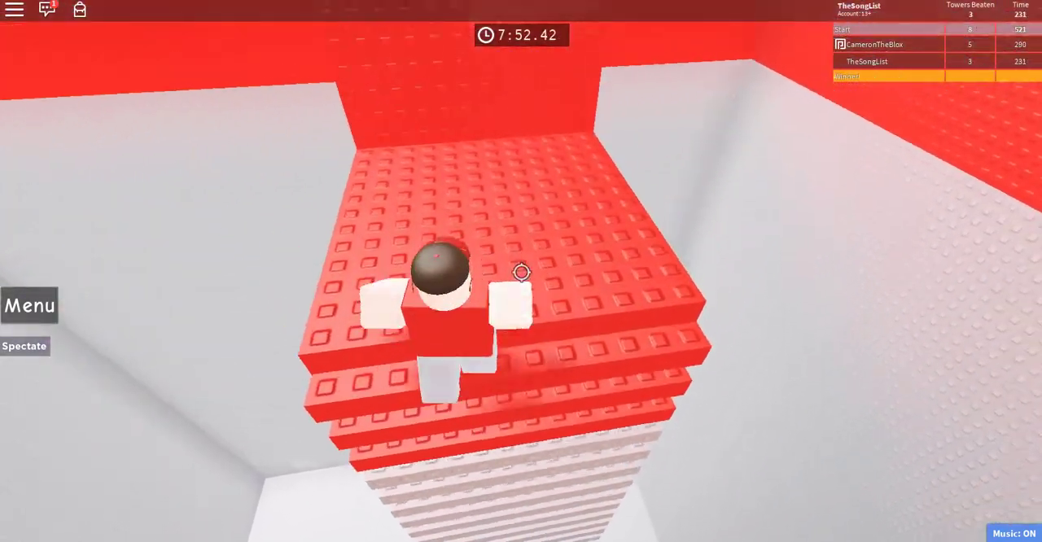
pyautogui.press('w')
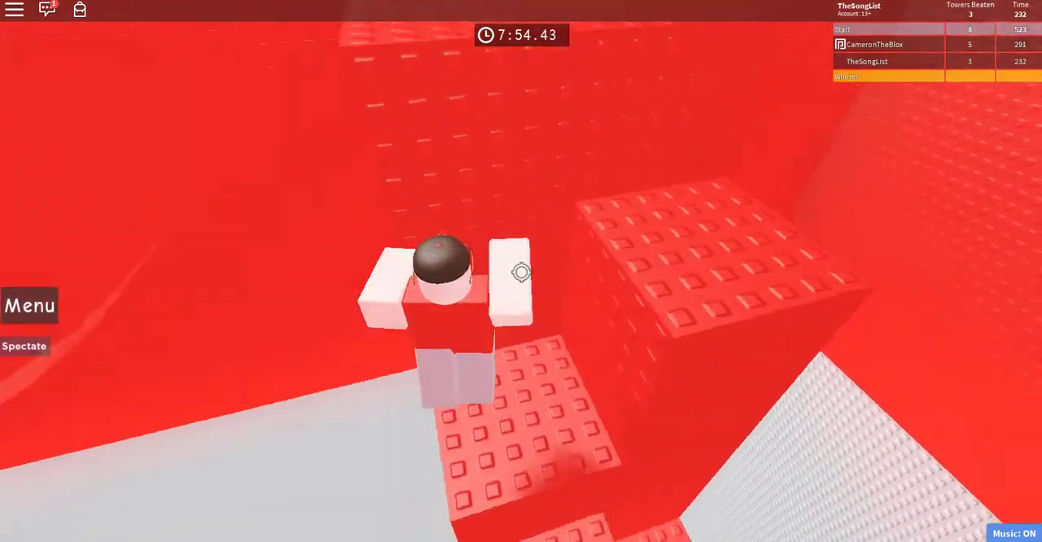
pyautogui.press('w')
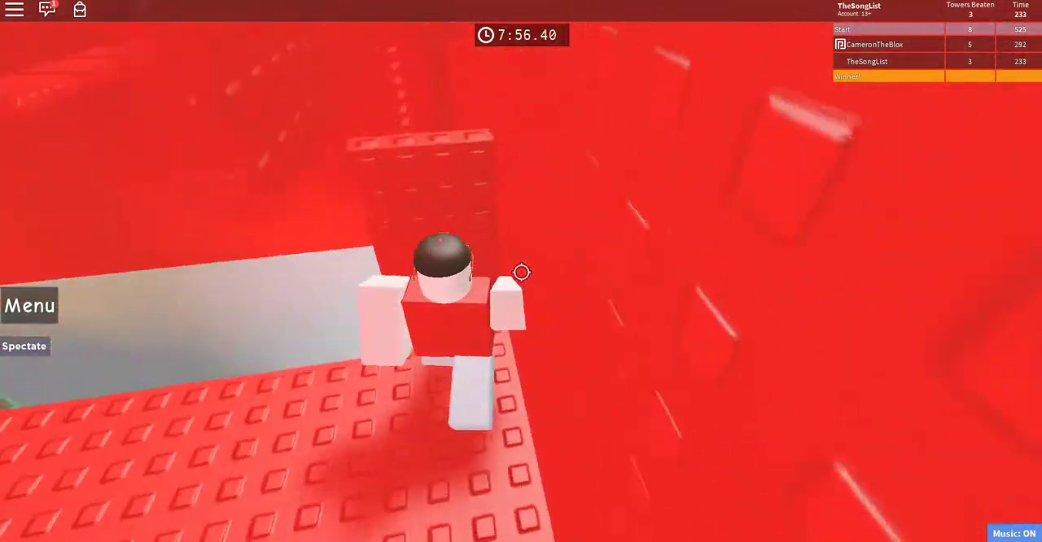
pyautogui.press('w')
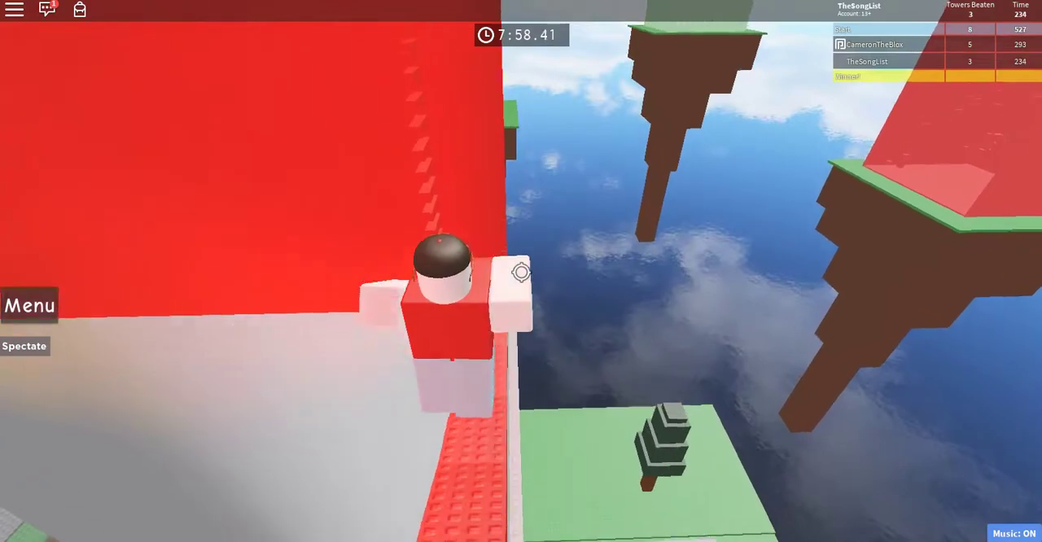
pyautogui.press('w')
pyautogui.scroll(-5, 521, 272)
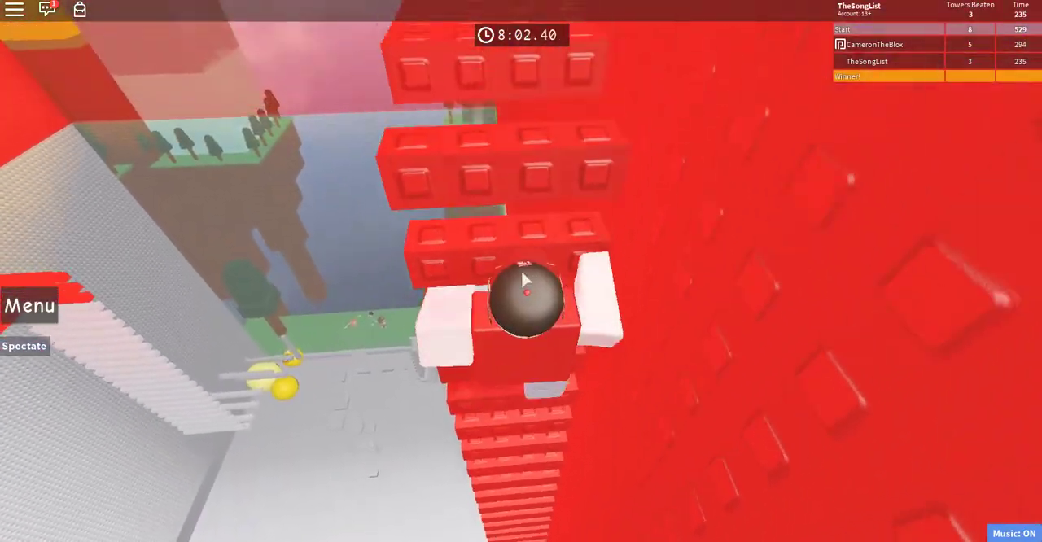
# Cross the red platforms and climb the vertical red strip higher
pyautogui.press('w')
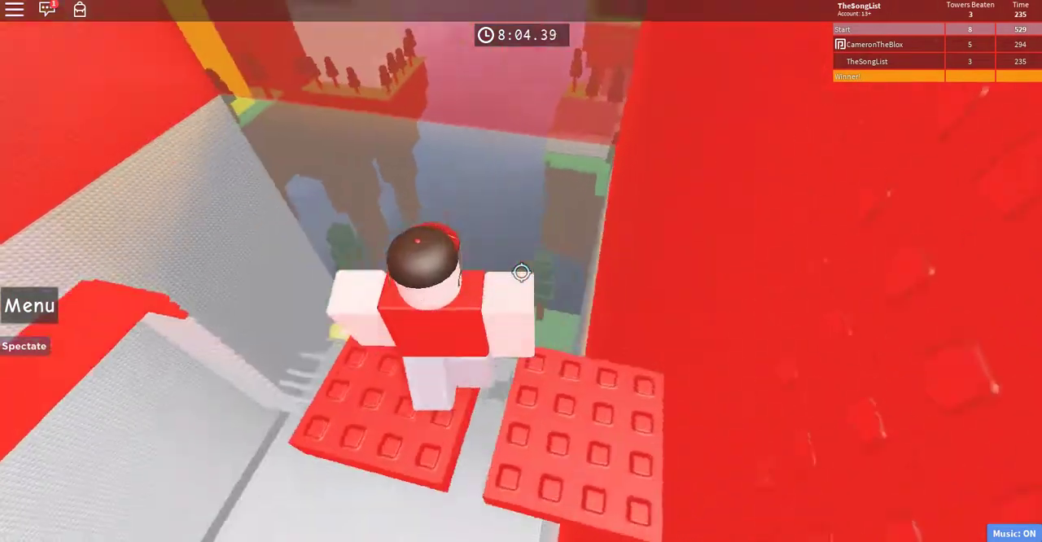
pyautogui.press('w')
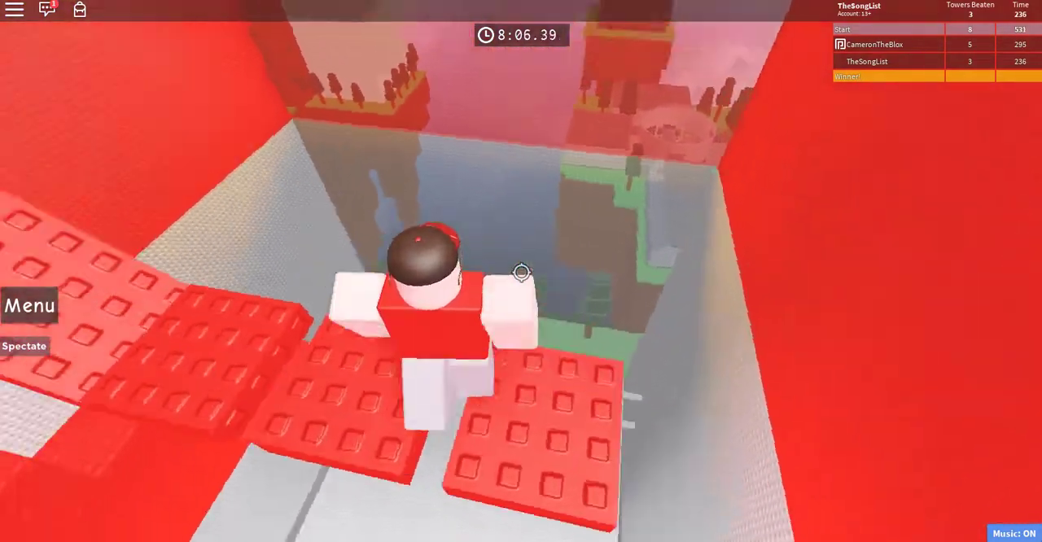
pyautogui.press('w')
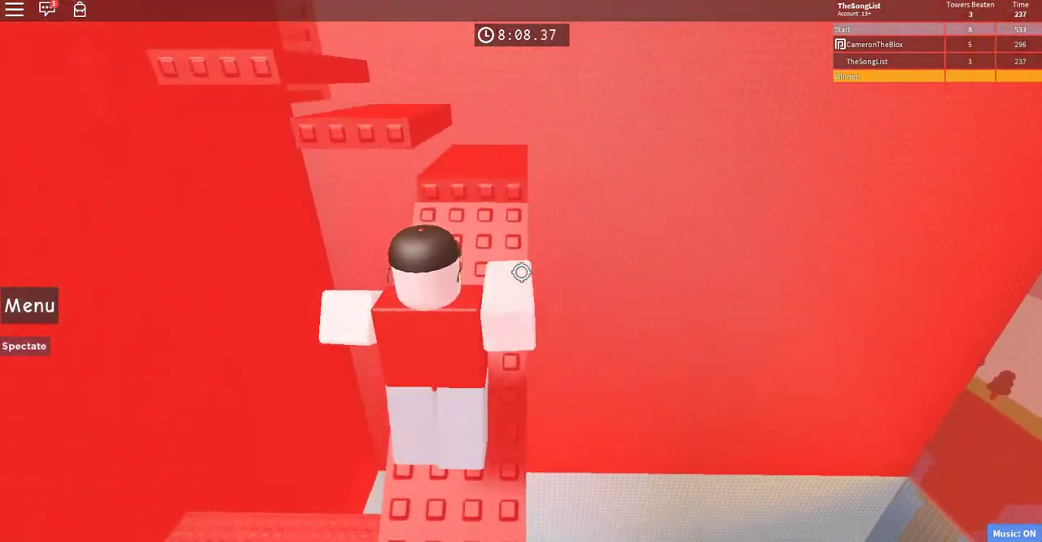
pyautogui.press('w')
pyautogui.press('w')
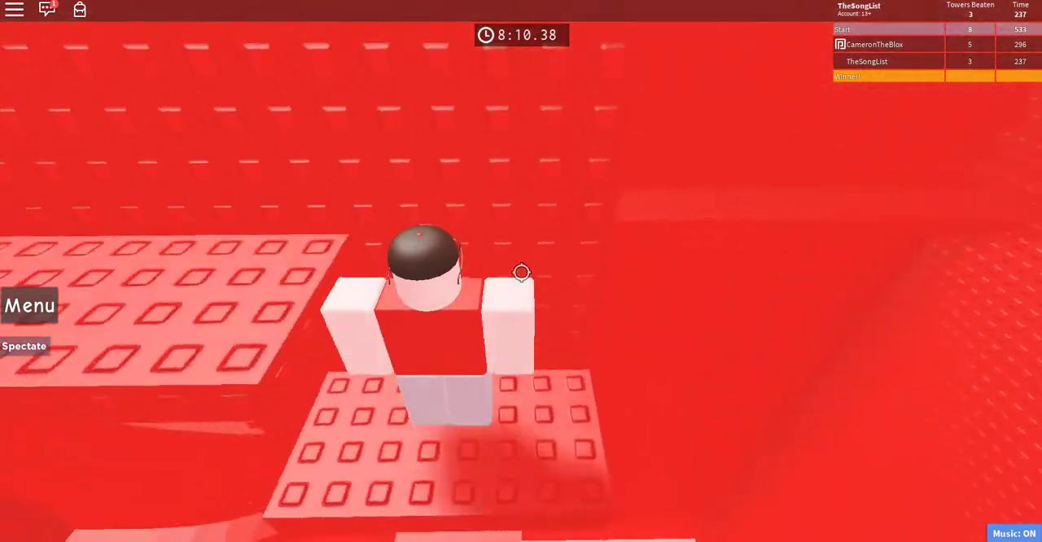
pyautogui.press('w')
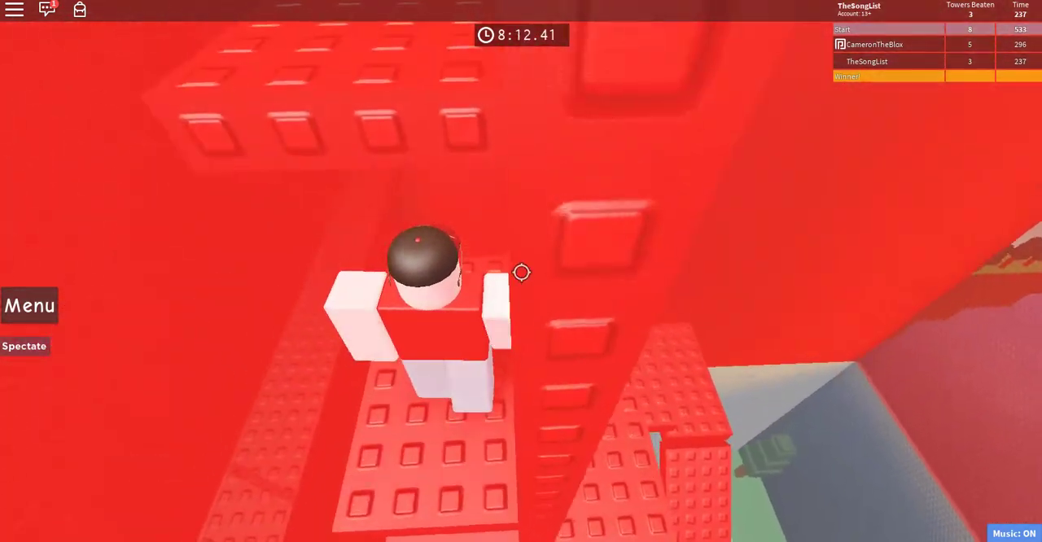
# Keep climbing the red wall and move up through the tower
pyautogui.press('w')
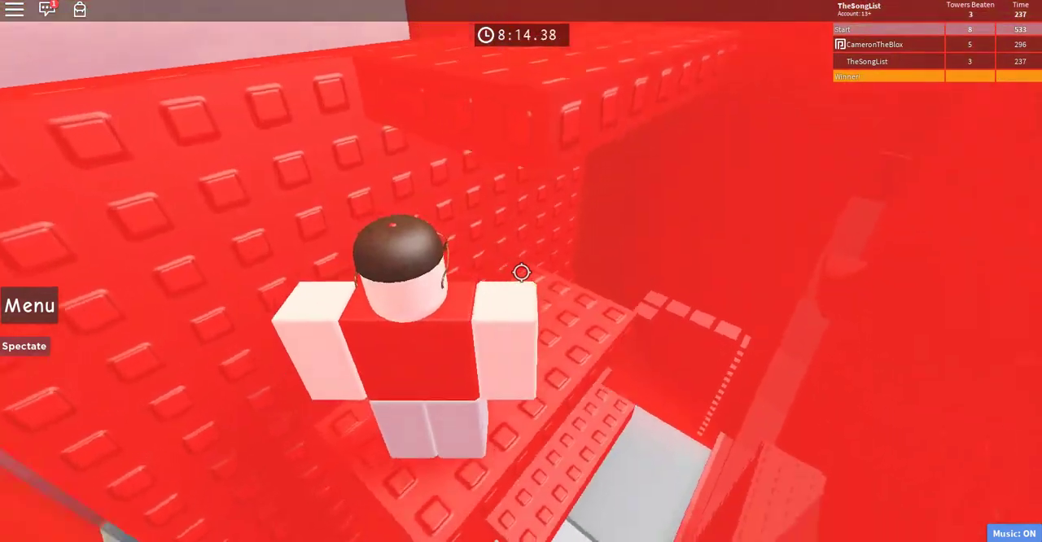
pyautogui.press('w')
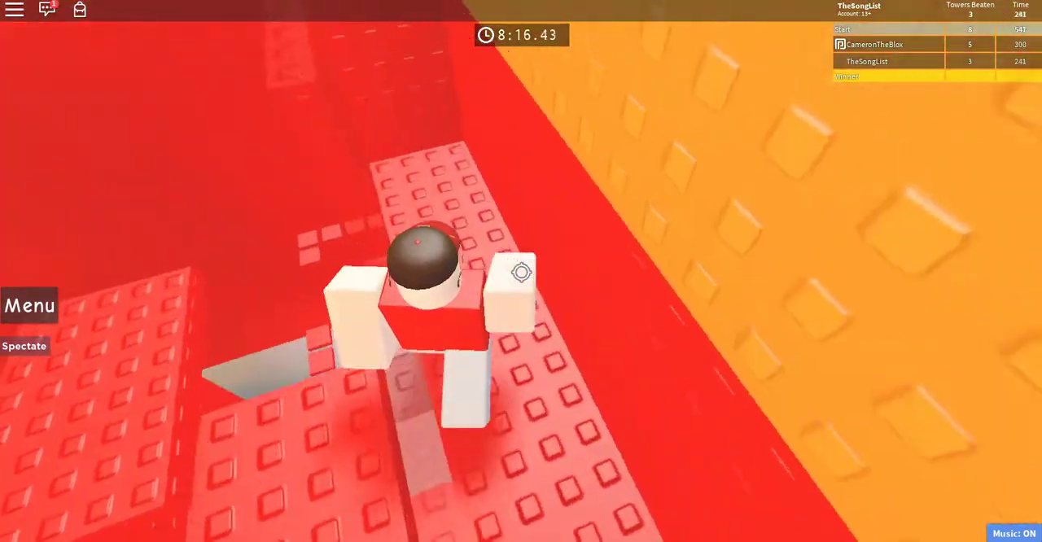
pyautogui.press('w')
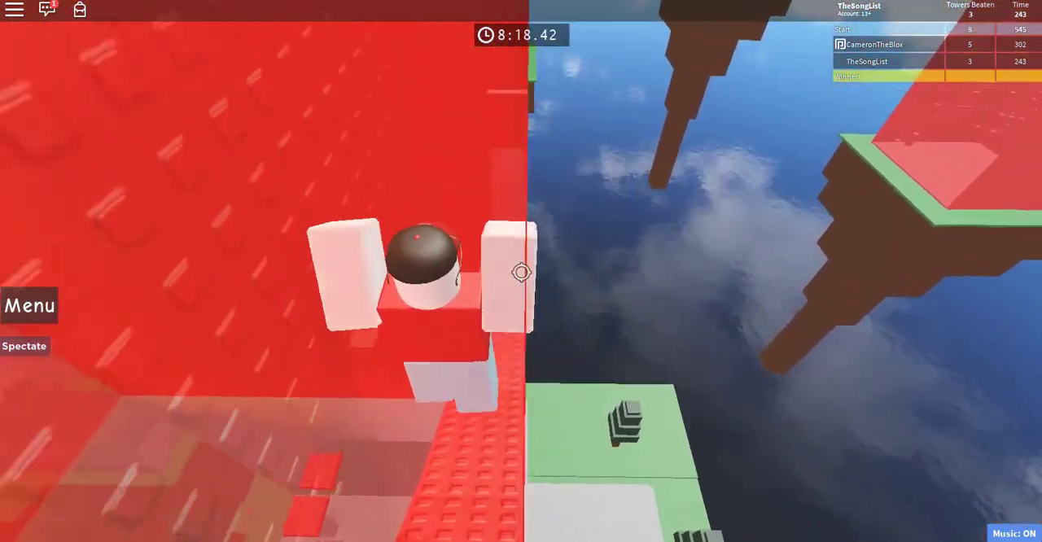
pyautogui.press('w')
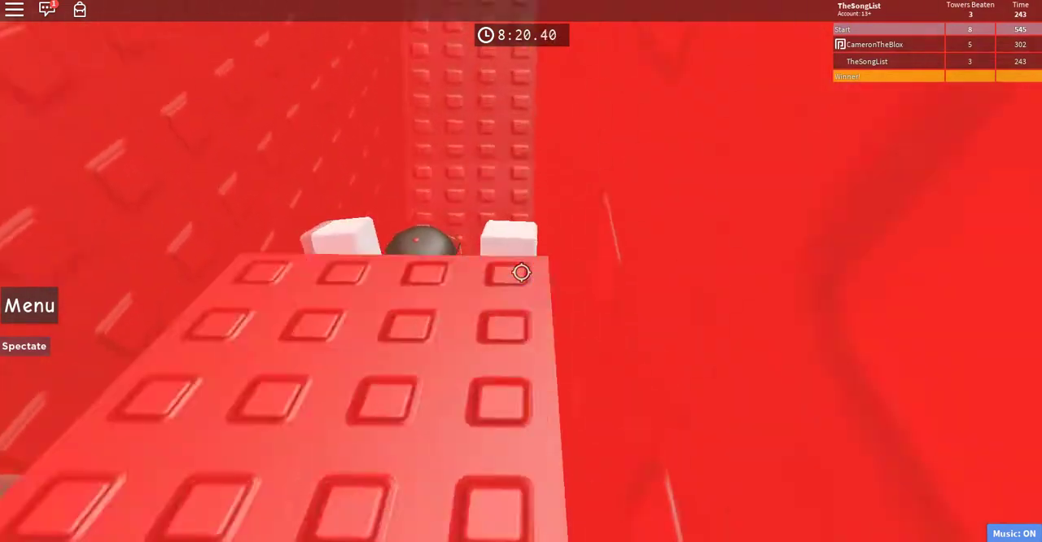
pyautogui.press('w')
pyautogui.press('w')
pyautogui.press('w')
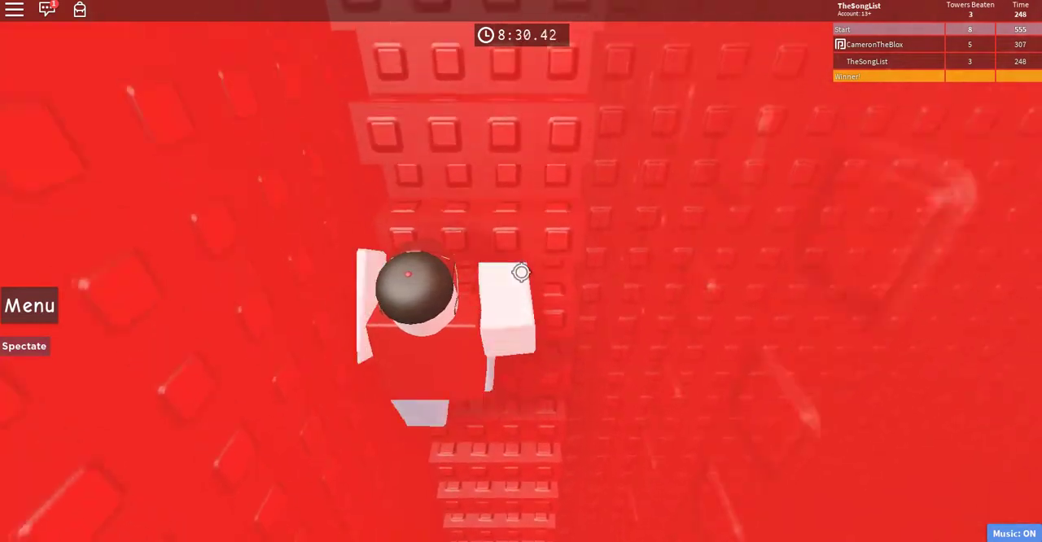
pyautogui.press('w')
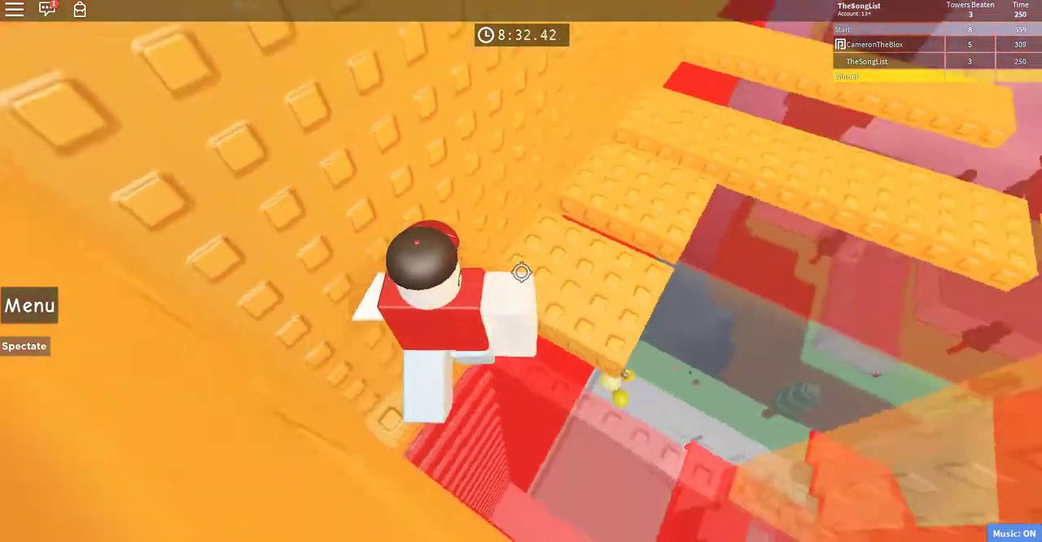
pyautogui.press('w')
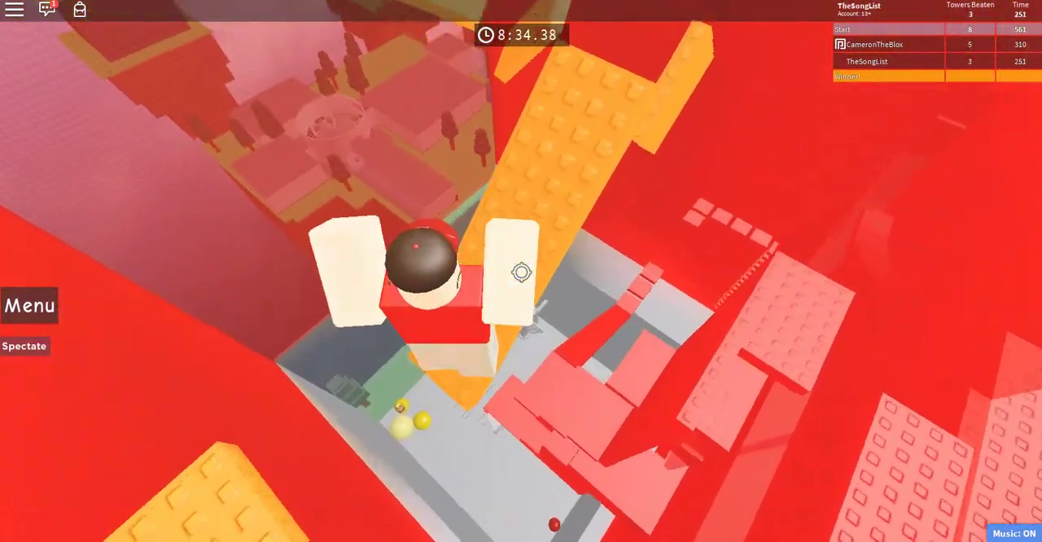
pyautogui.press('w')
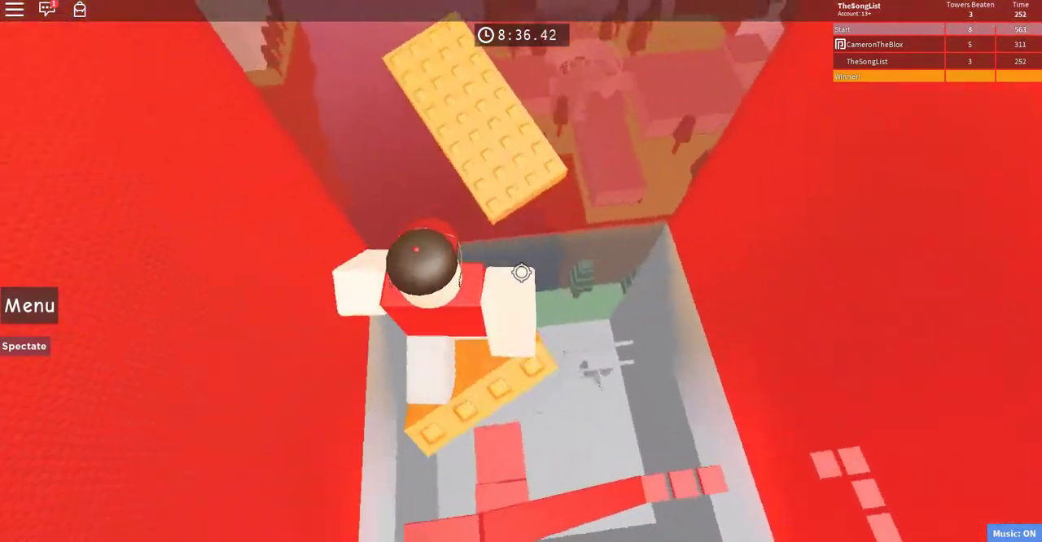
# Jump onto the orange platforms and climb the tall orange pillar
pyautogui.press('w')
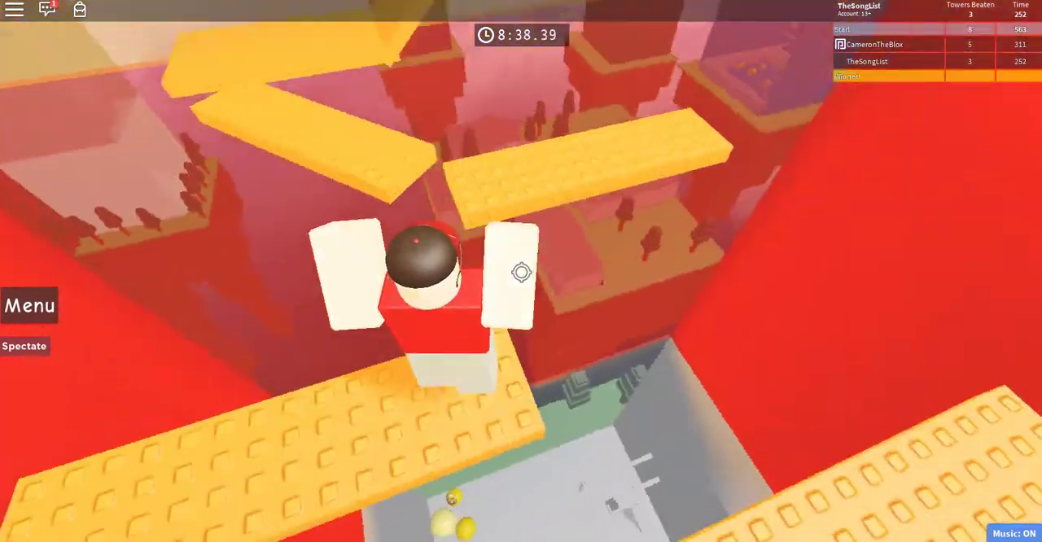
pyautogui.press('w')
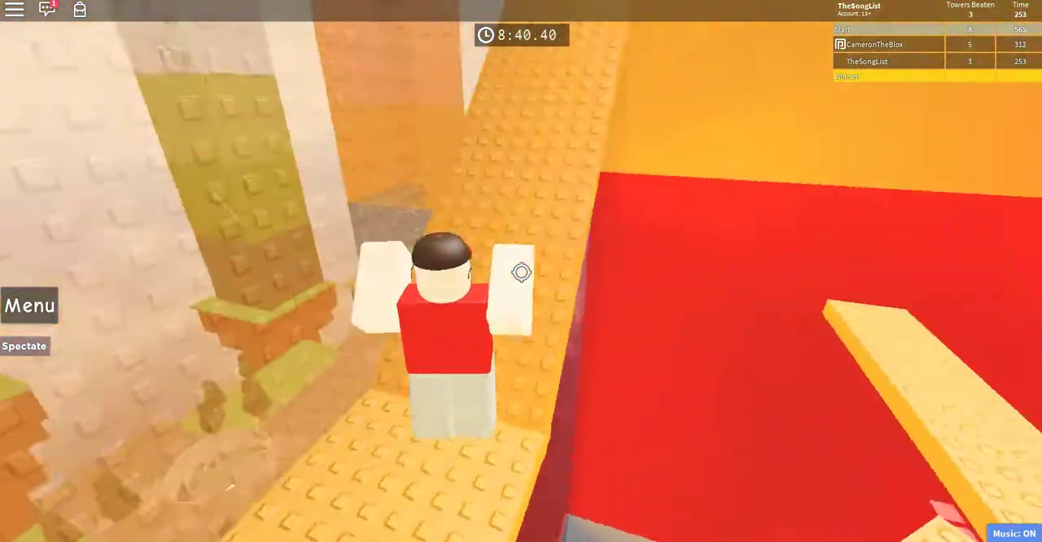
pyautogui.press('w')
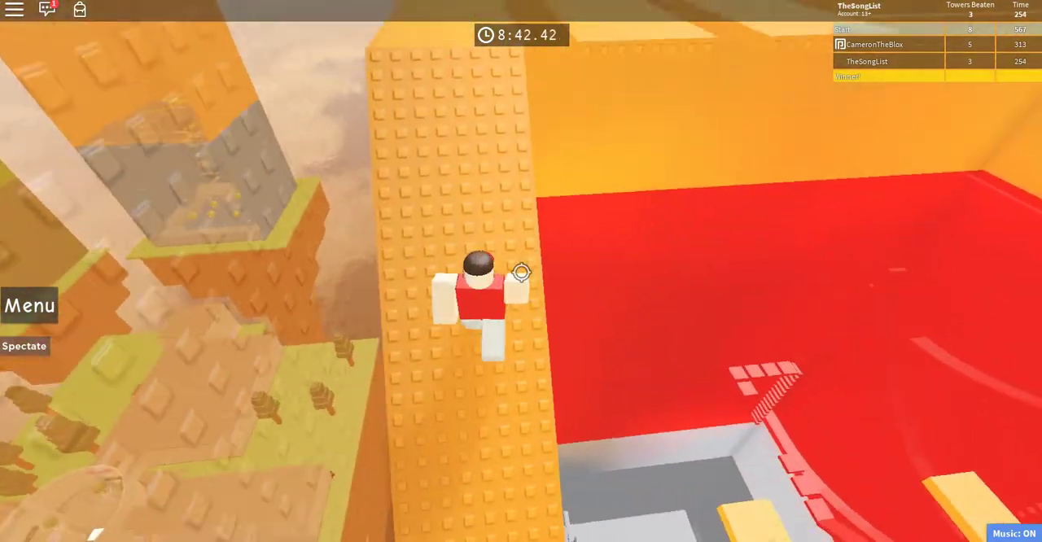
pyautogui.press('w')
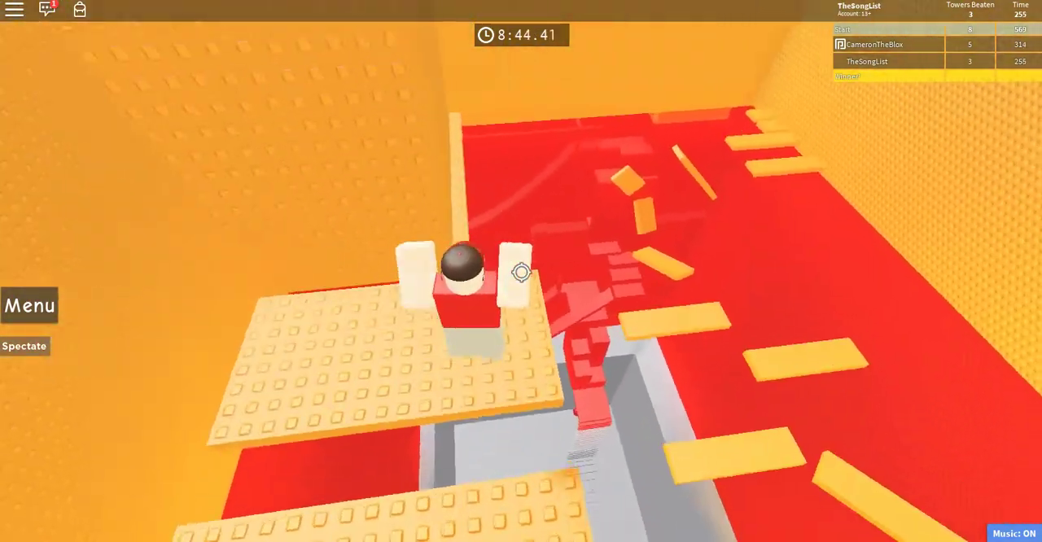
pyautogui.press('w')
pyautogui.press('w')
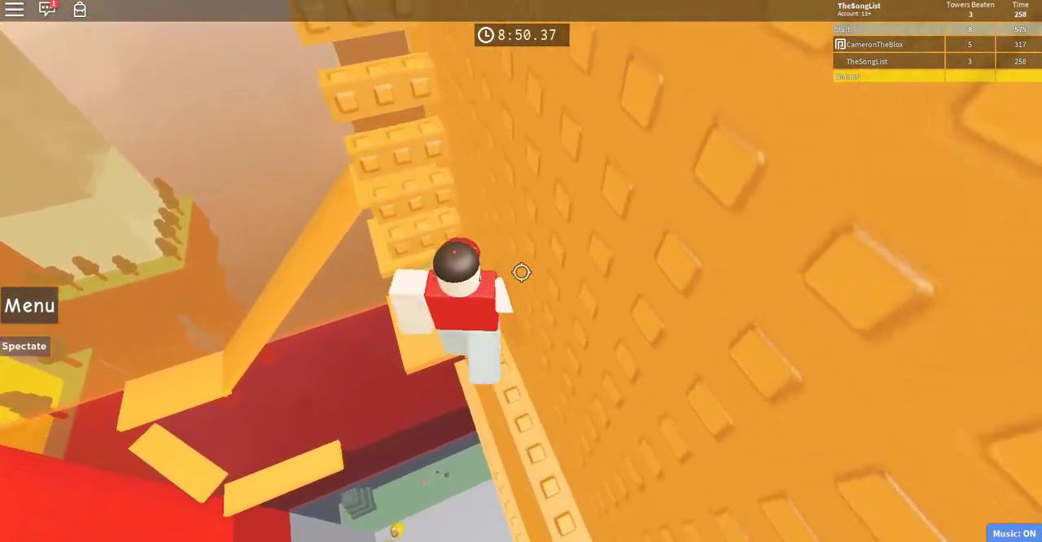
# Climb along the orange tower wall toward its top
pyautogui.press('w')
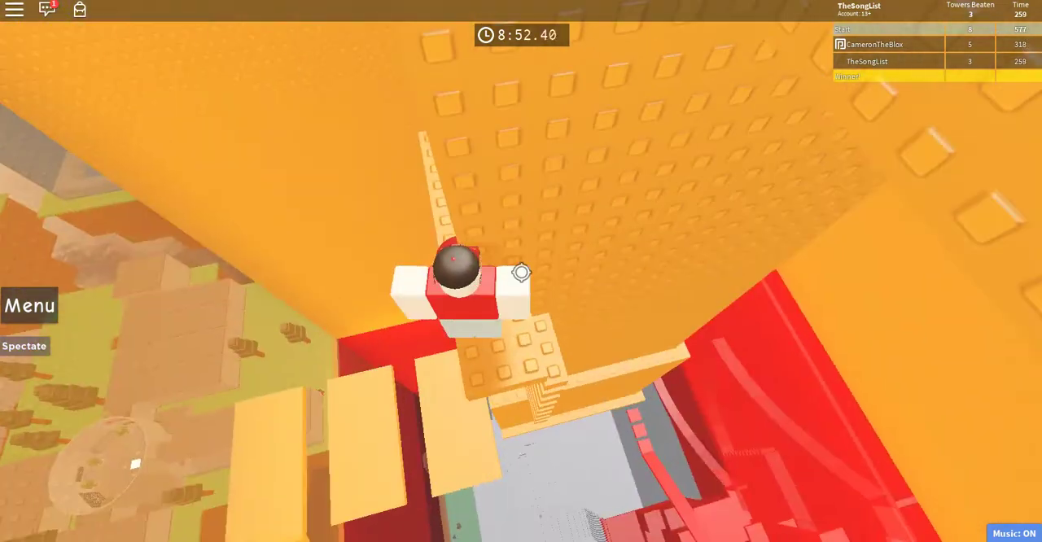
pyautogui.press('w')
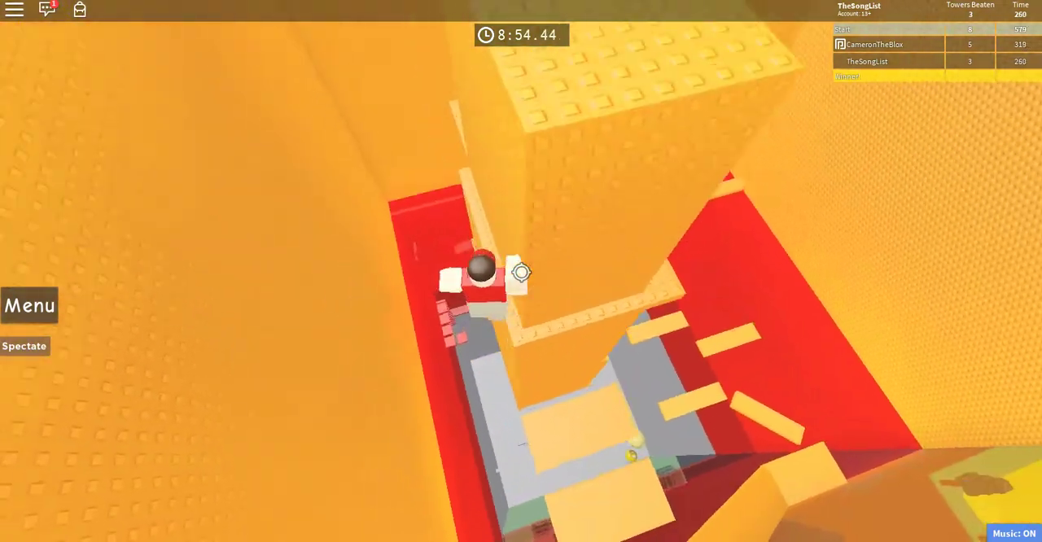
pyautogui.press('w')
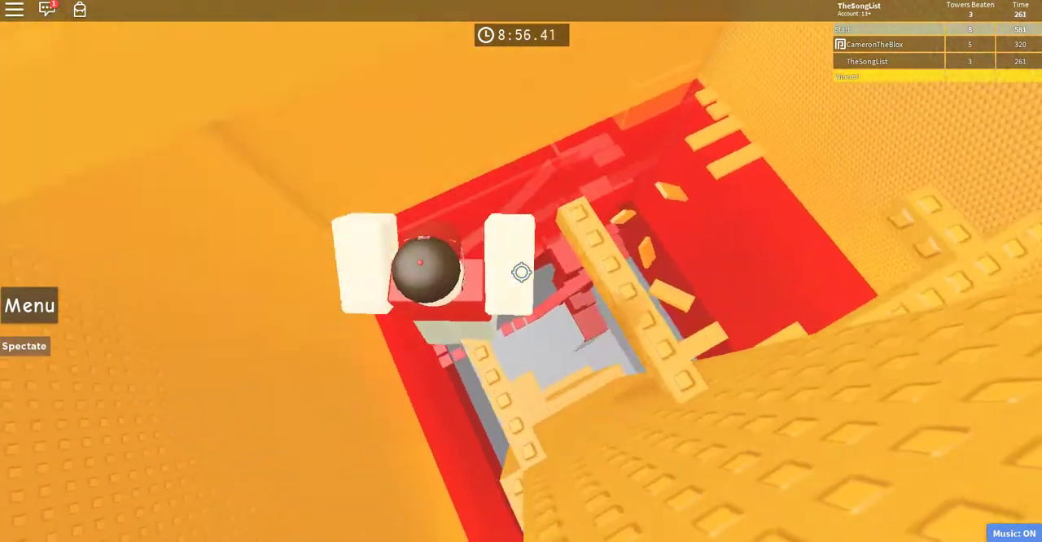
pyautogui.press('w')
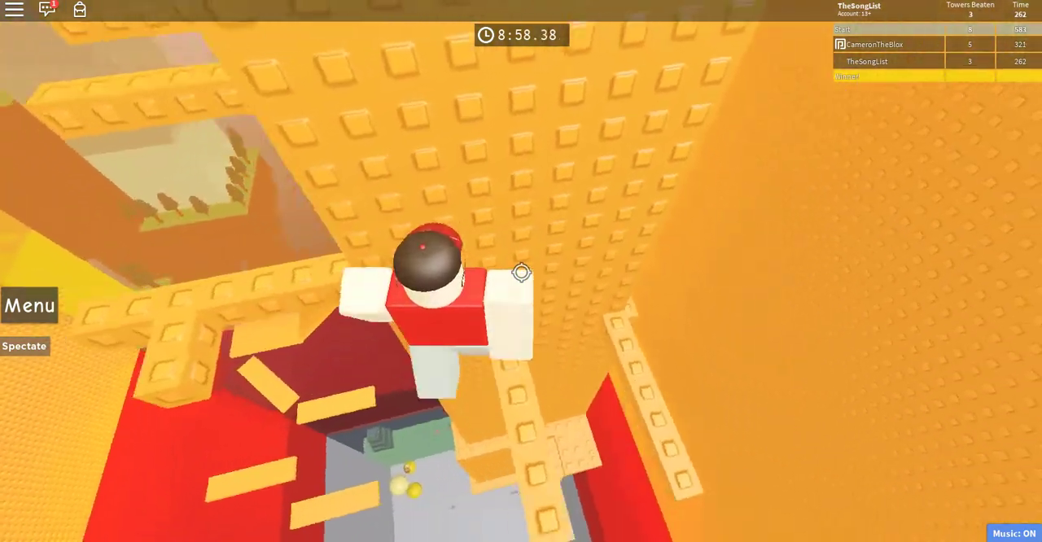
# Cross the top orange platform and climb the ladder toward the yellow floor
pyautogui.press('w')
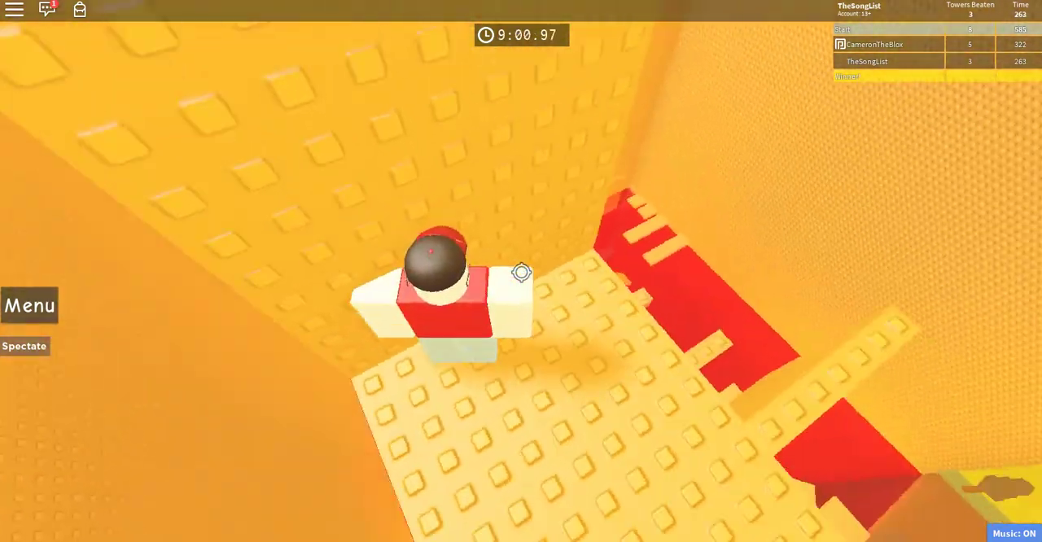
pyautogui.press('w')
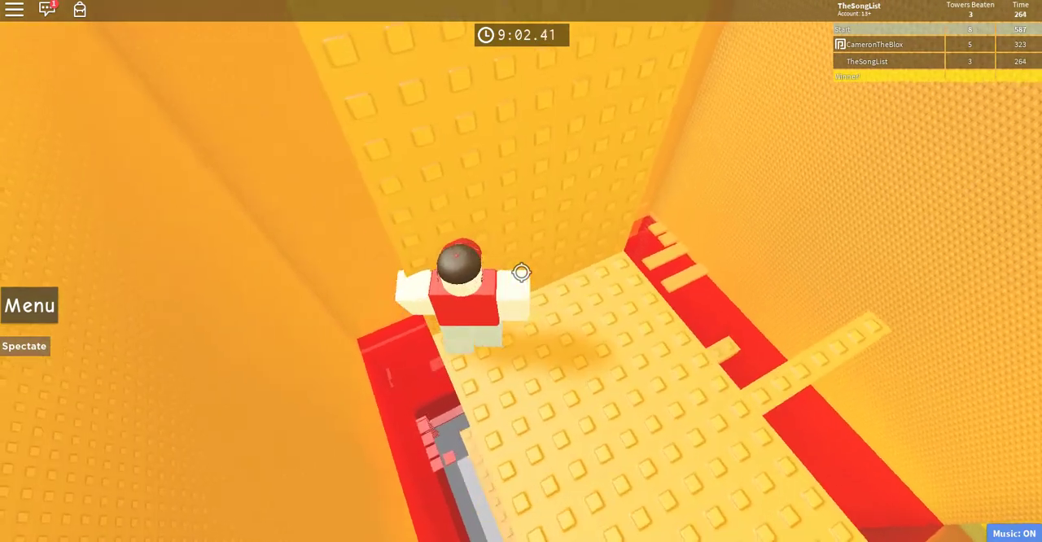
pyautogui.press('w')
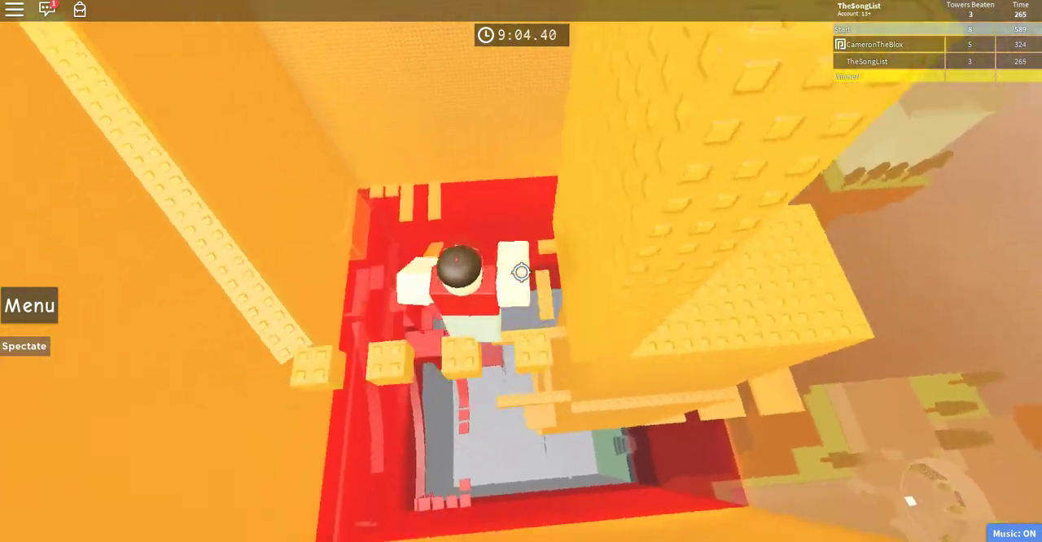
pyautogui.press('w')
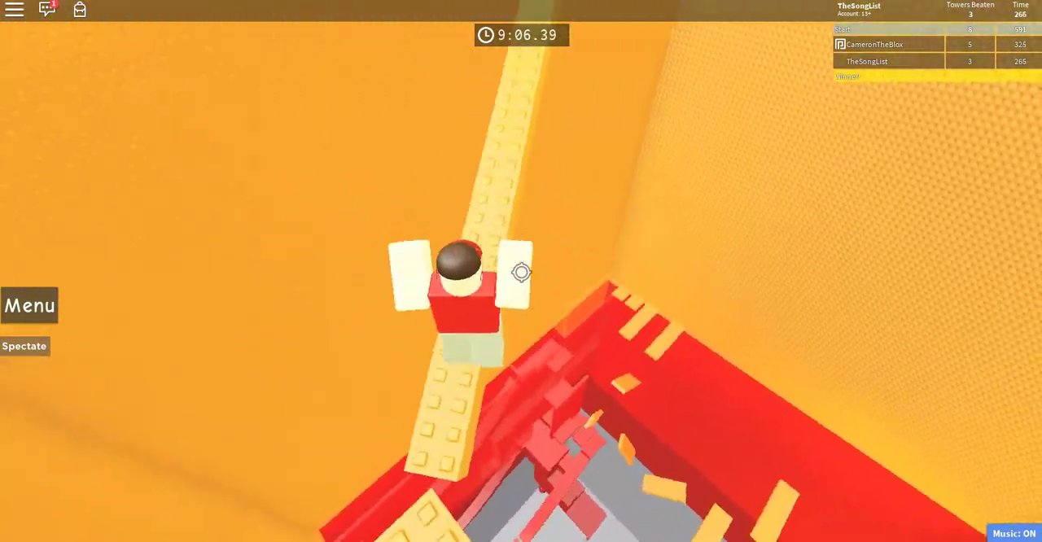
pyautogui.press('w')
# Cross the yellow beams with a jump and climb the yellow ladder structure
pyautogui.press('w')
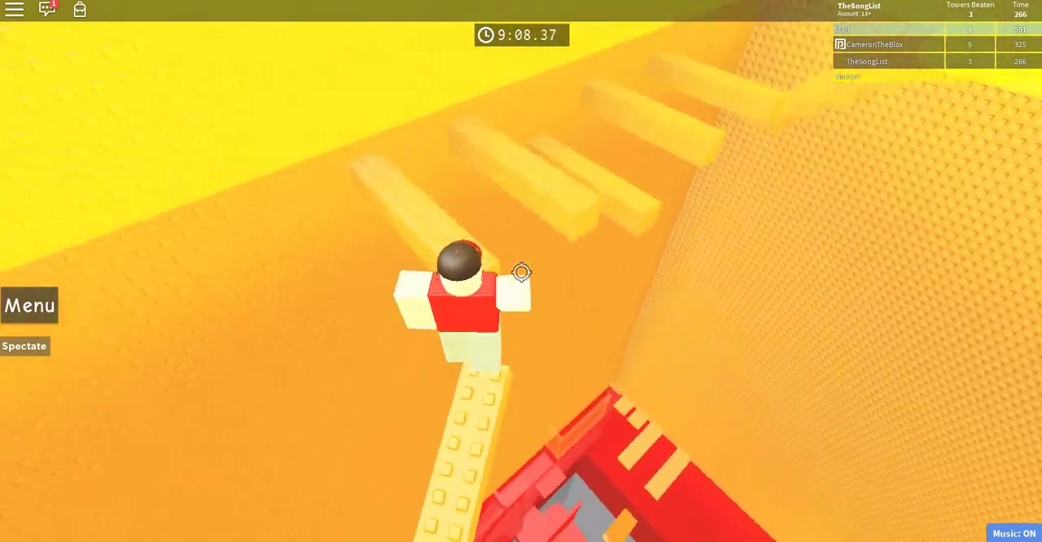
pyautogui.press('w')
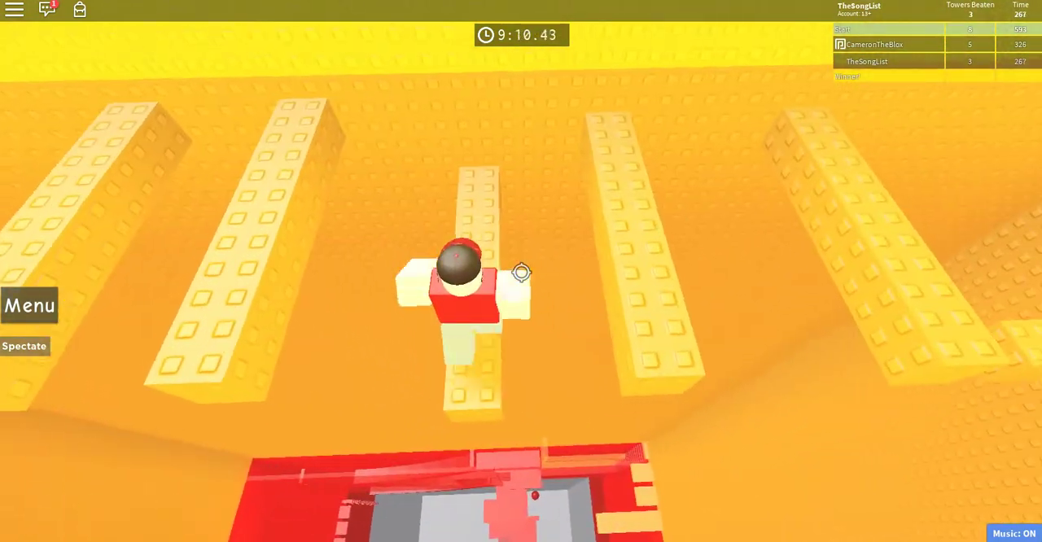
pyautogui.press('space')
pyautogui.press('w')
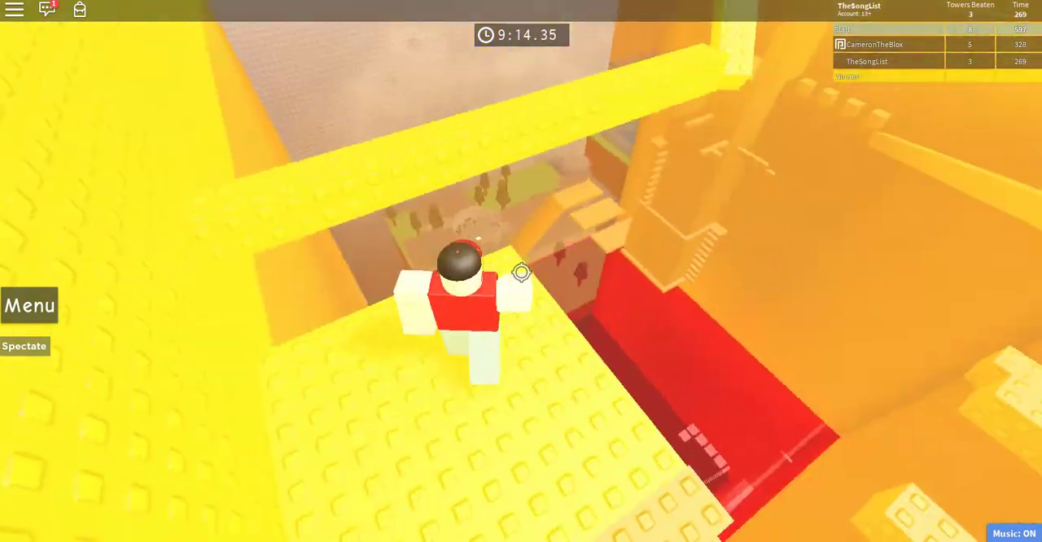
pyautogui.press('w')
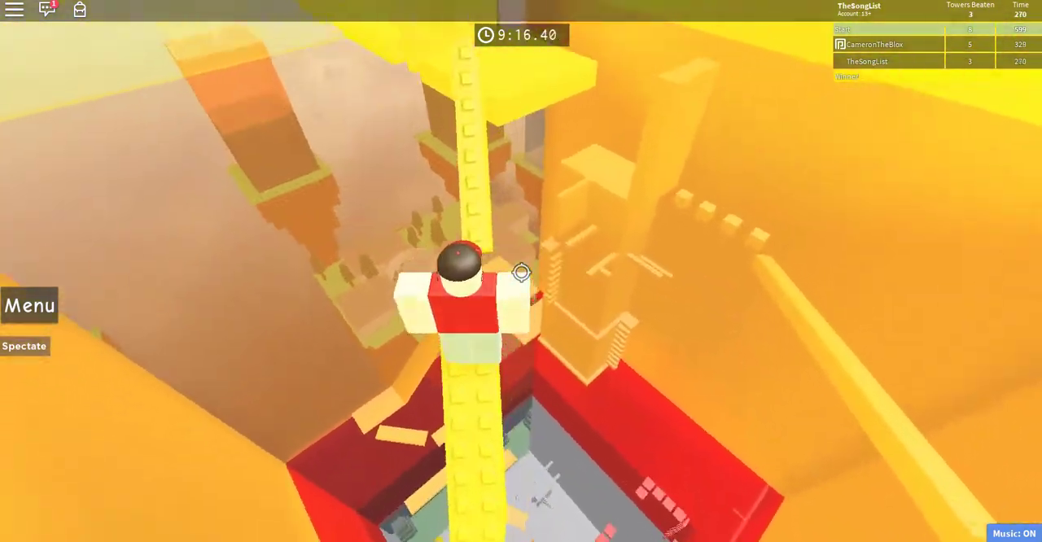
pyautogui.press('w')
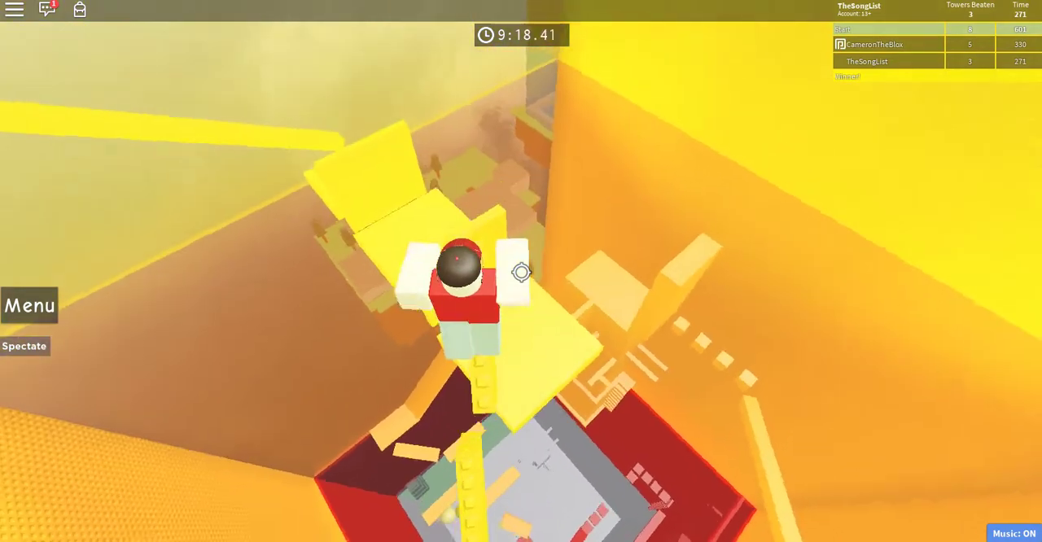
# Cross the square yellow platforms and narrow beams to the studded platform's rungs
pyautogui.press('w')
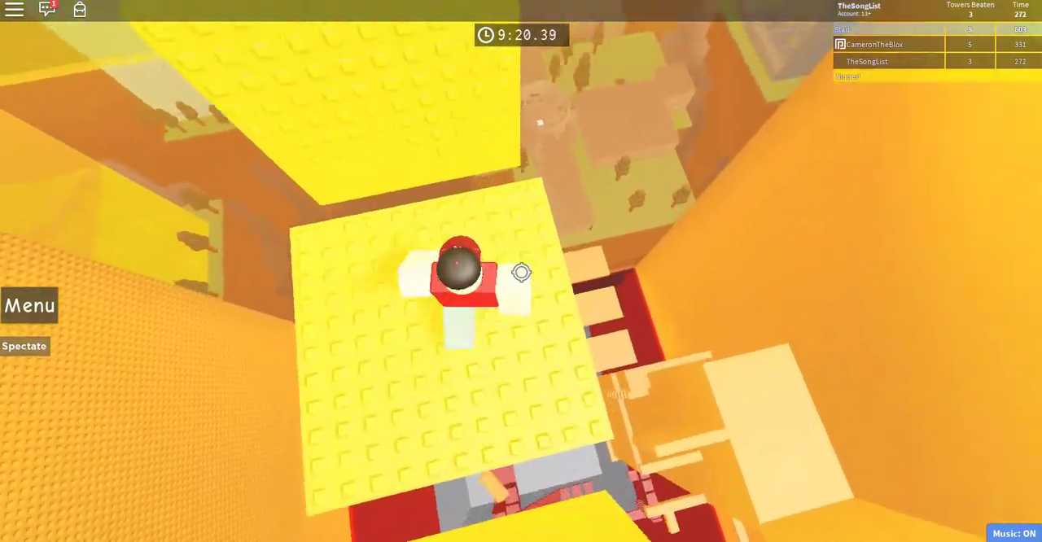
pyautogui.press('w')
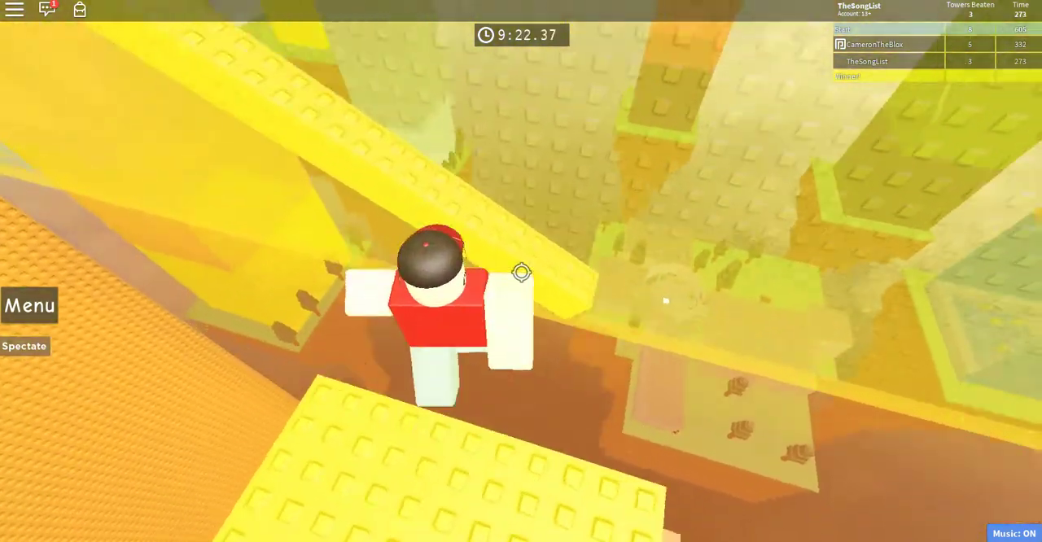
pyautogui.press('w')
pyautogui.scroll(-3, 521, 273)
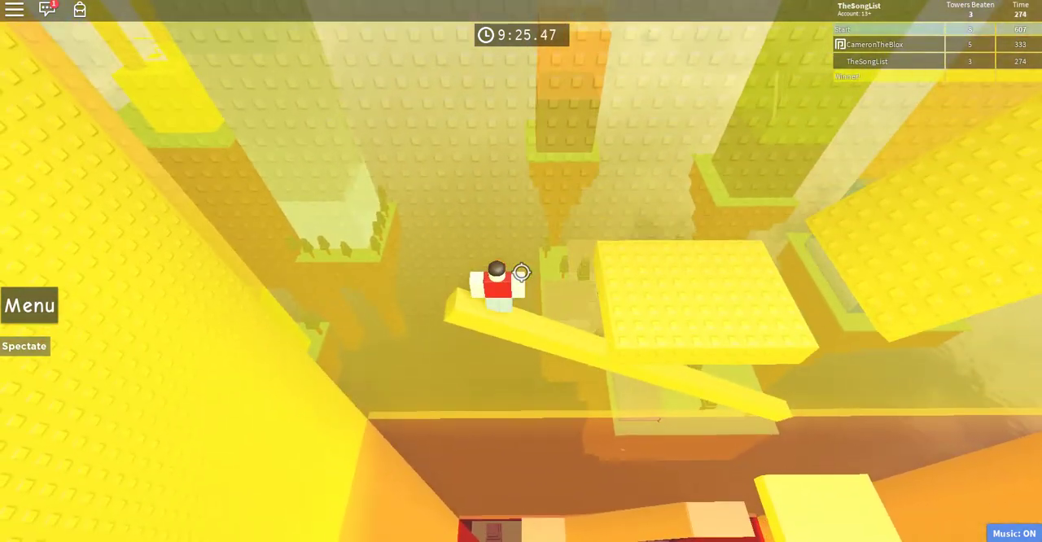
pyautogui.press('w')
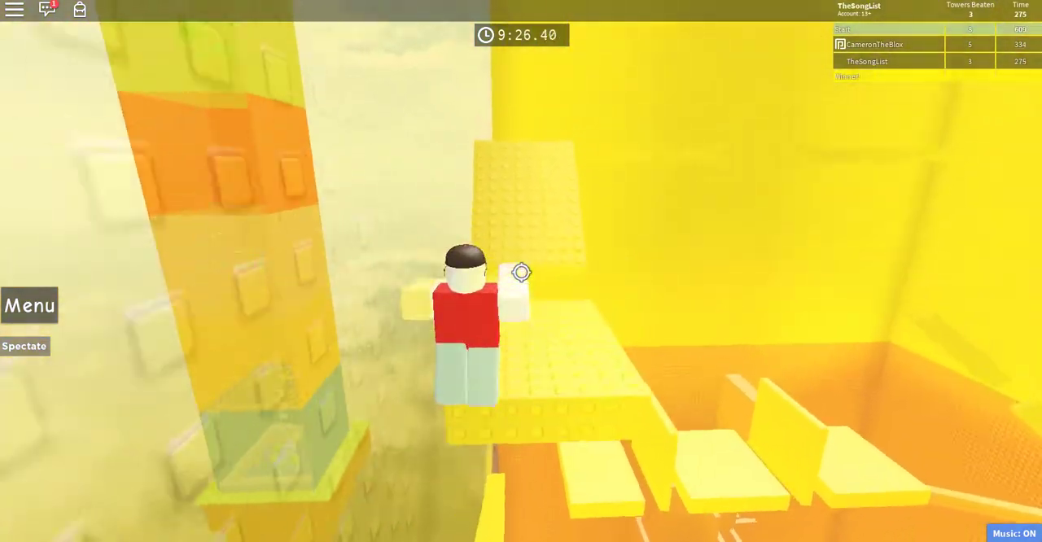
pyautogui.press('w')
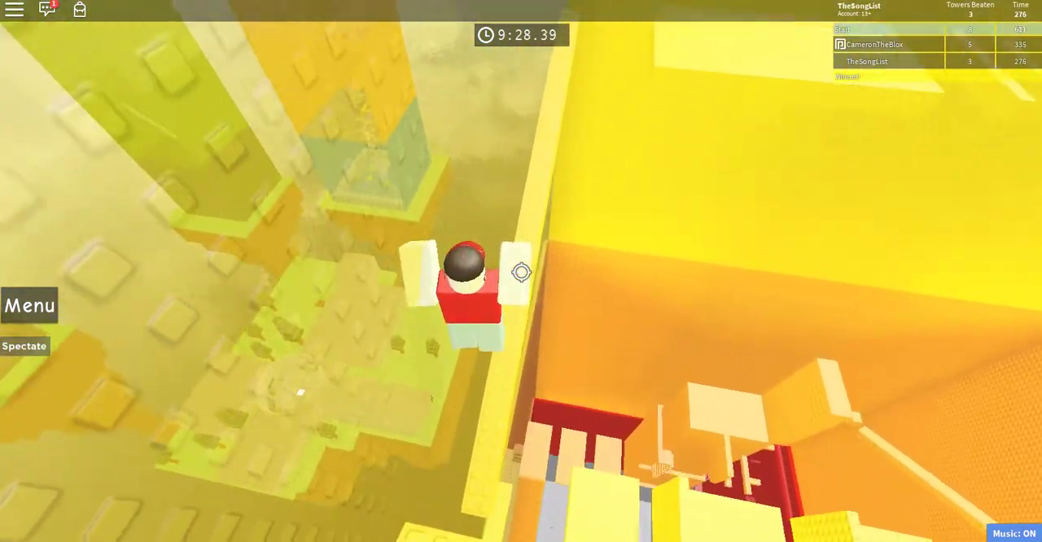
pyautogui.press('w')
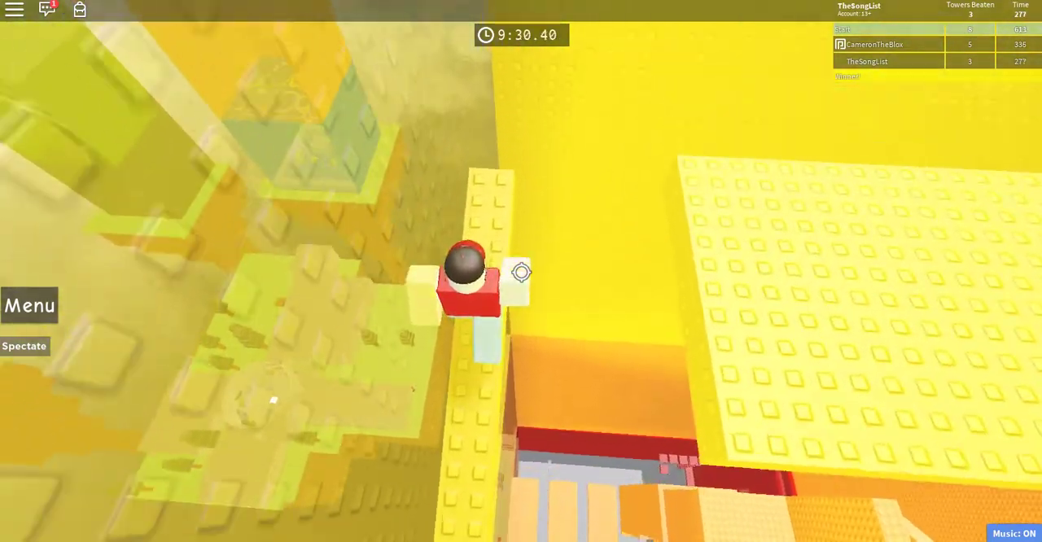
pyautogui.press('w')
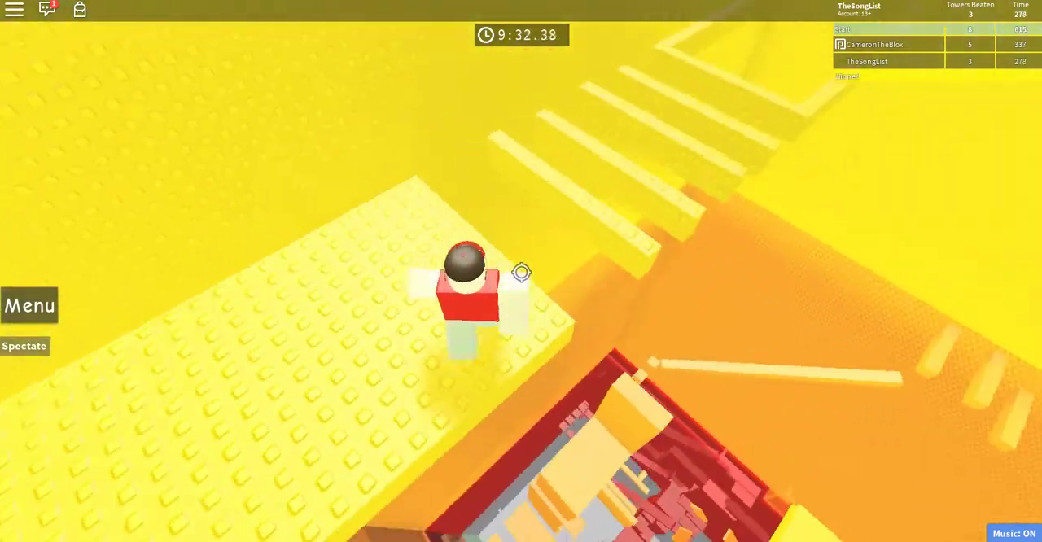
pyautogui.press('w')
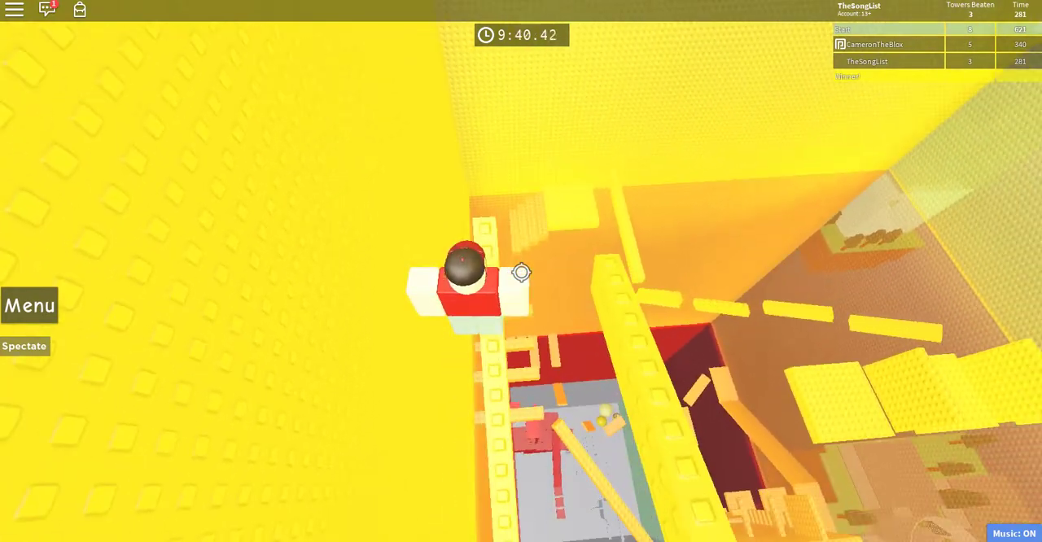
# Climb the truss up to the green floor's entrance, swinging the view to line up jumps
pyautogui.press('w')
pyautogui.press('w')
pyautogui.press('w')
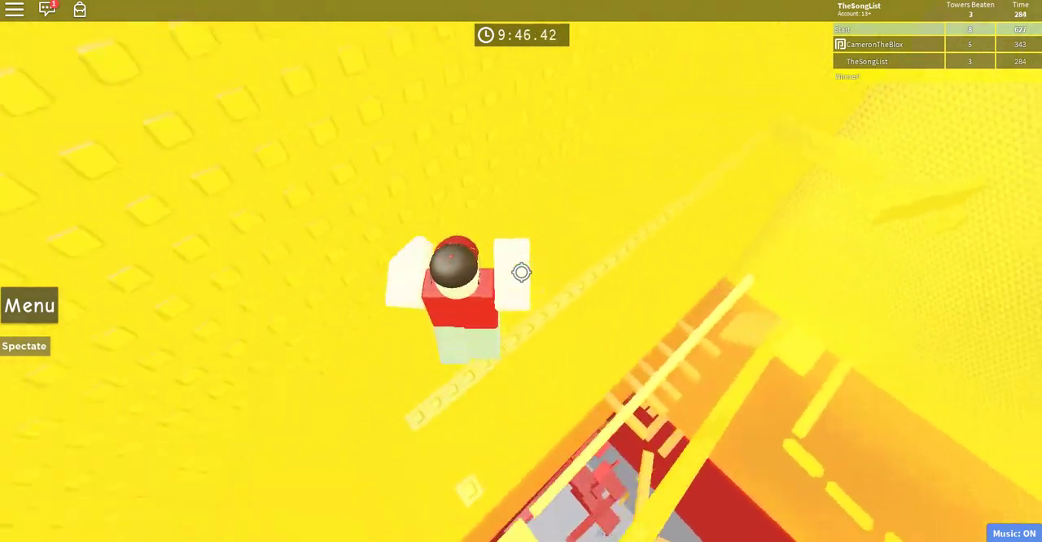
pyautogui.press('w')
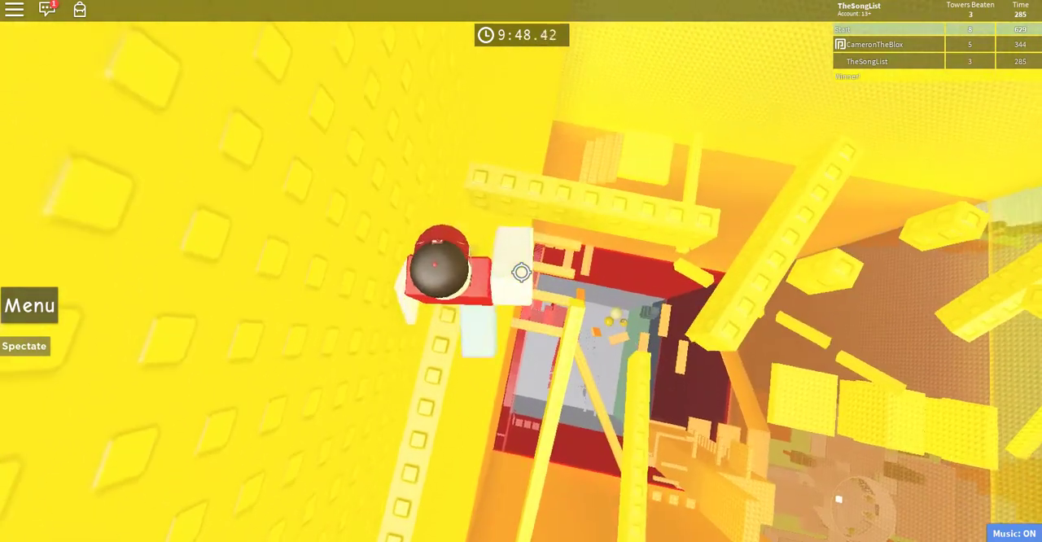
pyautogui.press('w')
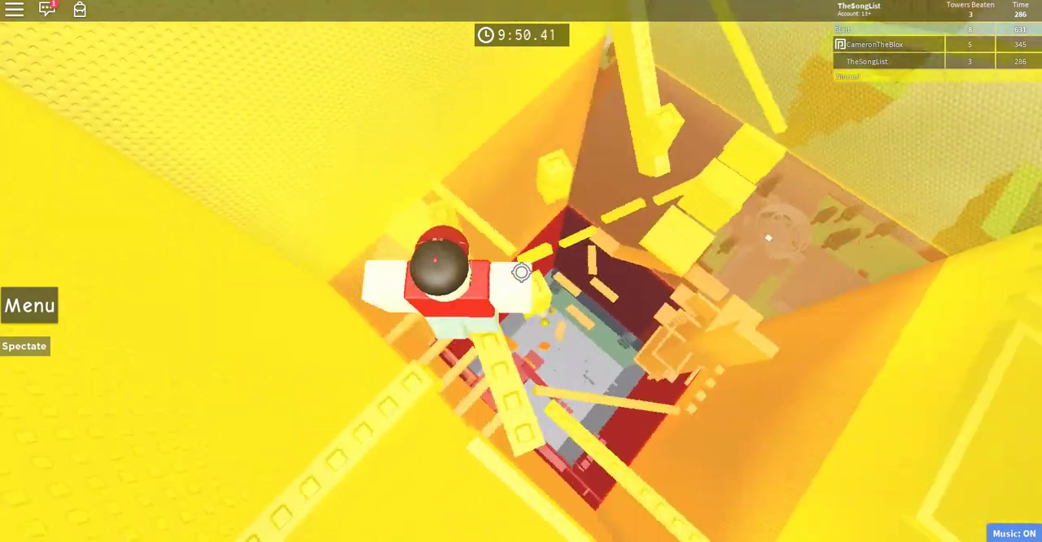
pyautogui.press('w')
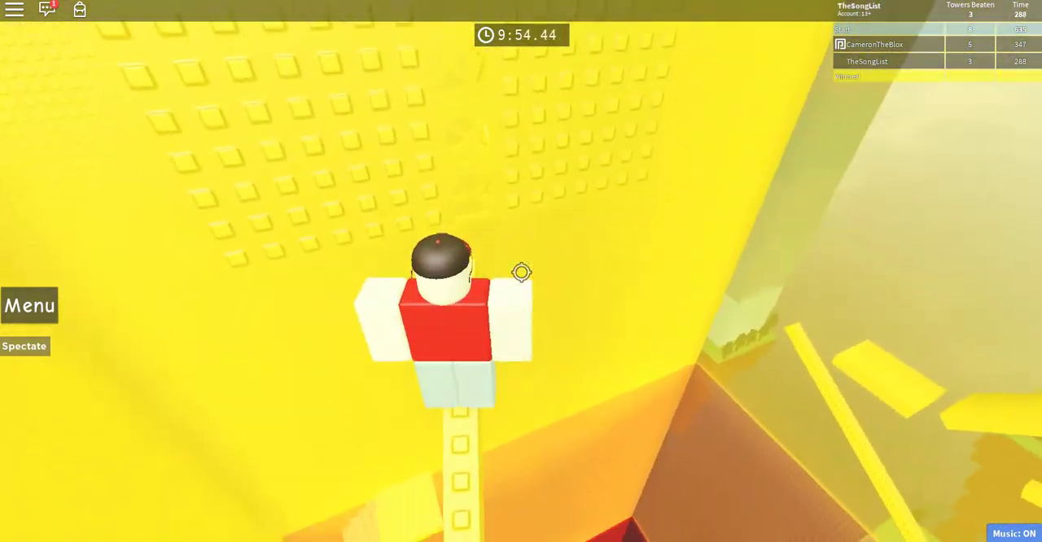
pyautogui.press('w')
# Climb into the green floor and follow the green block path past the yellow ledge
pyautogui.press('w')
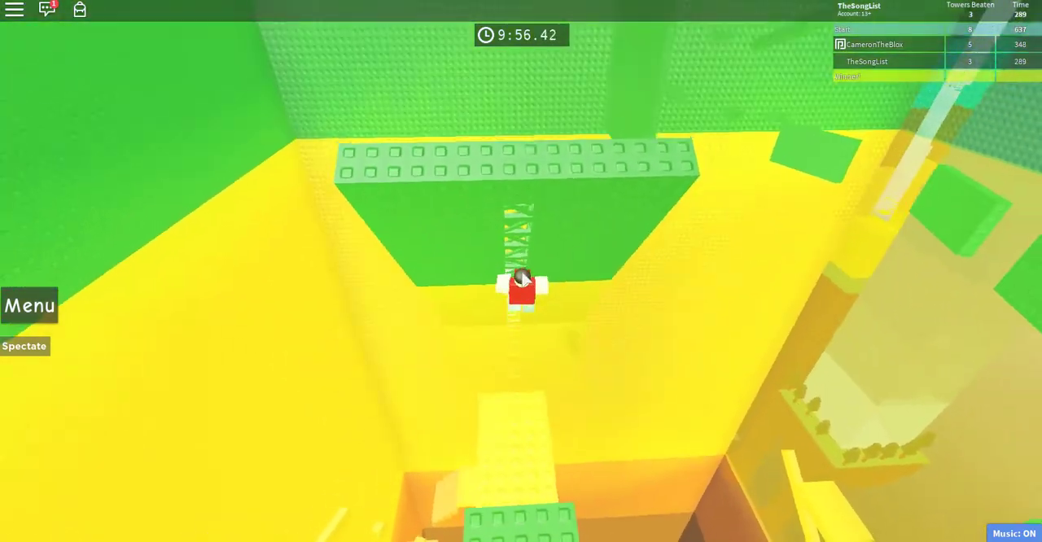
pyautogui.press('w')
pyautogui.press('w')
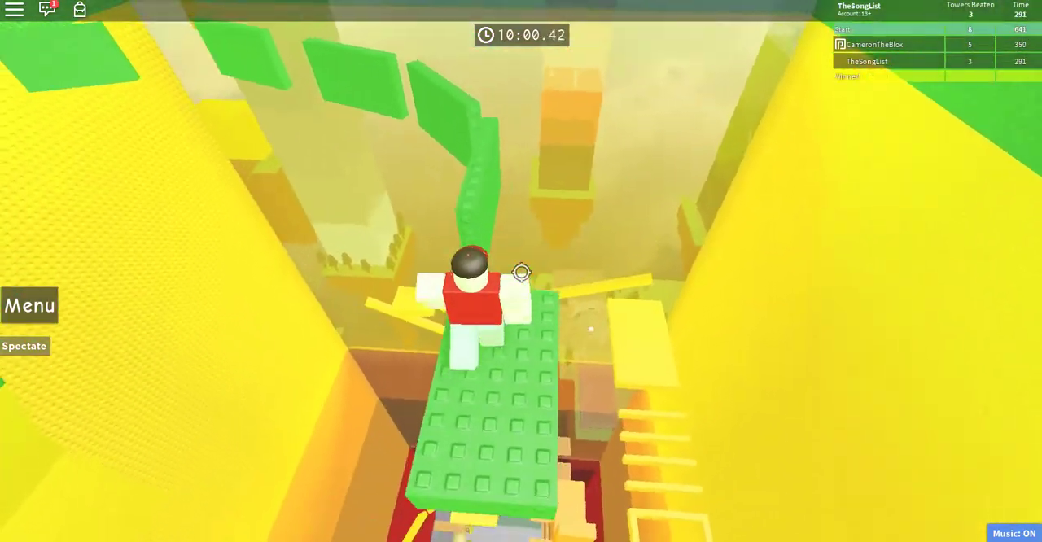
pyautogui.press('w')
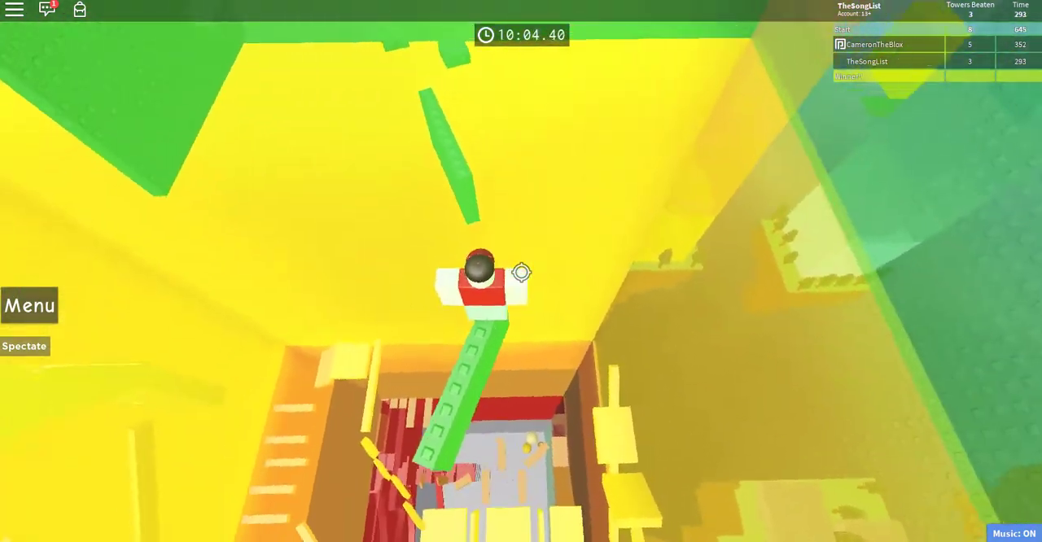
pyautogui.press('w')
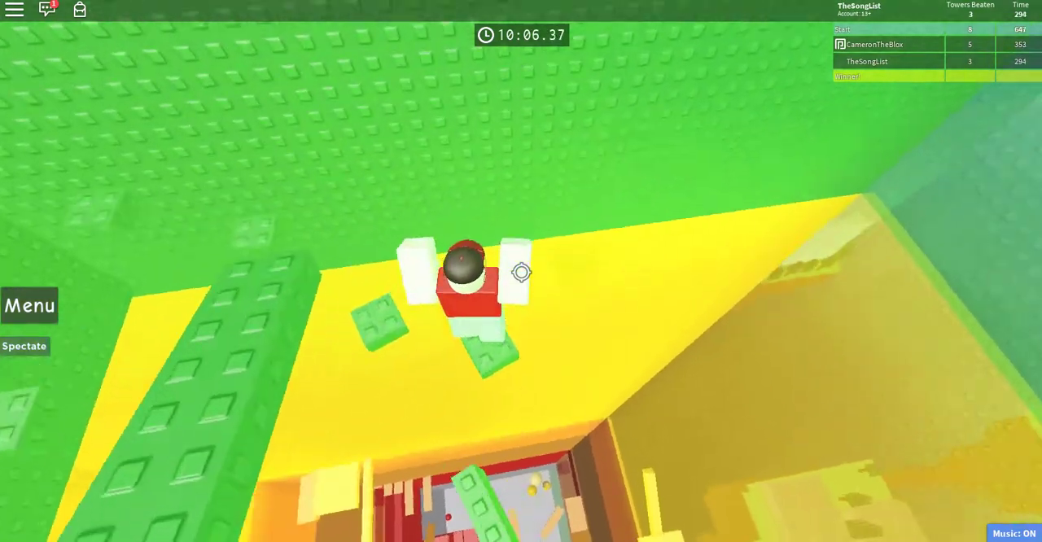
pyautogui.press('w')
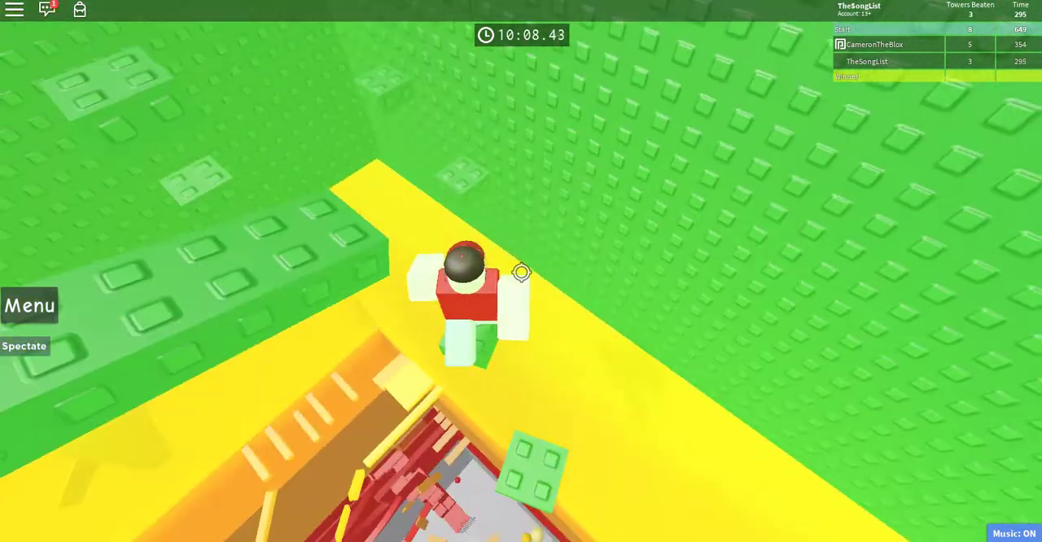
pyautogui.press('w')
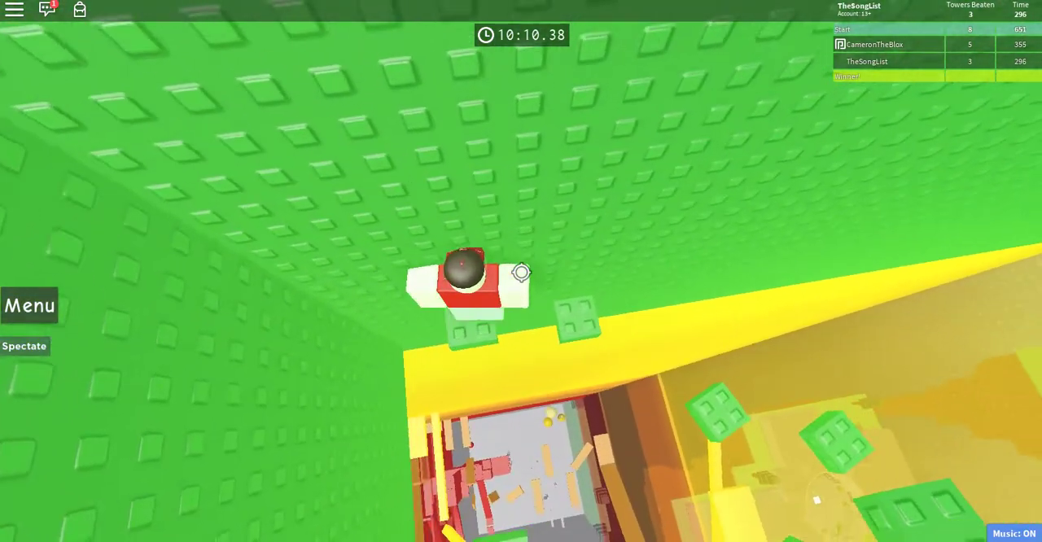
# Climb higher through the tower and jump from the green truss onto the hanging platform
pyautogui.press('w')
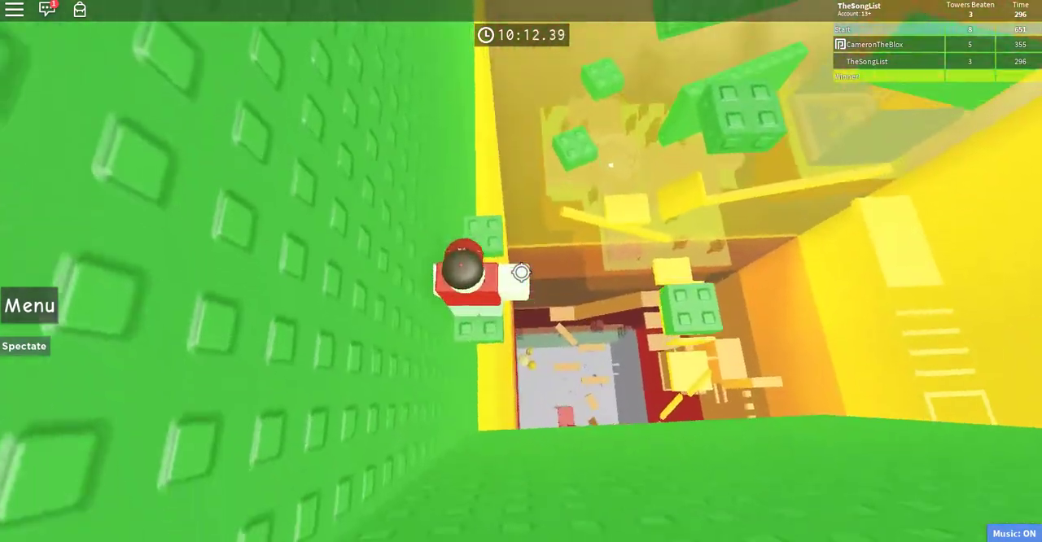
pyautogui.press('w')
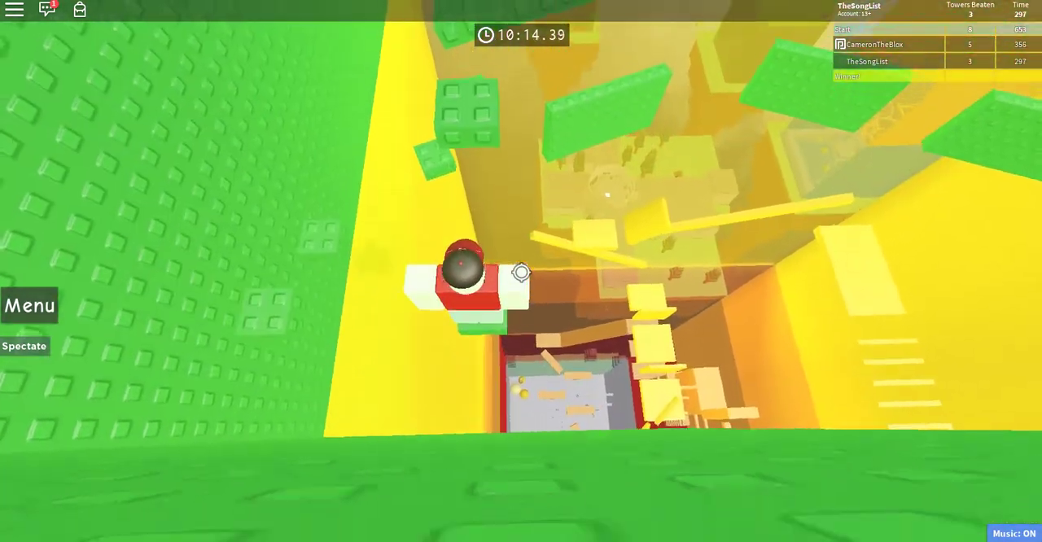
pyautogui.press('w')
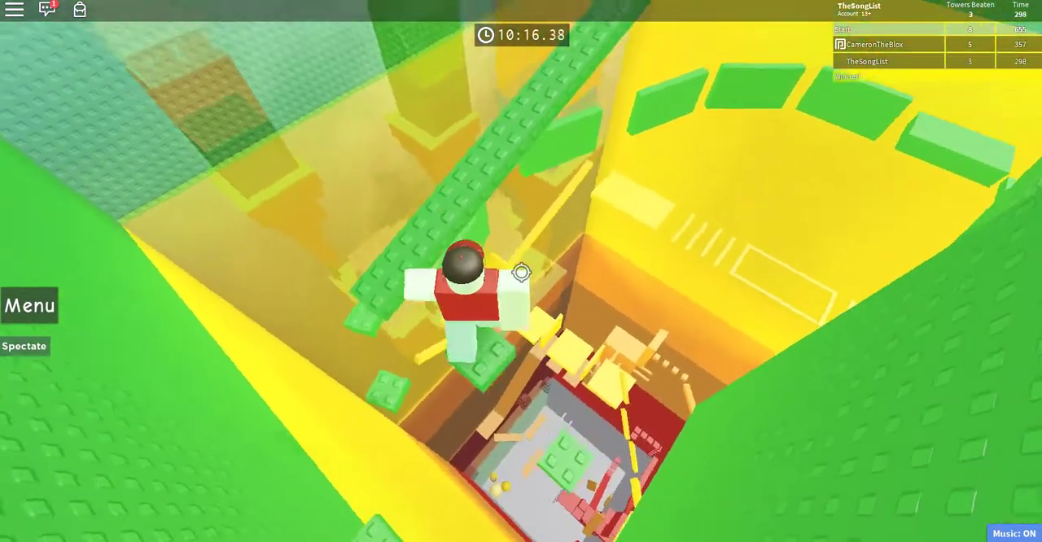
pyautogui.press('w')
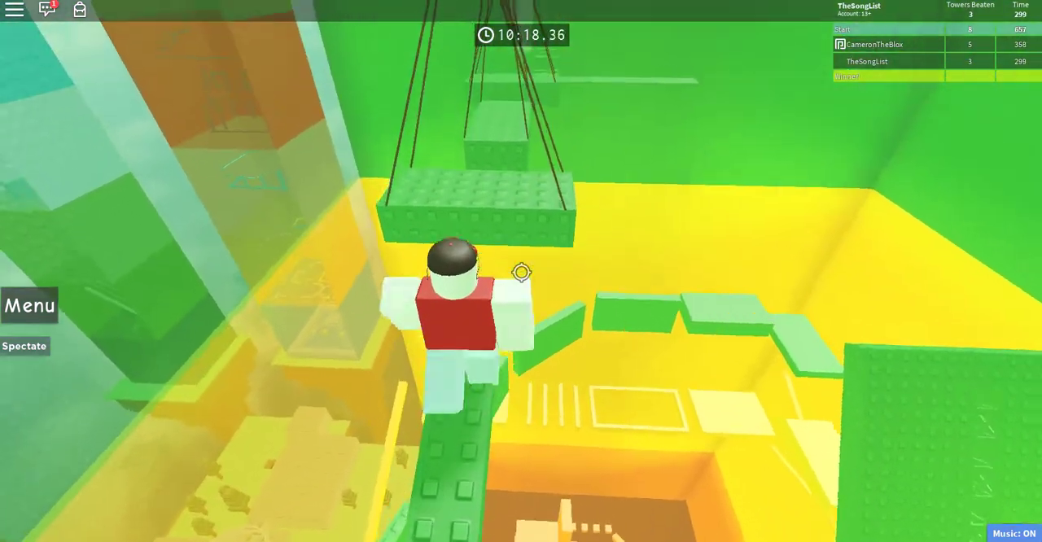
pyautogui.press('space')
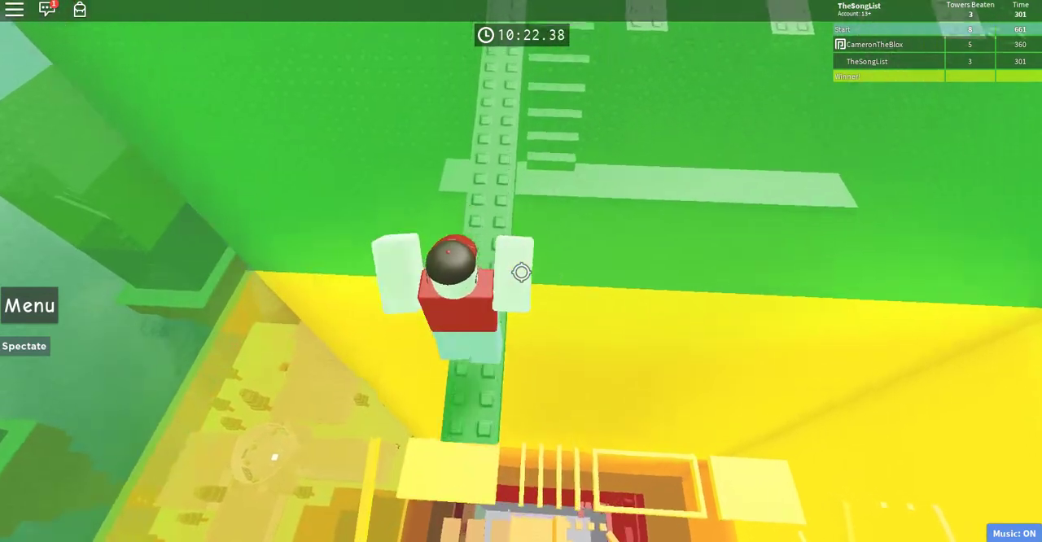
# Climb the green truss wall and advance along the green trusses
pyautogui.press('w')
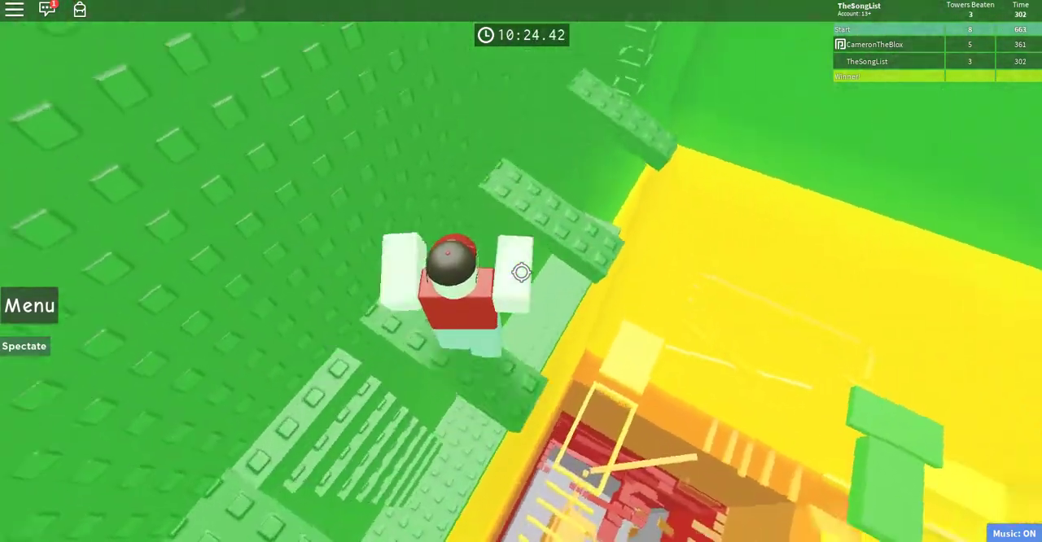
pyautogui.press('w')
pyautogui.press('w')
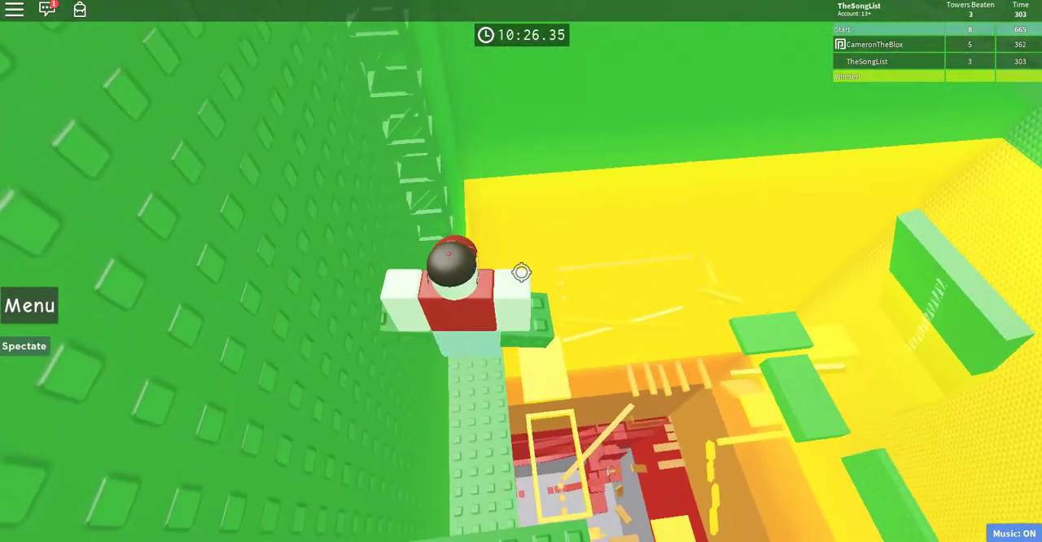
pyautogui.press('w')
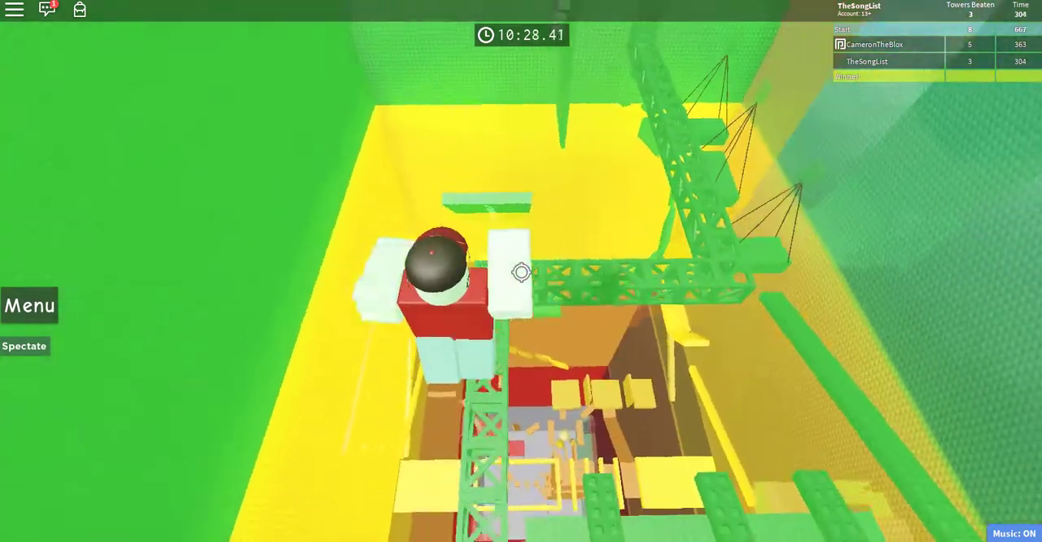
pyautogui.press('w')
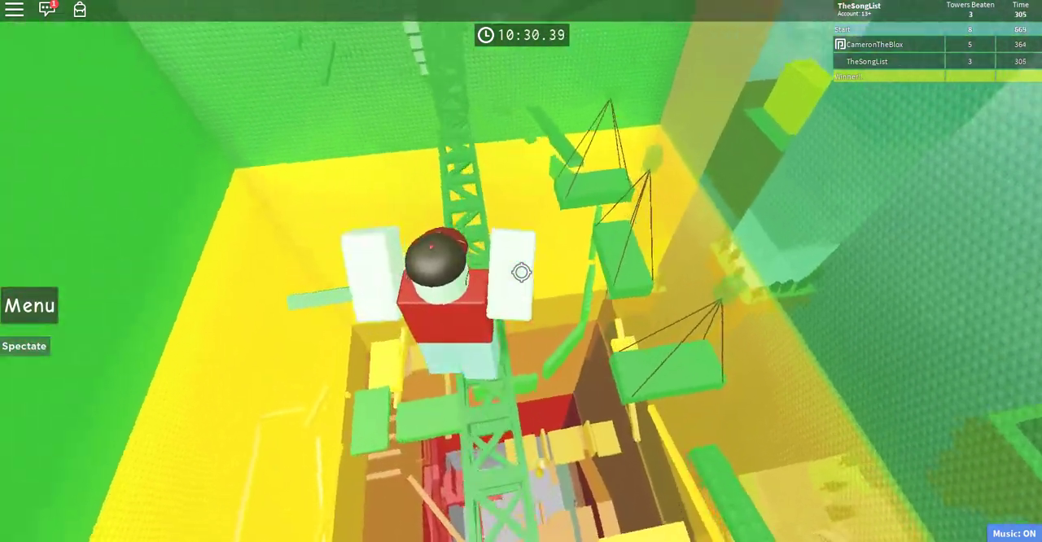
pyautogui.press('w')
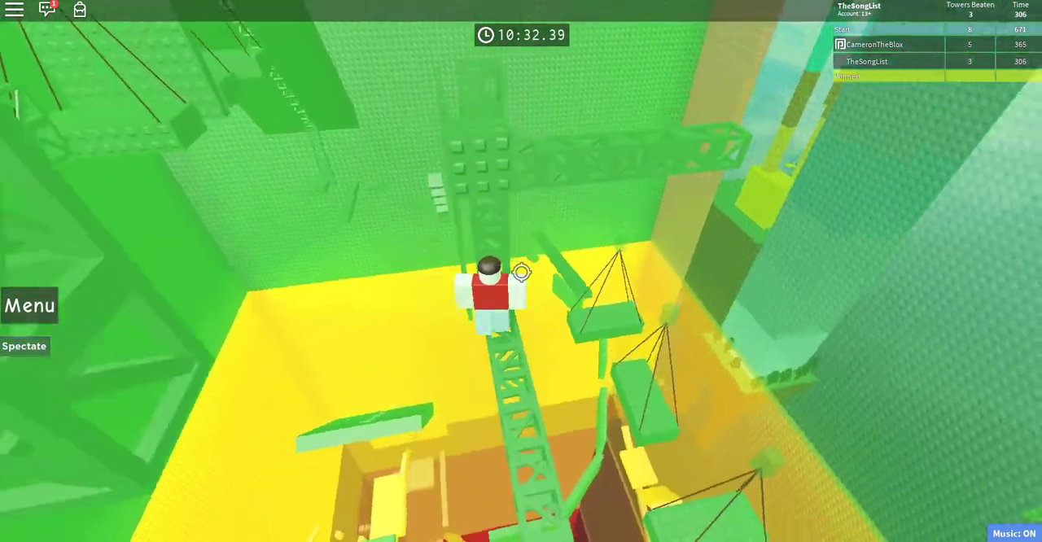
# Continue up the green truss to the rope-hung platform under the studded overhang
pyautogui.press('w')
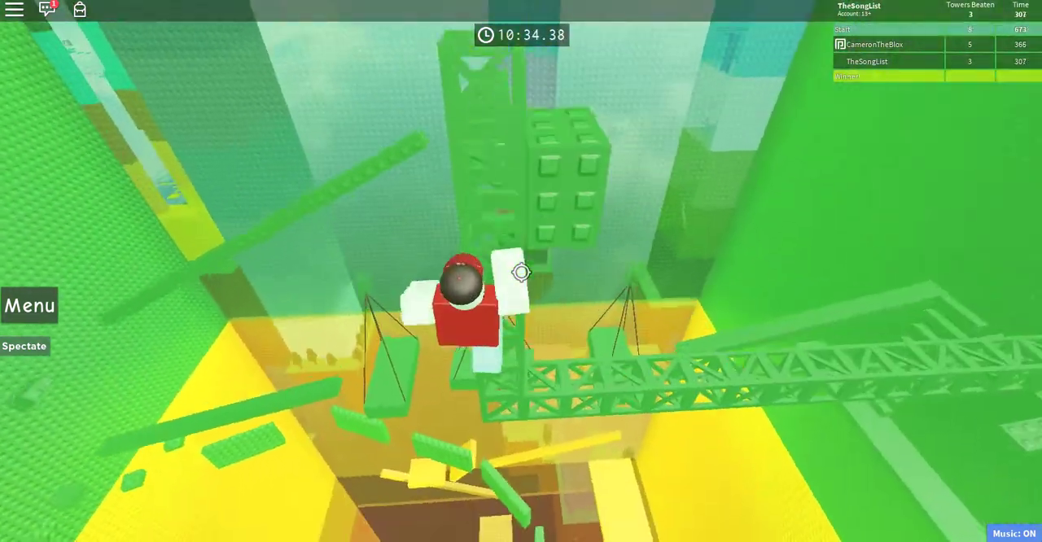
pyautogui.press('w')
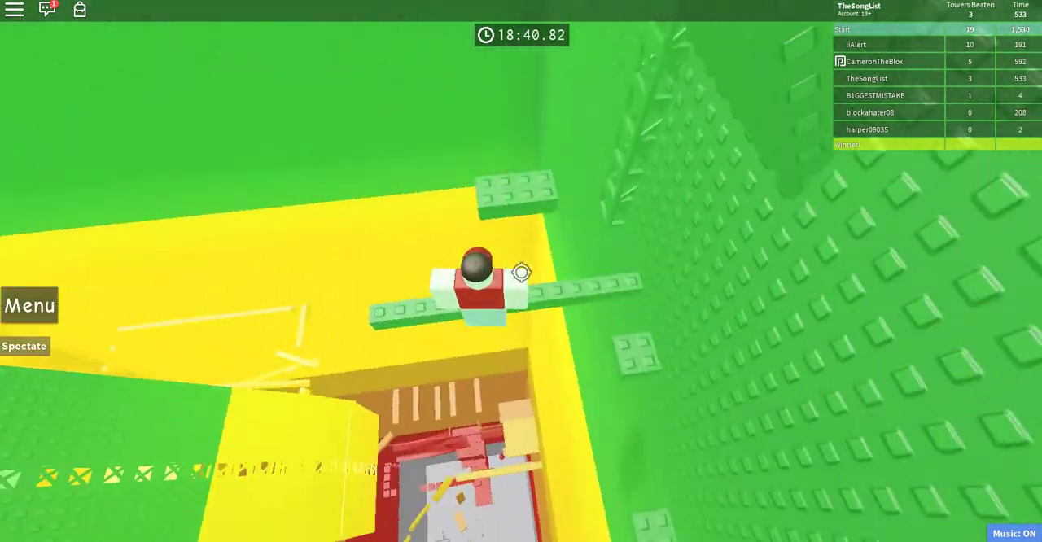
# Climb the green trusses and blocks toward the green ledge above
pyautogui.press('w')
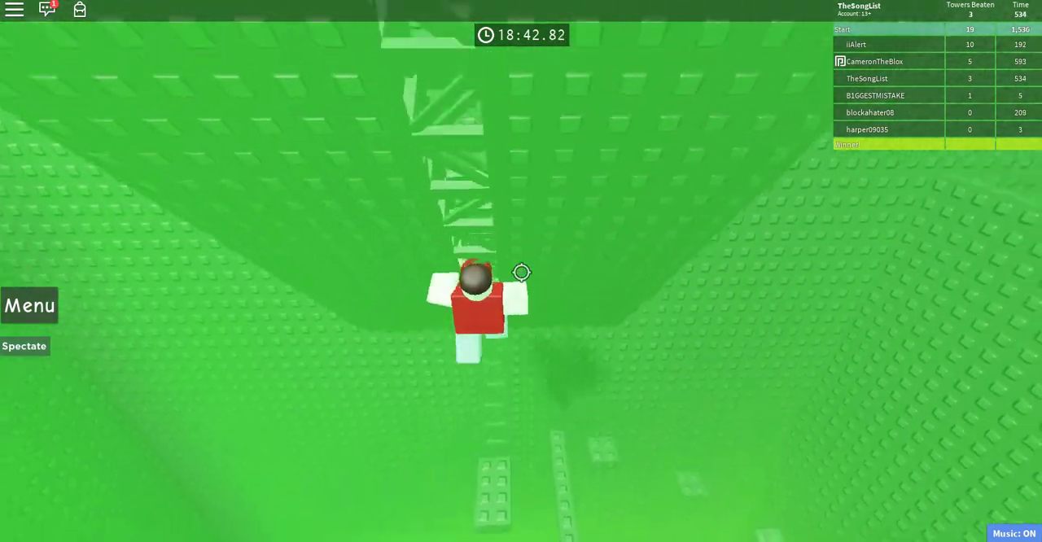
pyautogui.press('w')
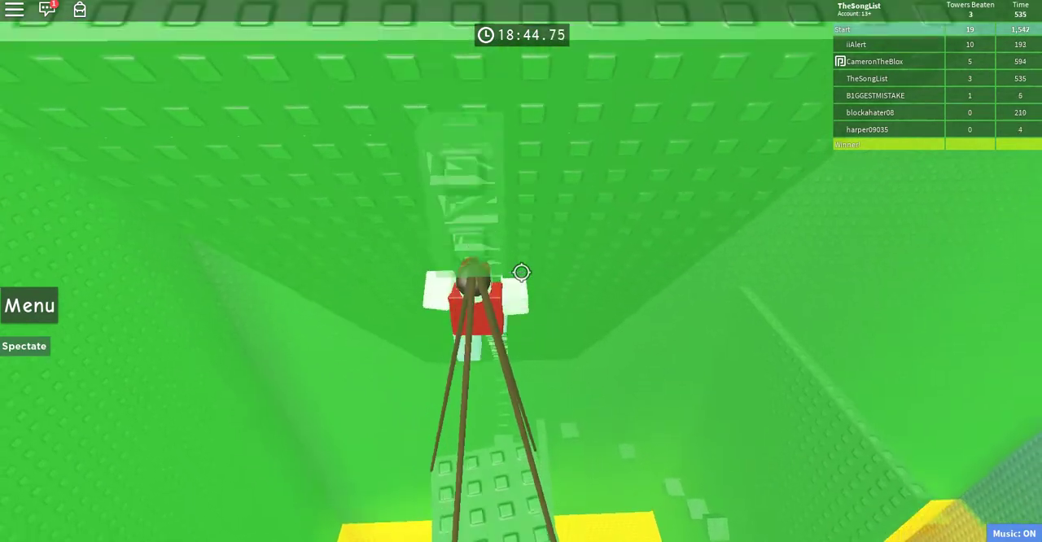
pyautogui.press('w')
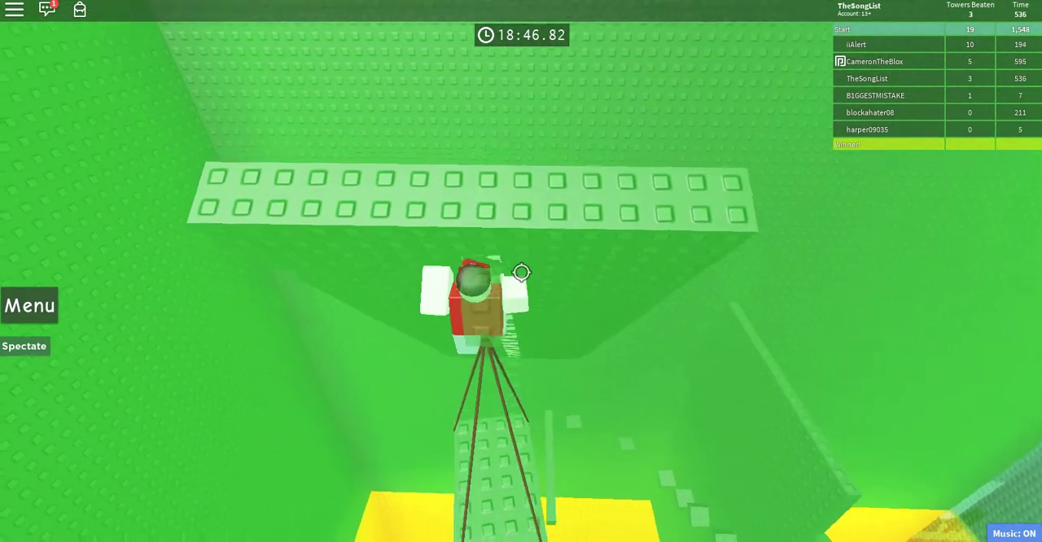
pyautogui.press('w')
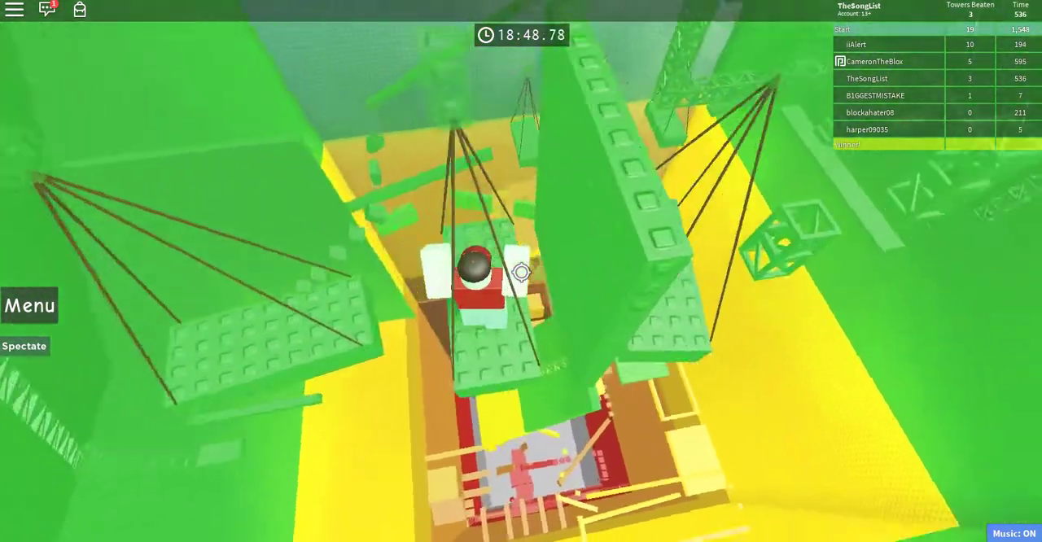
pyautogui.press('w')
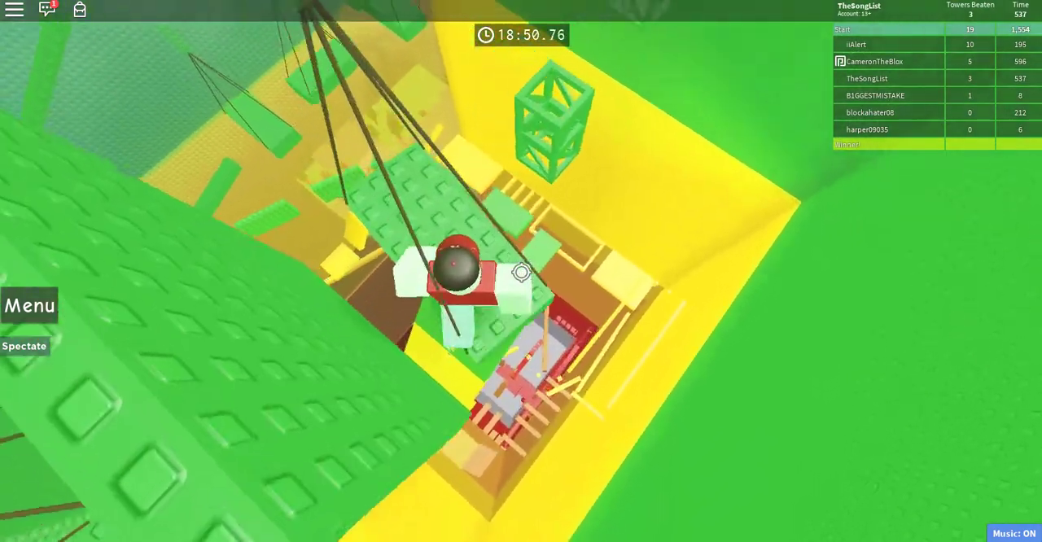
pyautogui.press('w')
# Jump from the shaft onto a ledge, cross the green beam and hop up the blocks
pyautogui.press('w')
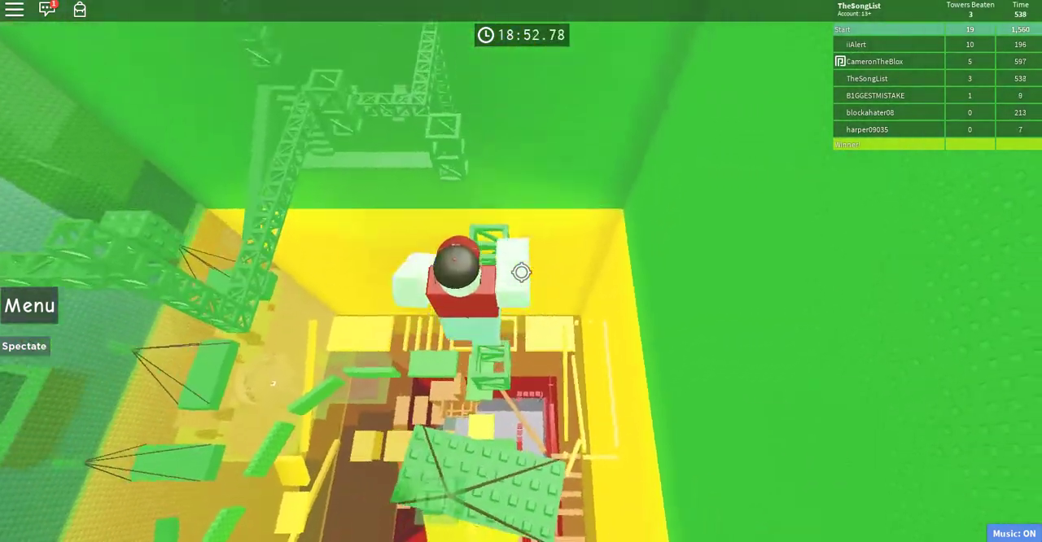
pyautogui.press('w')
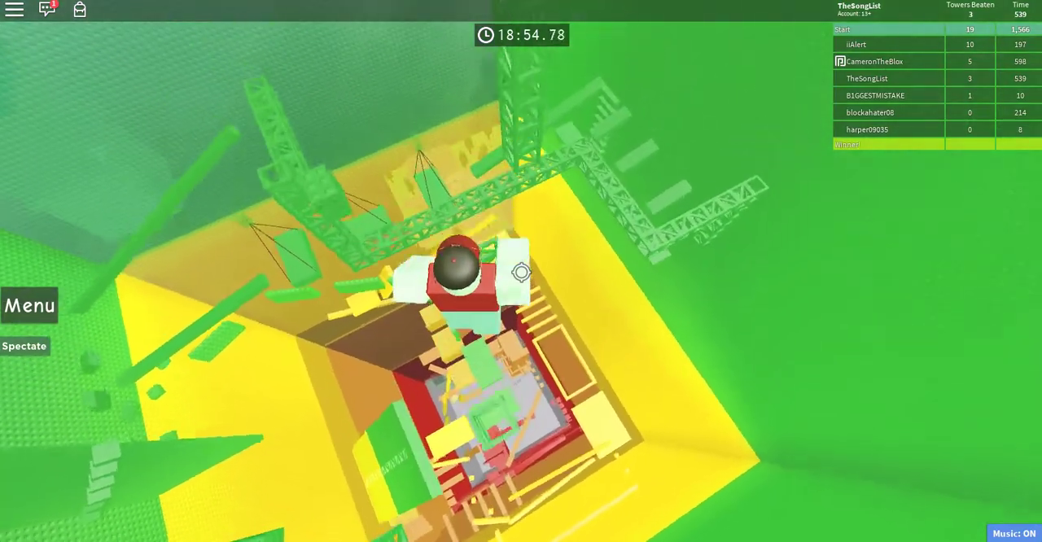
pyautogui.press('w')
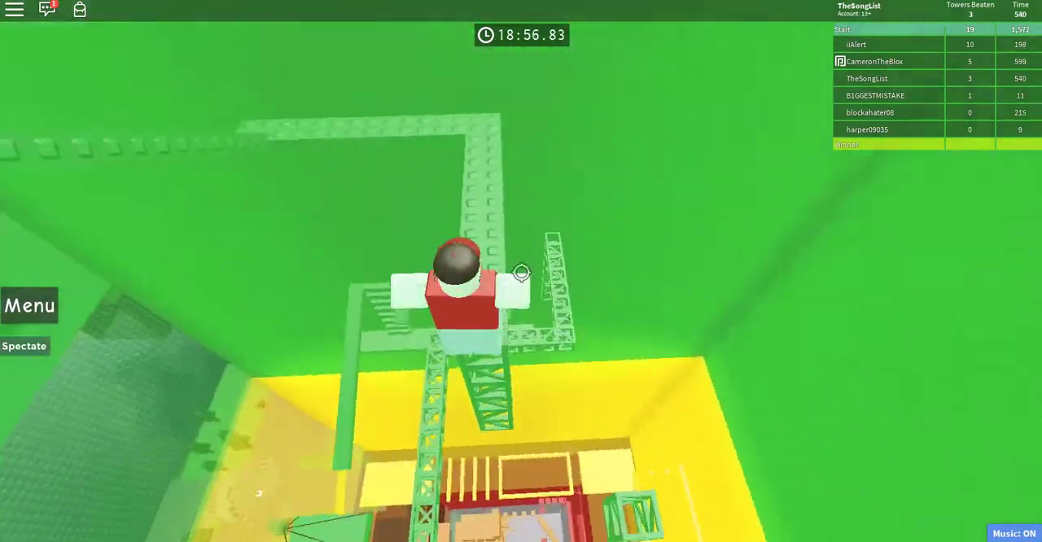
pyautogui.press('w')
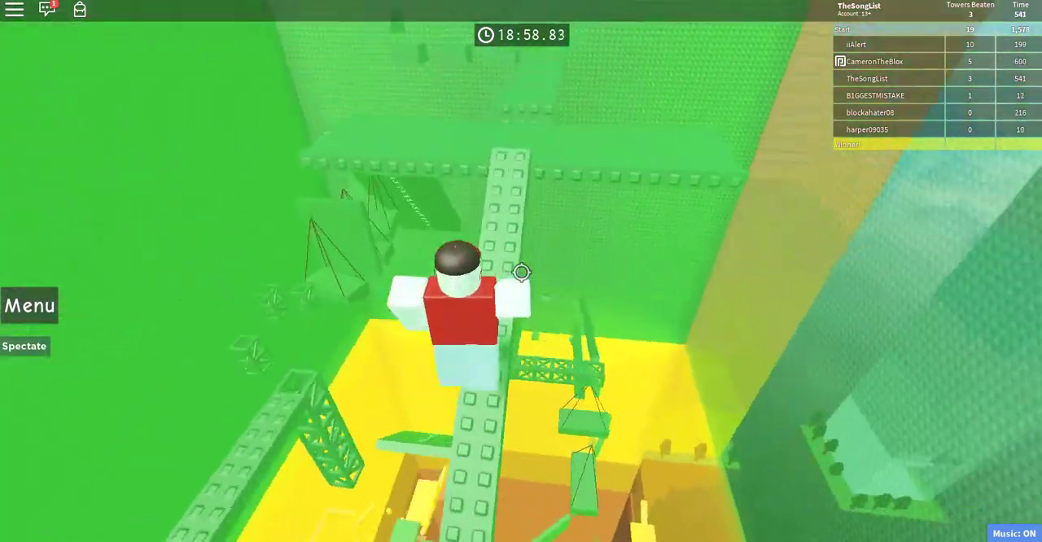
pyautogui.press('w')
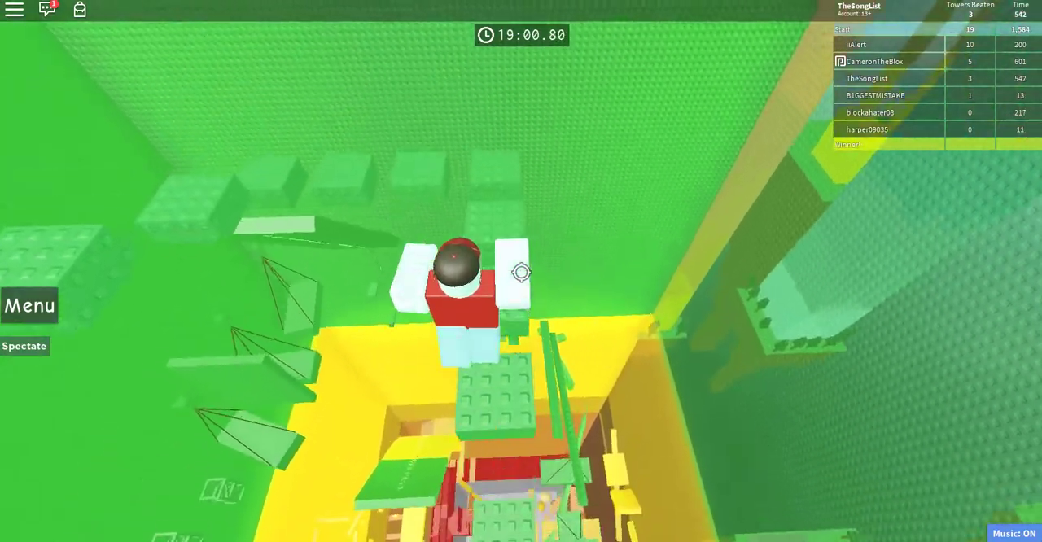
pyautogui.press('w')
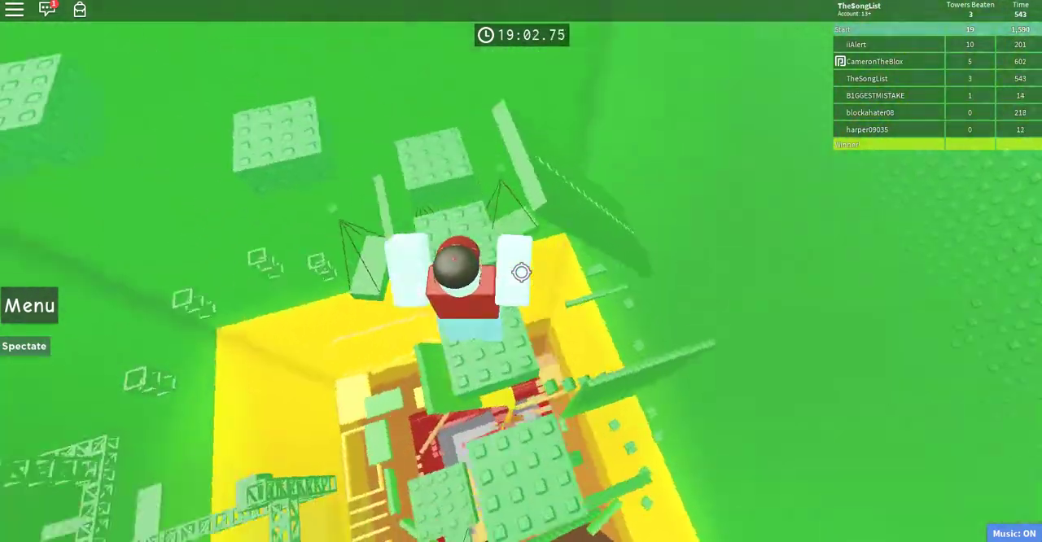
pyautogui.press('w')
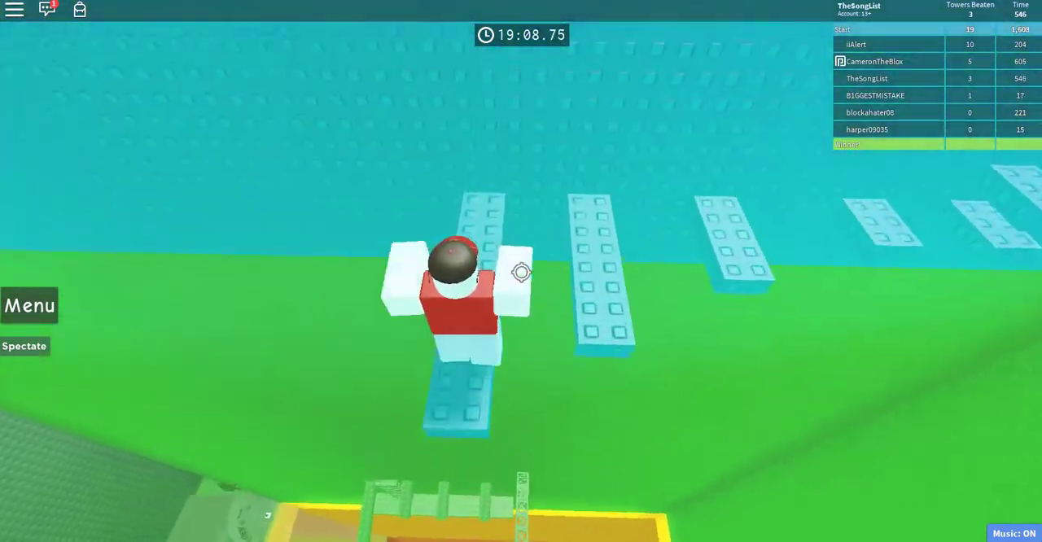
pyautogui.press('w')
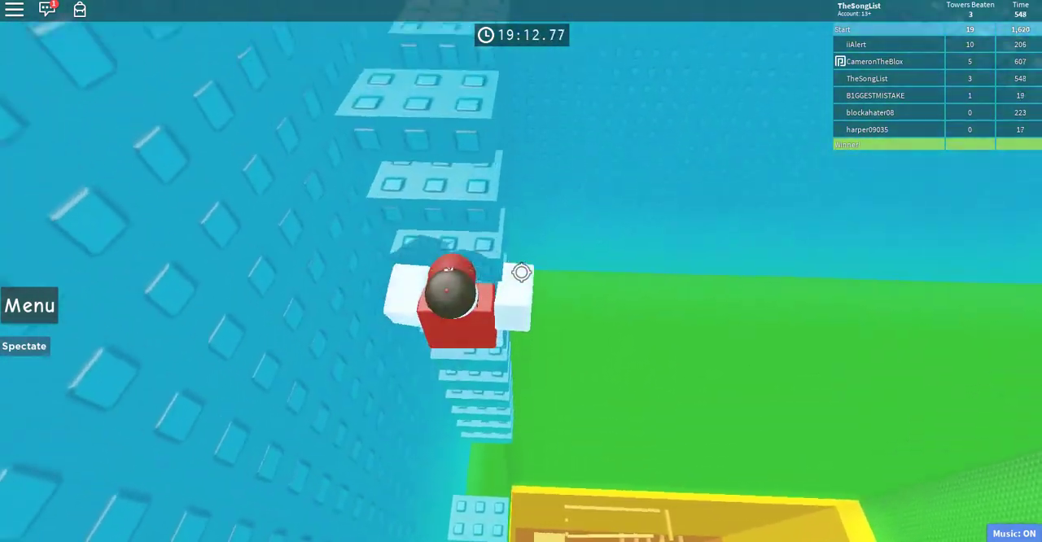
pyautogui.press('w')
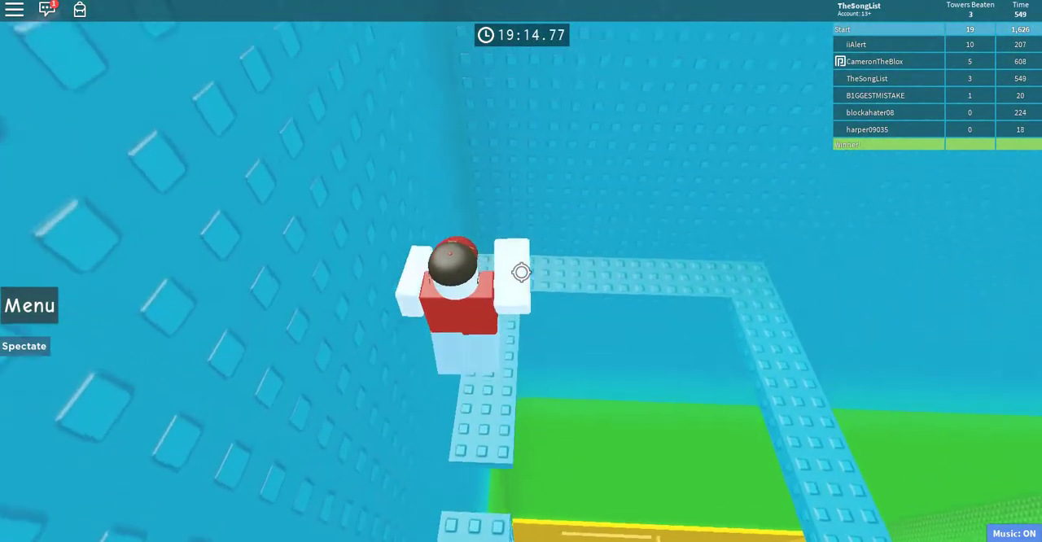
pyautogui.press('w')
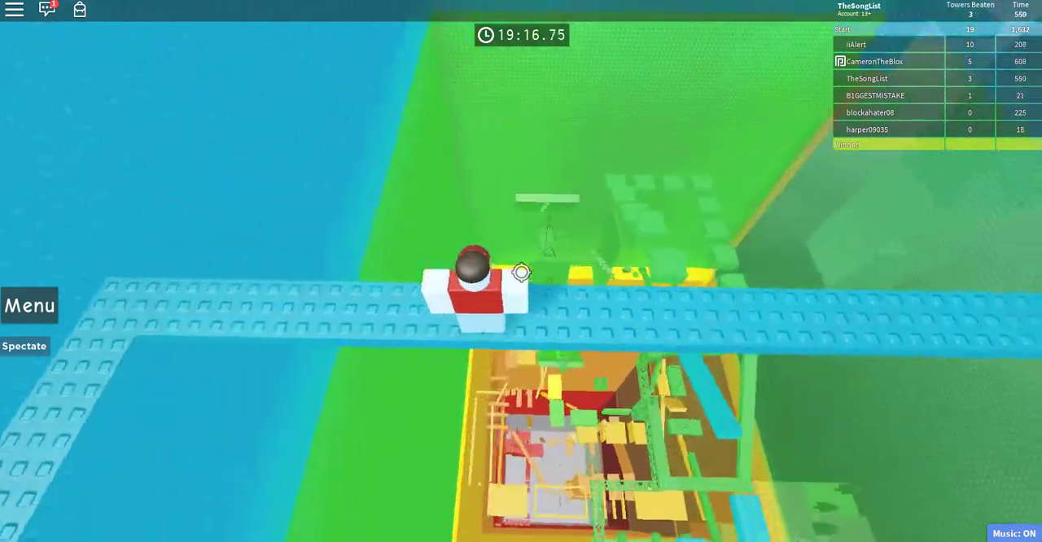
pyautogui.press('w')
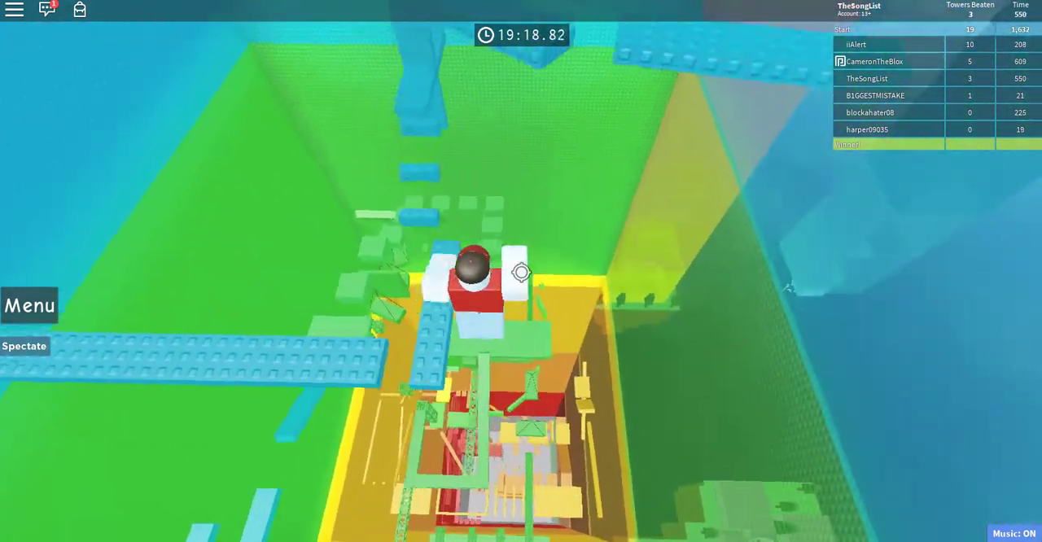
pyautogui.press('w')
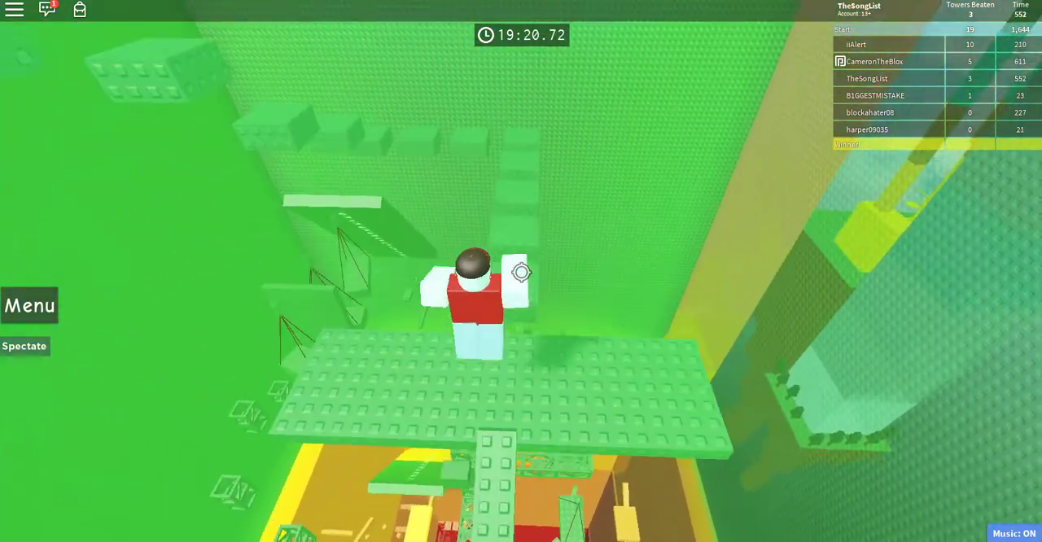
pyautogui.press('space')
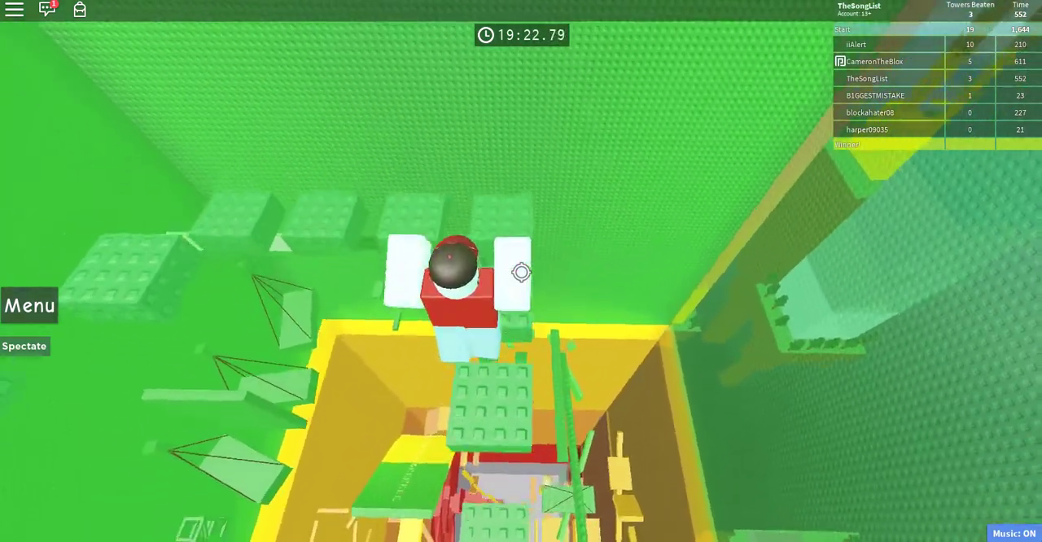
pyautogui.press('w')
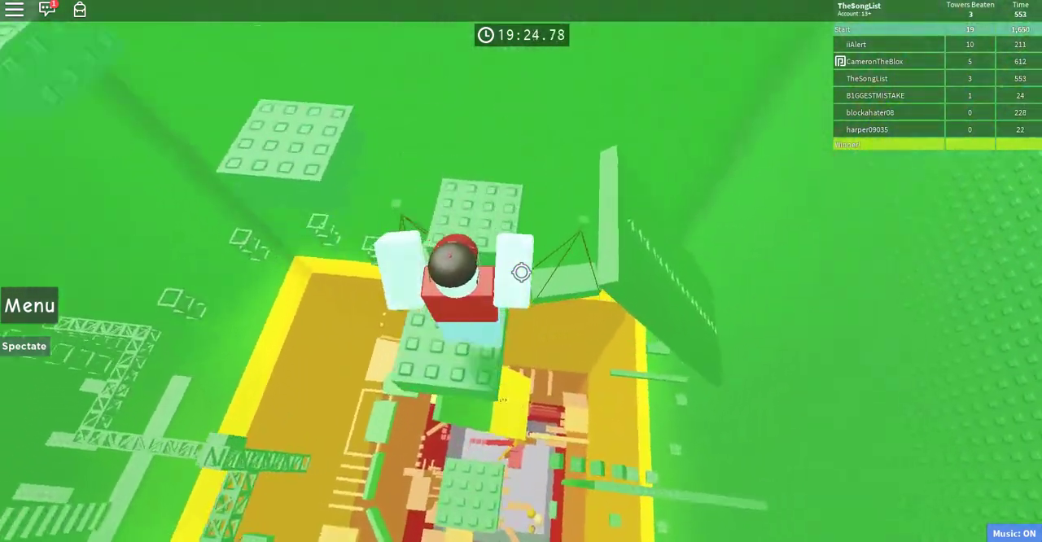
pyautogui.press('w')
pyautogui.press('w')
pyautogui.press('space')
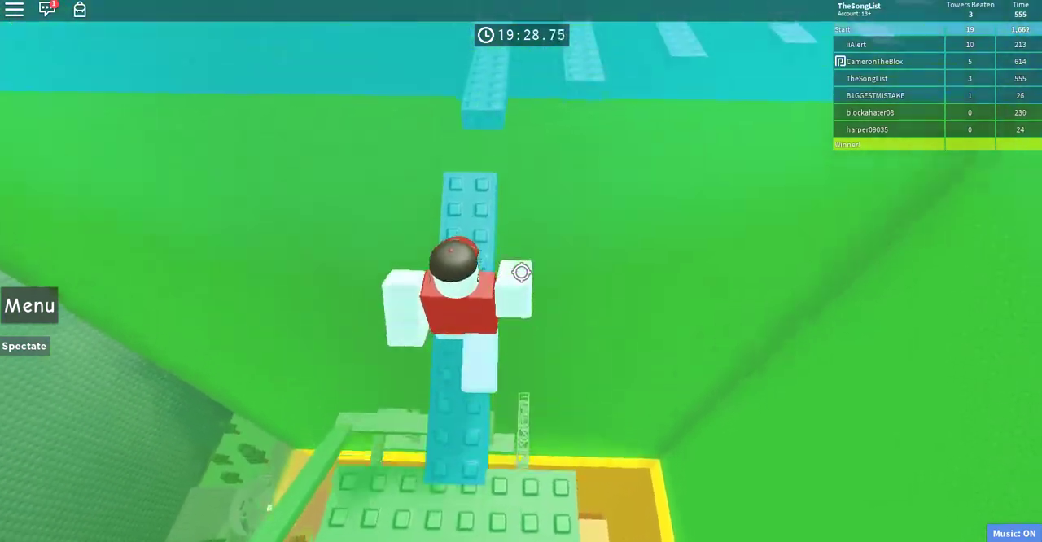
# Hop up the blue stepping blocks and walk the blue beam above the tower
pyautogui.press('w')
pyautogui.press('space')
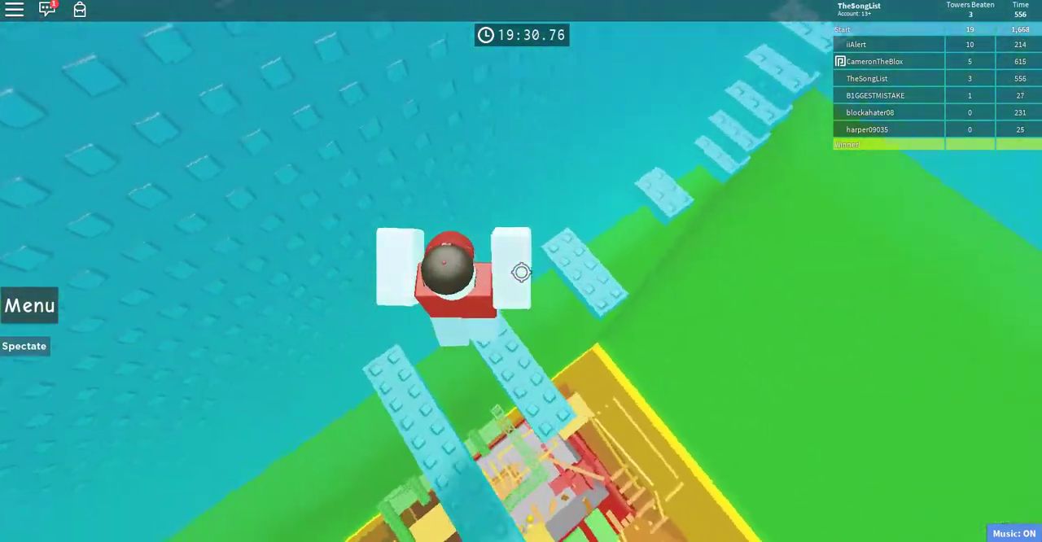
pyautogui.press('w')
pyautogui.press('space')
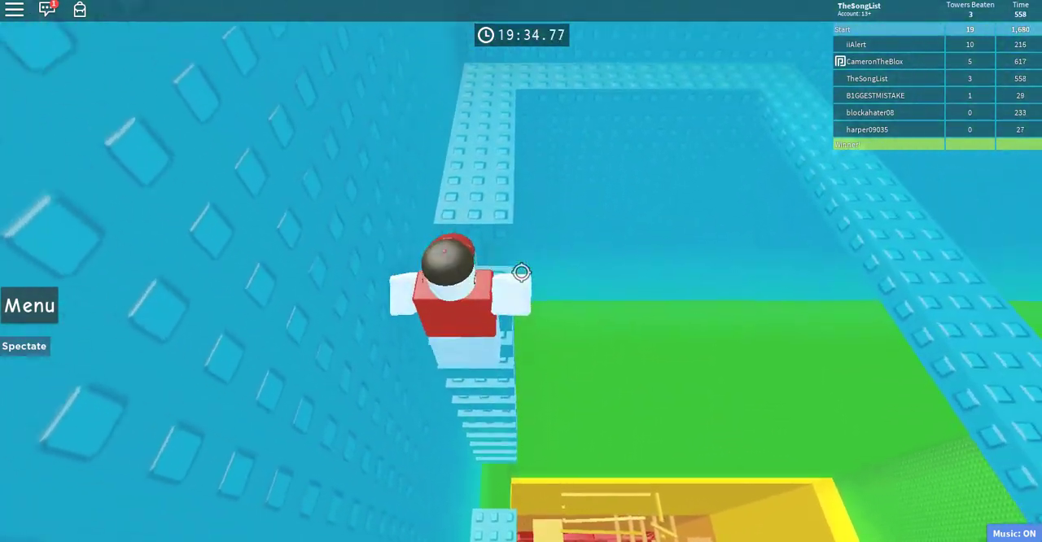
pyautogui.press('w')
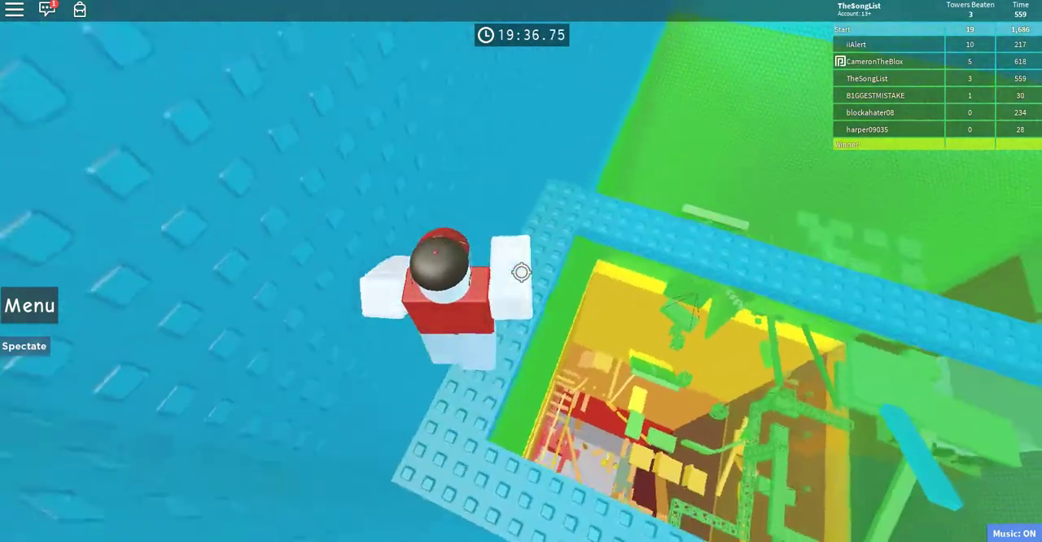
pyautogui.press('w')
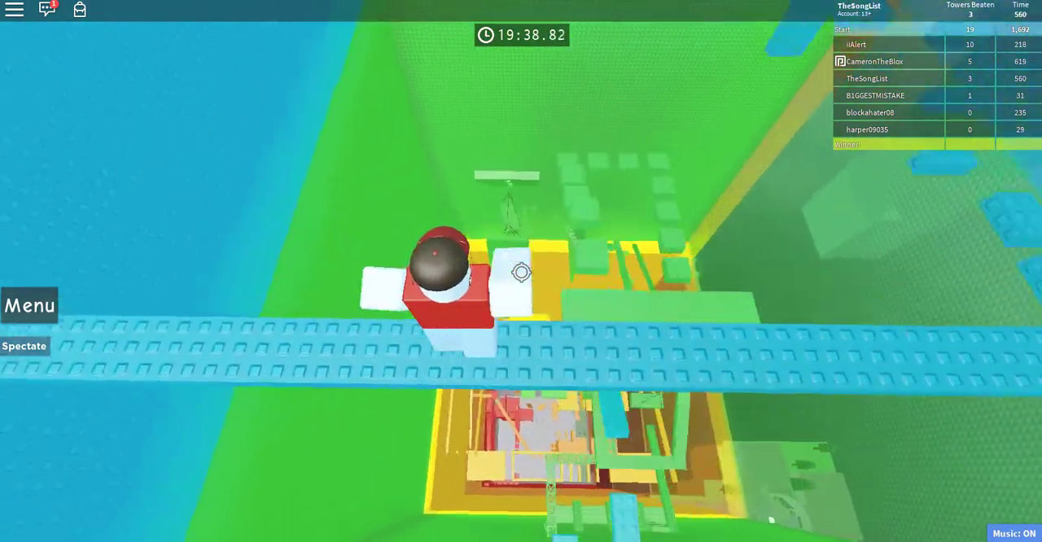
pyautogui.press('space')
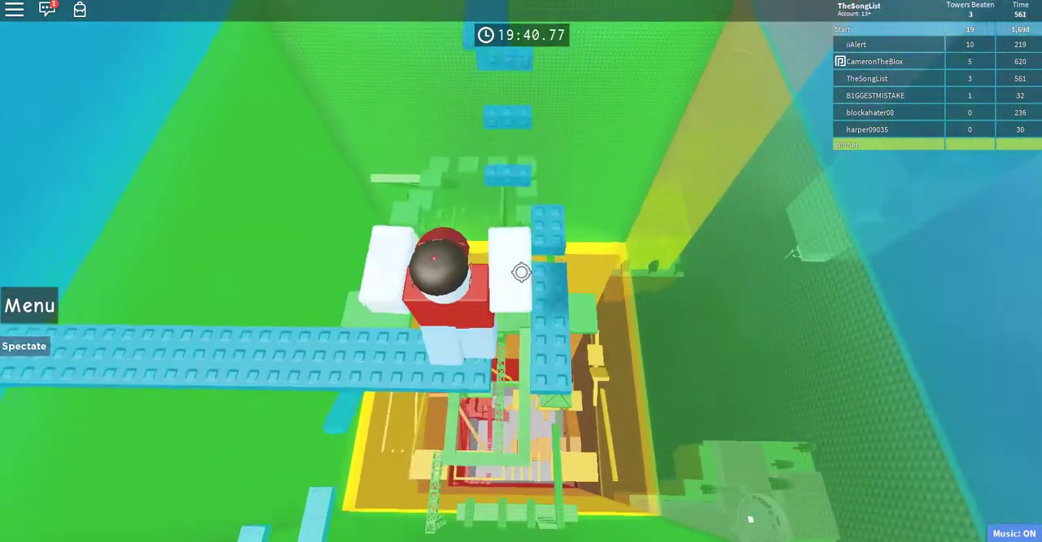
# Drop onto the green truss path and climb along the green blocks
pyautogui.press('w')
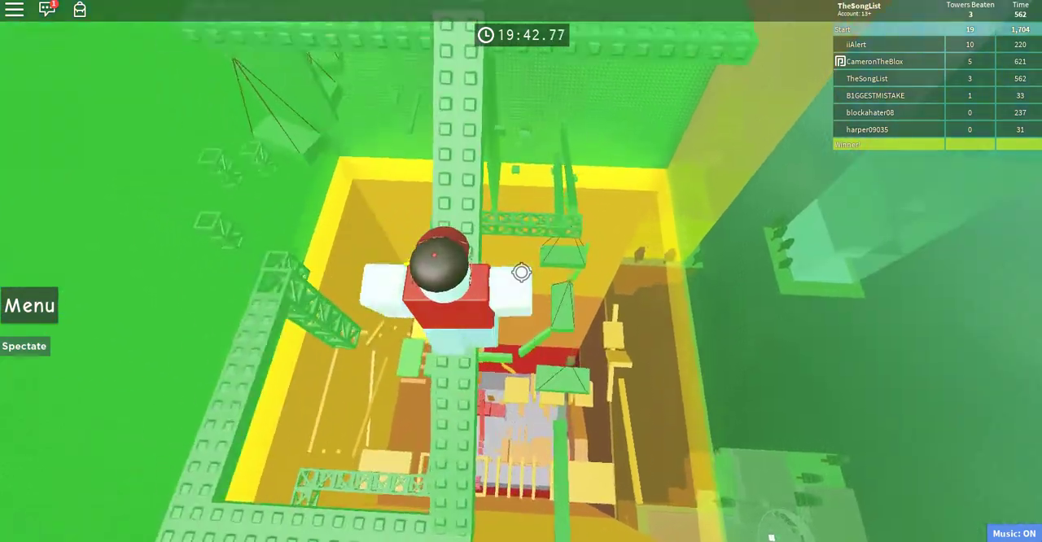
pyautogui.press('w')
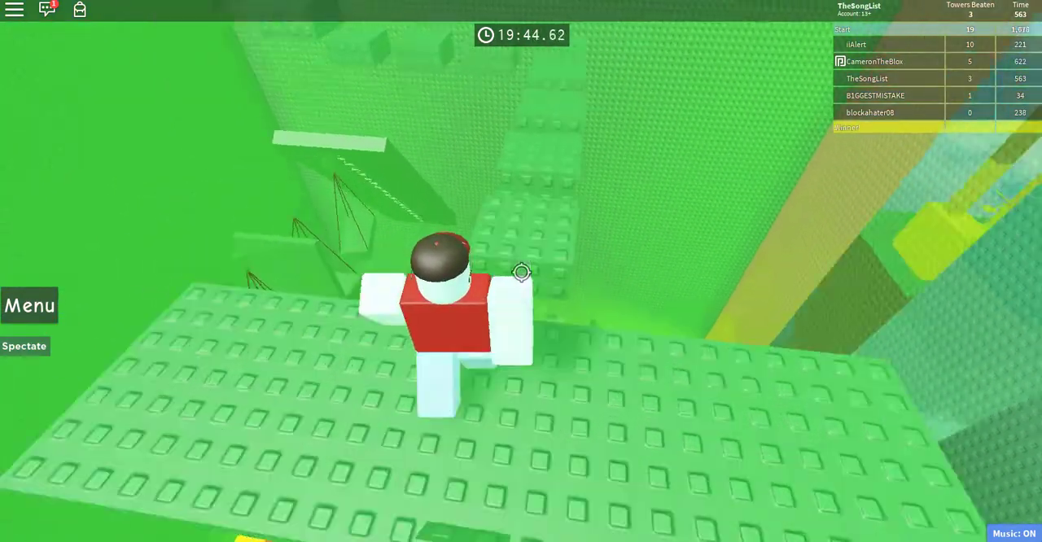
pyautogui.press('w')
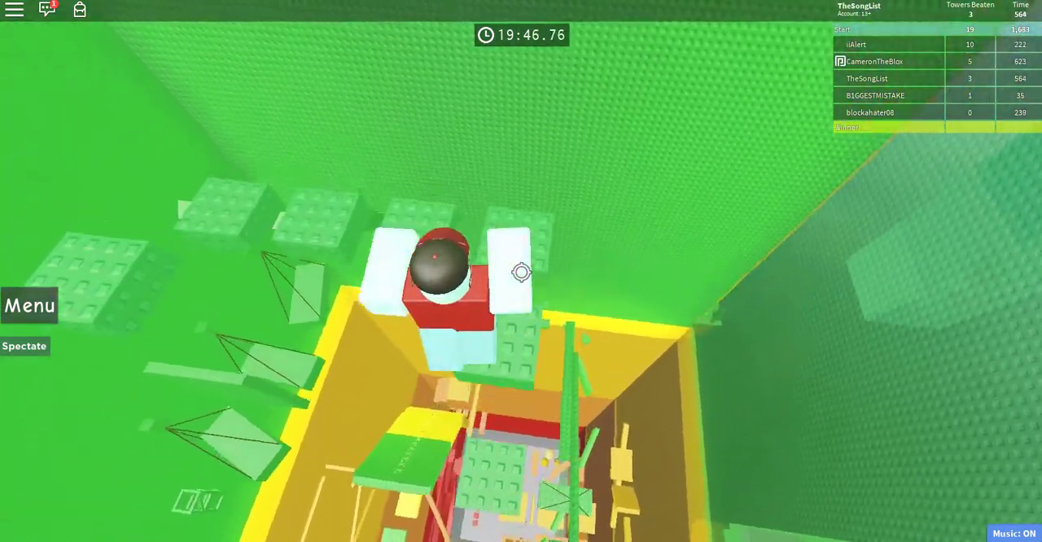
pyautogui.press('w')
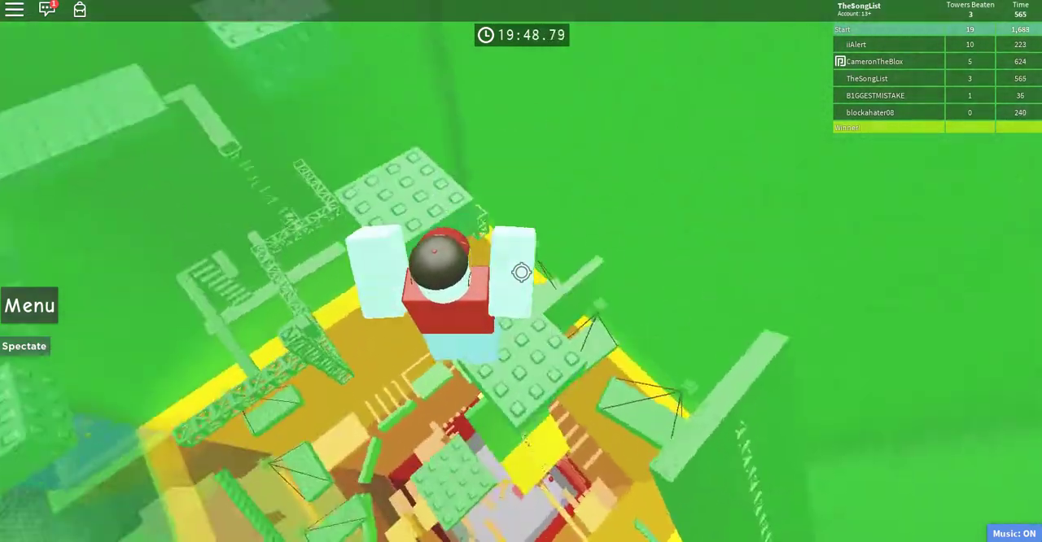
pyautogui.press('w')
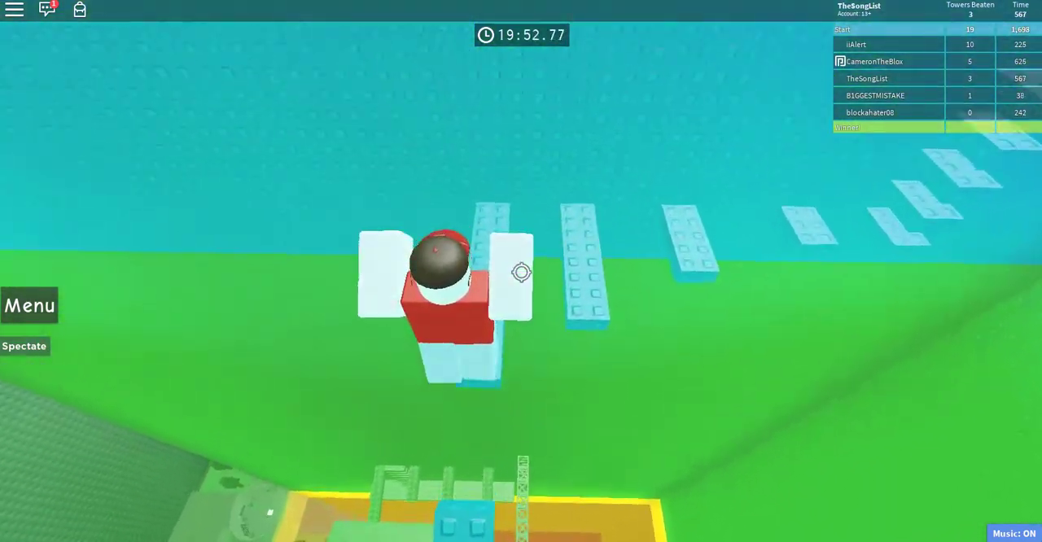
pyautogui.moveTo(521, 273); pyautogui.dragTo(521, 272)
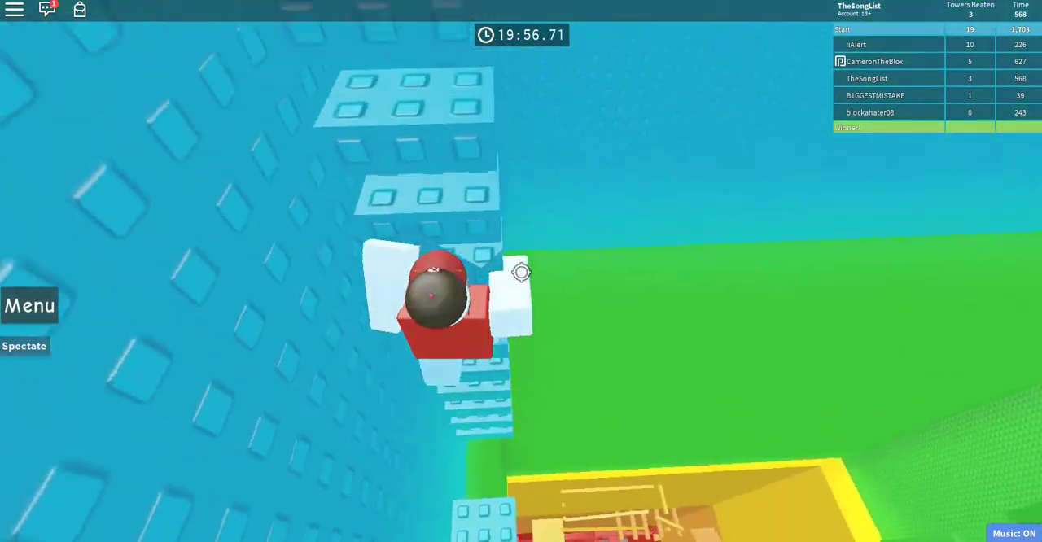
# Walk the blue beam path and drop toward the green ledge over the yellow shaft
pyautogui.press('w')
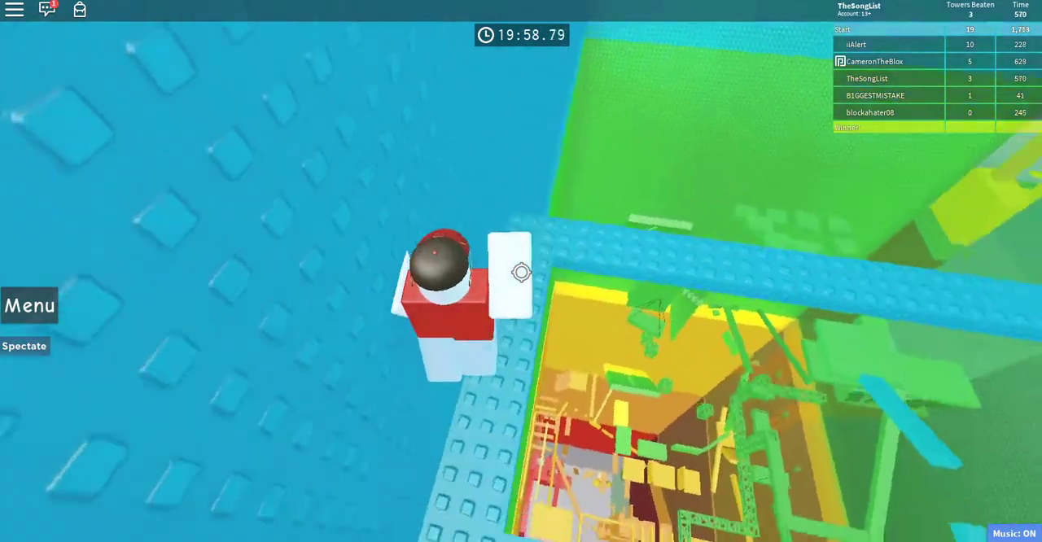
pyautogui.press('w')
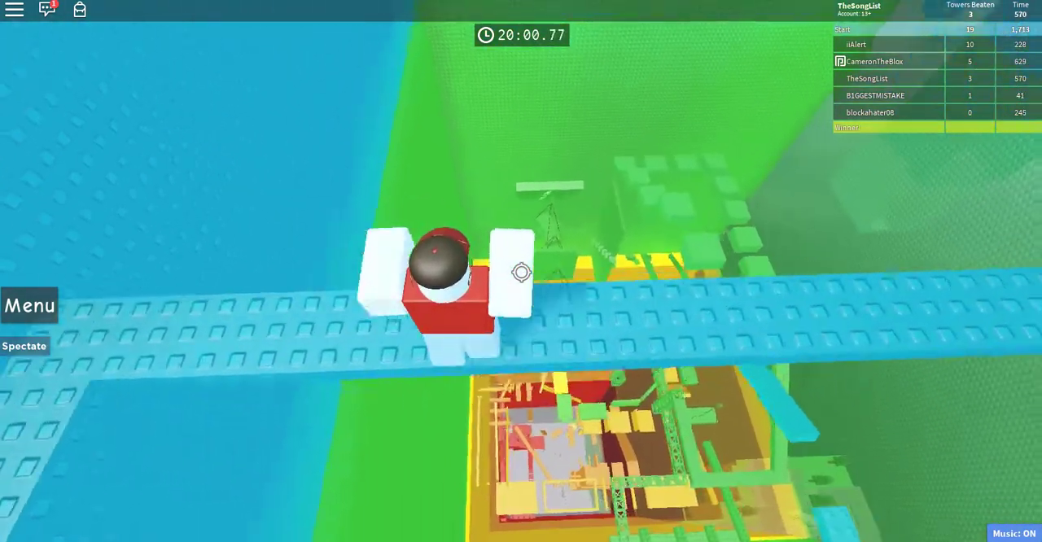
pyautogui.press('w')
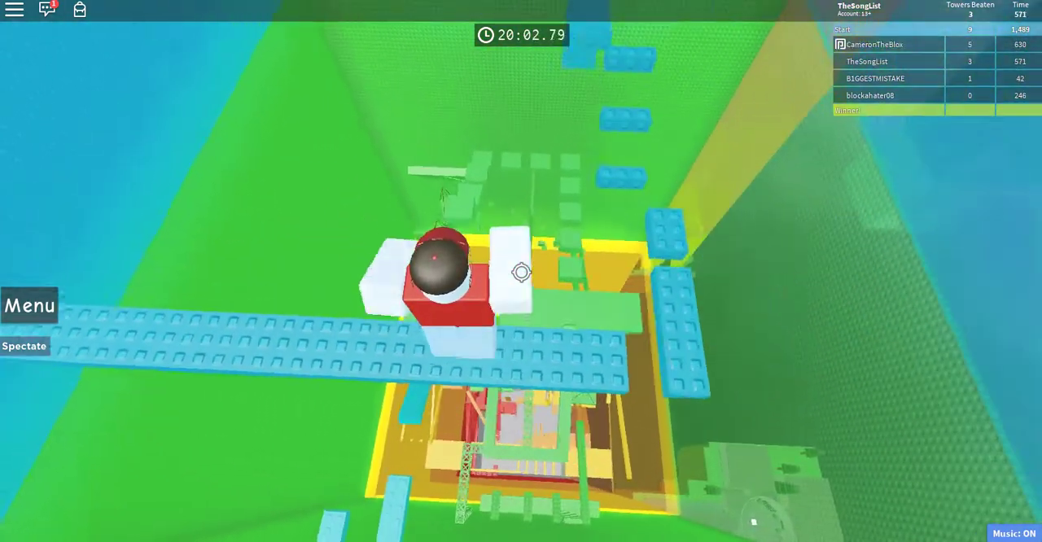
pyautogui.press('w')
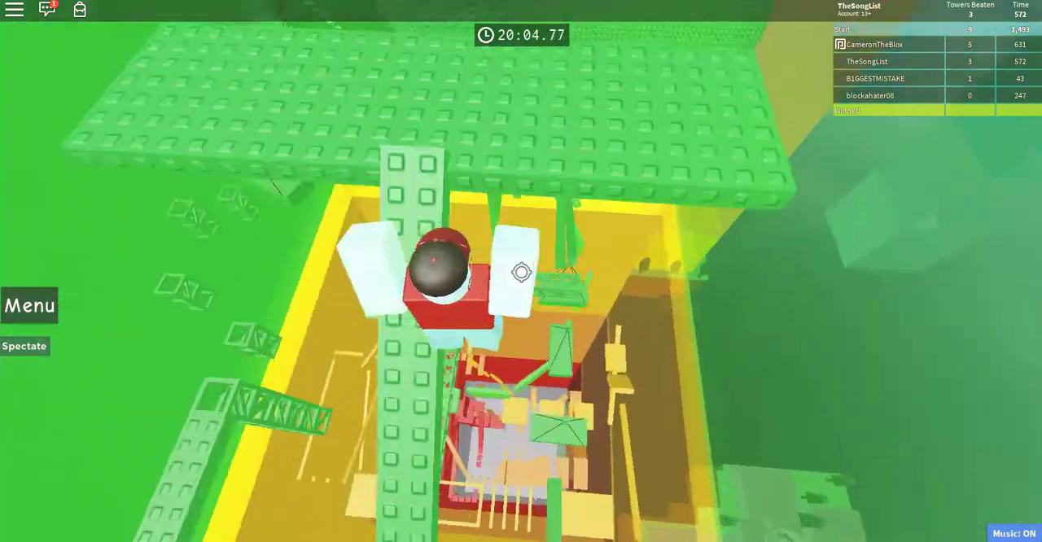
# Cross the yellow platform, fall down the red shaft and land on the thin yellow beam
pyautogui.press('w')
pyautogui.press('w')
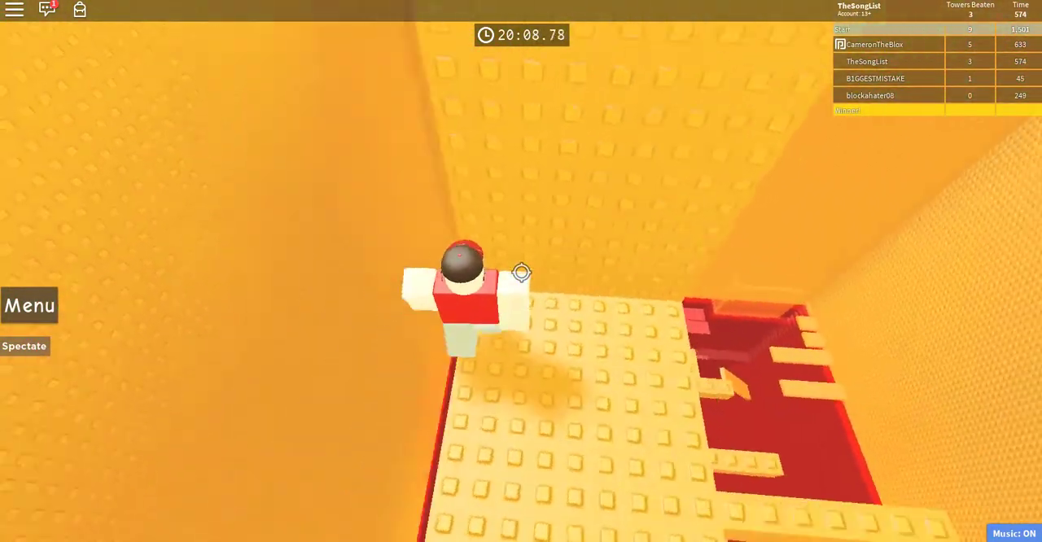
pyautogui.press('w')
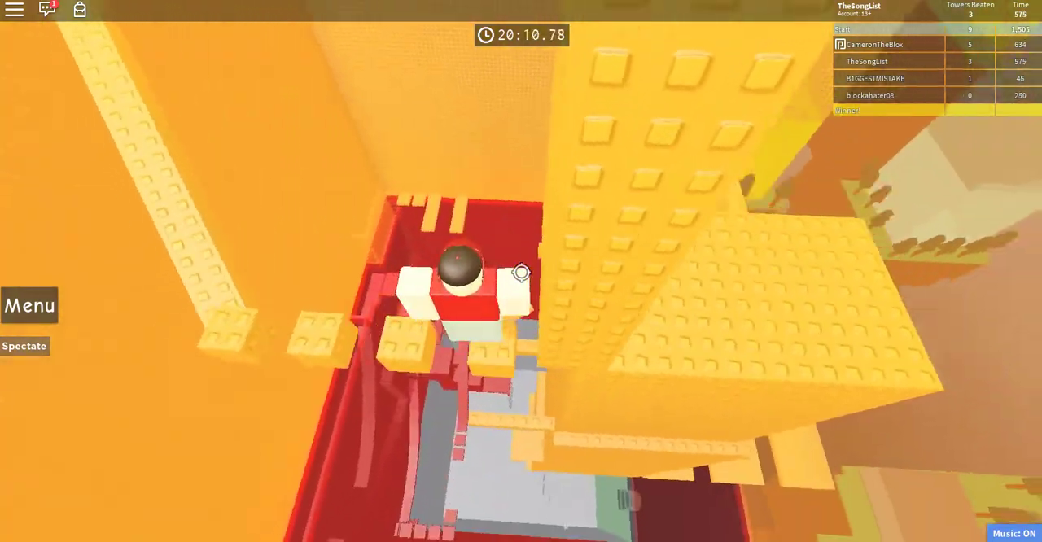
pyautogui.press('w')
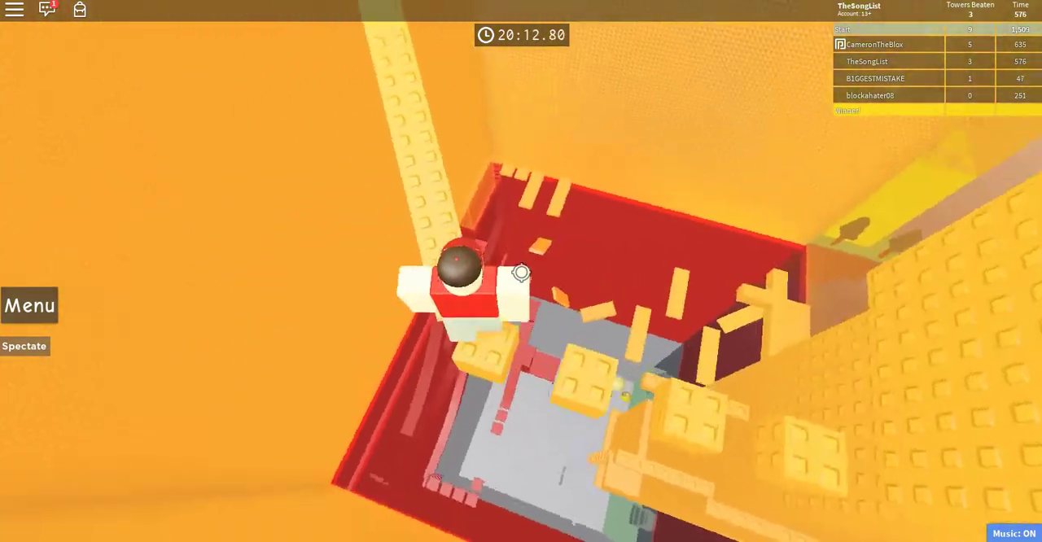
pyautogui.press('w')
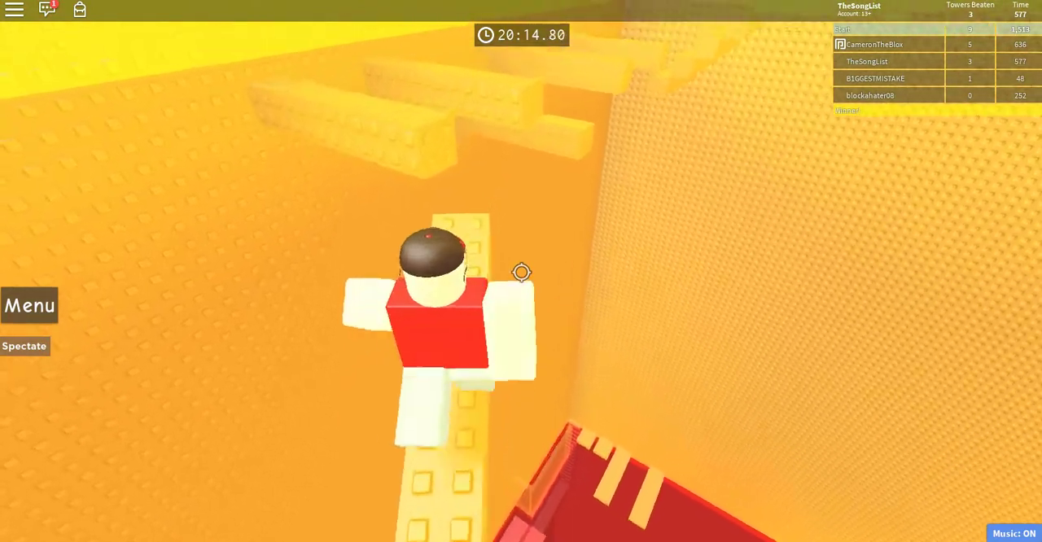
pyautogui.press('w')
pyautogui.press('w')
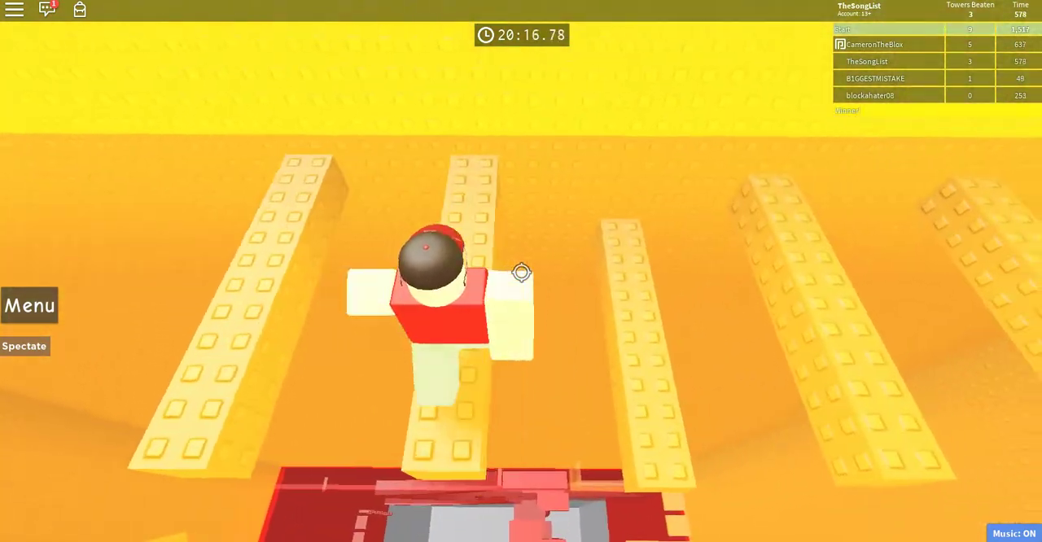
# Reach the wide yellow platform, climb the yellow pole and get onto the studded platform
pyautogui.press('w')
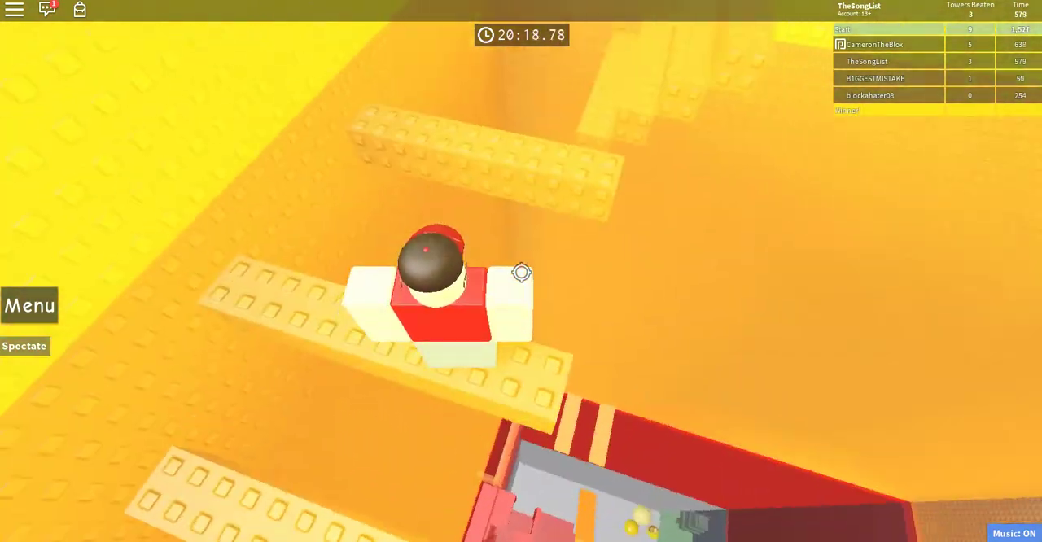
pyautogui.press('w')
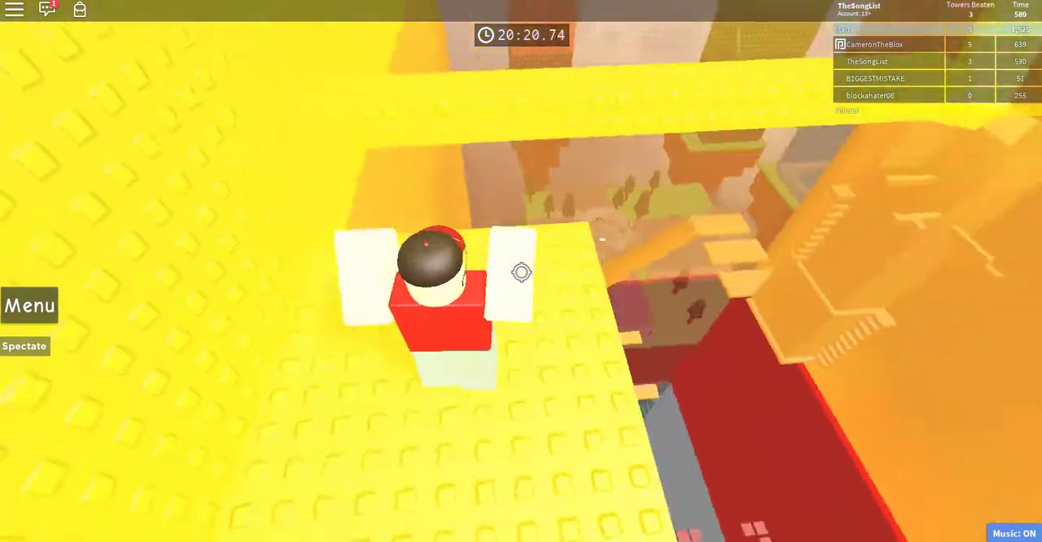
pyautogui.press('w')
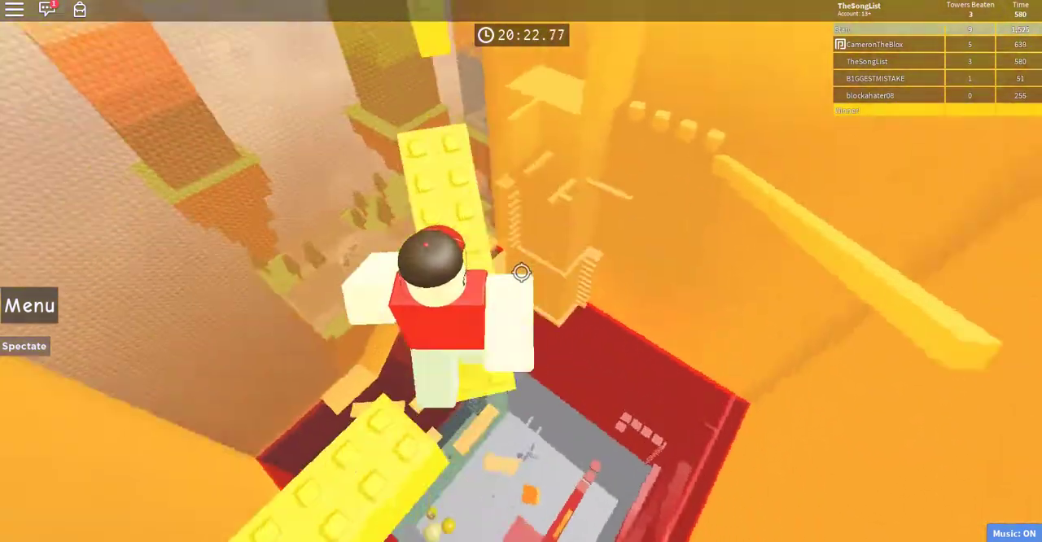
pyautogui.press('w')
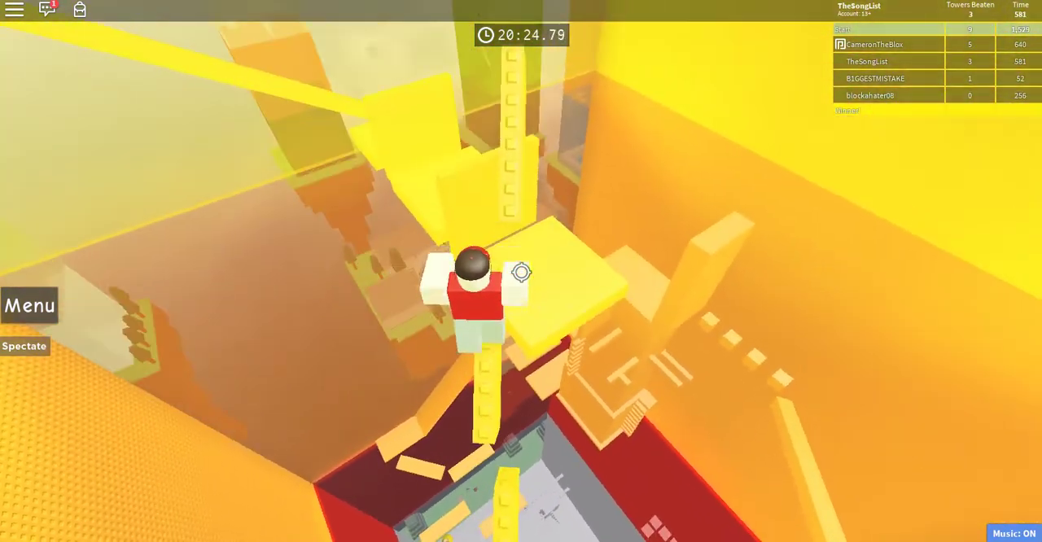
pyautogui.press('w')
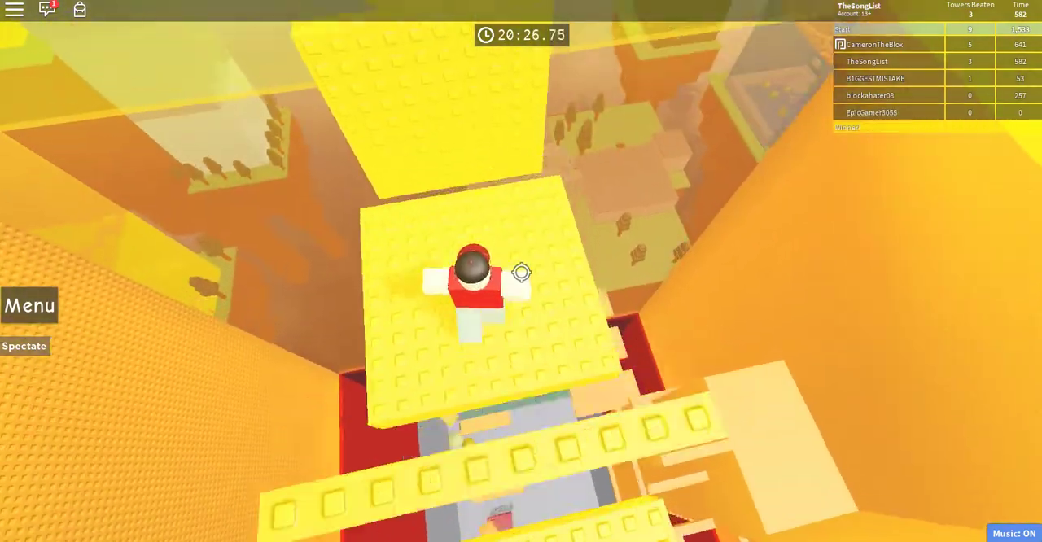
pyautogui.press('w')
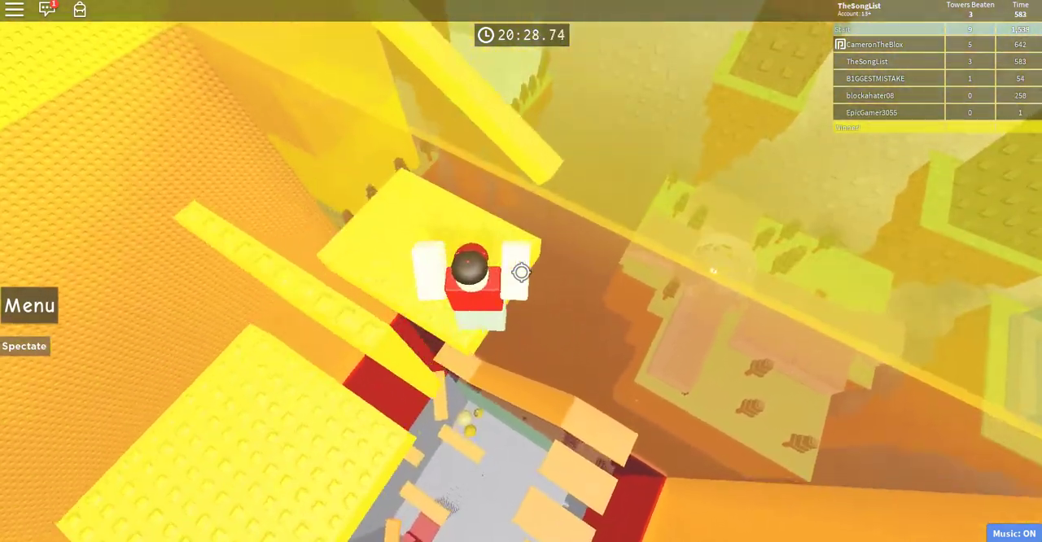
# Walk the yellow beam onto the studded platform and look around the tower
pyautogui.press('w')
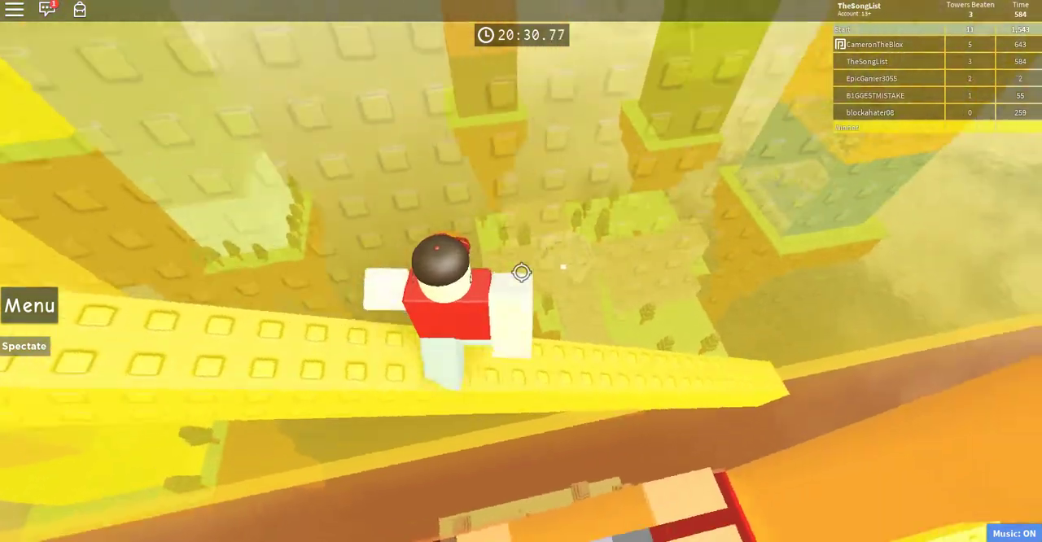
pyautogui.press('w')
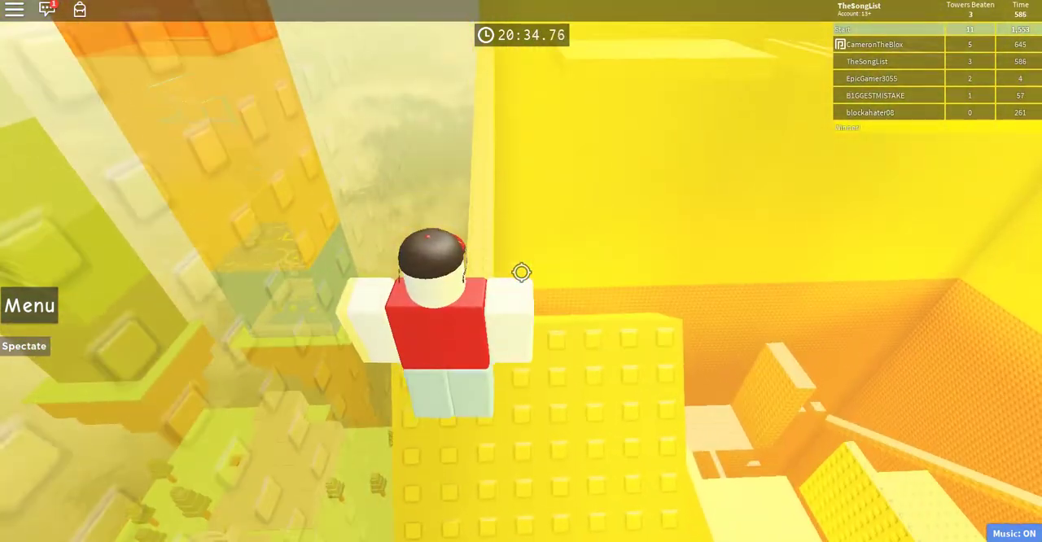
pyautogui.press('w')
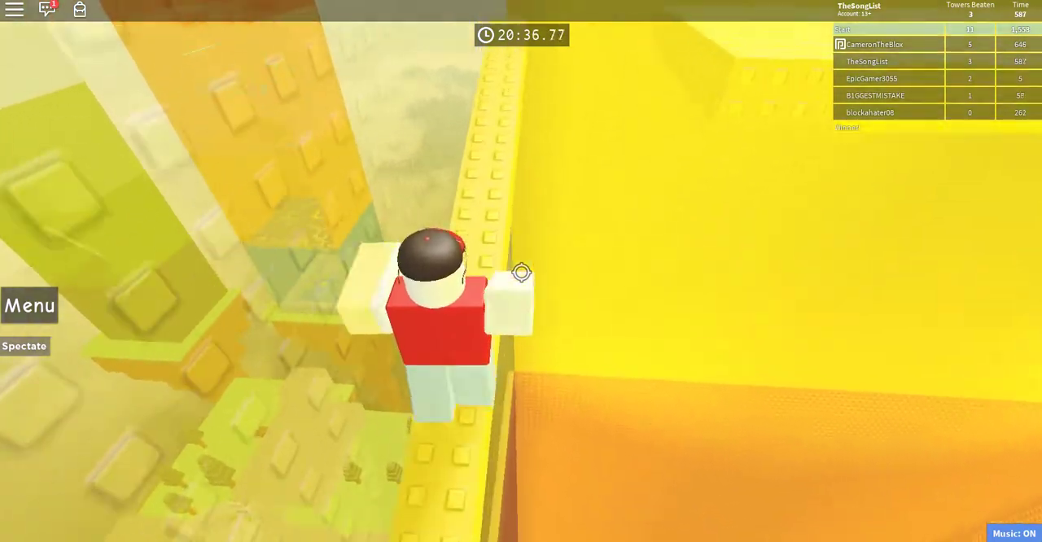
pyautogui.press('w')
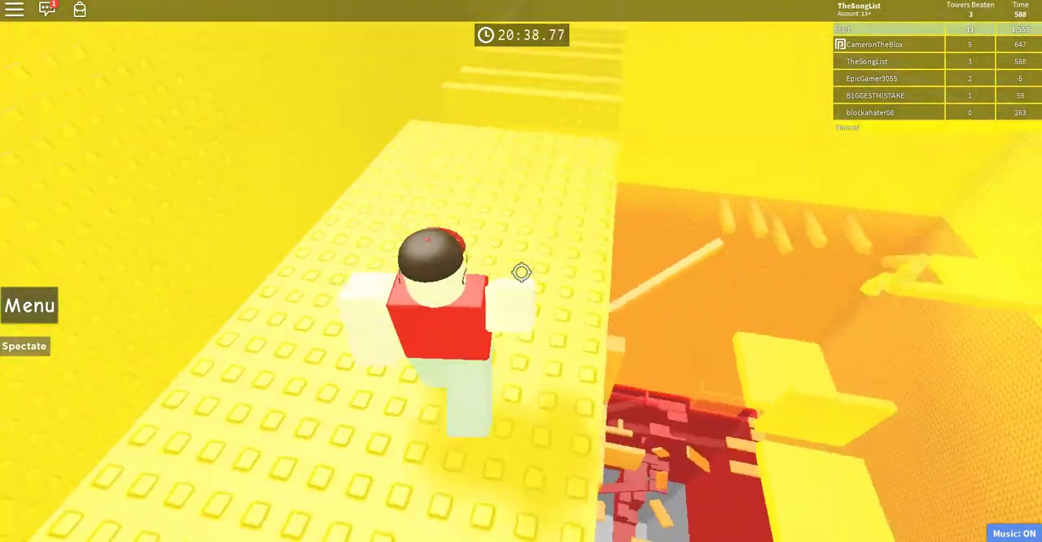
pyautogui.press('w')
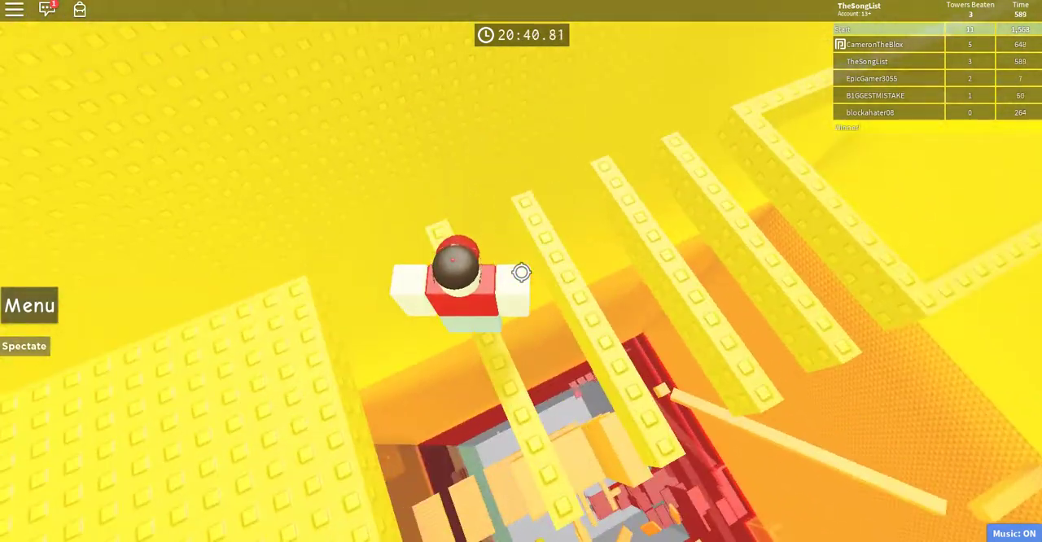
pyautogui.press('w')
pyautogui.press('w')
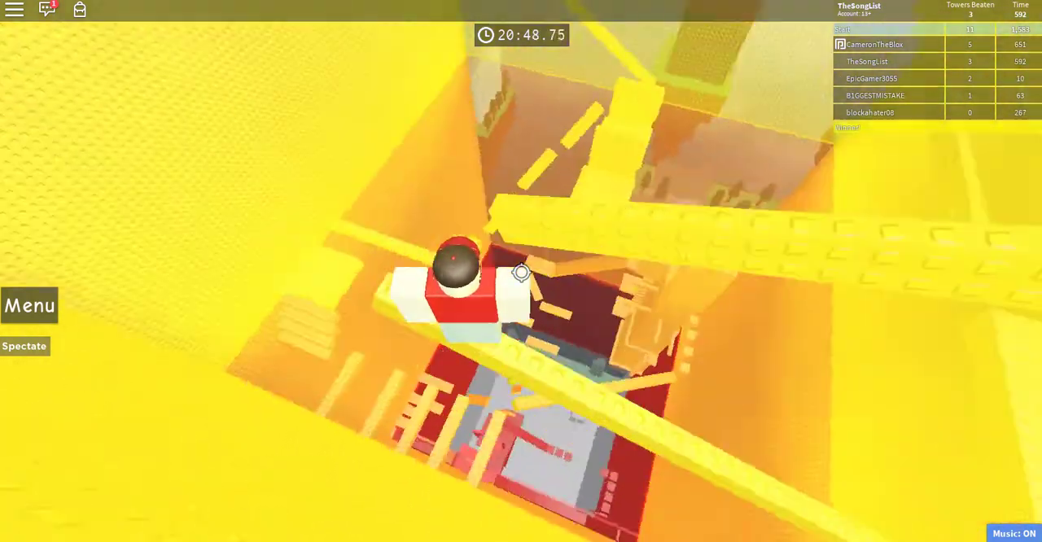
# Cross the thin yellow beam and climb the yellow truss into the green section
pyautogui.press('w')
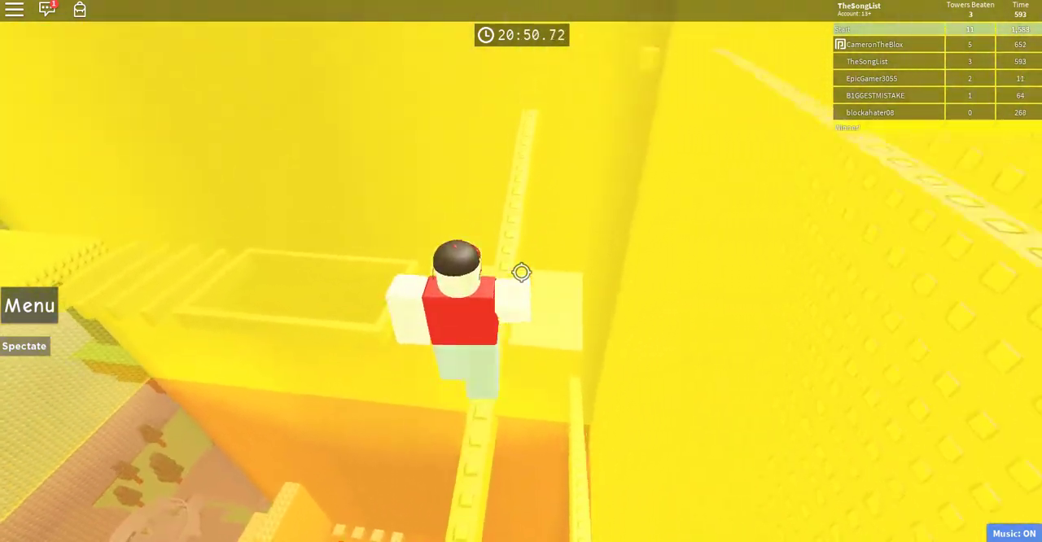
pyautogui.press('w')
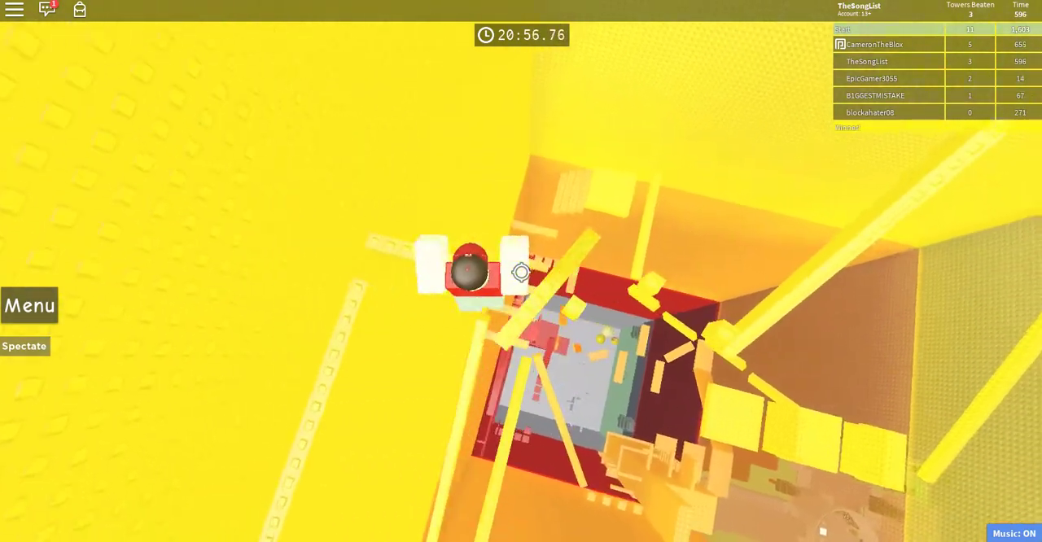
pyautogui.press('w')
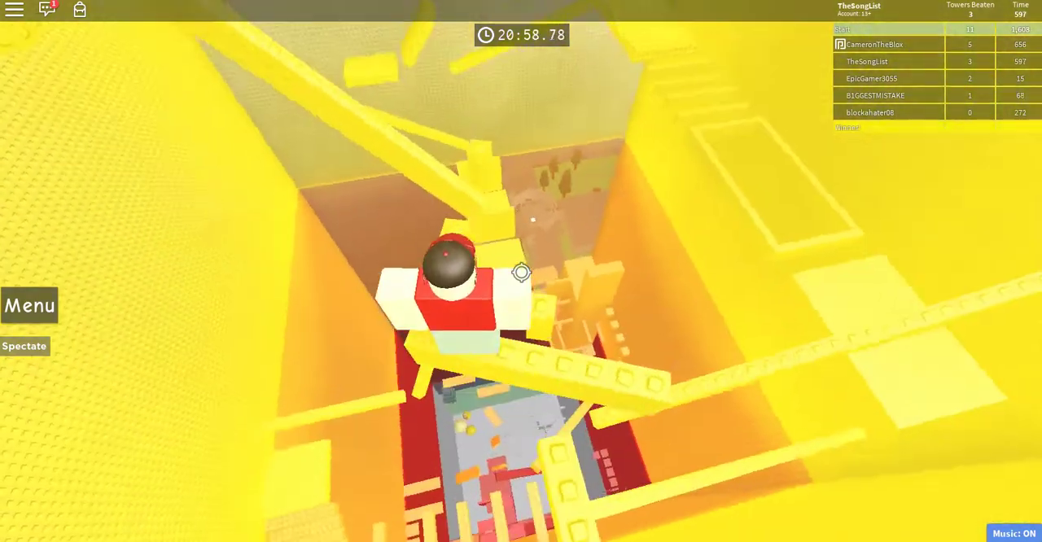
pyautogui.press('w')
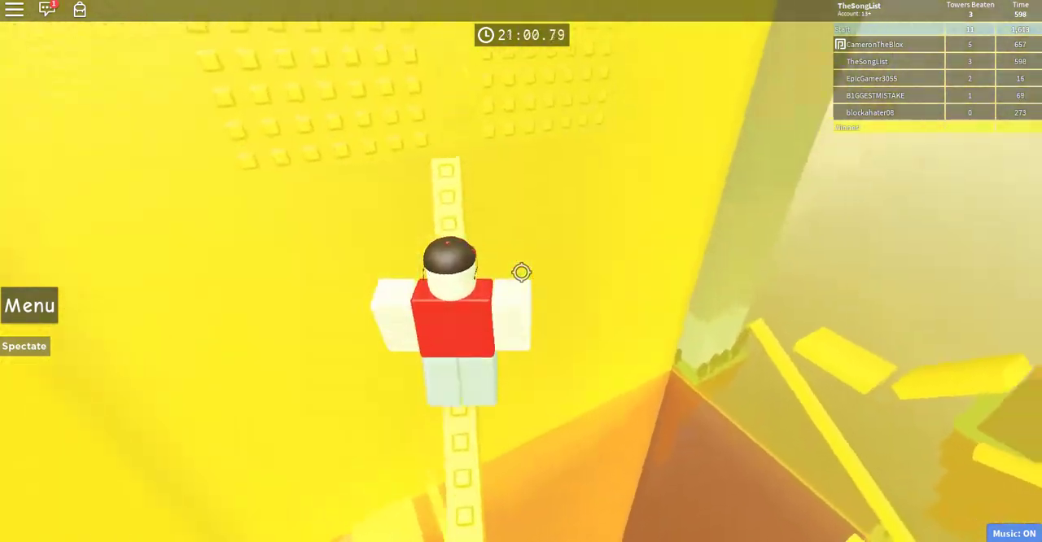
pyautogui.press('w')
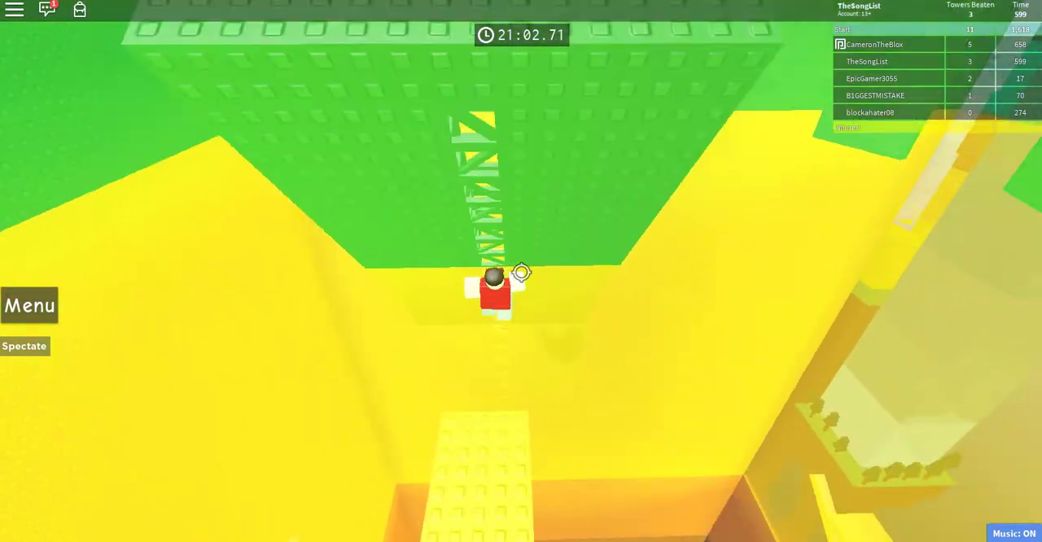
# Jump up the green platforms and truss before falling to the grey base
pyautogui.press('w')
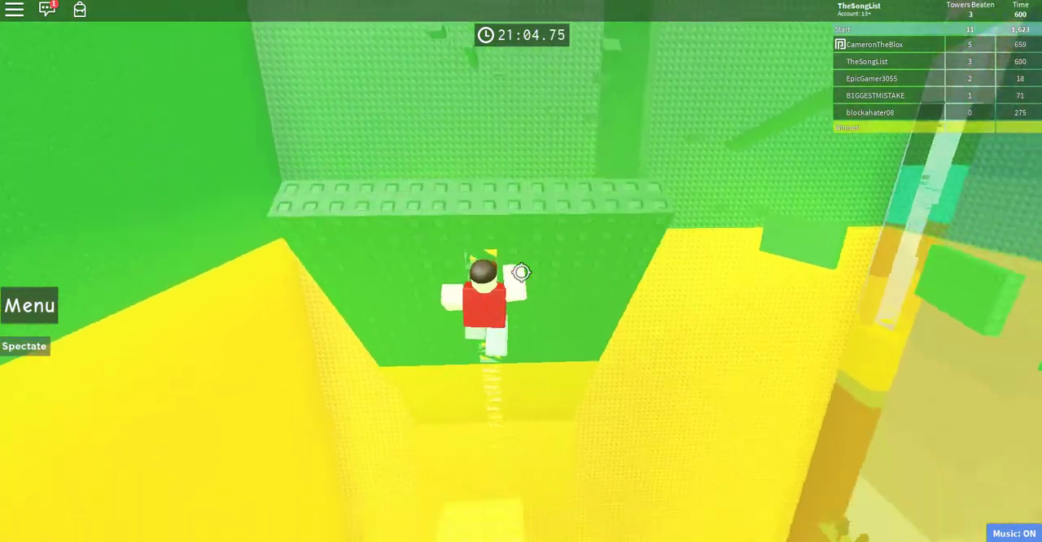
pyautogui.press('w')
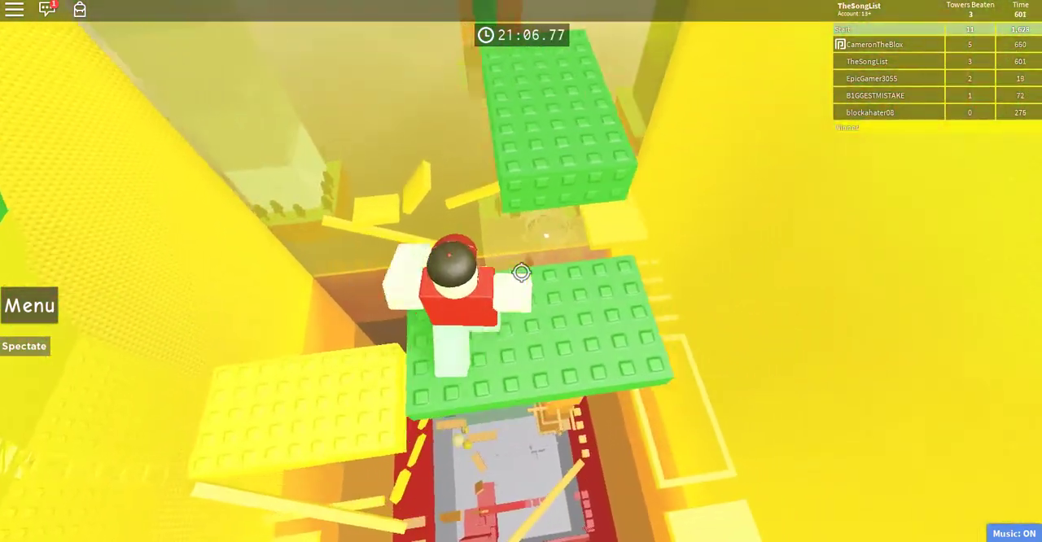
pyautogui.press('w')
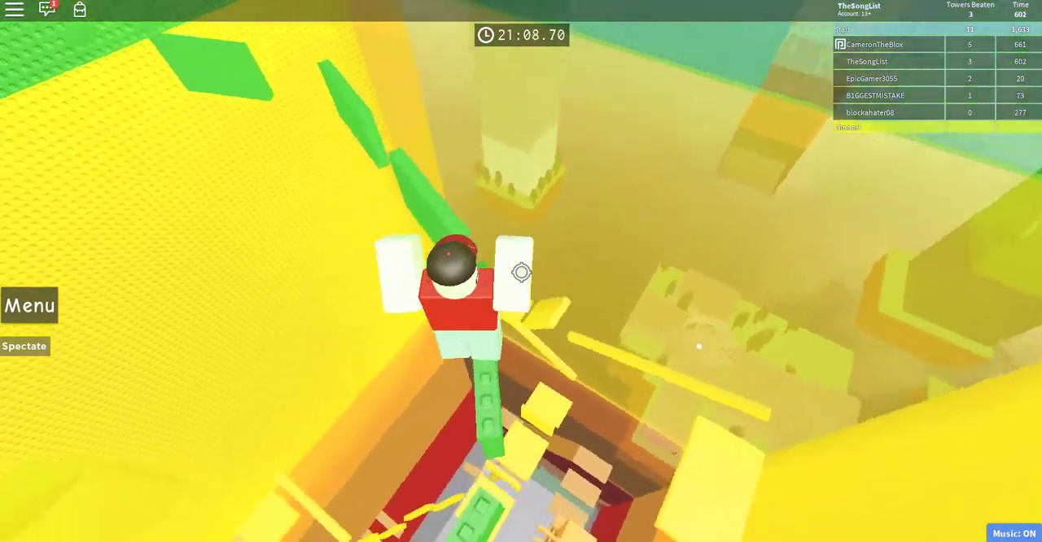
pyautogui.press('w')
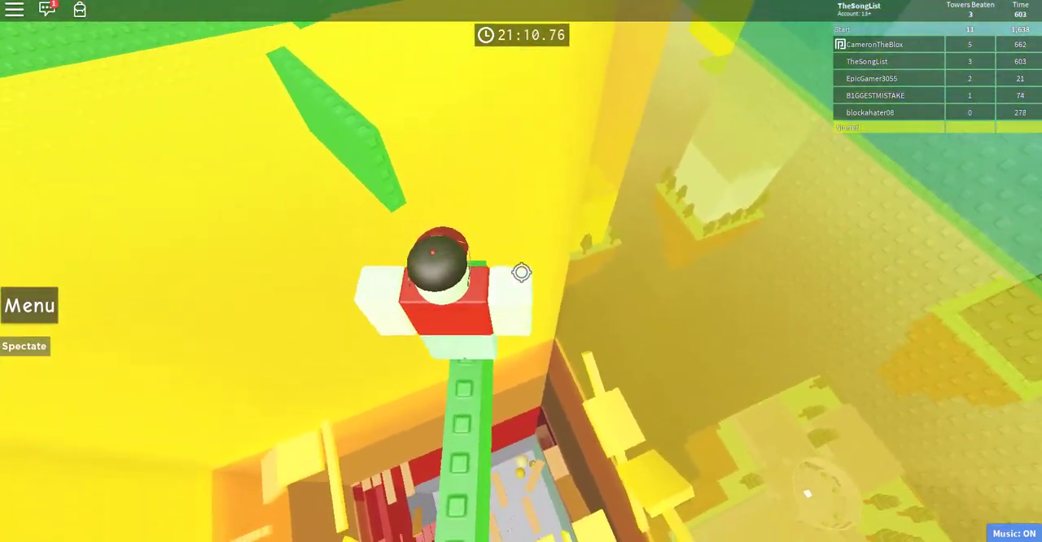
pyautogui.press('w')
pyautogui.press('w')
pyautogui.press('w')
pyautogui.press('w')
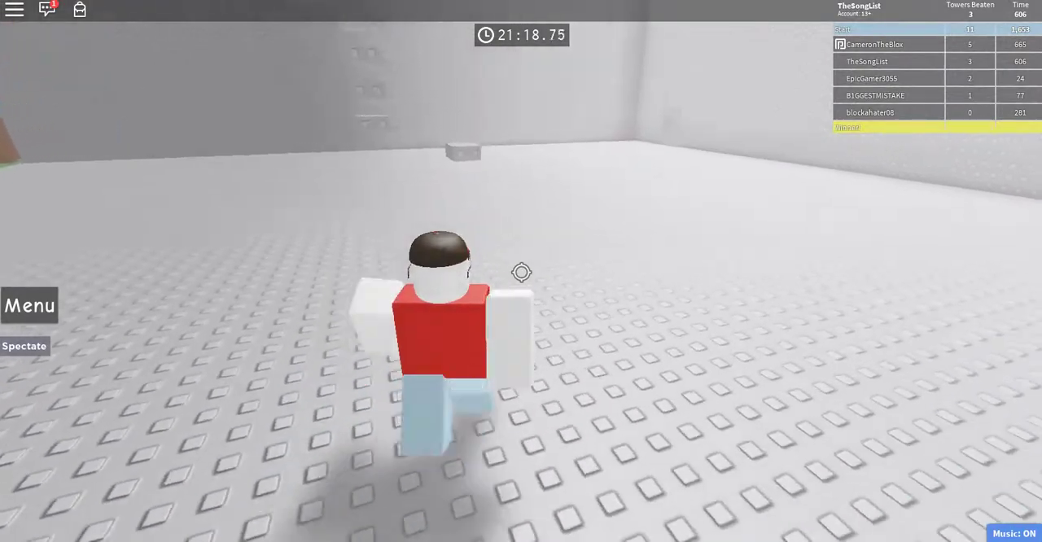
# Jump onto the grey platform and walk the narrow beam to the tower
pyautogui.press('w')
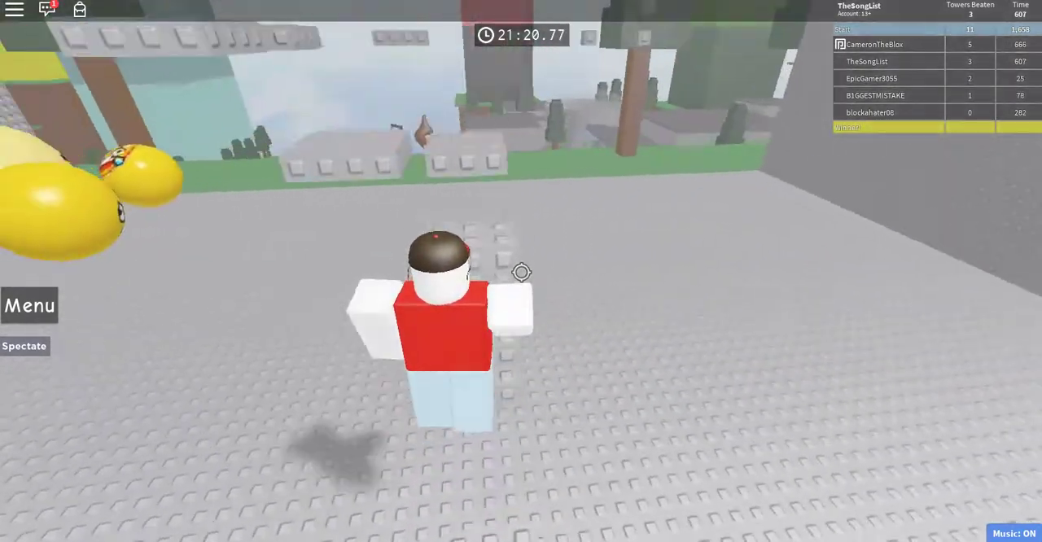
pyautogui.press('space')
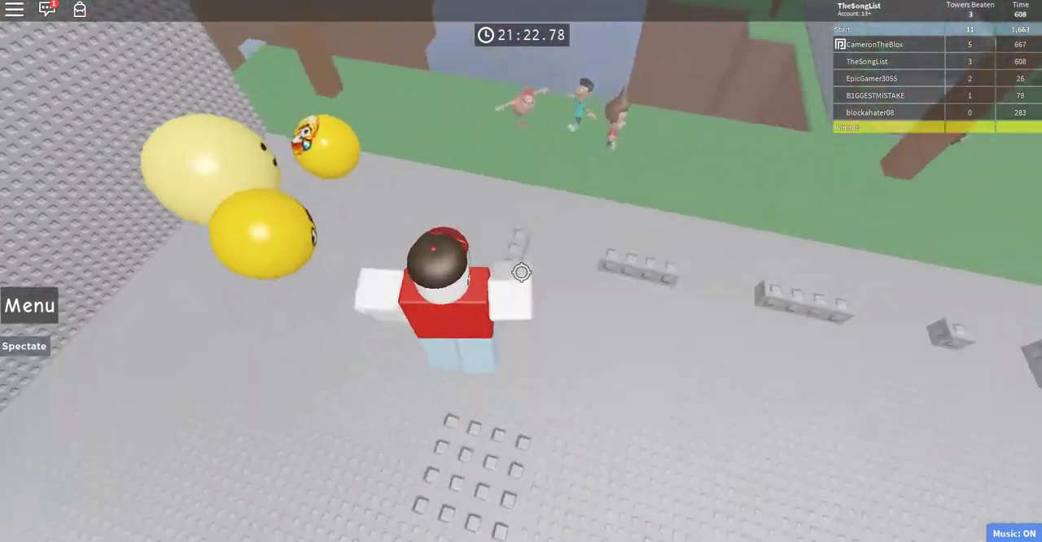
pyautogui.press('w')
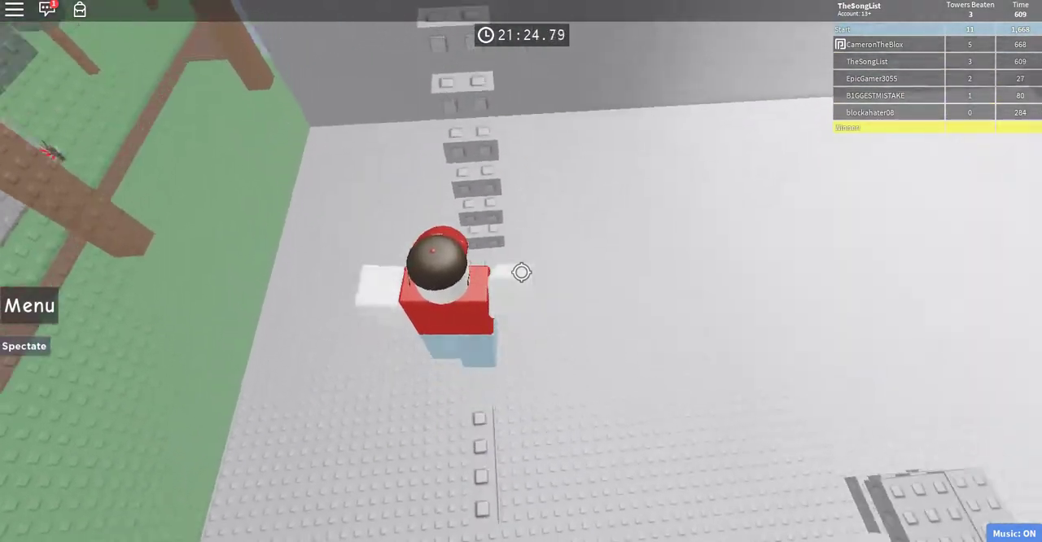
pyautogui.press('w')
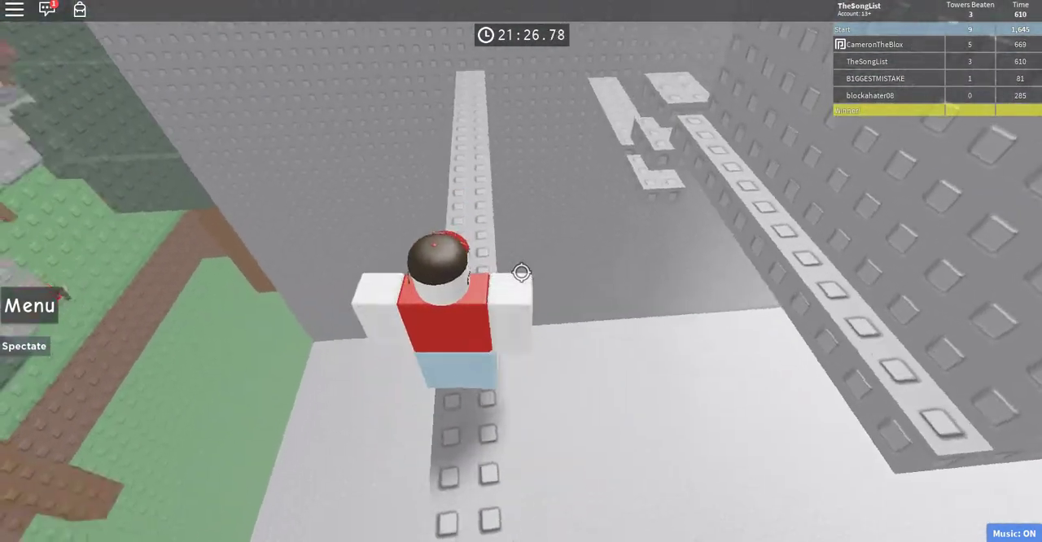
pyautogui.press('w')
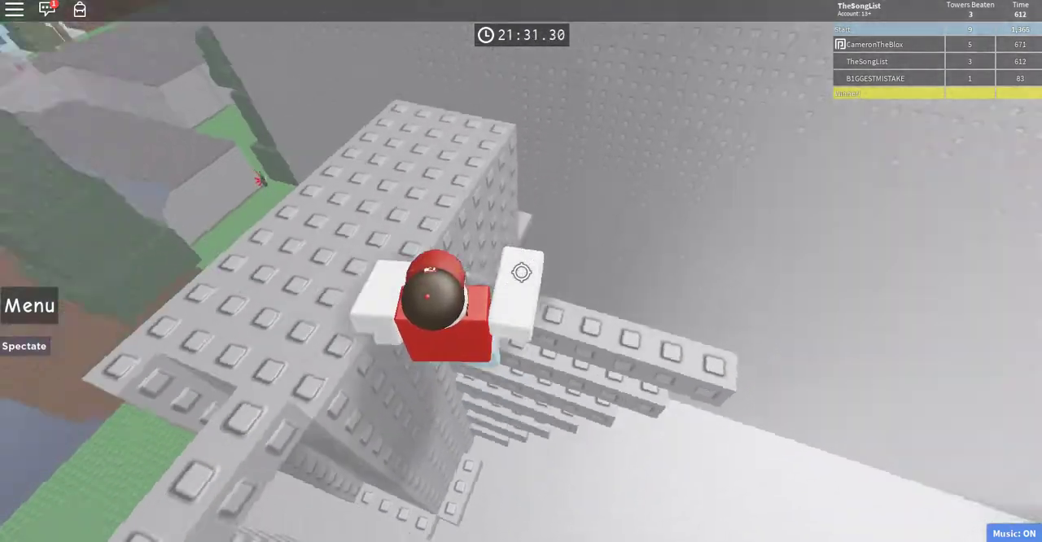
pyautogui.moveTo(521, 273); pyautogui.dragTo(520, 273)
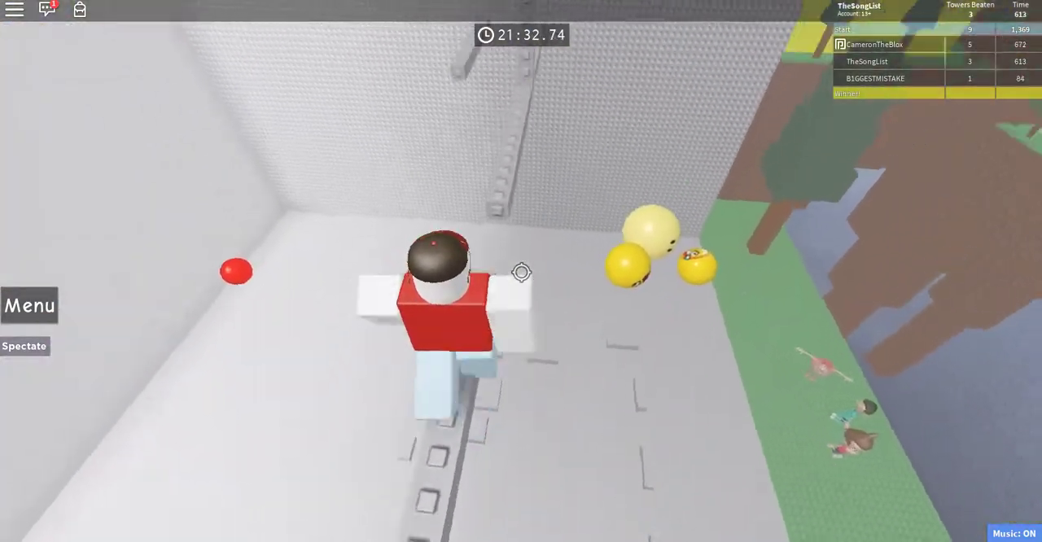
# Climb the grey tower's ladder up toward the red section
pyautogui.press('w')
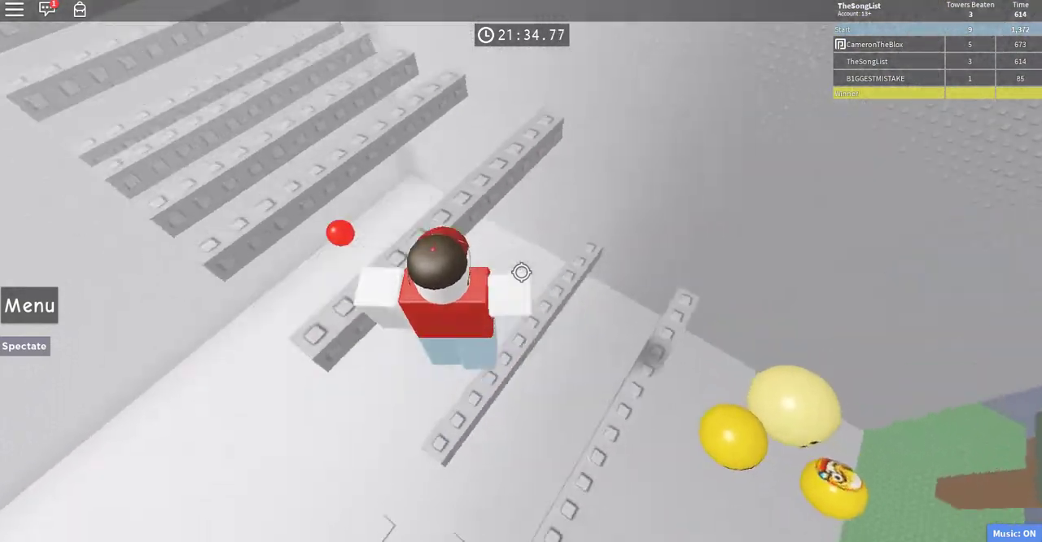
pyautogui.press('w')
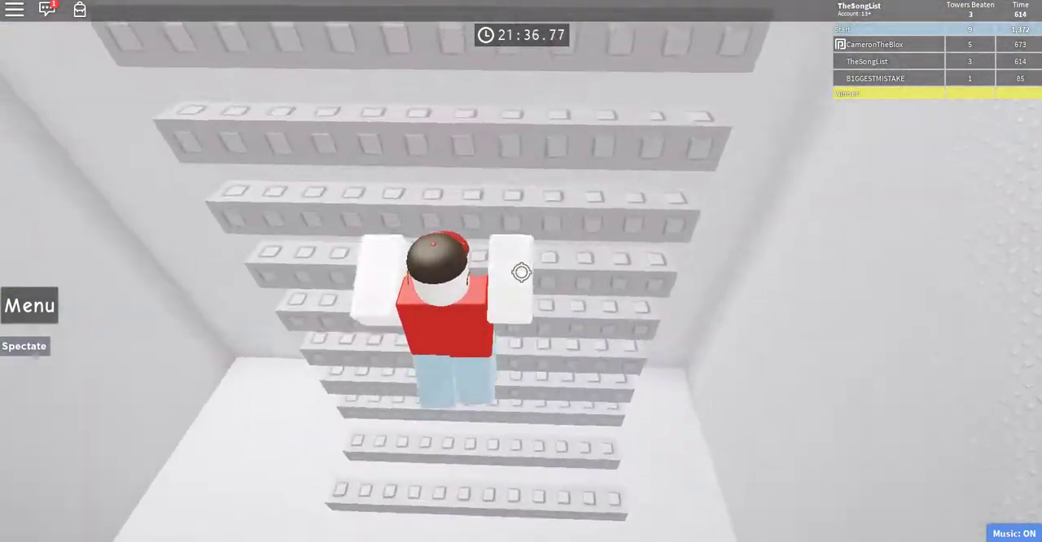
pyautogui.press('w')
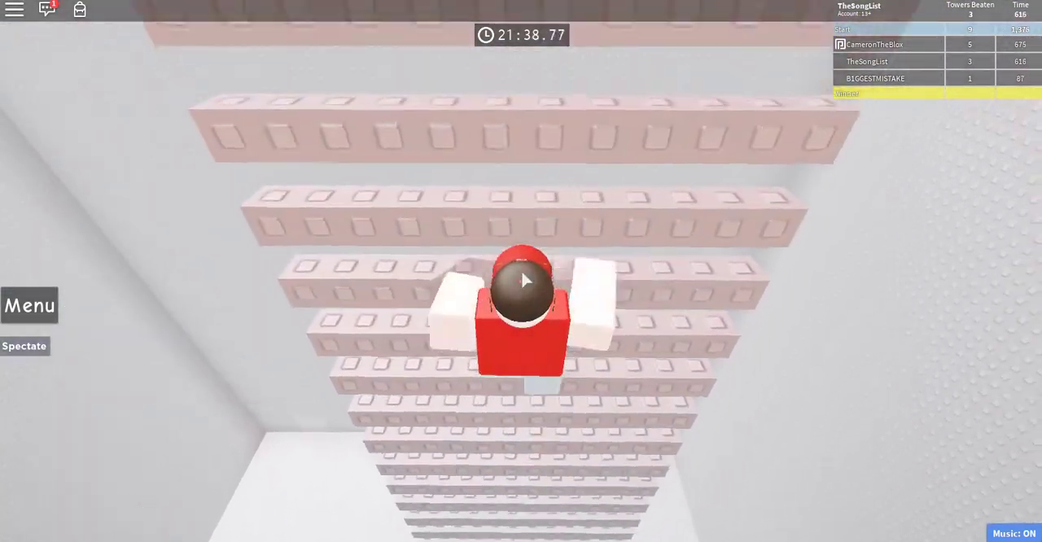
# Cross the large red tiled platform to the edge of the red tower
pyautogui.press('w')
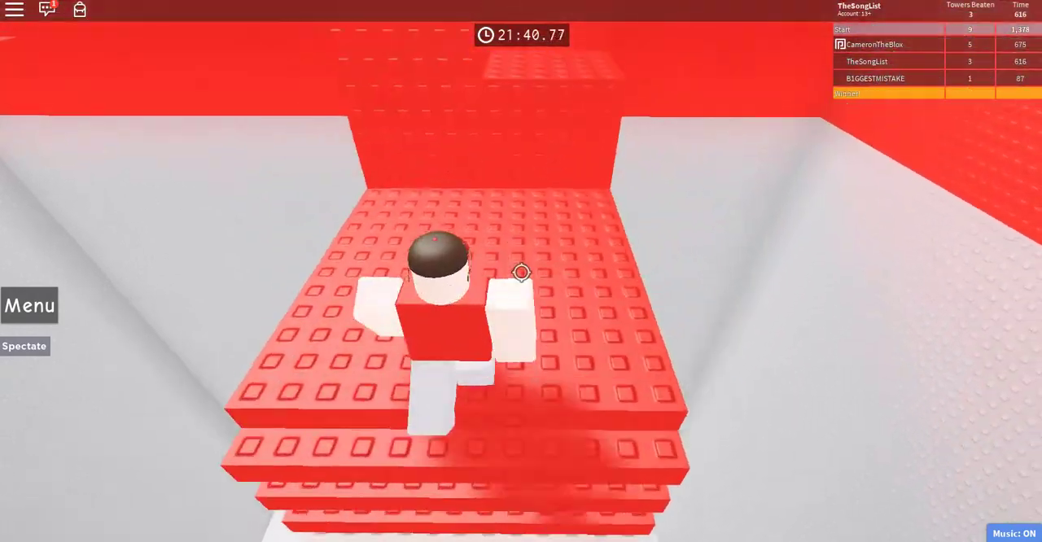
pyautogui.press('w')
pyautogui.press('w')
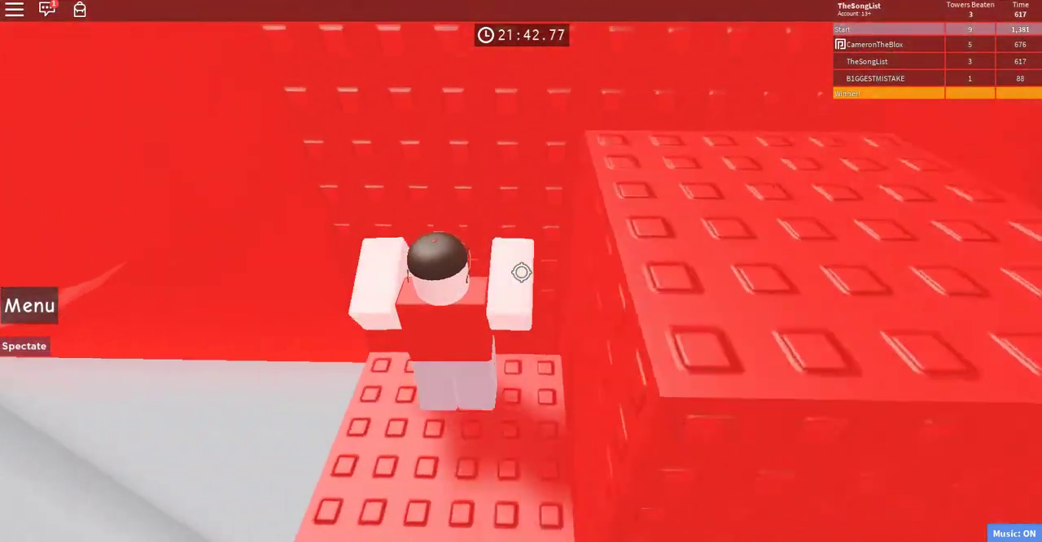
pyautogui.press('w')
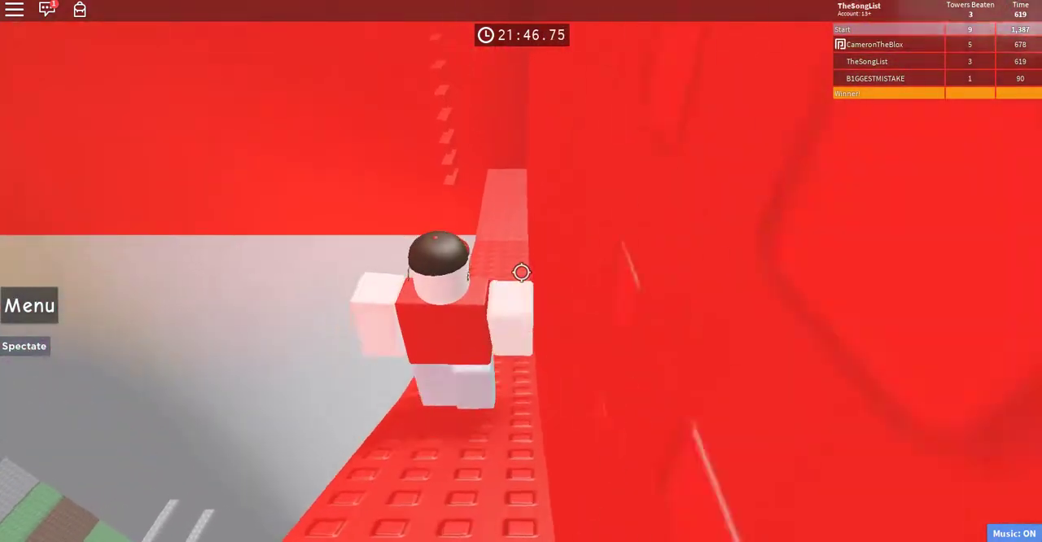
pyautogui.press('w')
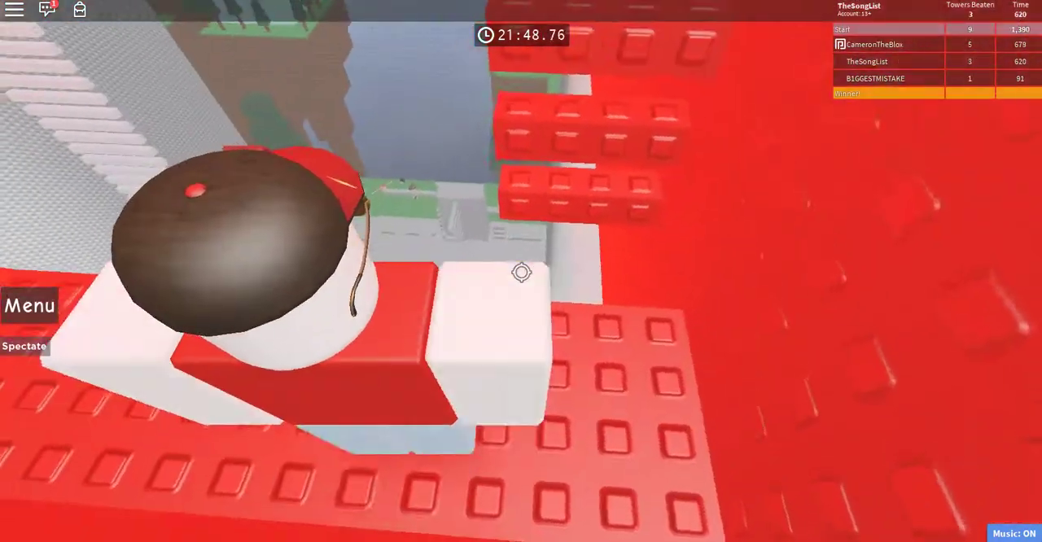
# Climb the red ladders and small red platforms, viewing the character from above
pyautogui.press('w')
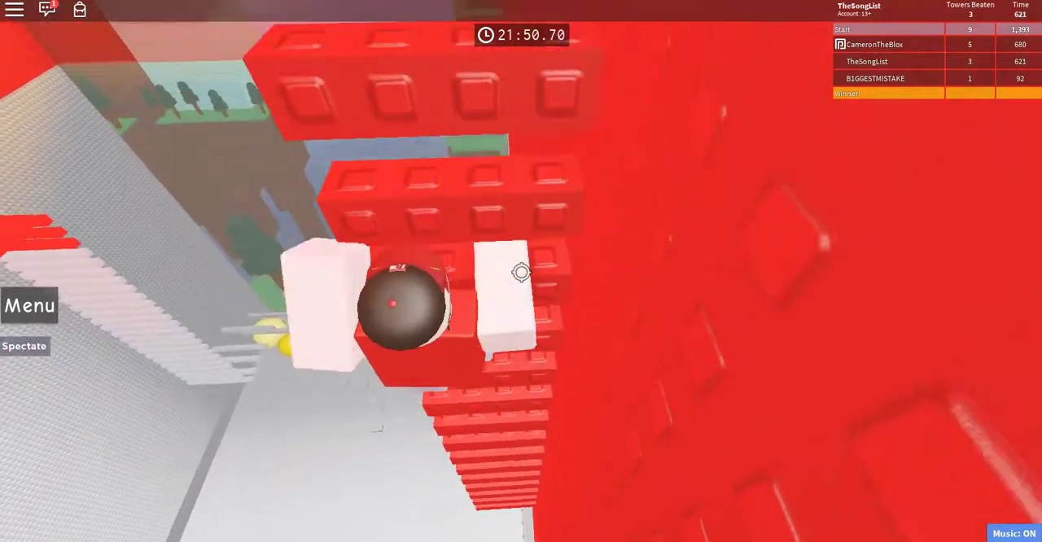
pyautogui.press('w')
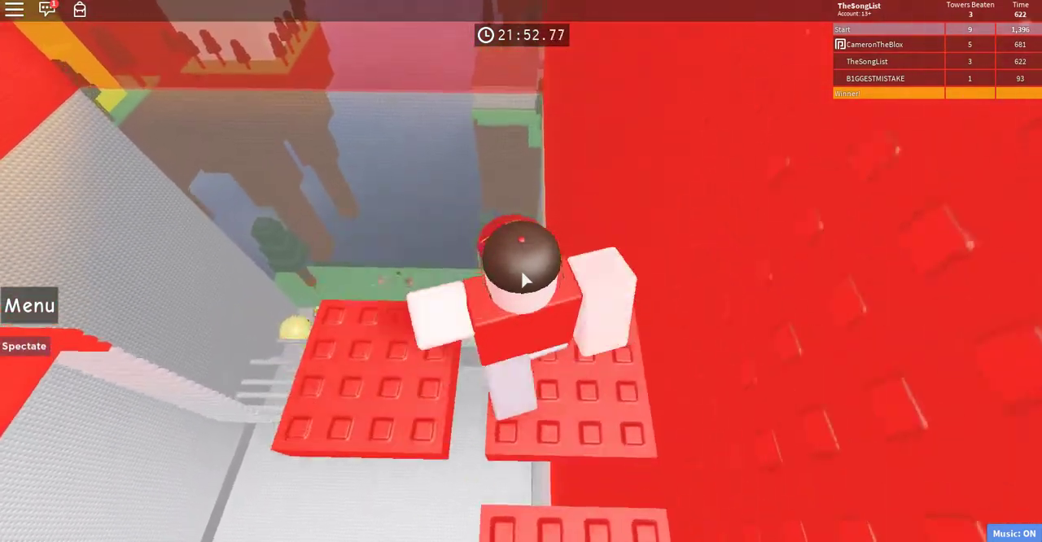
pyautogui.press('w')
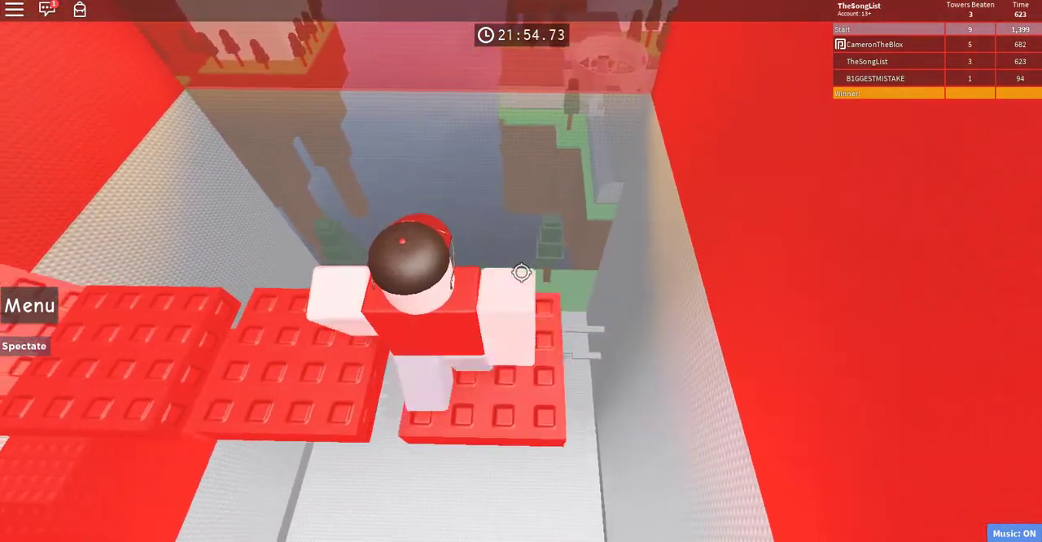
pyautogui.press('w')
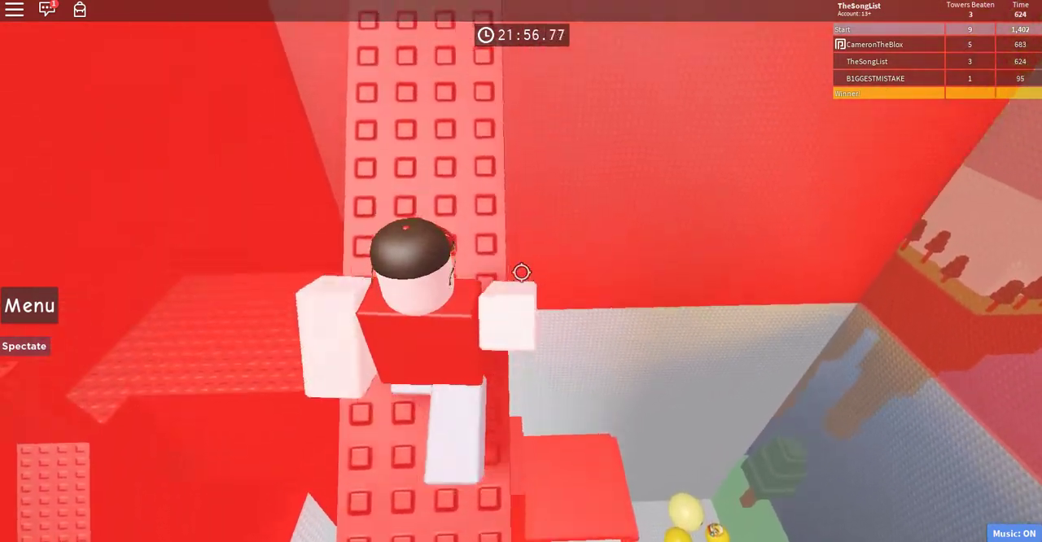
pyautogui.press('w')
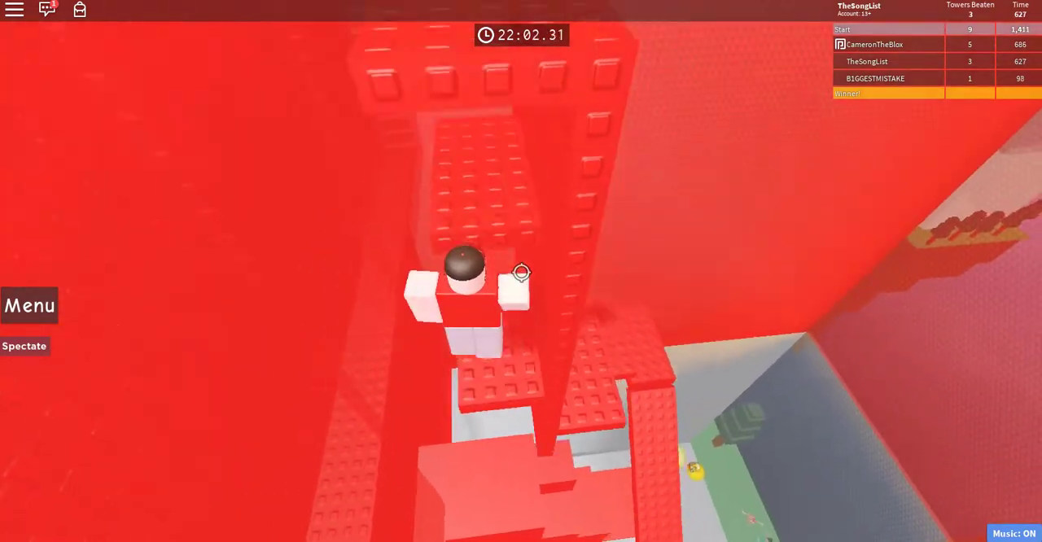
pyautogui.scroll(3, 521, 272)
pyautogui.scroll(-3, 521, 273)
pyautogui.moveTo(520, 273); pyautogui.dragTo(521, 273)
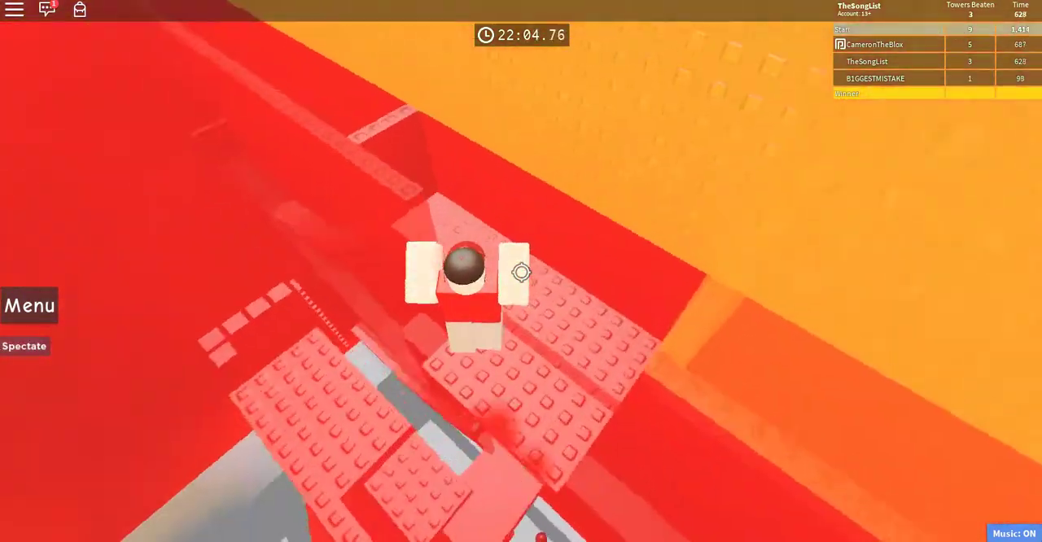
pyautogui.press('w')
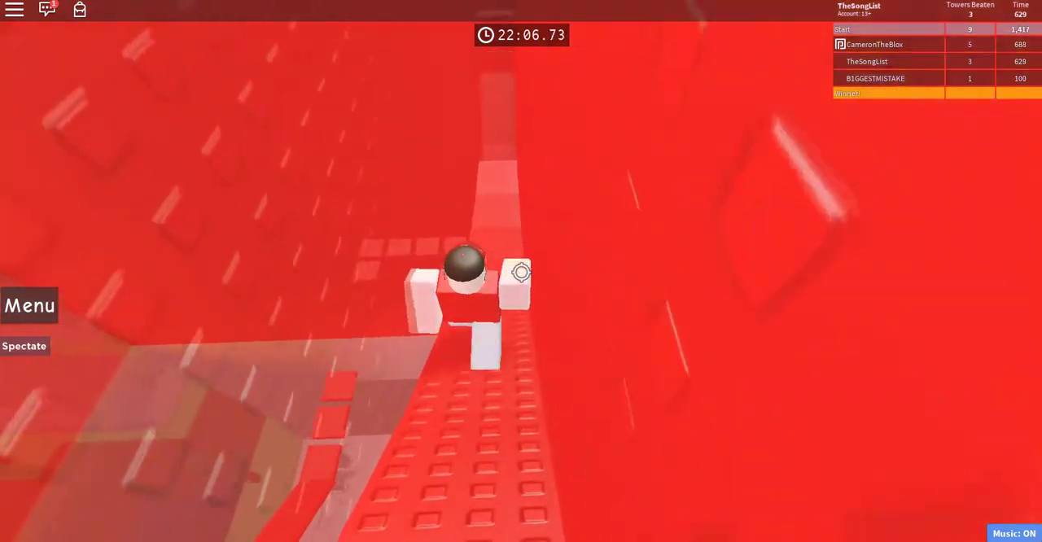
pyautogui.scroll(3, 521, 273)
pyautogui.scroll(-3, 521, 273)
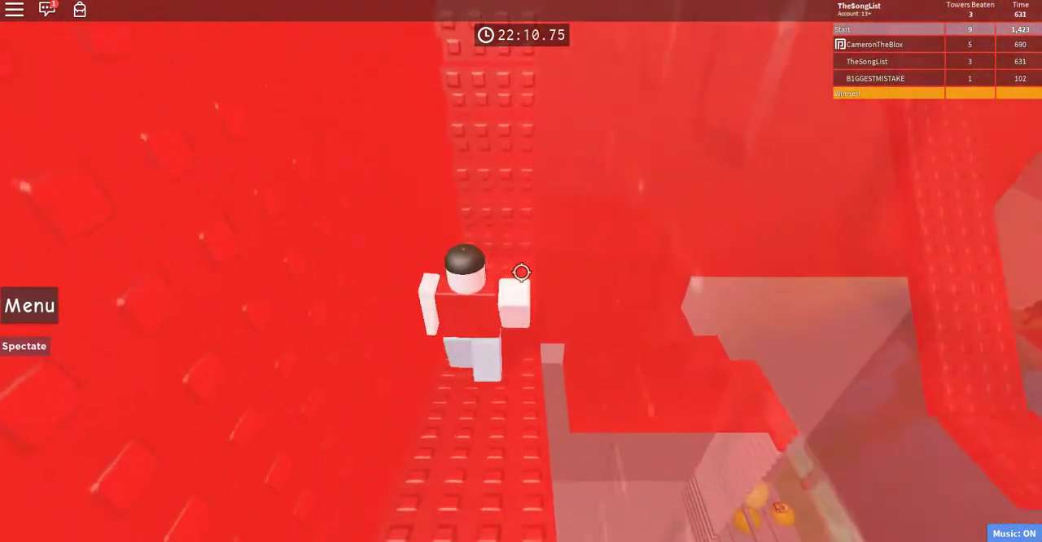
pyautogui.scroll(3, 521, 280)
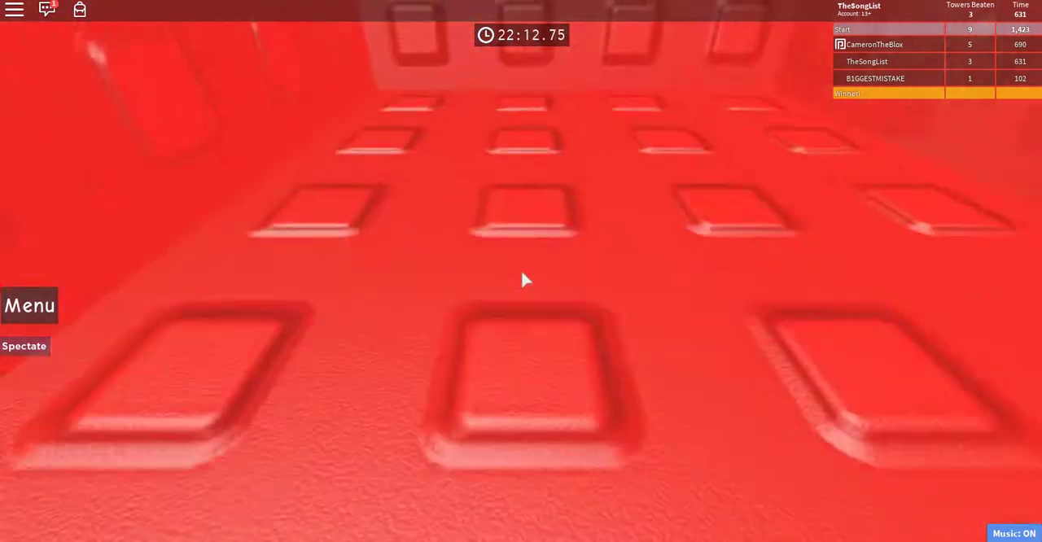
pyautogui.scroll(-3, 521, 281)
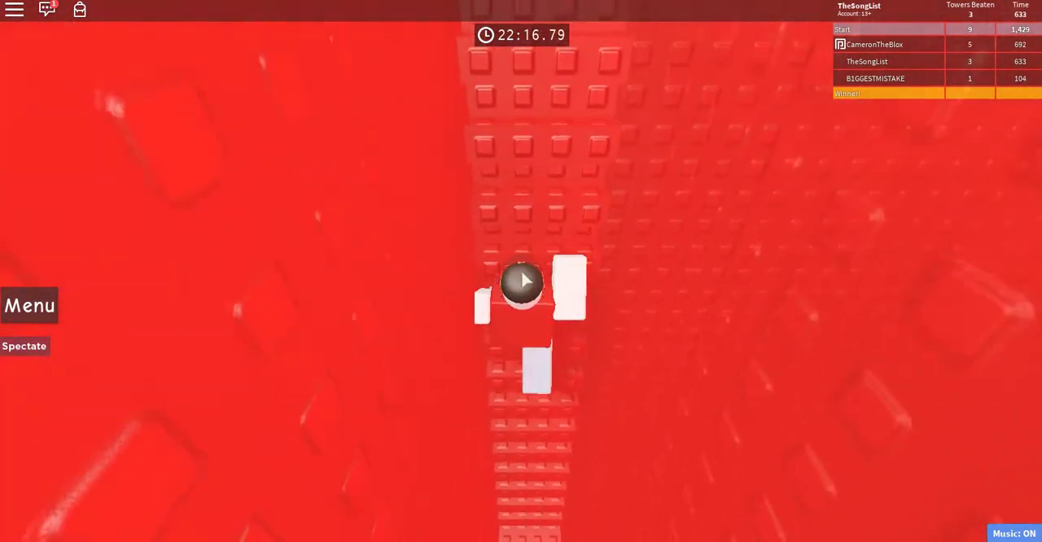
# Cross the orange path and platforms, then jump off the edge toward the next ledge
pyautogui.press('w')
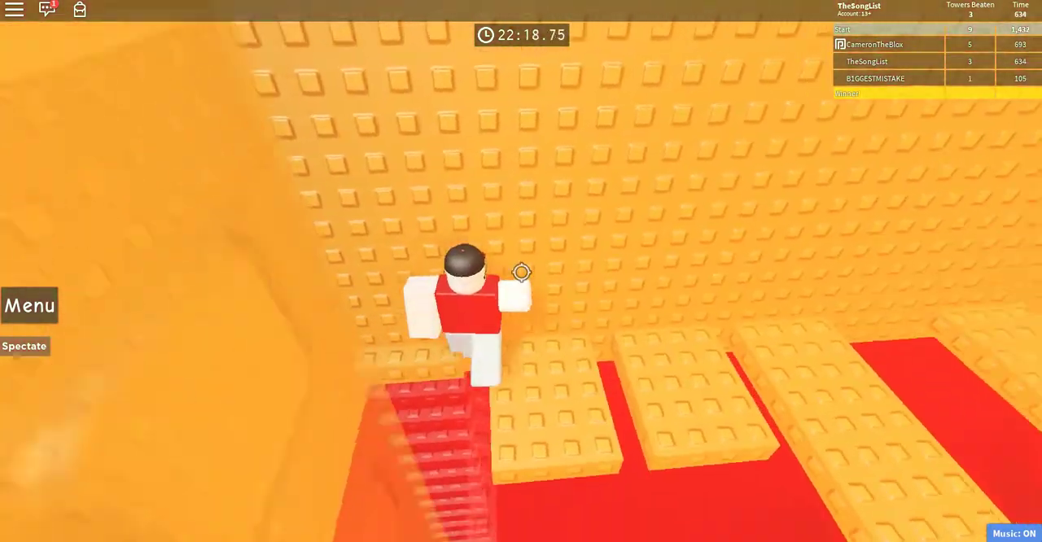
pyautogui.press('w')
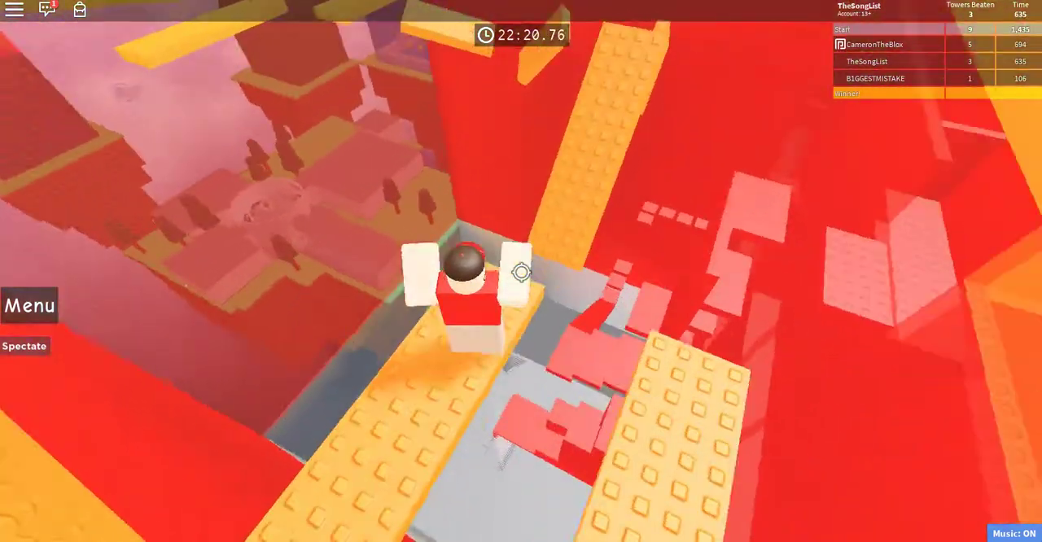
pyautogui.press('w')
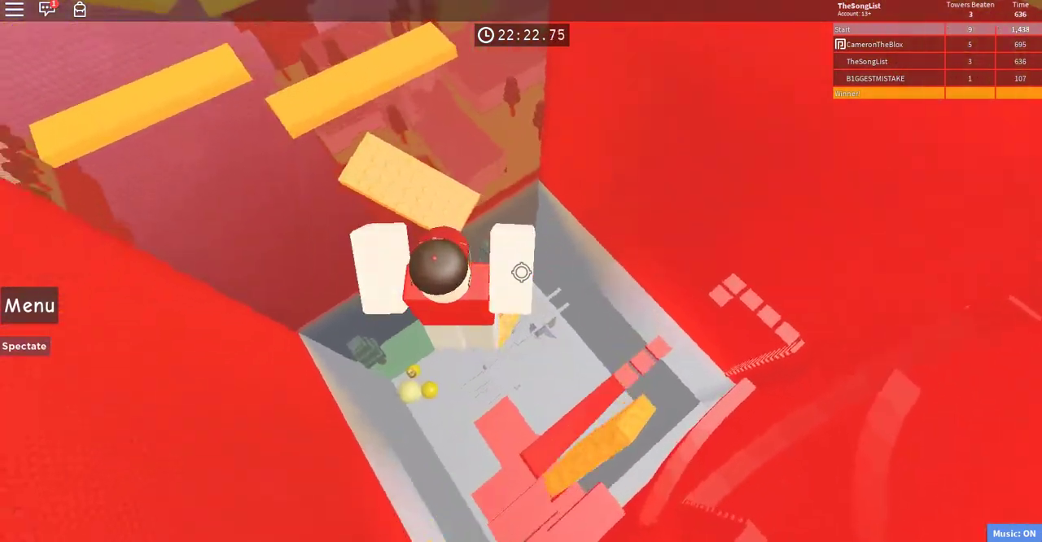
pyautogui.press('w')
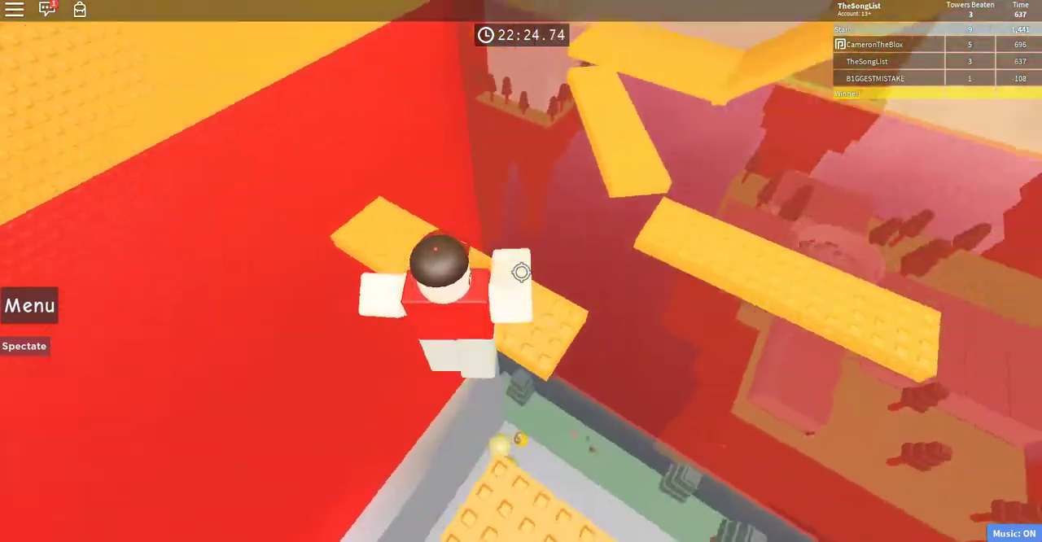
pyautogui.press('w')
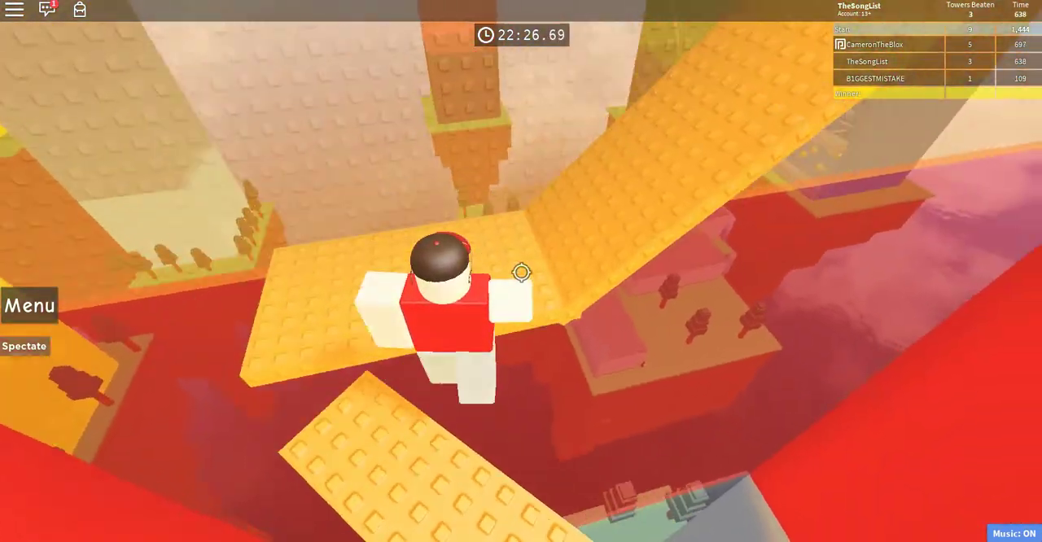
pyautogui.press('w')
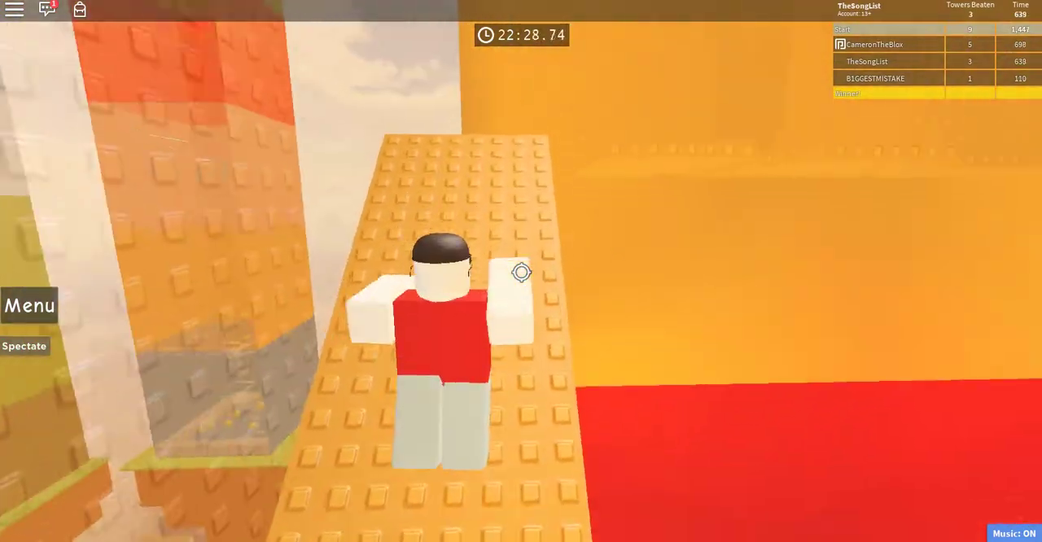
pyautogui.press('w')
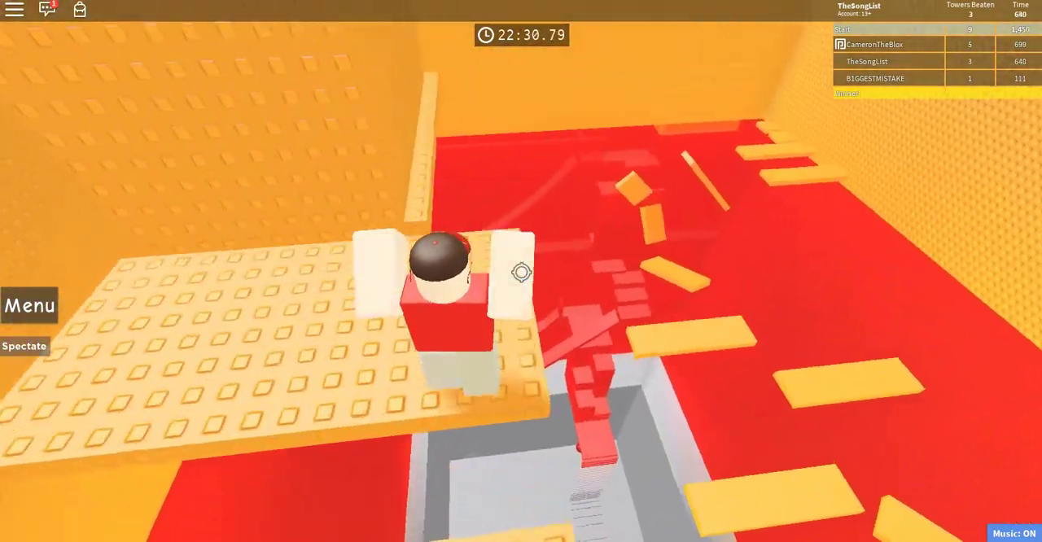
pyautogui.press('w')
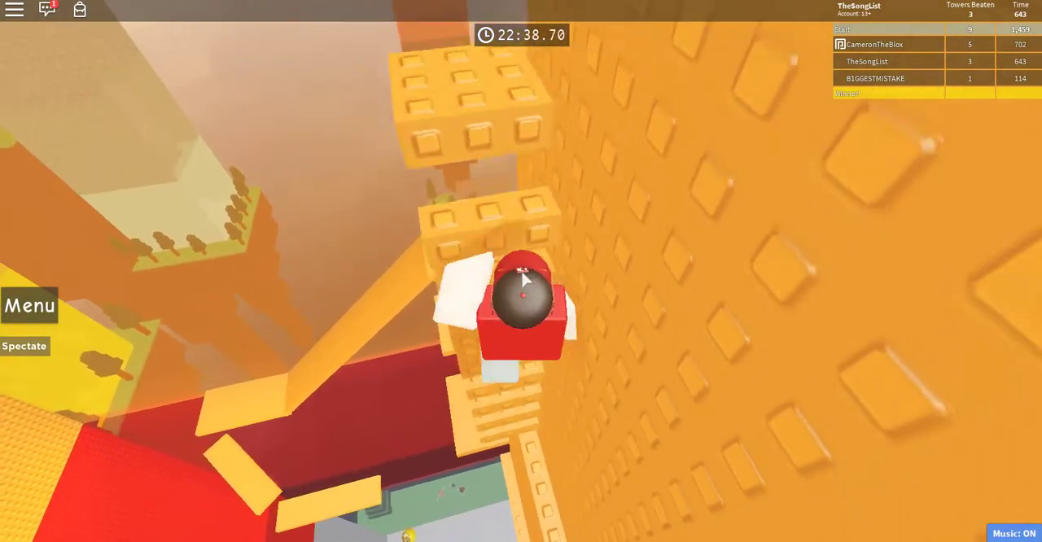
# Climb the orange tower wall and platforms, then the ladder up to the yellow floor
pyautogui.press('w')
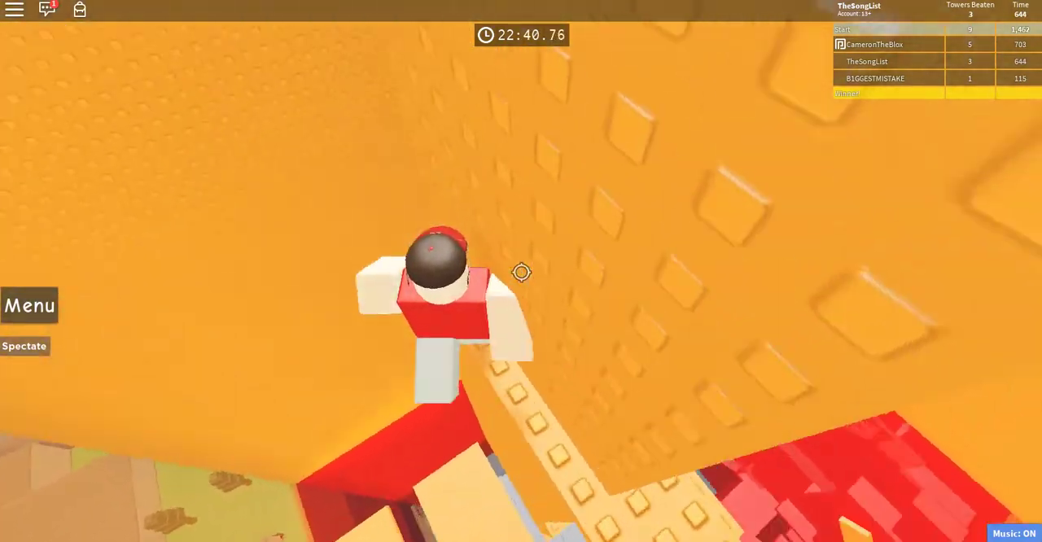
pyautogui.press('w')
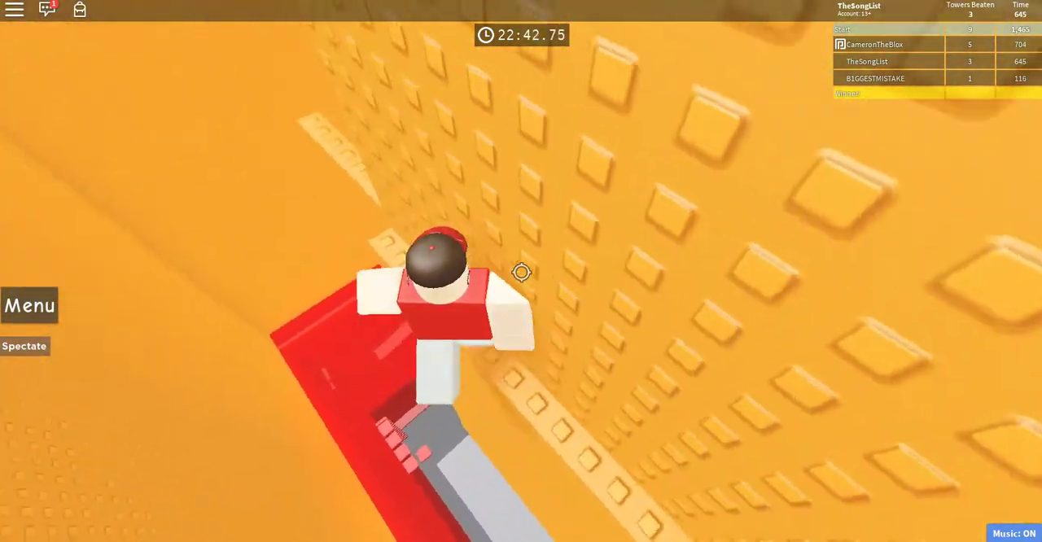
pyautogui.press('w')
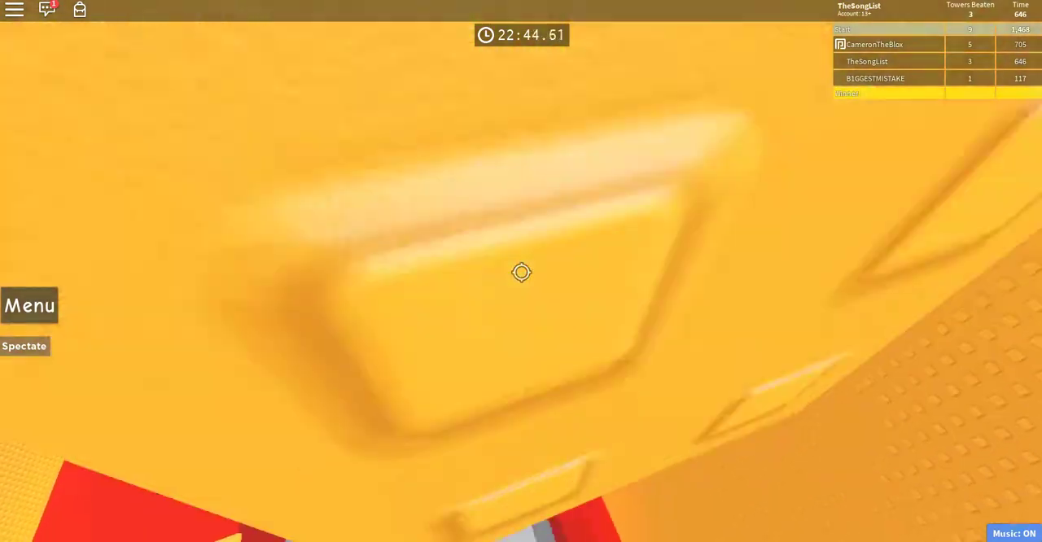
pyautogui.press('w')
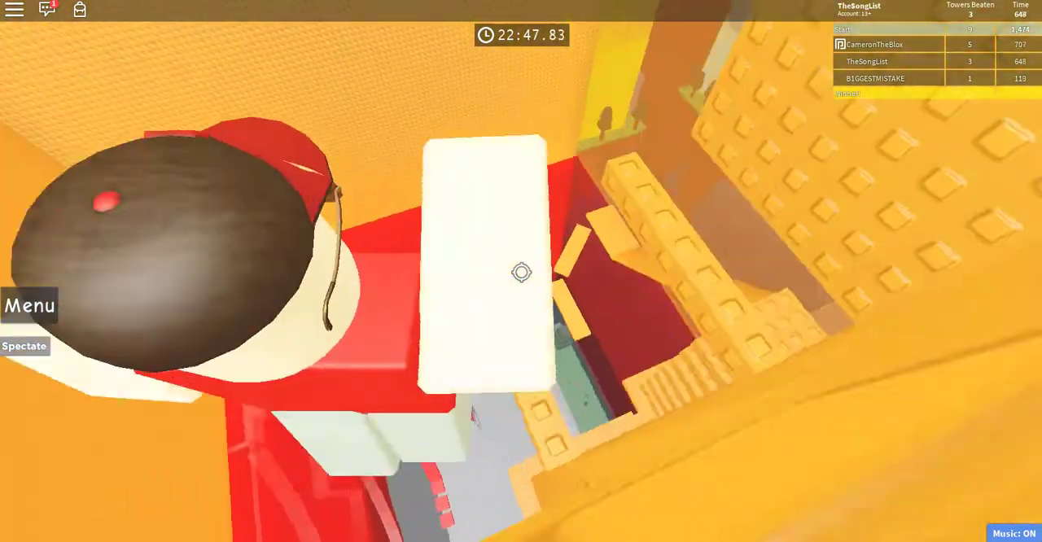
pyautogui.press('w')
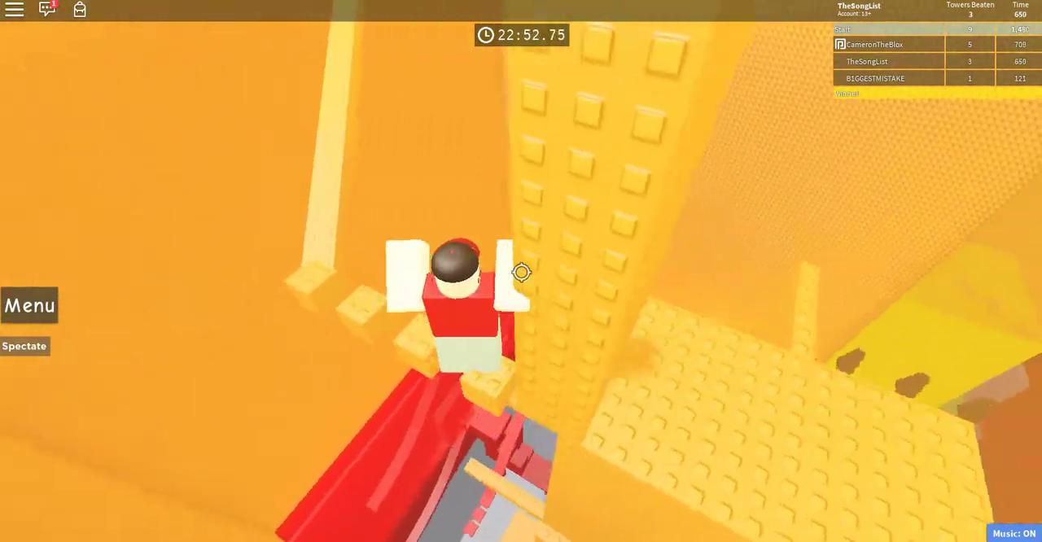
pyautogui.press('w')
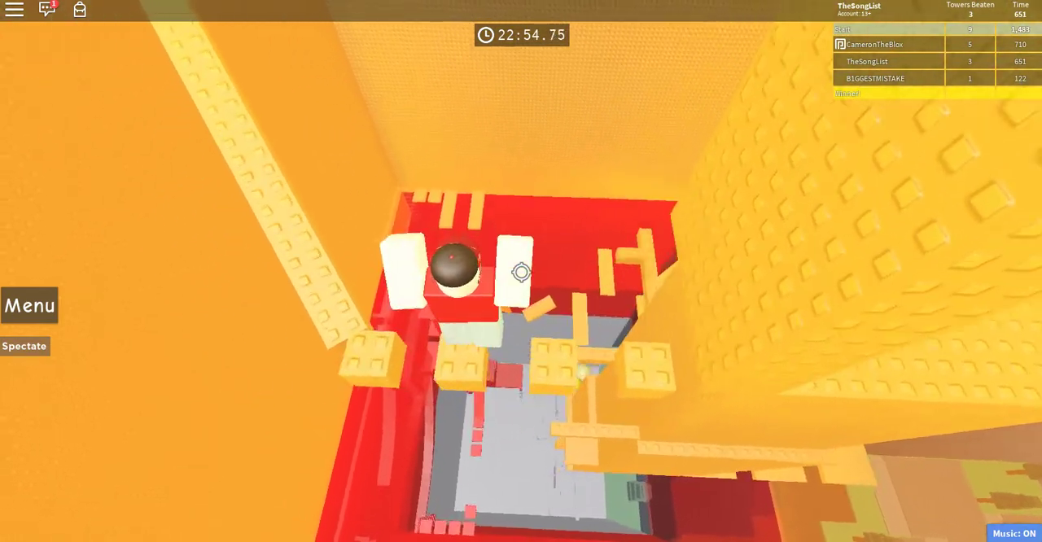
pyautogui.press('w')
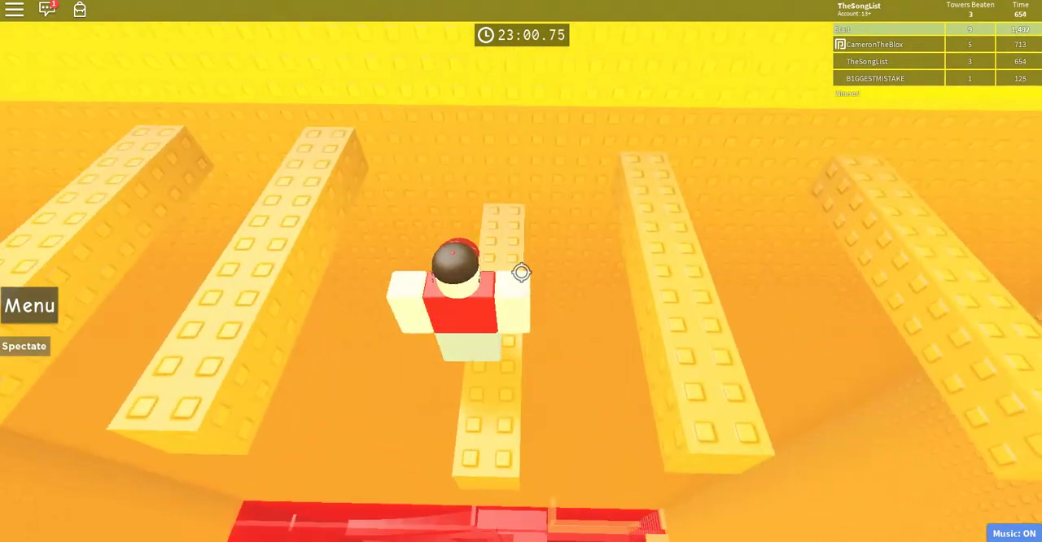
# Cross the first yellow ledge and narrow beam onto the yellow platform
pyautogui.press('w')
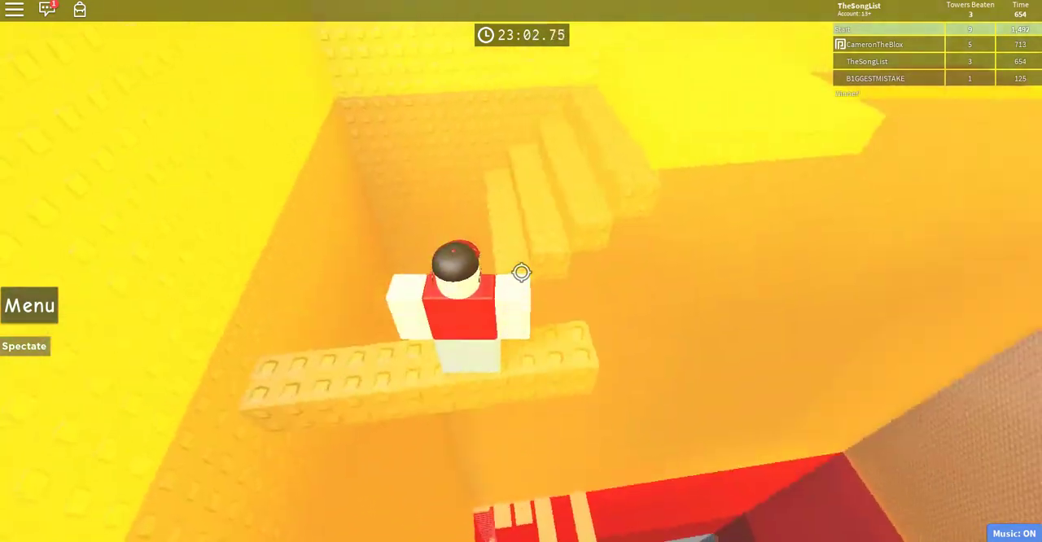
pyautogui.press('w')
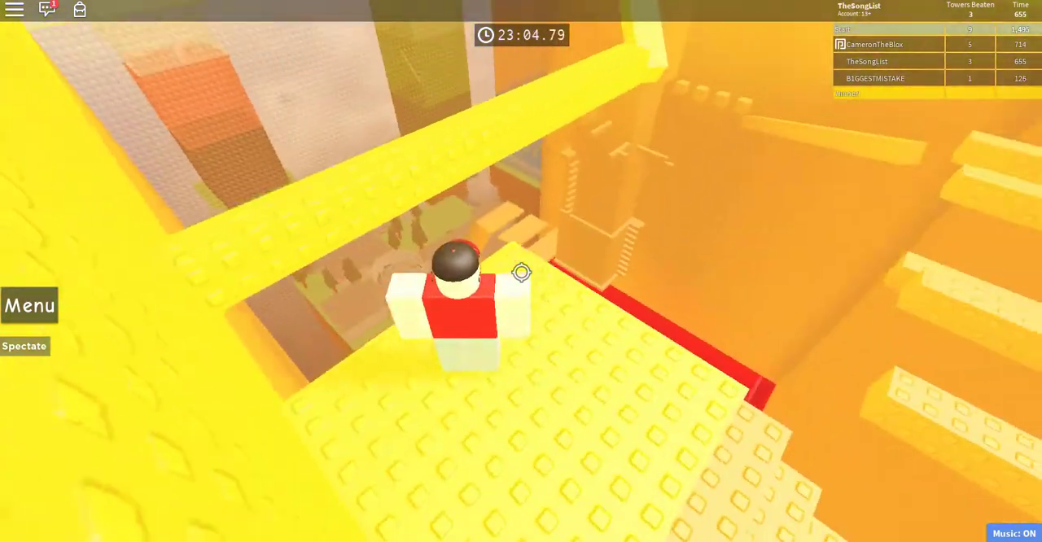
pyautogui.press('w')
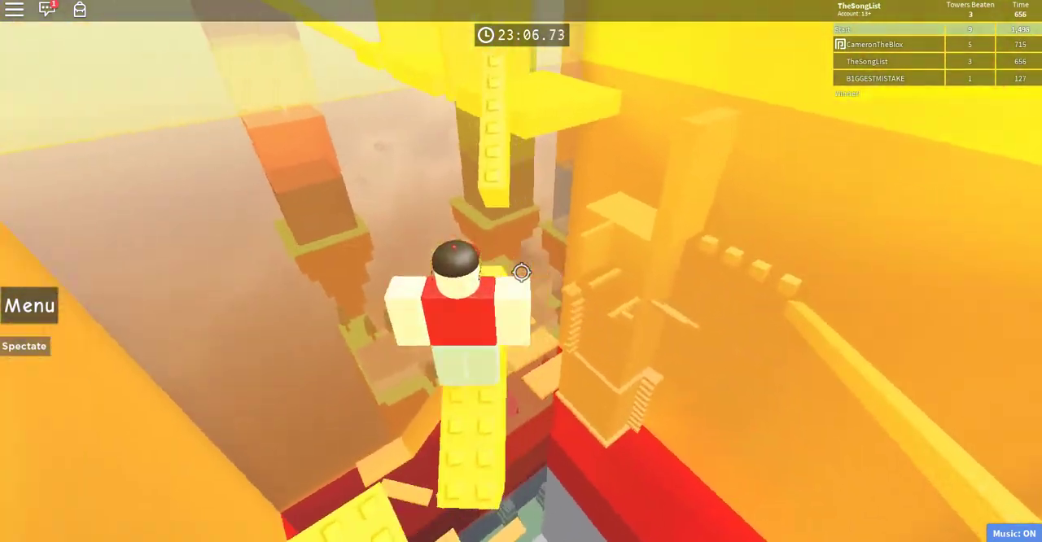
pyautogui.press('w')
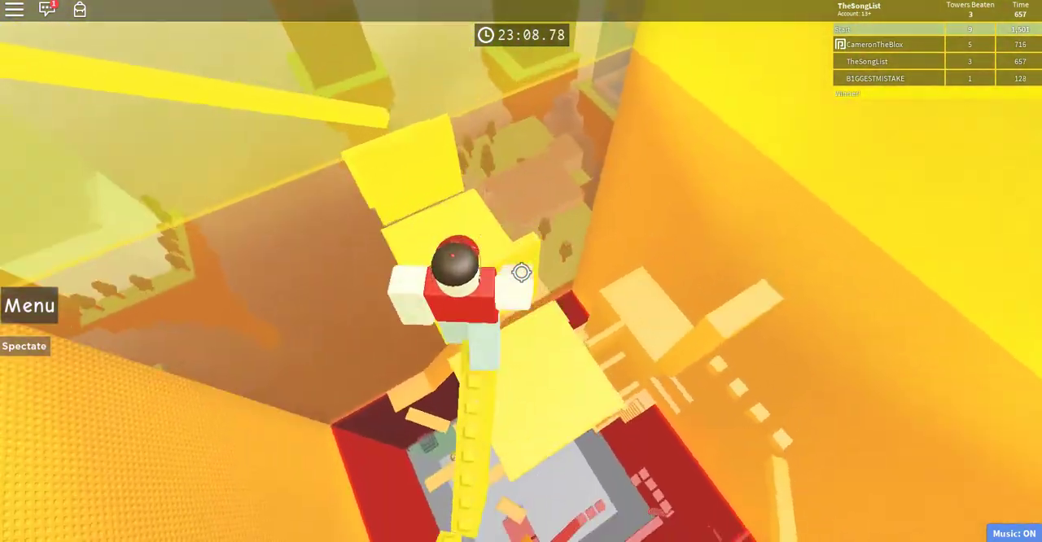
pyautogui.press('w')
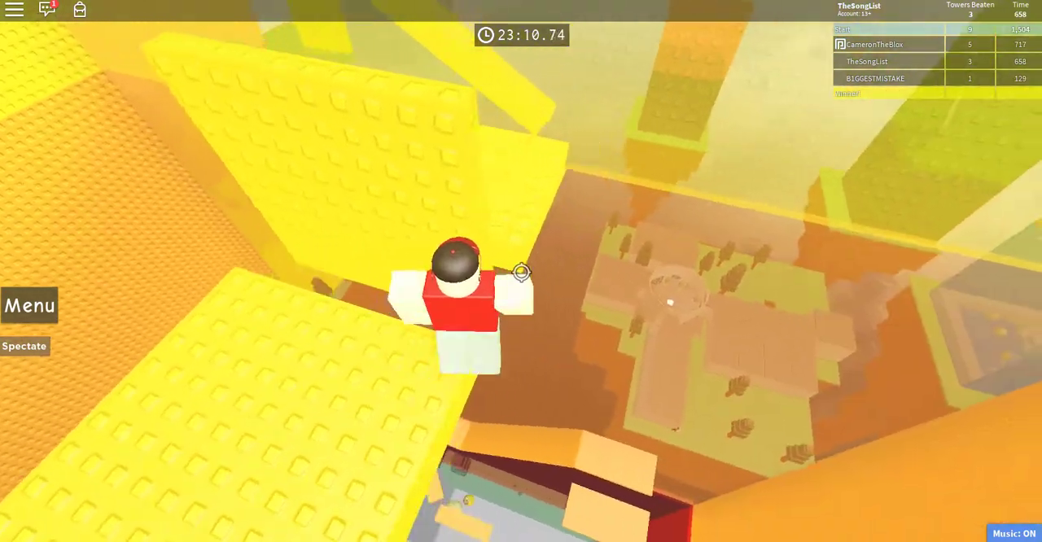
# Walk the next narrow yellow beams through to the wider yellow platform
pyautogui.press('w')
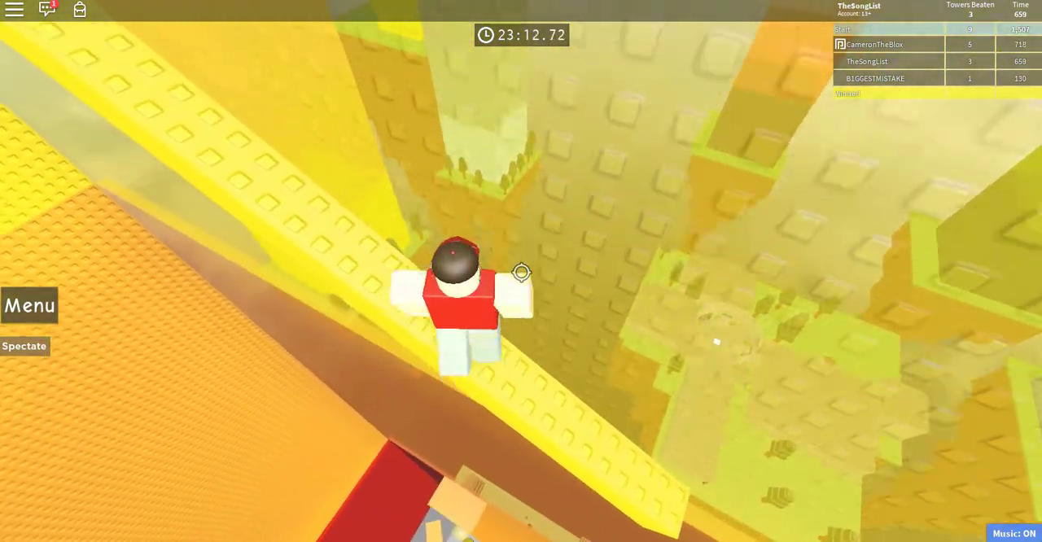
pyautogui.press('w')
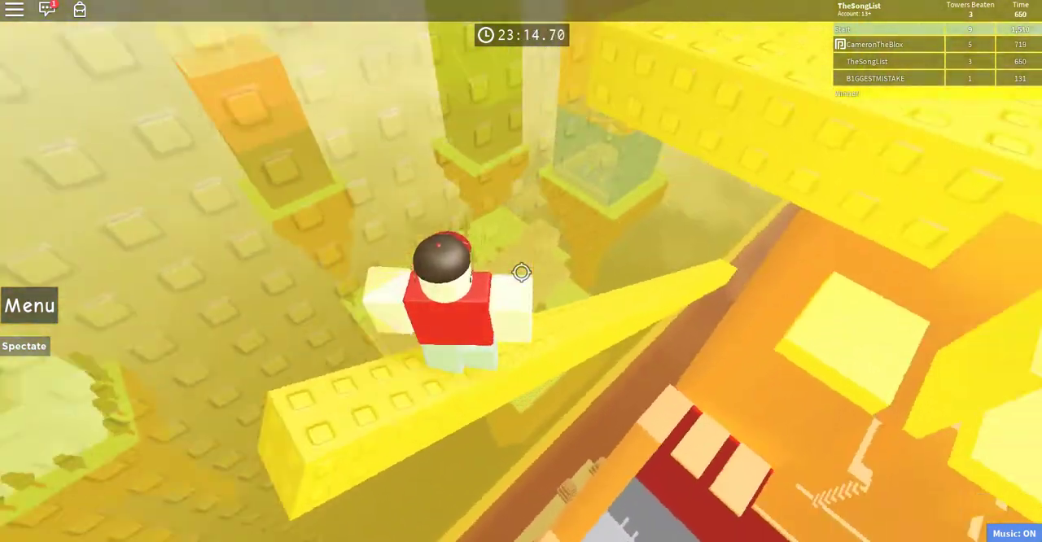
pyautogui.press('w')
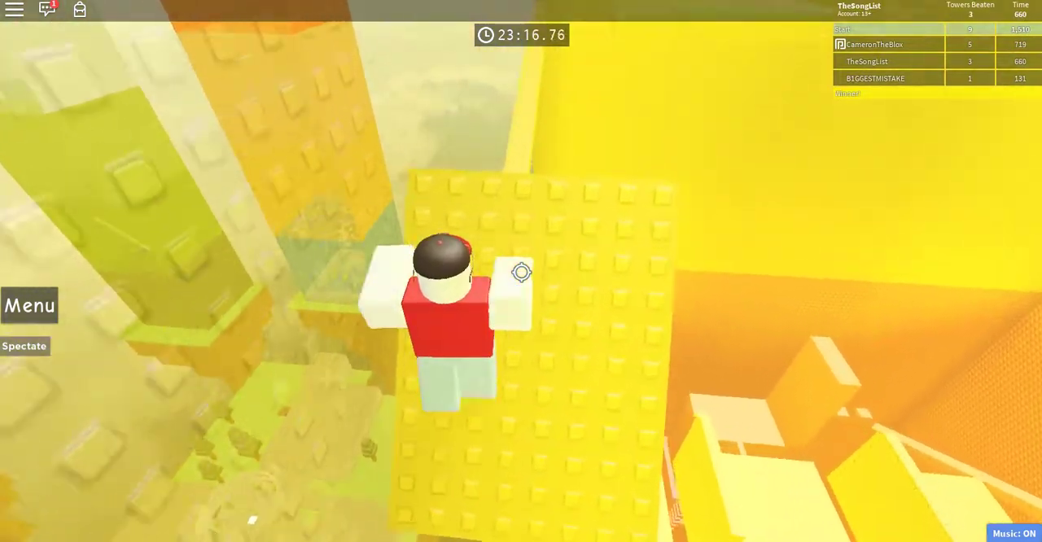
pyautogui.press('w')
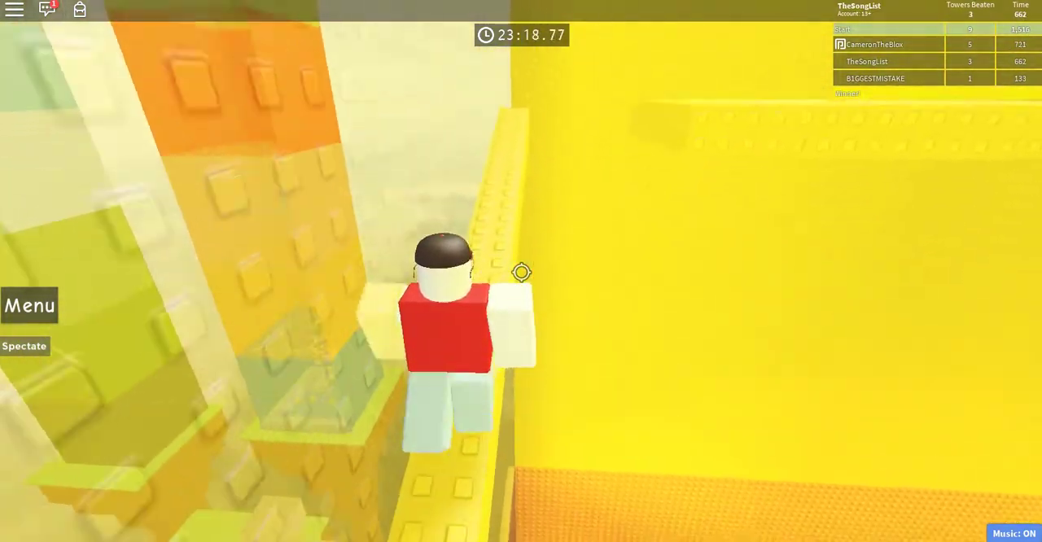
pyautogui.press('w')
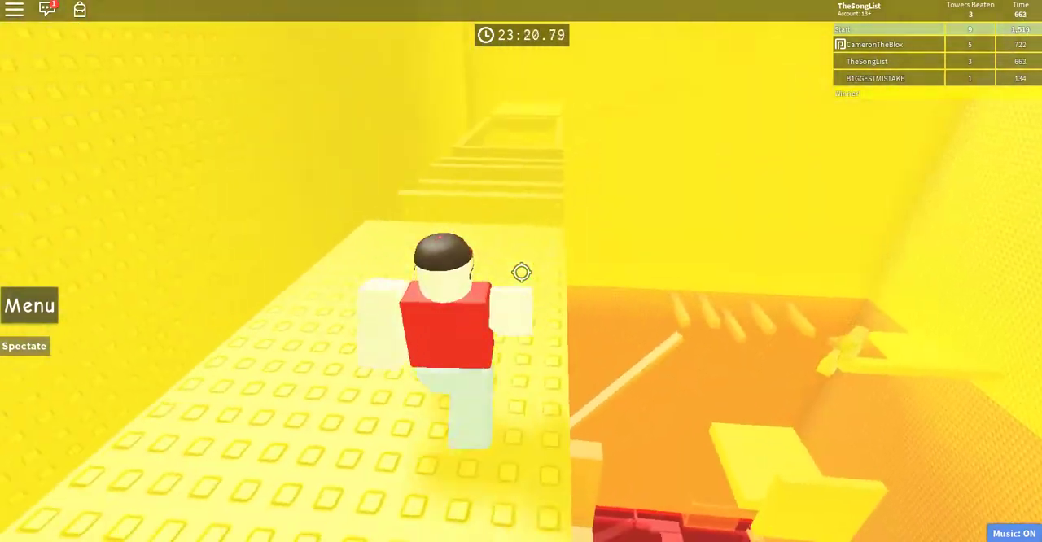
# Line up with the beam over the gap and walk across it
pyautogui.press('w')
pyautogui.press('w')
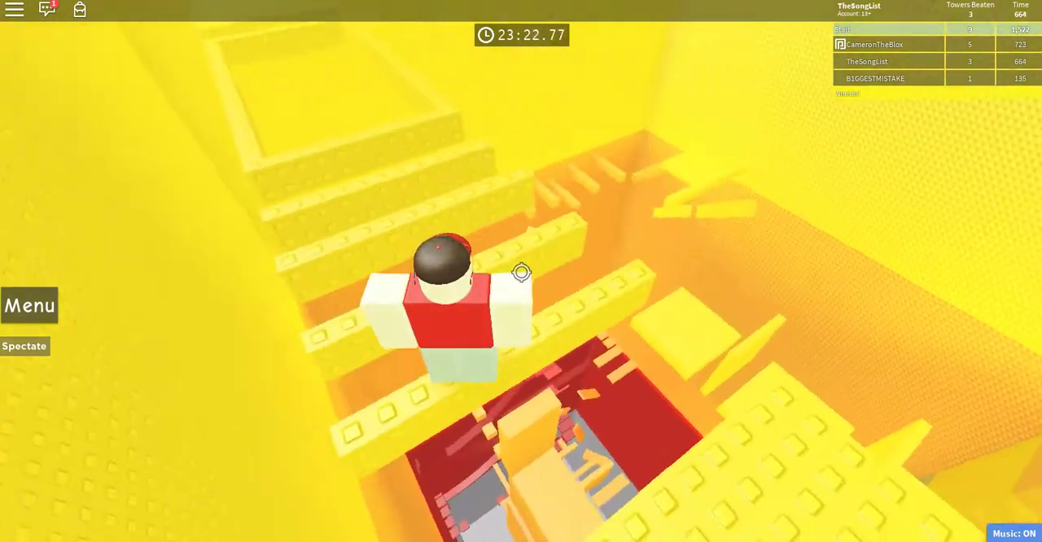
pyautogui.press('w')
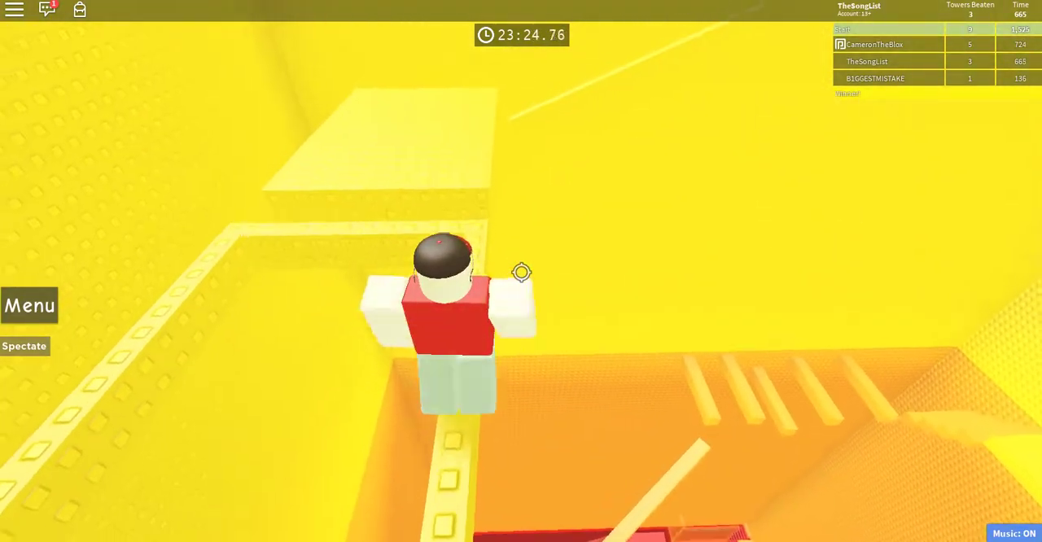
pyautogui.press('w')
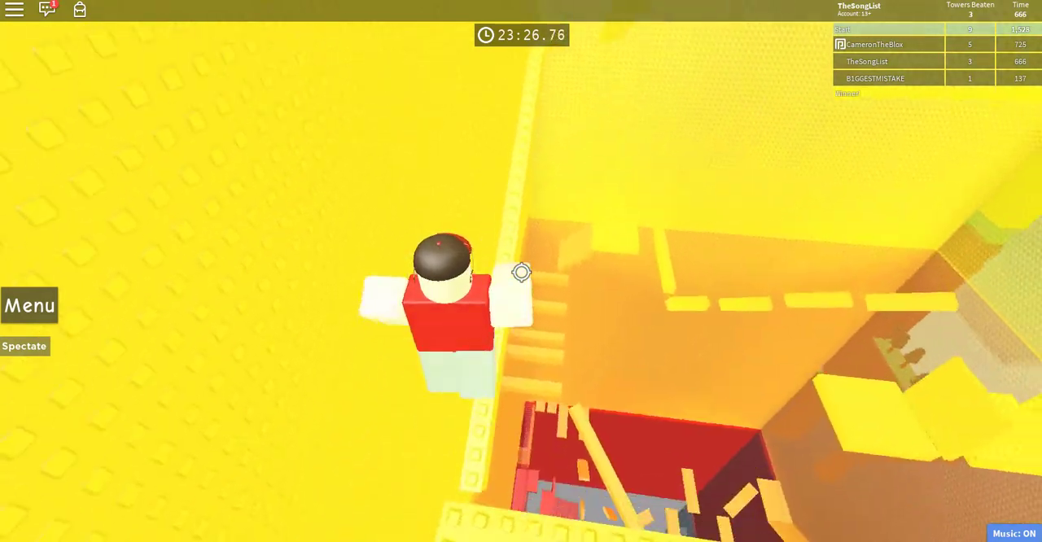
# Climb the ladder high up inside the yellow tower
pyautogui.press('w')
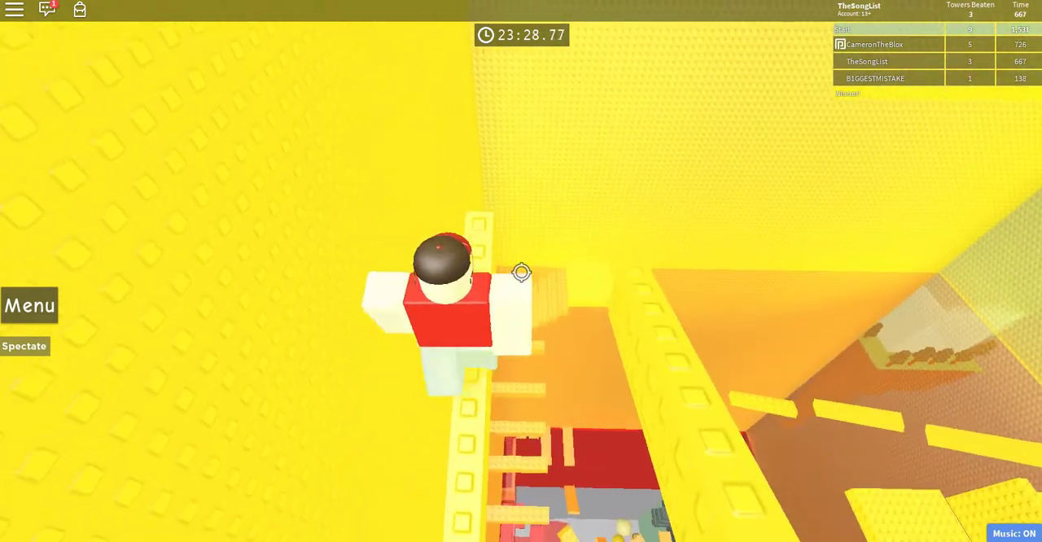
pyautogui.press('w')
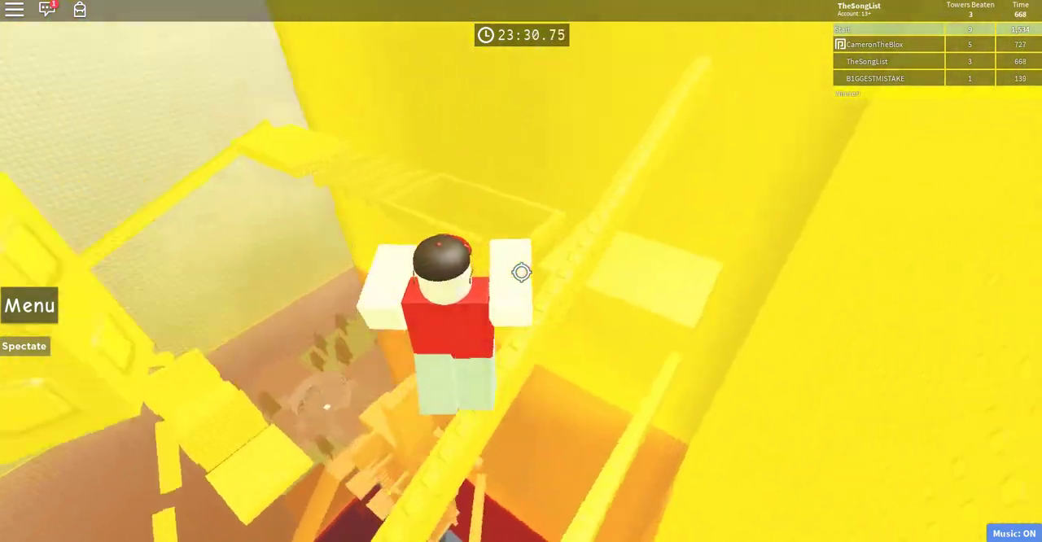
pyautogui.press('w')
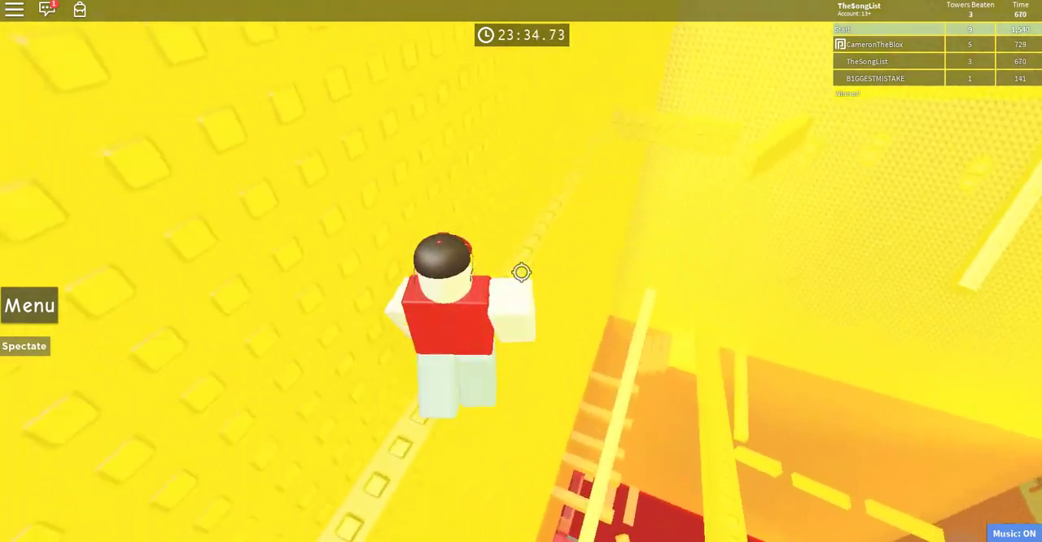
pyautogui.press('w')
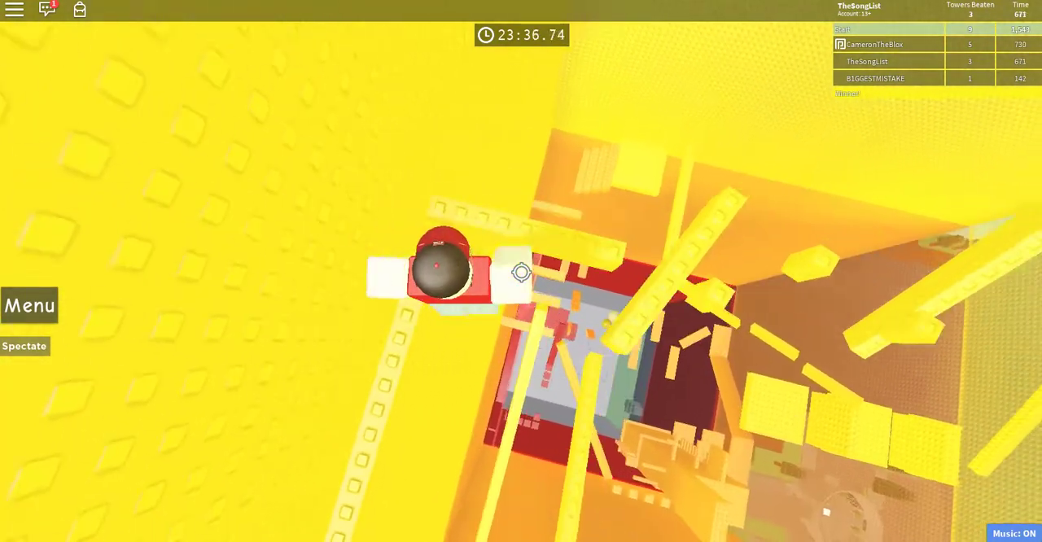
pyautogui.press('w')
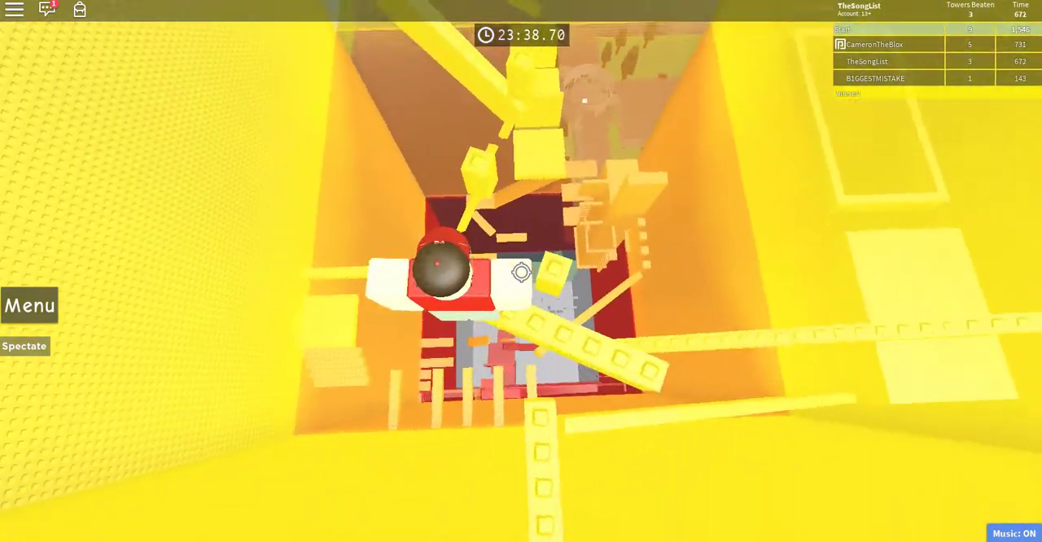
pyautogui.press('w')
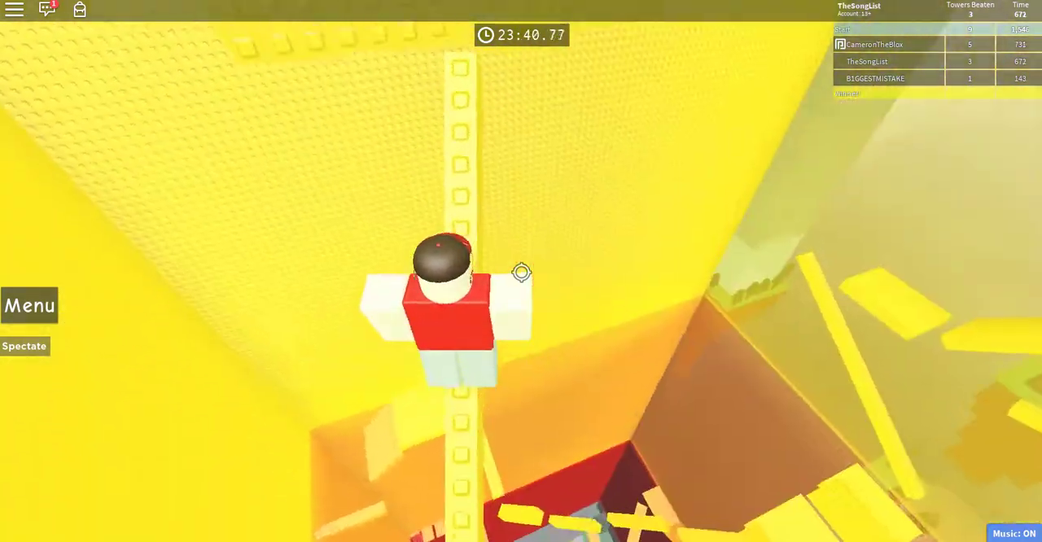
# Cross the green platforms and narrow beam over the gap toward the green wall
pyautogui.press('w')
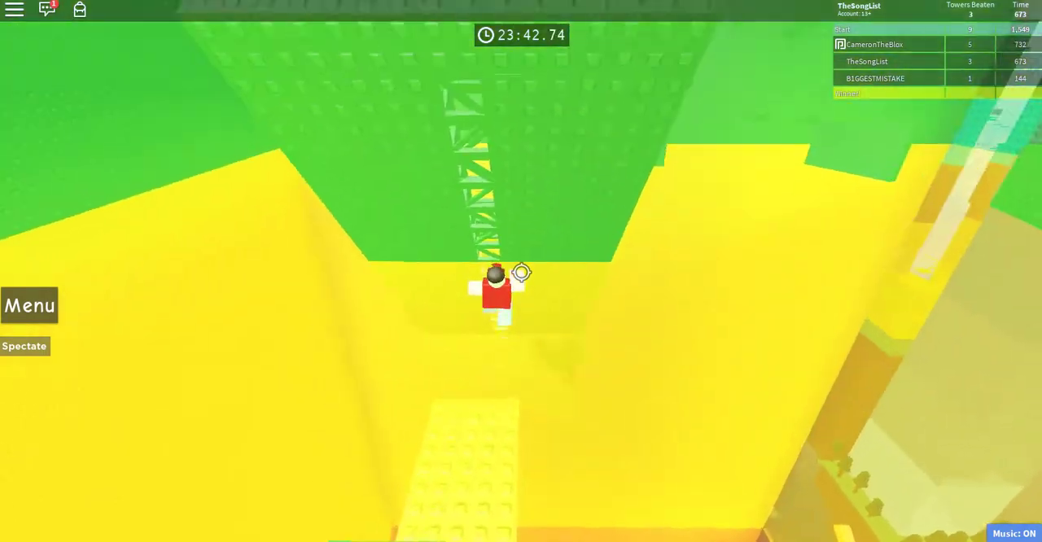
pyautogui.press('w')
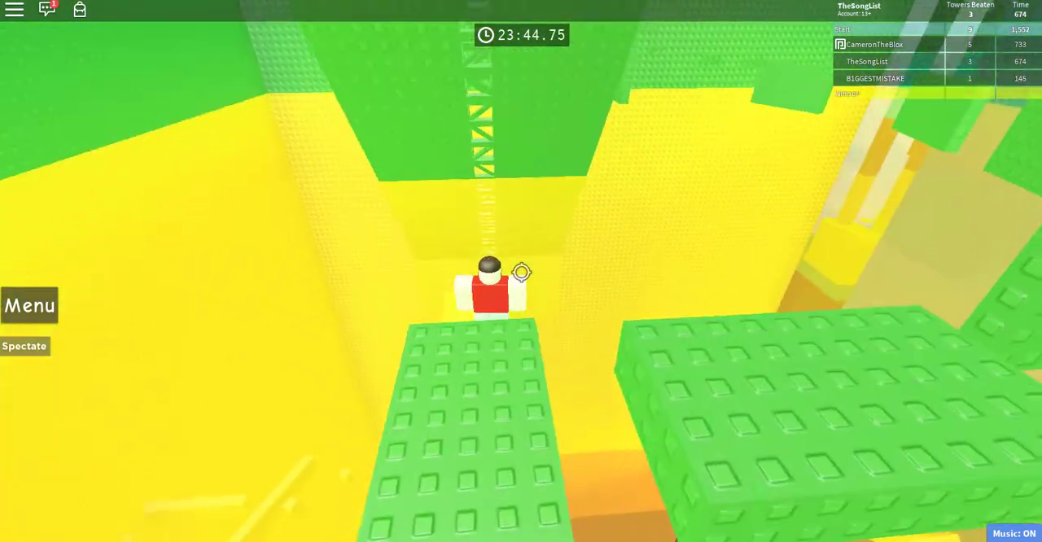
pyautogui.press('w')
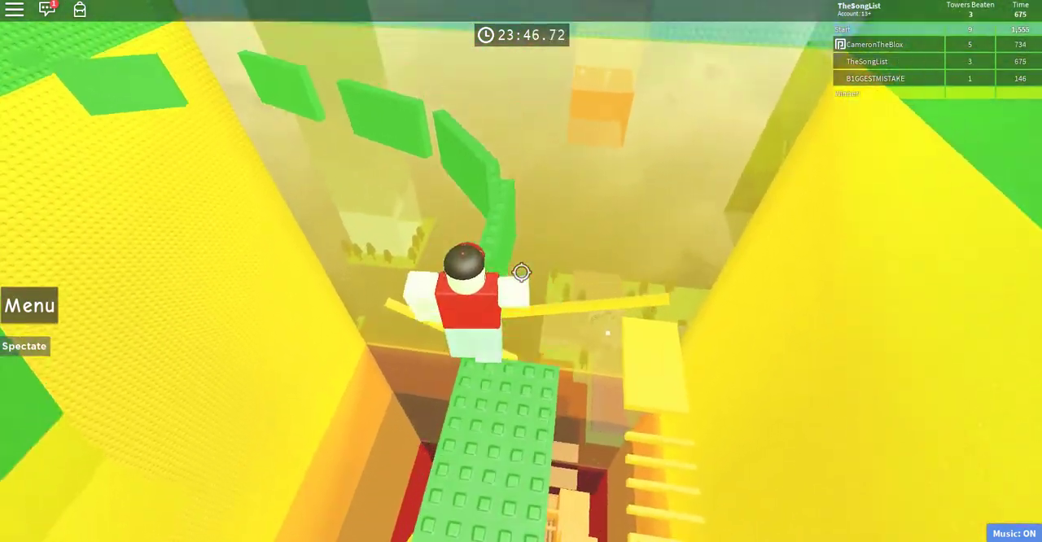
pyautogui.press('w')
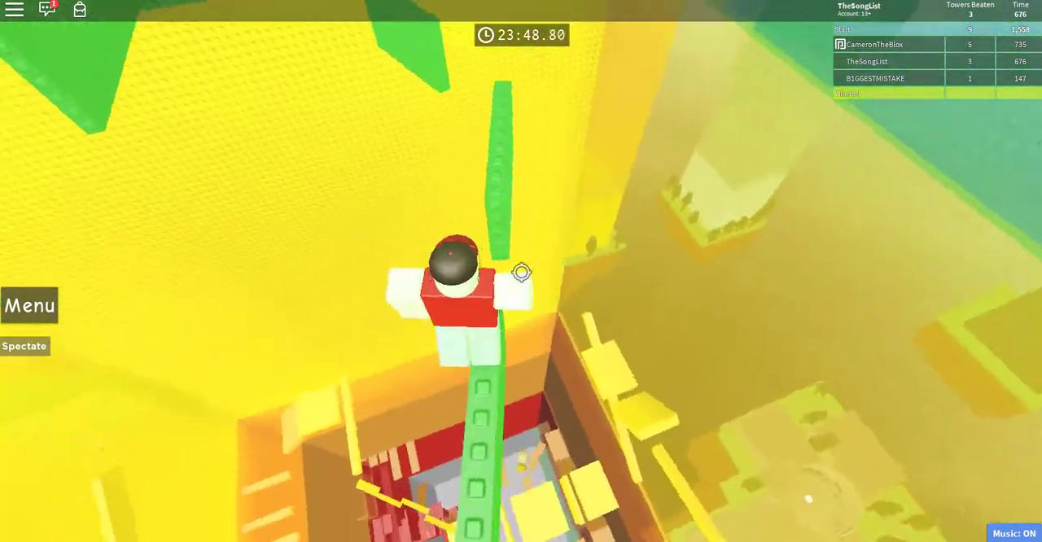
pyautogui.press('w')
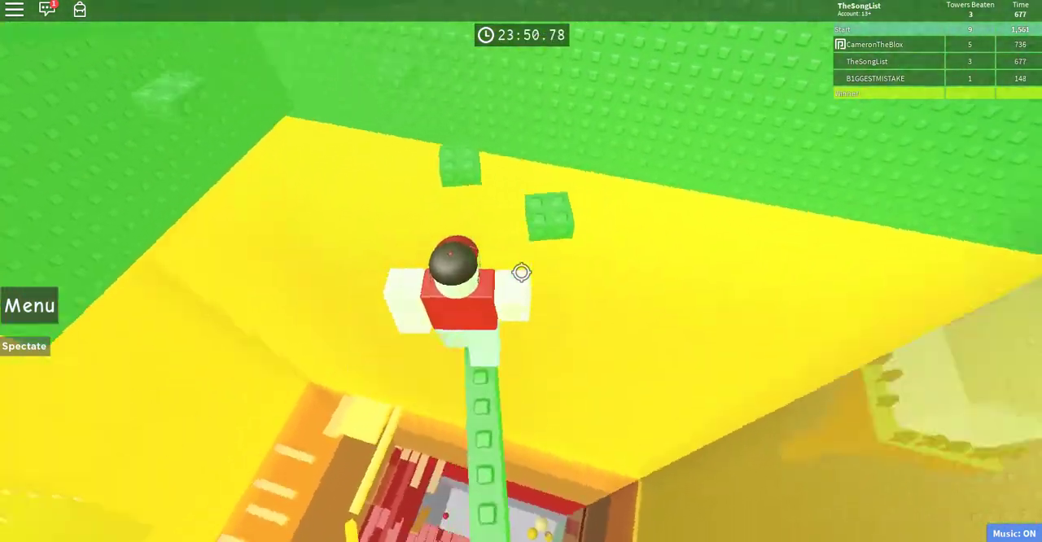
# Follow the ledge beside the shaft and climb the green truss to the green floor
pyautogui.press('w')
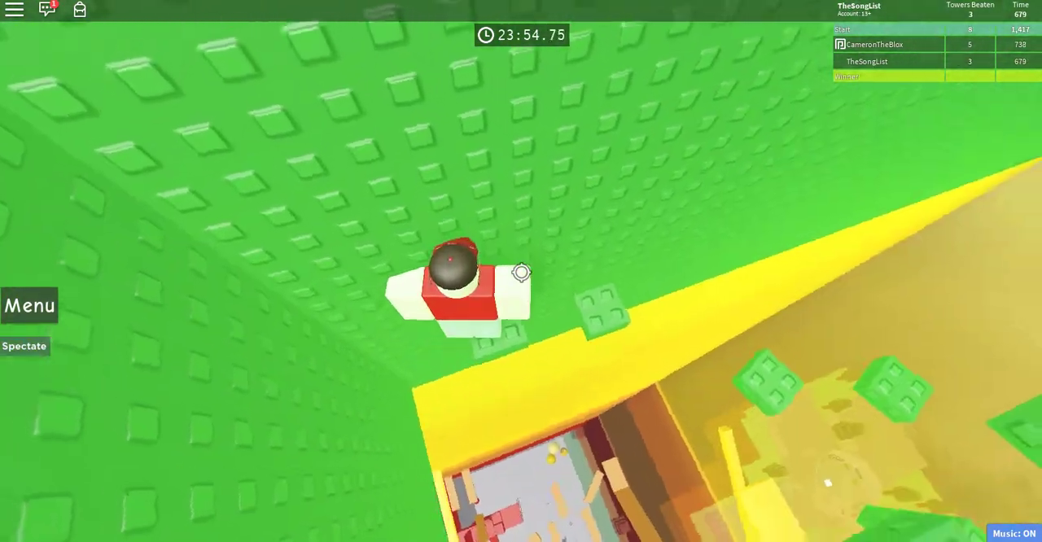
pyautogui.press('w')
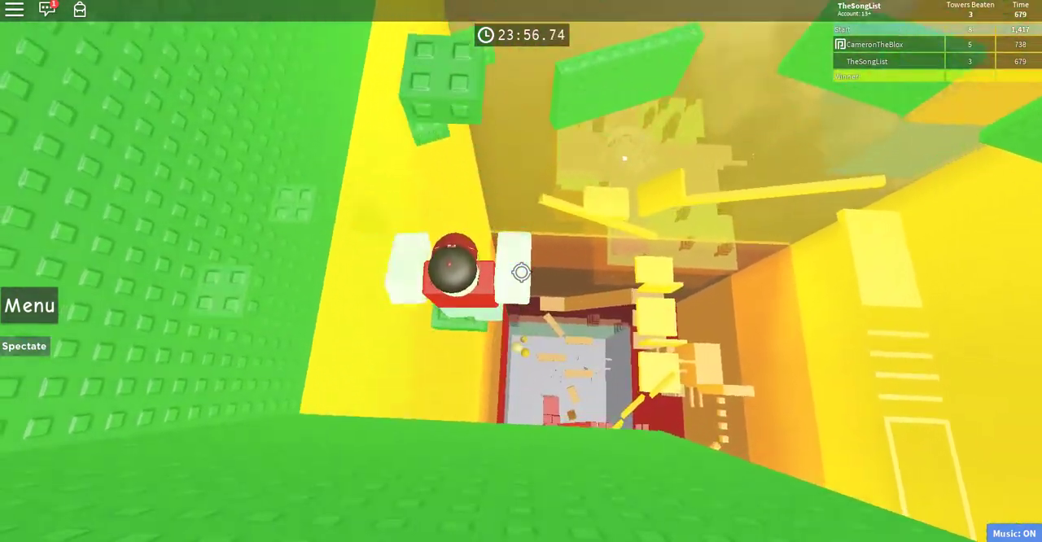
pyautogui.press('w')
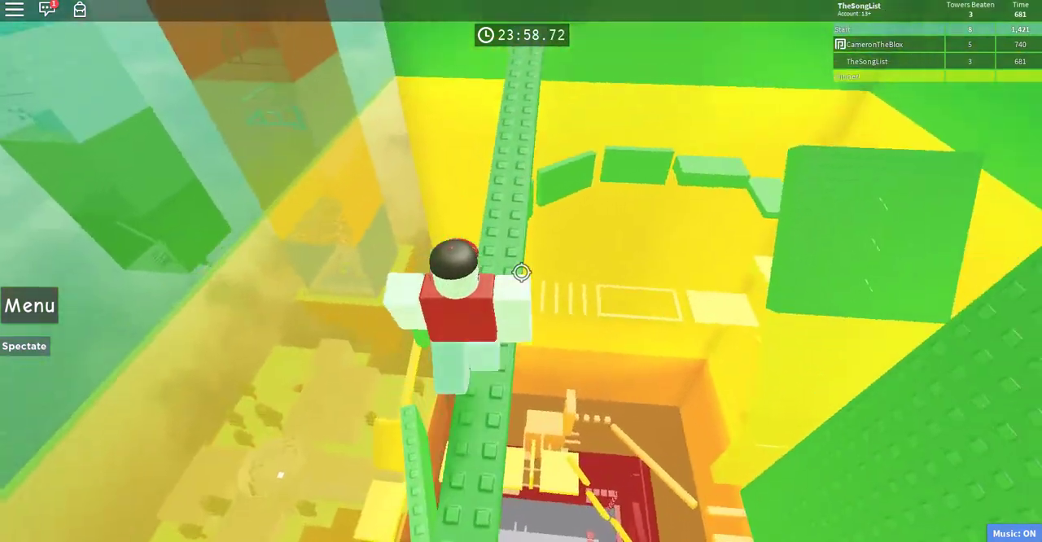
pyautogui.press('w')
pyautogui.press('w')
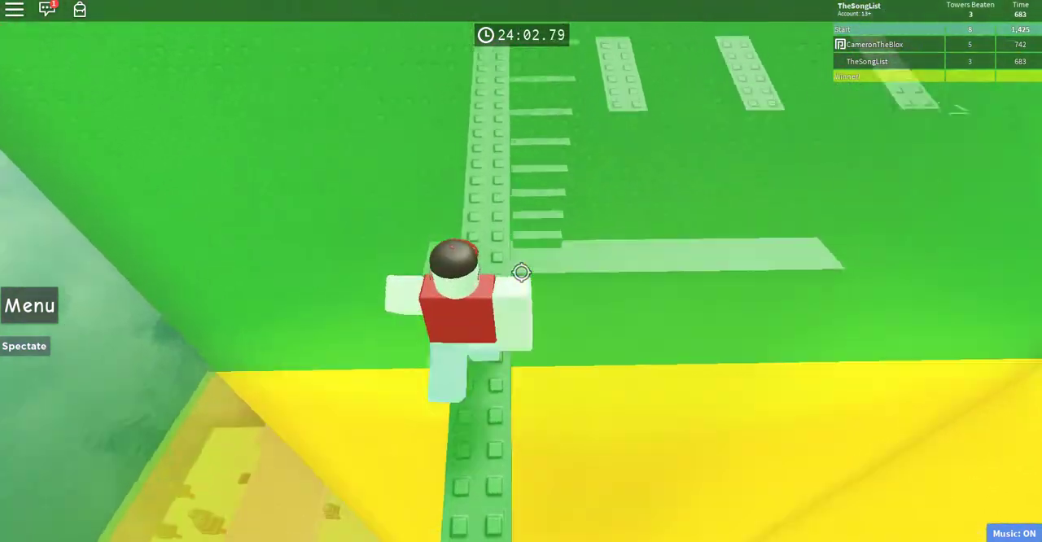
# Edge along the green floor and truss toward the hanging platforms
pyautogui.press('w')
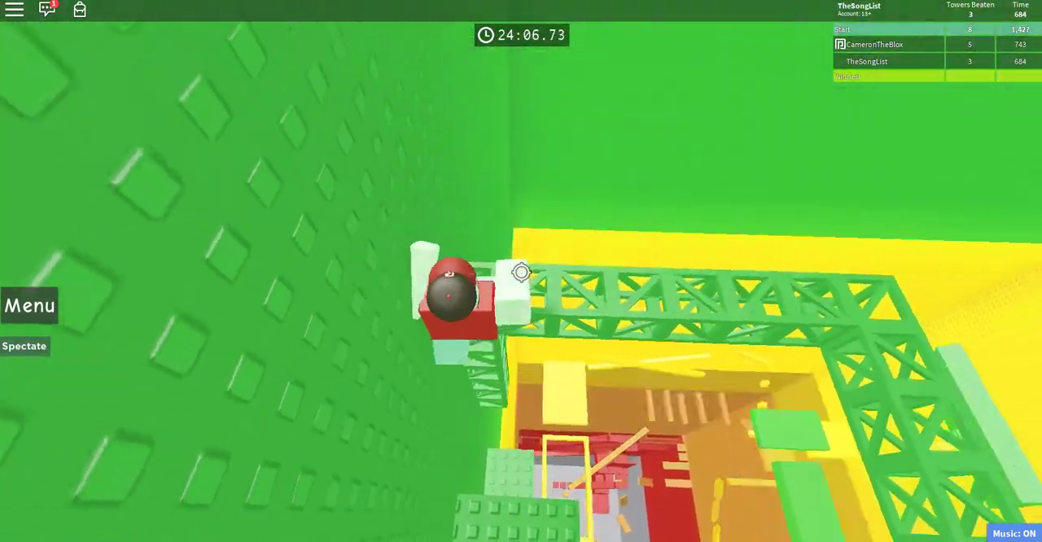
pyautogui.press('w')
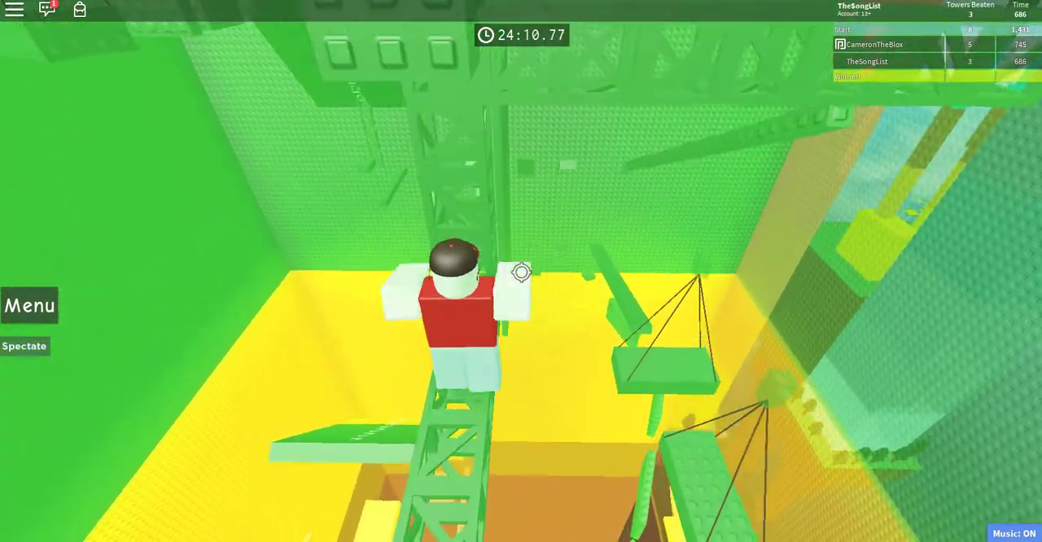
pyautogui.press('w')
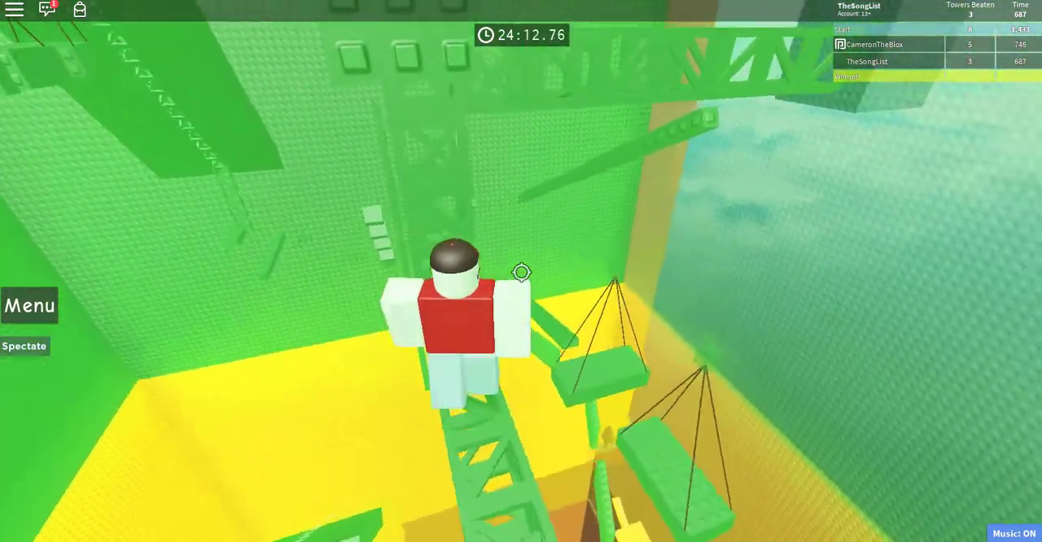
pyautogui.press('w')
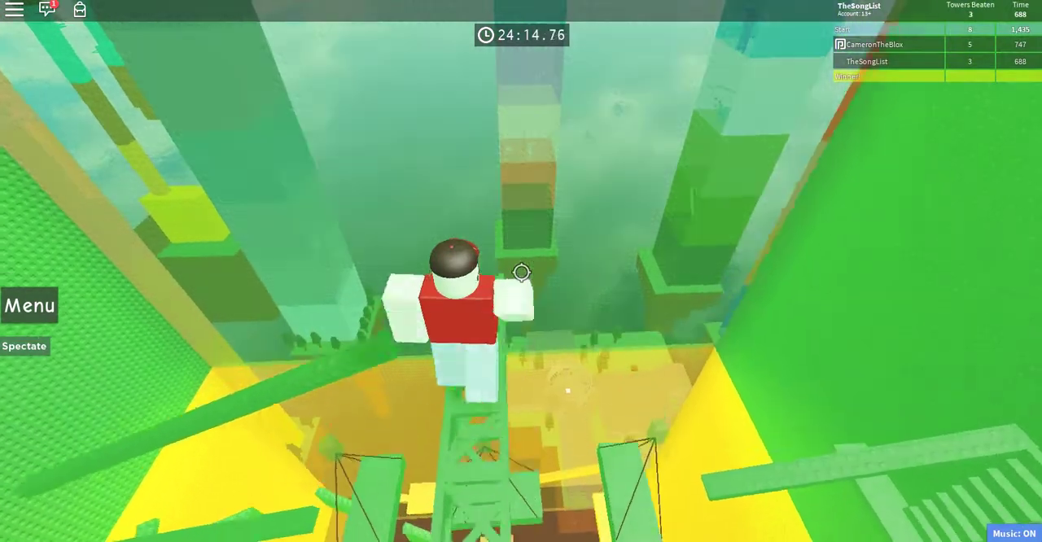
# Jump across the floating green blocks and land on the green floor level
pyautogui.press('w')
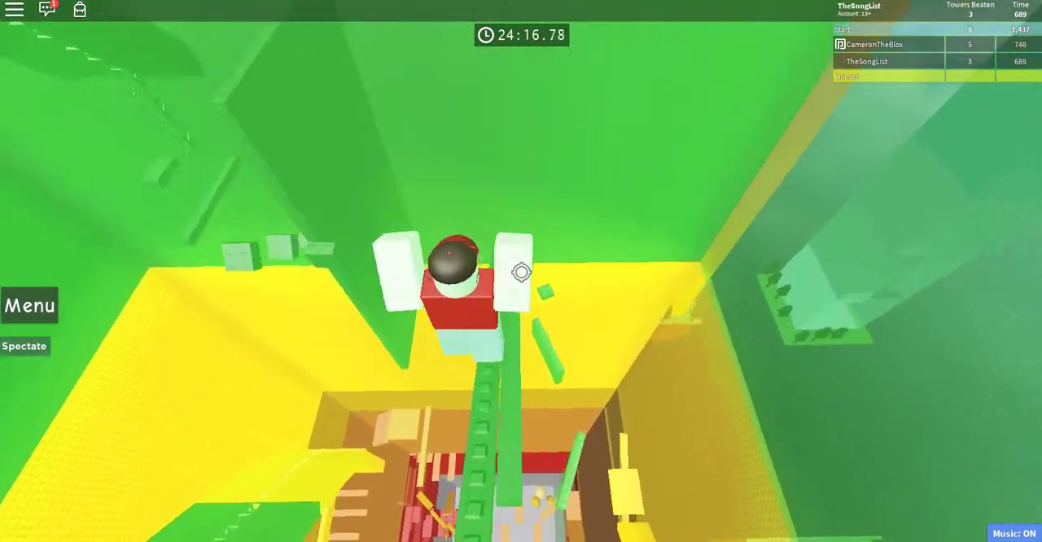
pyautogui.press('w')
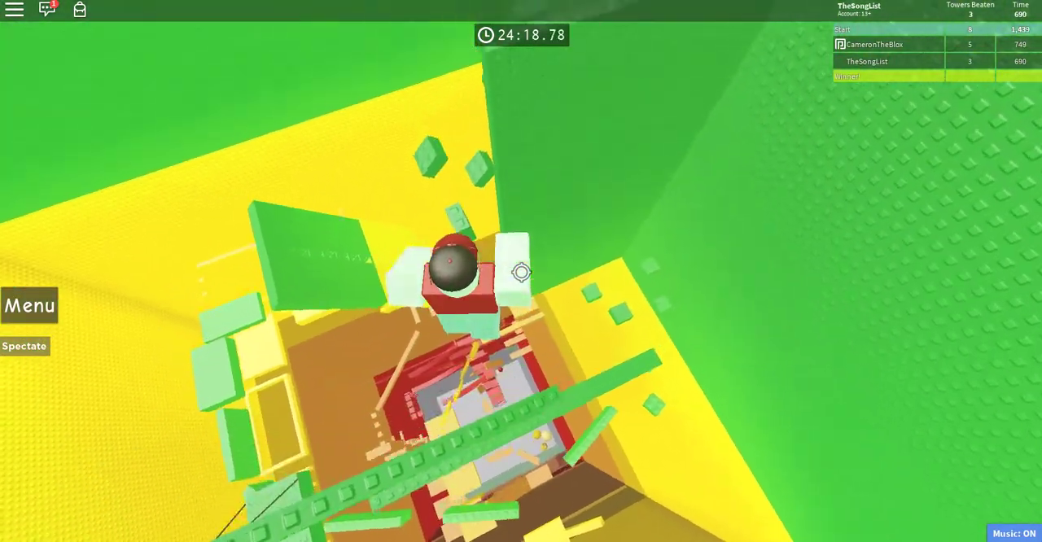
pyautogui.press('w')
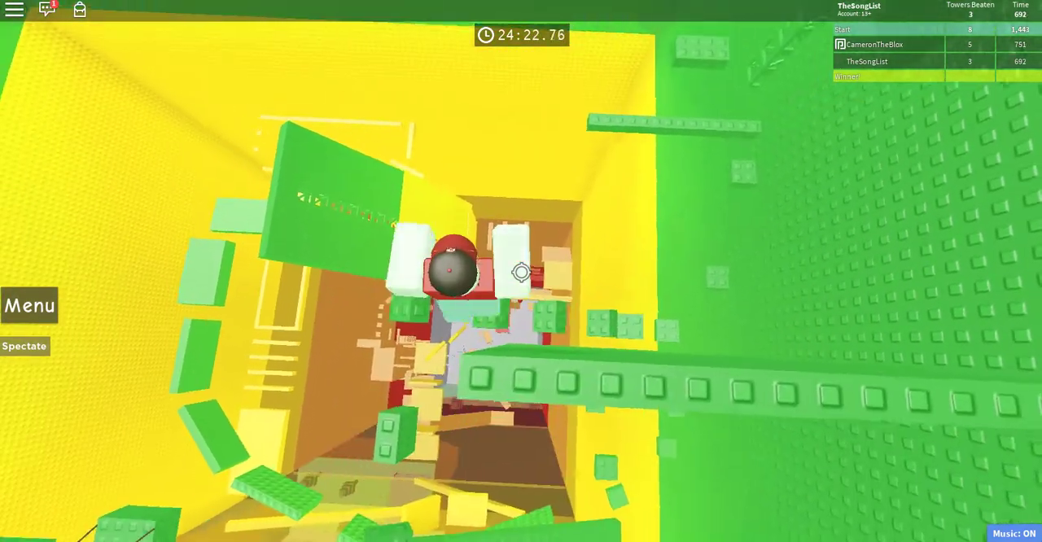
pyautogui.press('space')
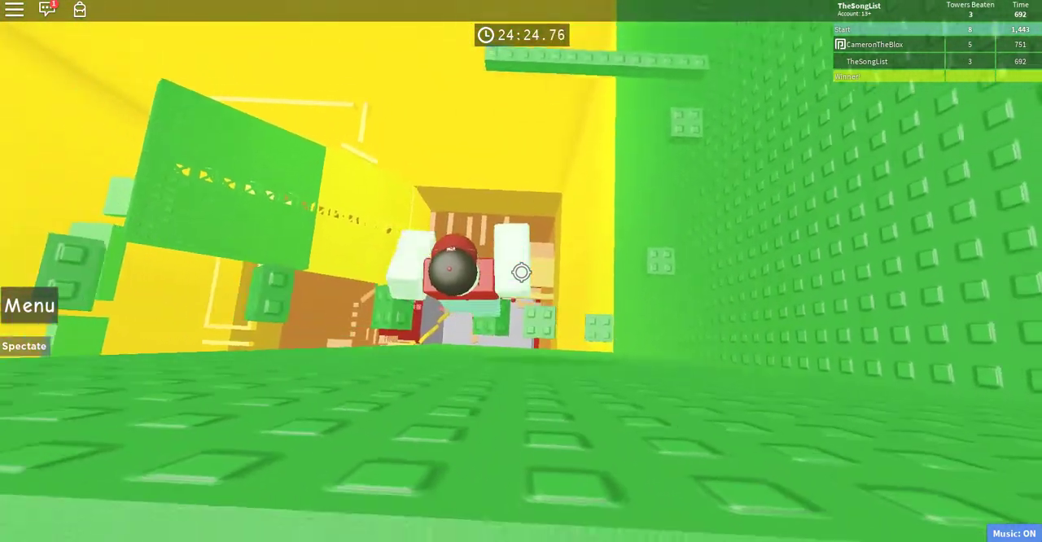
# Walk the thin beam across the green floor toward the truss
pyautogui.press('w')
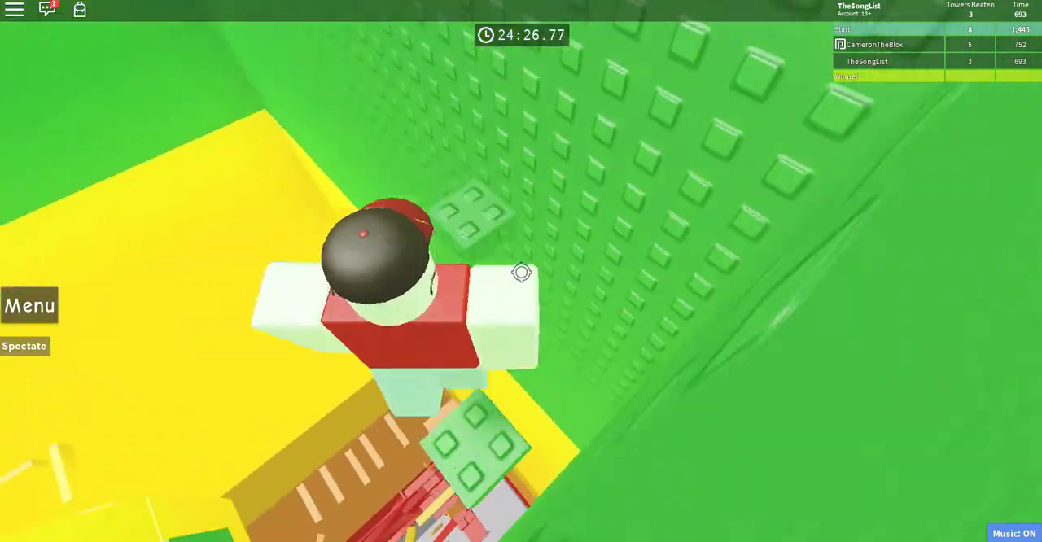
pyautogui.press('w')
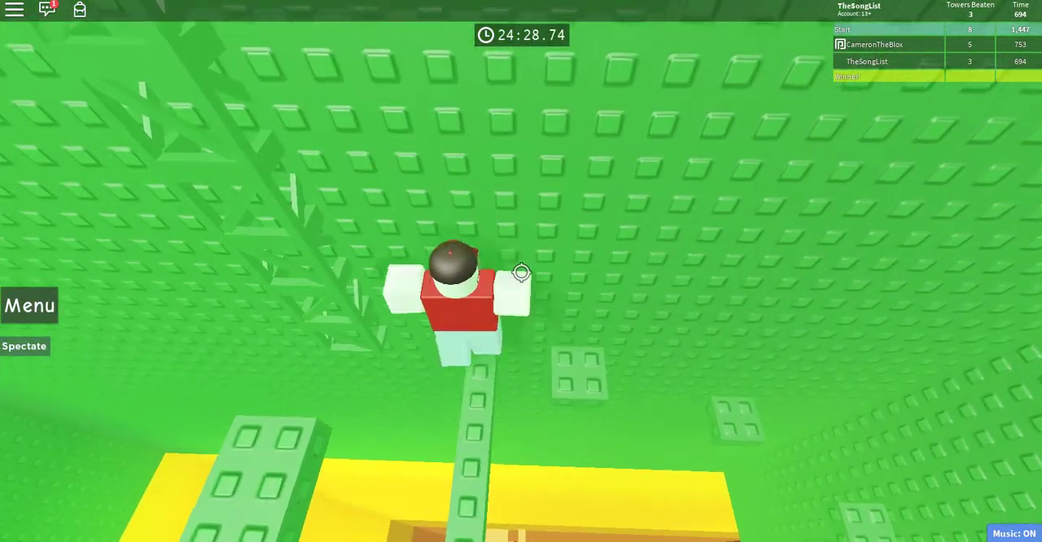
pyautogui.press('w')
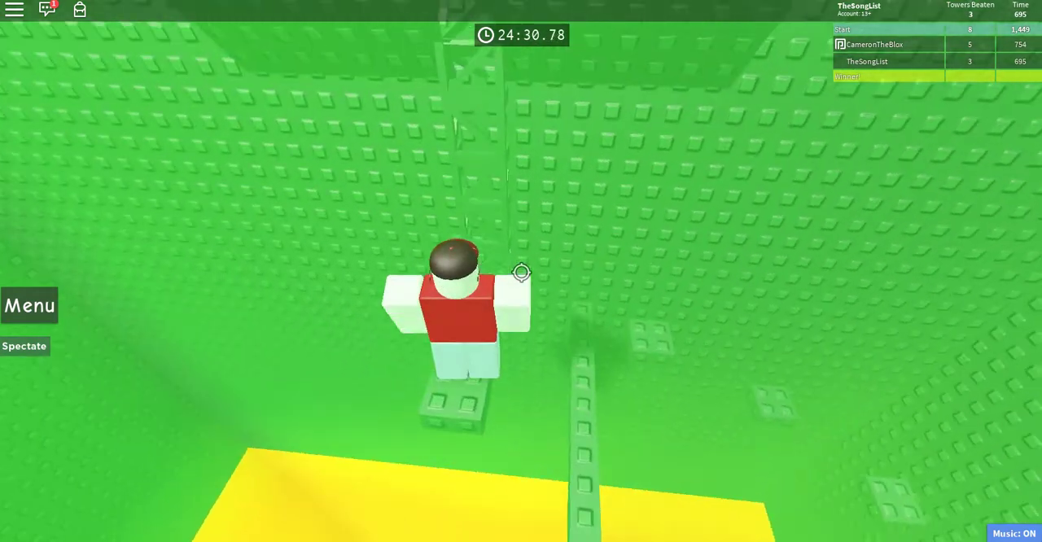
pyautogui.press('w')
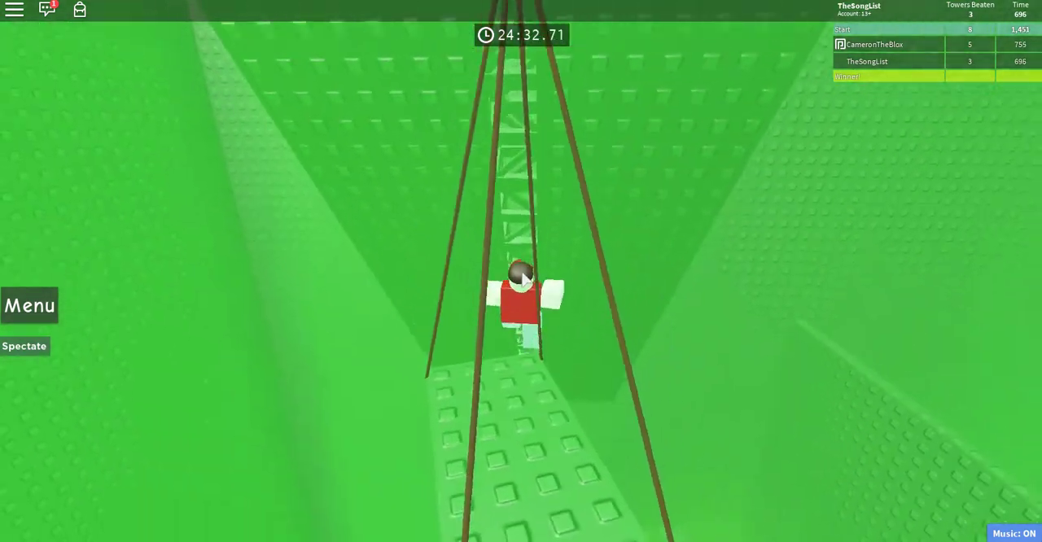
# Climb the pole past the green block and cross the girders and truss frame
pyautogui.press('w')
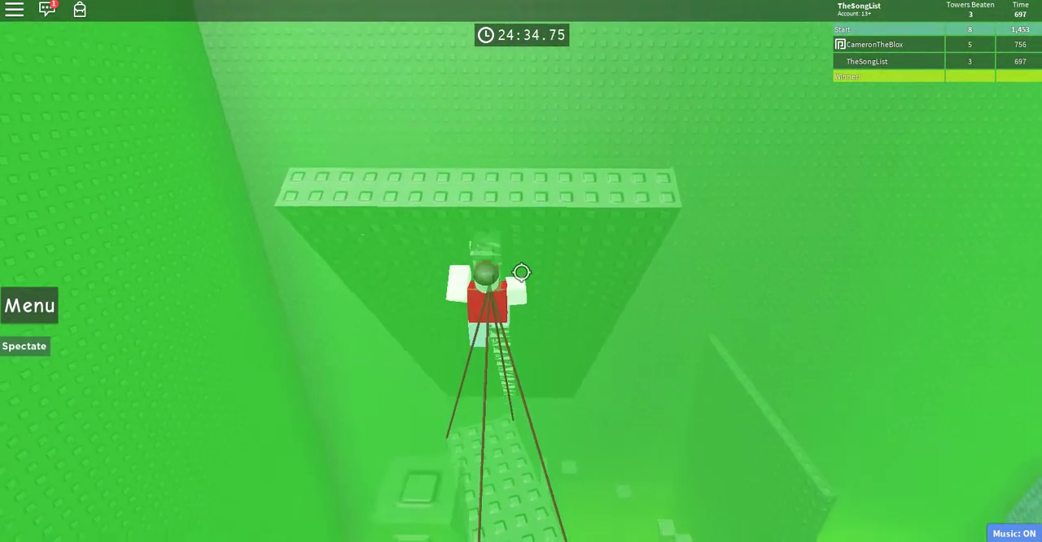
pyautogui.press('w')
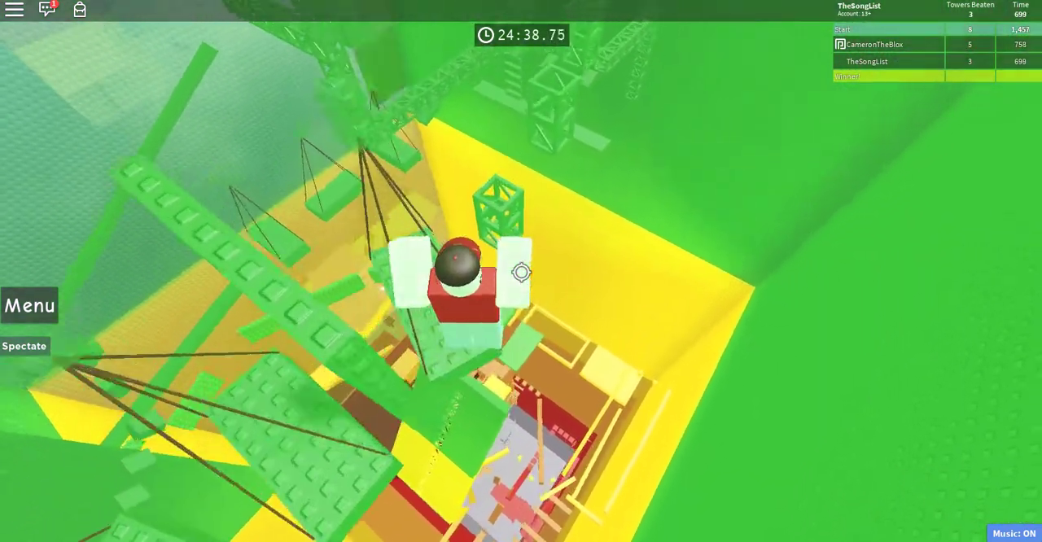
pyautogui.press('w')
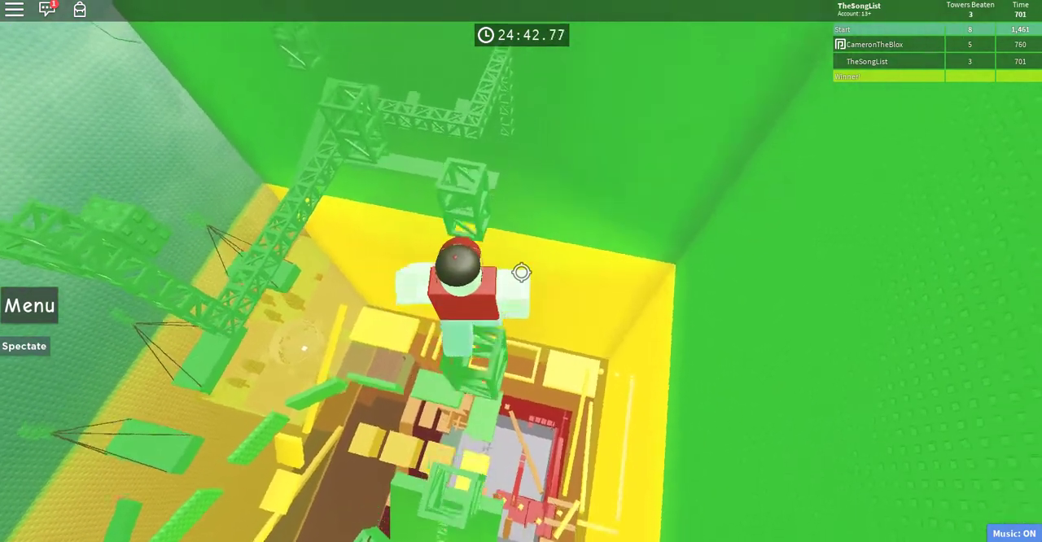
pyautogui.press('w')
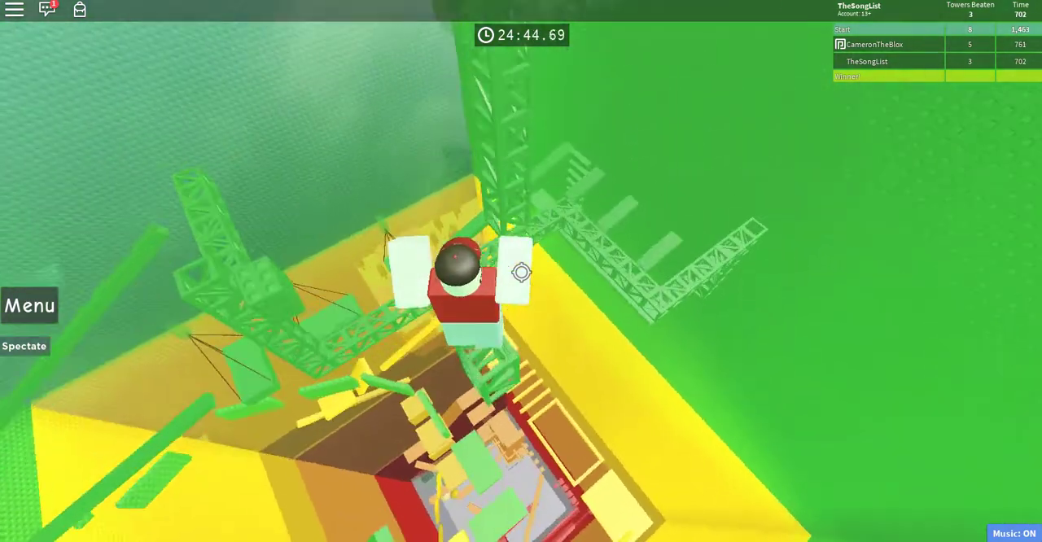
pyautogui.press('w')
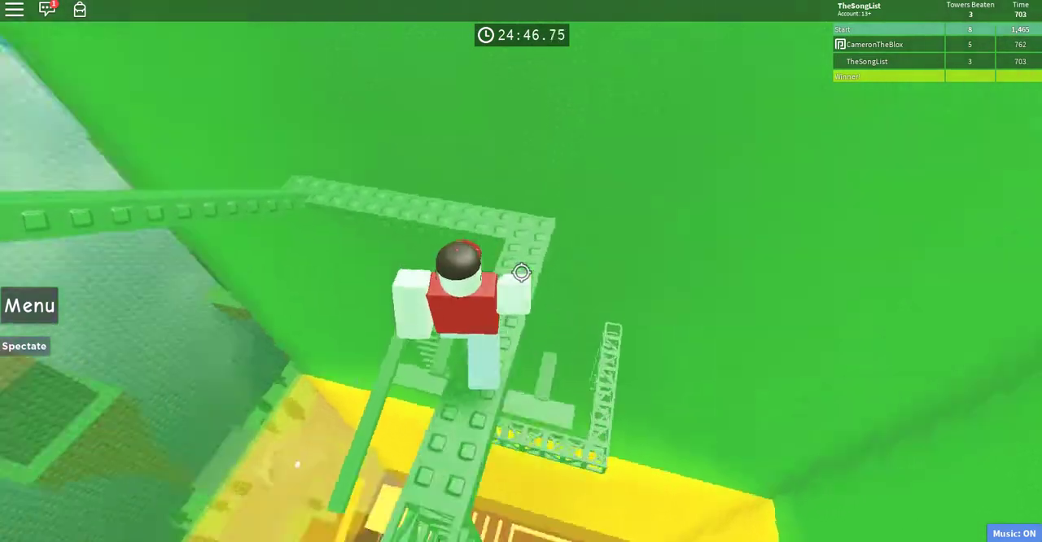
# Follow the green beam and hop across the hanging platforms above the shaft
pyautogui.press('w')
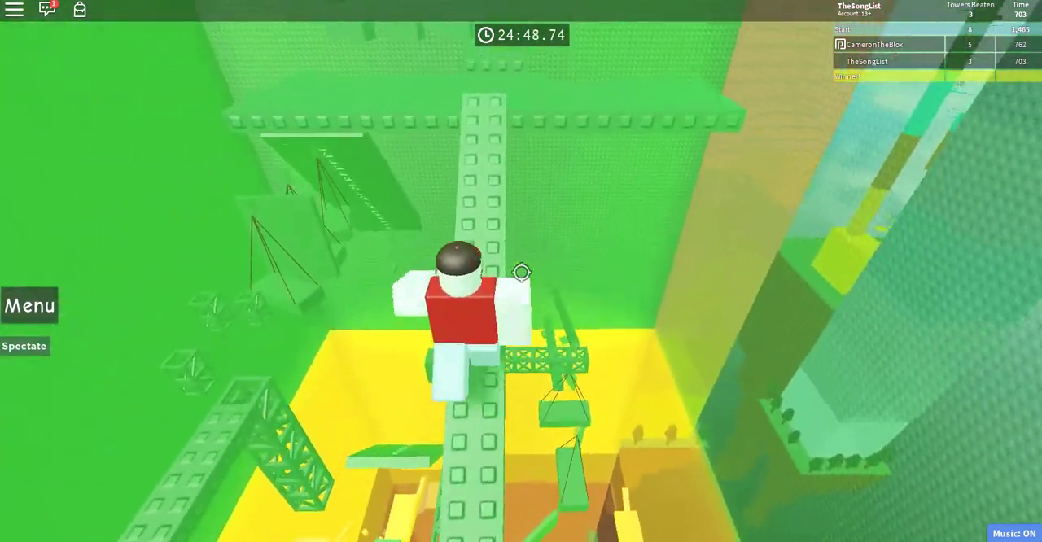
pyautogui.press('w')
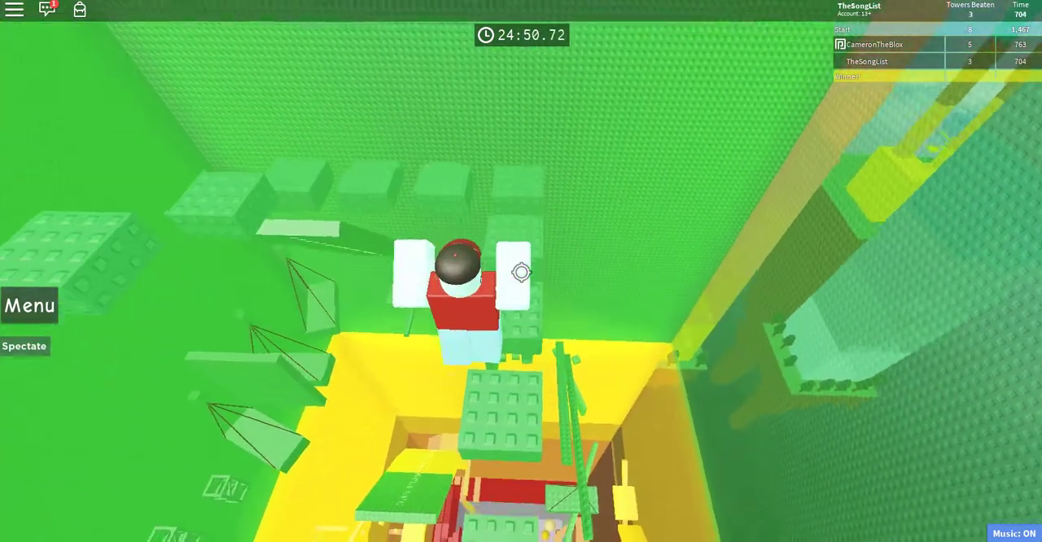
pyautogui.press('w')
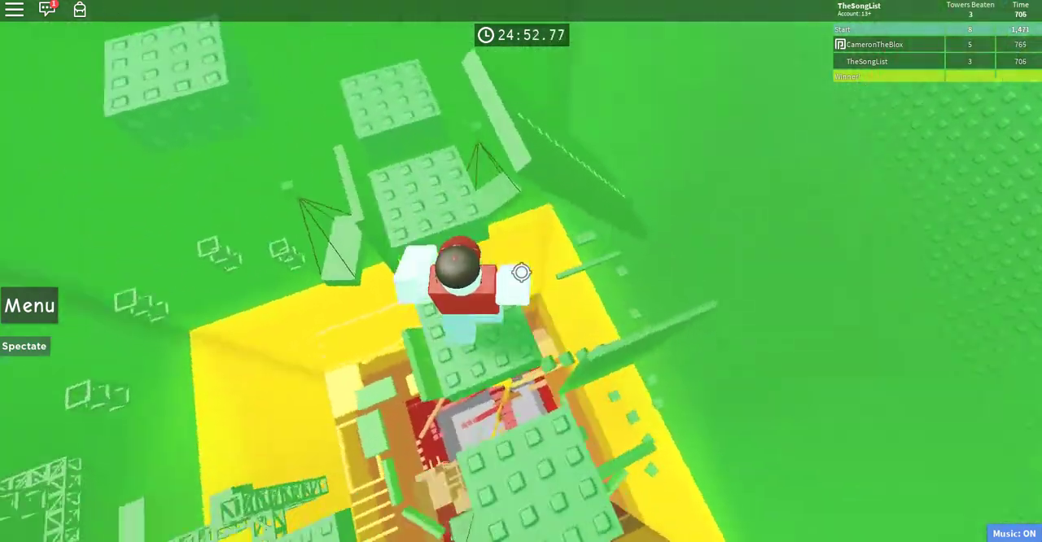
pyautogui.press('w')
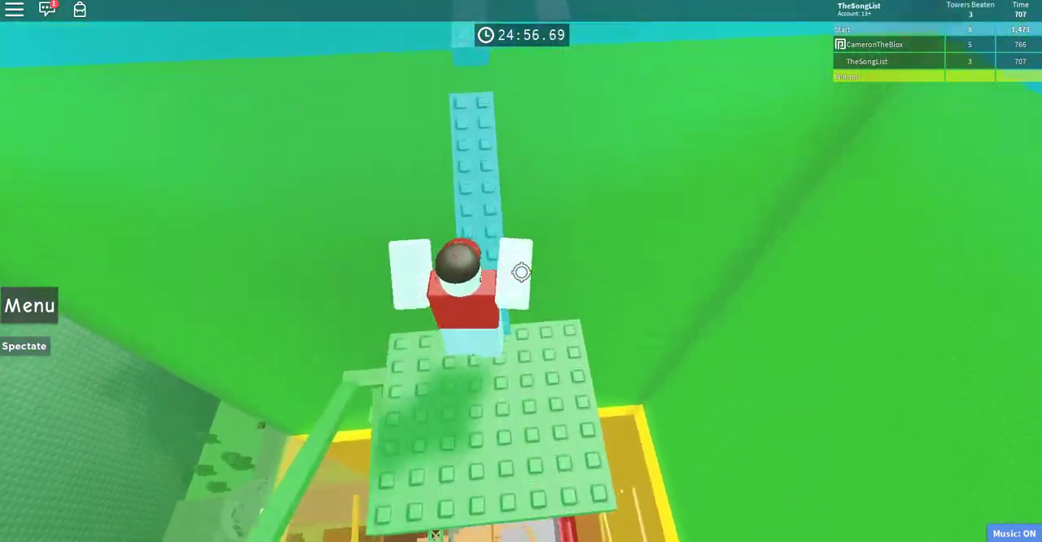
# Cross the blue tower platforms and walk out along the long blue beam
pyautogui.press('w')
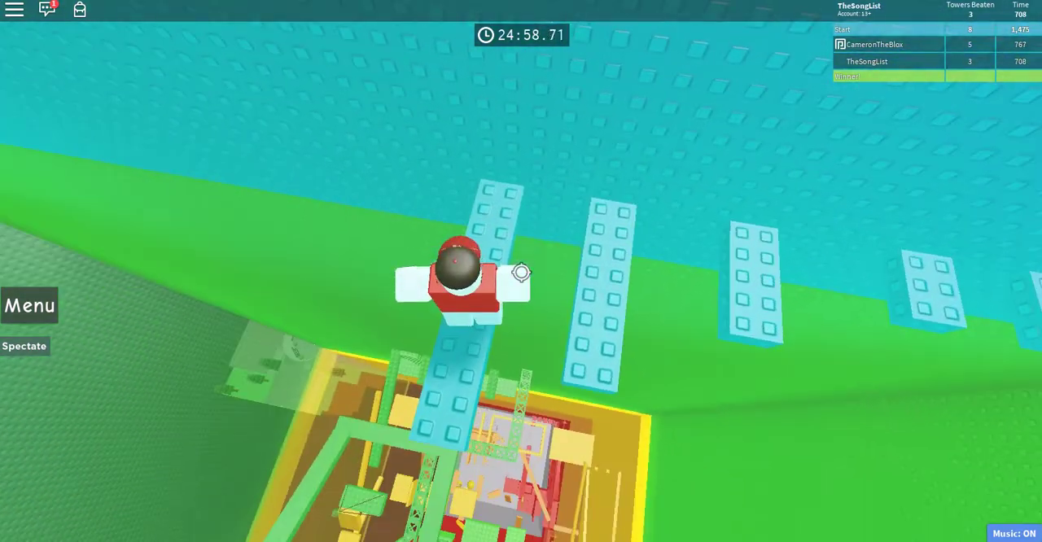
pyautogui.press('w')
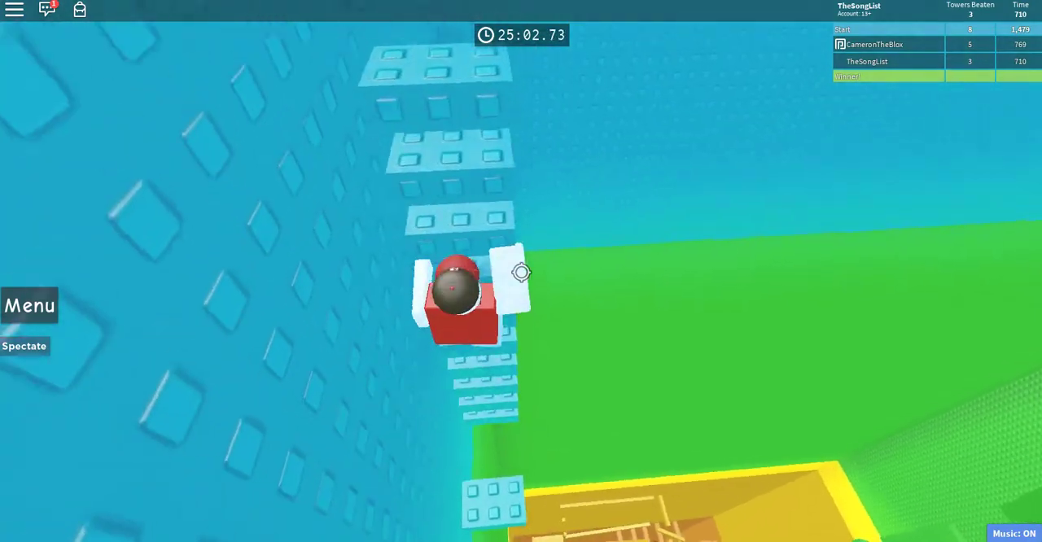
pyautogui.press('w')
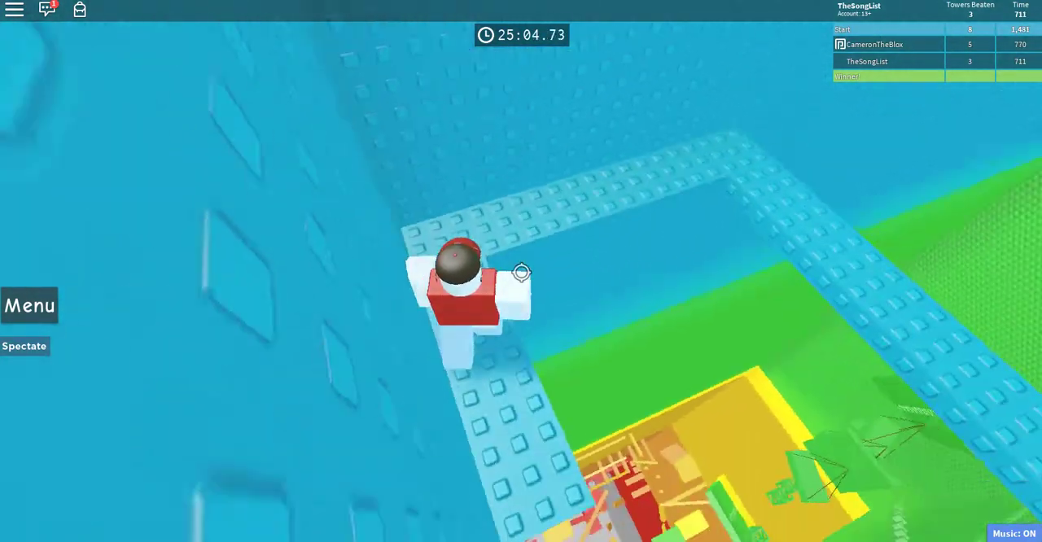
pyautogui.press('w')
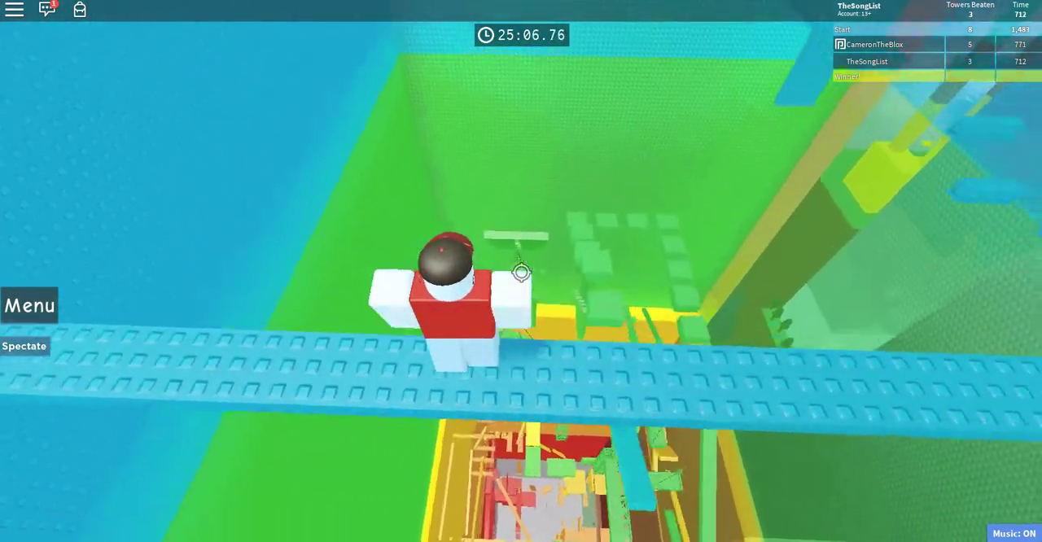
pyautogui.press('w')
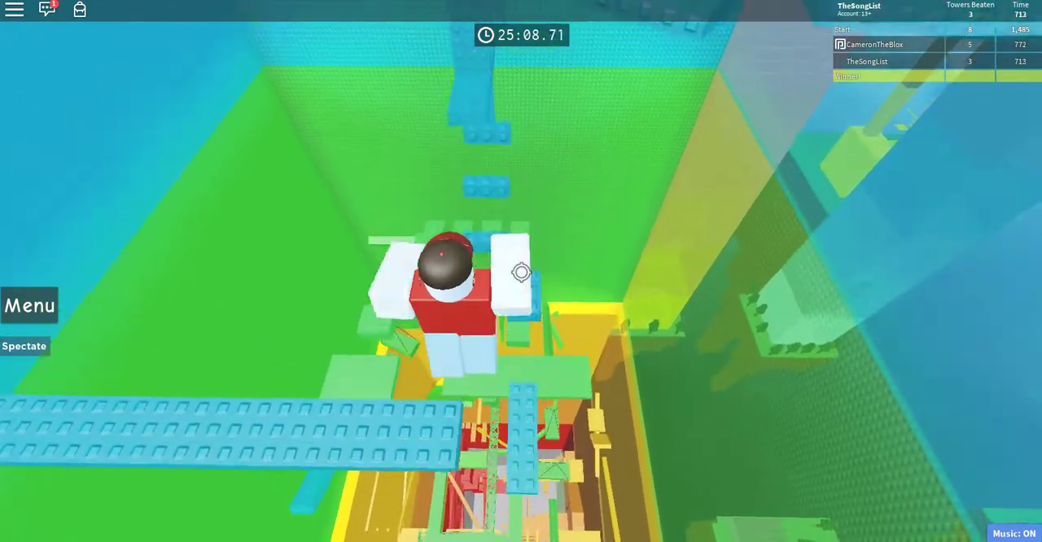
# Jump for the green platform, slip, and steer the fall down the shaft
pyautogui.press('w')
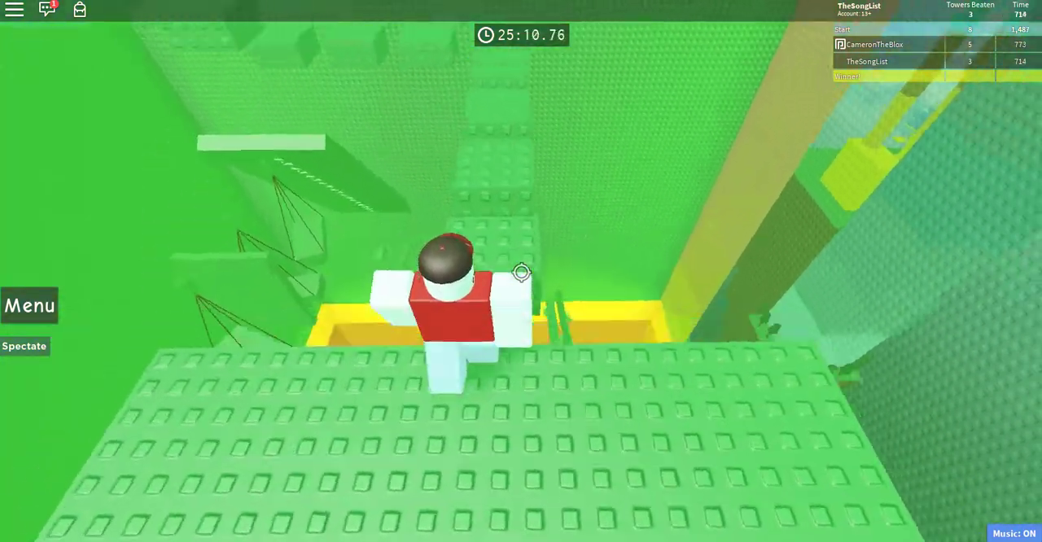
pyautogui.press('w')
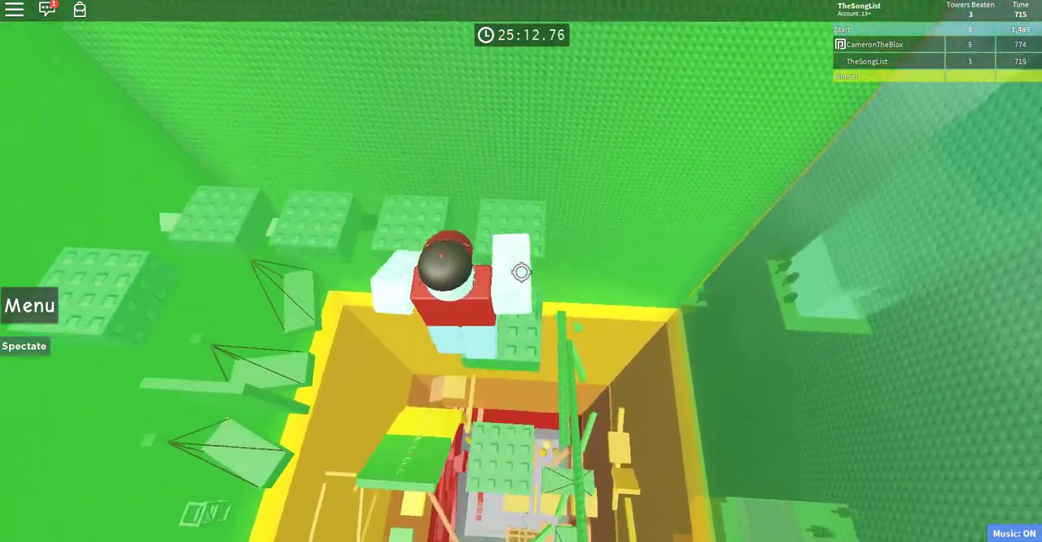
pyautogui.press('w')
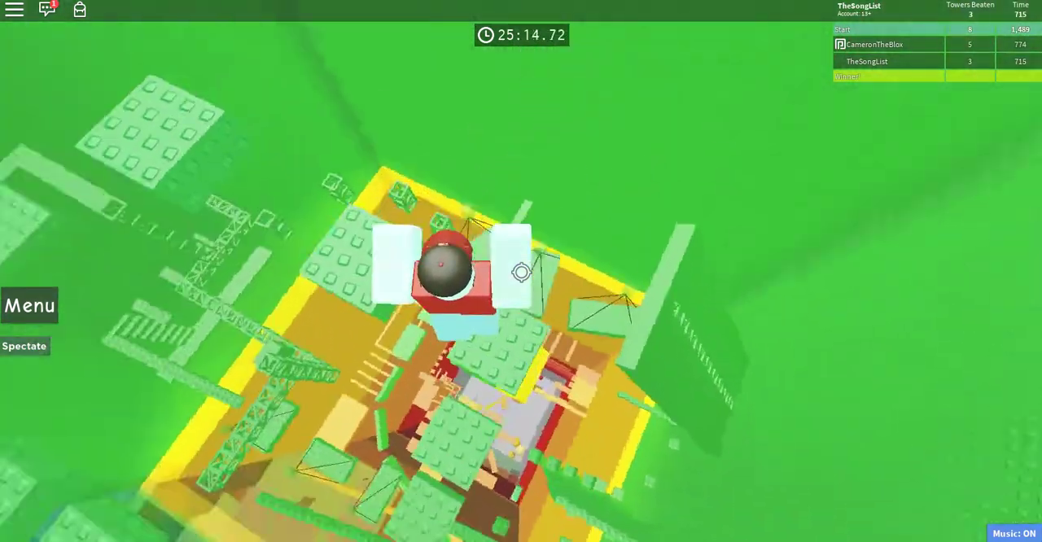
pyautogui.press('w')
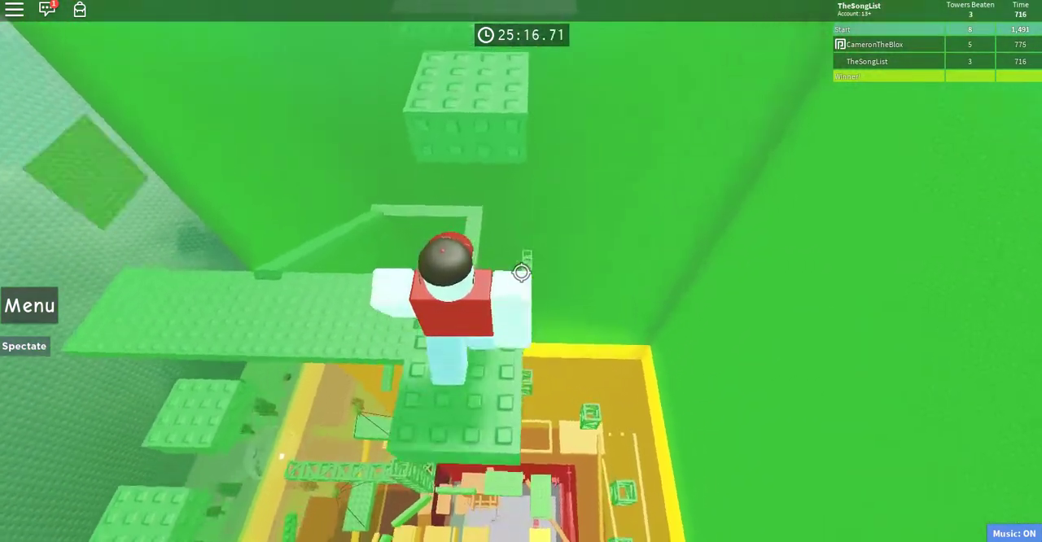
pyautogui.press('w')
pyautogui.press('w')
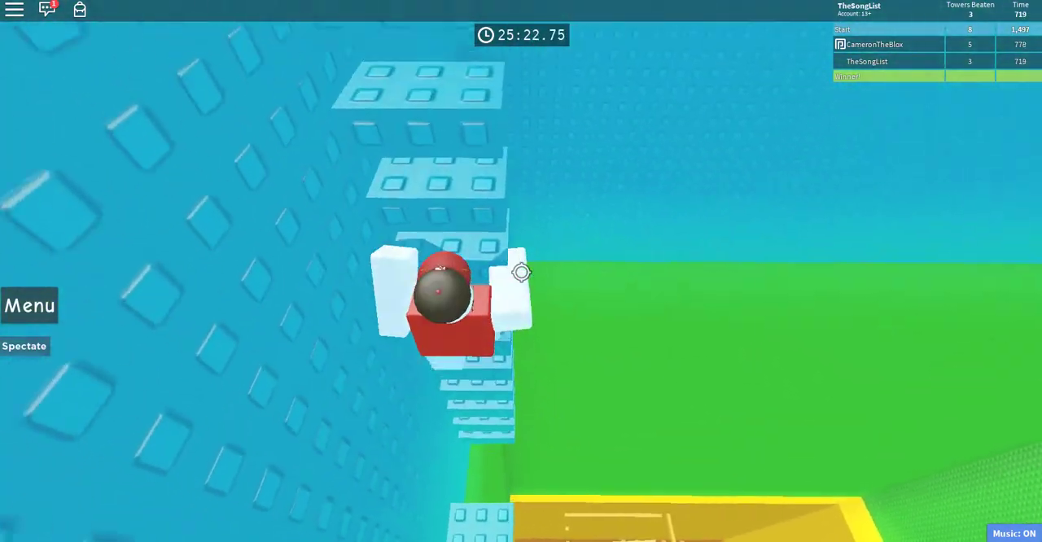
# Climb back up along the blue beam and jump to the higher green ledges
pyautogui.press('w')
pyautogui.press('space')
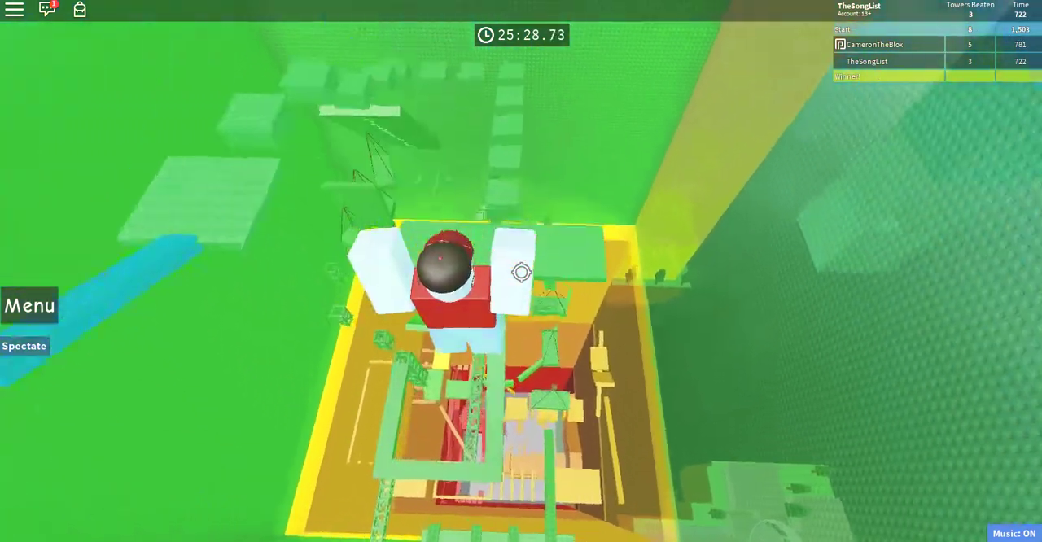
pyautogui.press('space')
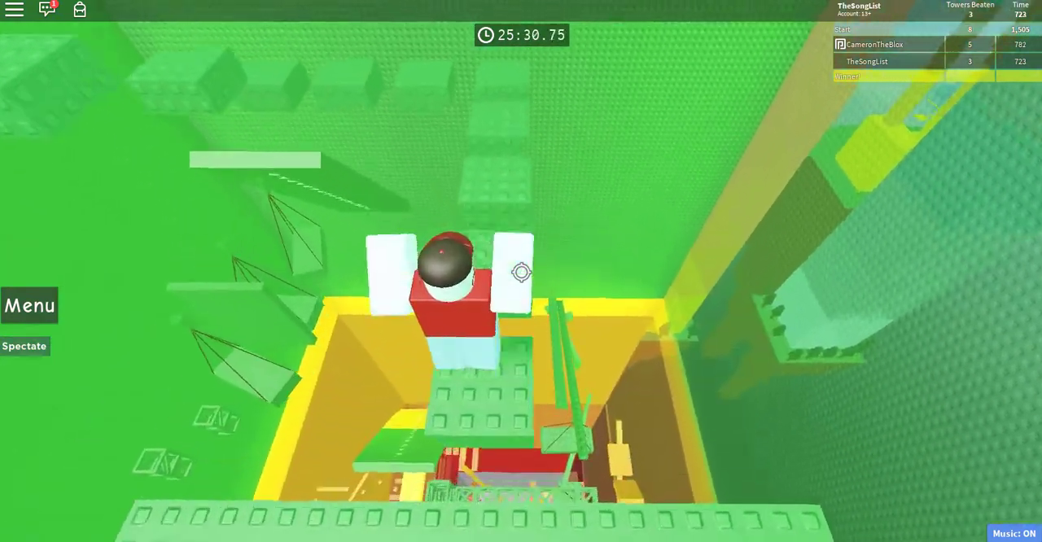
pyautogui.press('w')
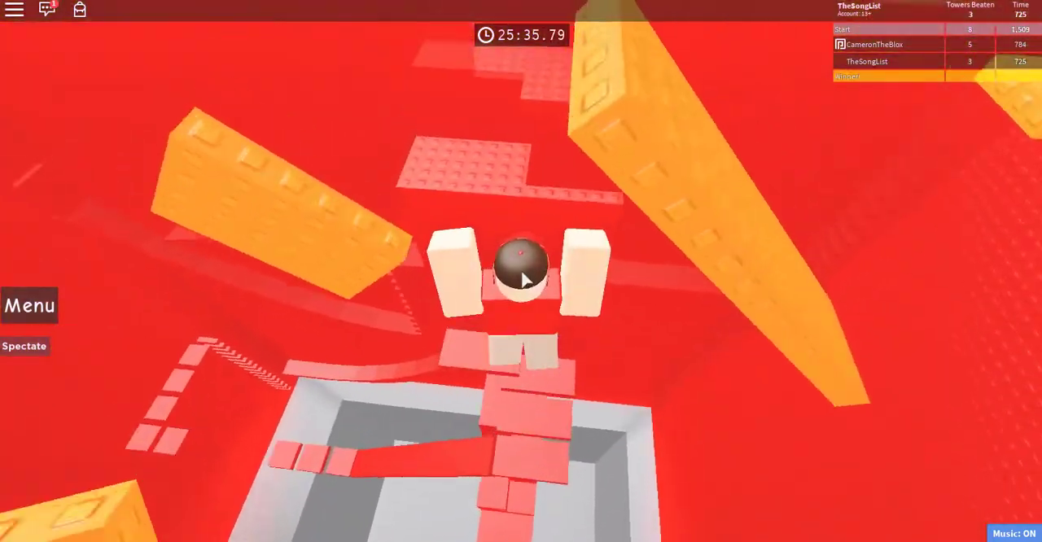
# Orbit the camera and climb the red stud staircase onto a higher platform
pyautogui.rightClick(525, 278)
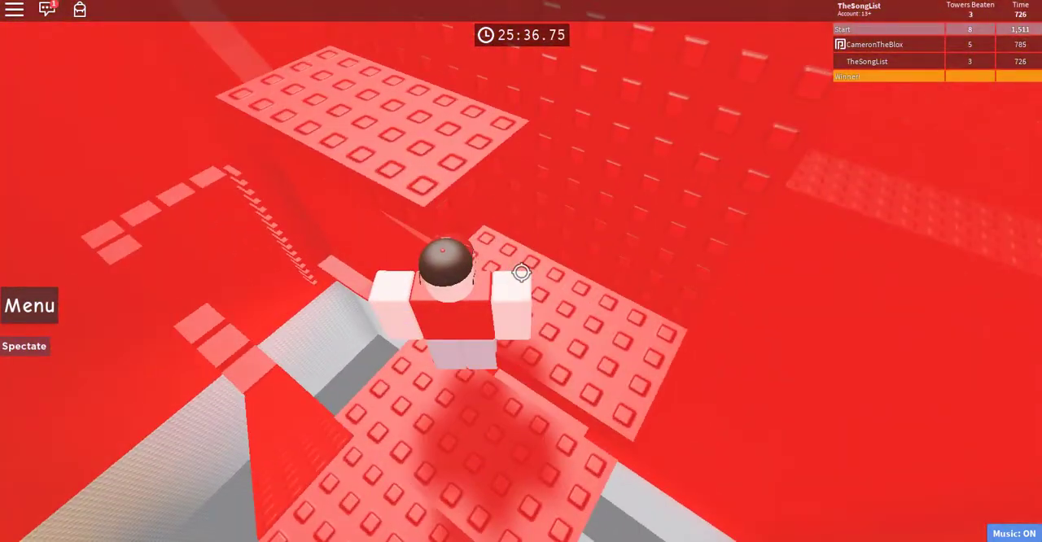
pyautogui.press('w')
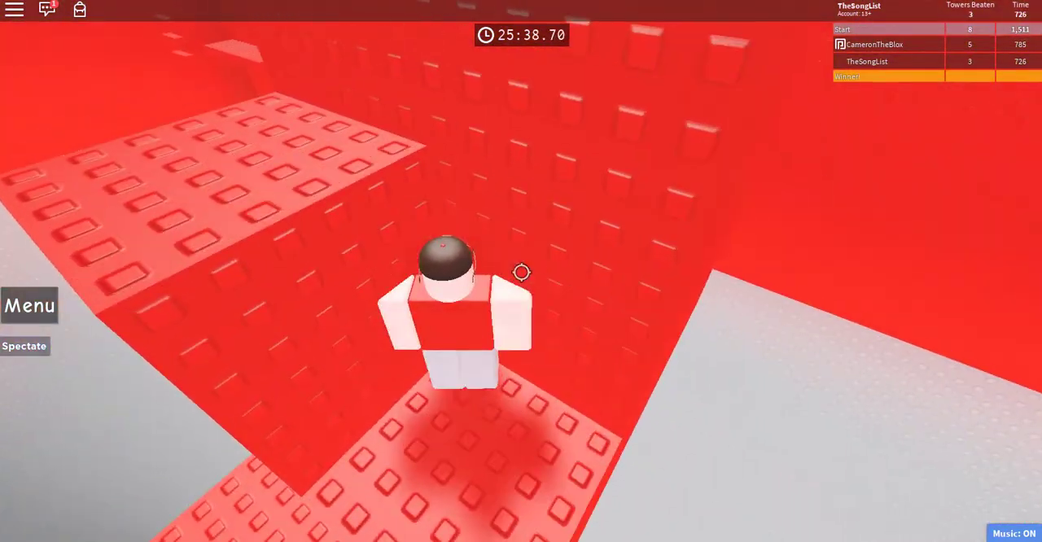
pyautogui.press('w')
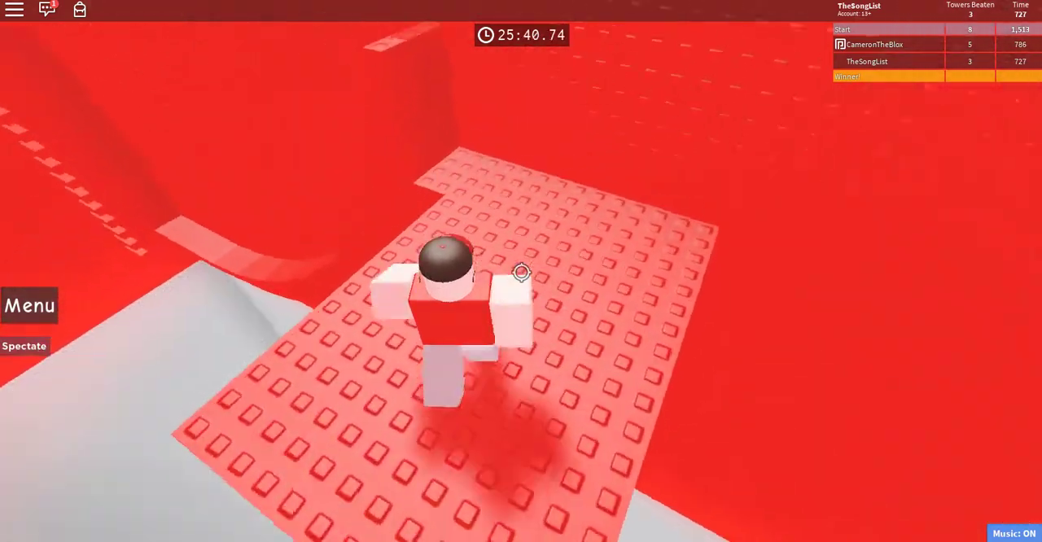
pyautogui.press('w')
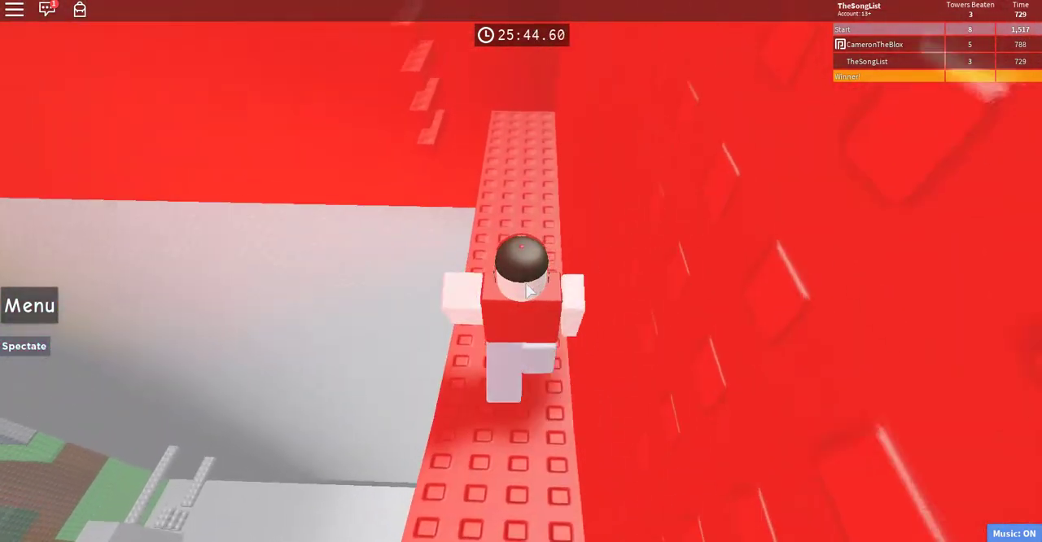
pyautogui.press('w')
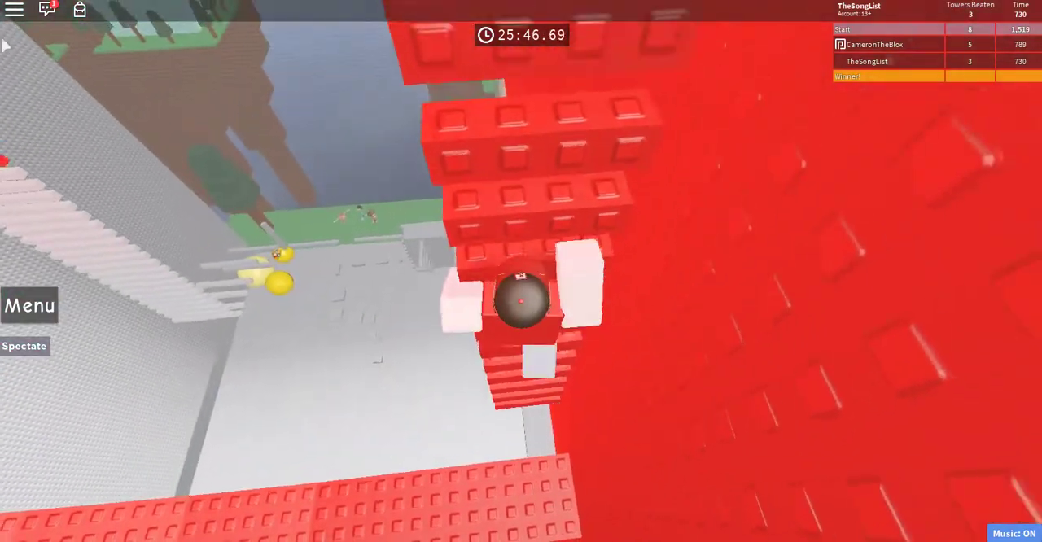
# Open and close the chat, then walk the red stud path
pyautogui.click(48, 9)
pyautogui.click(47, 9)
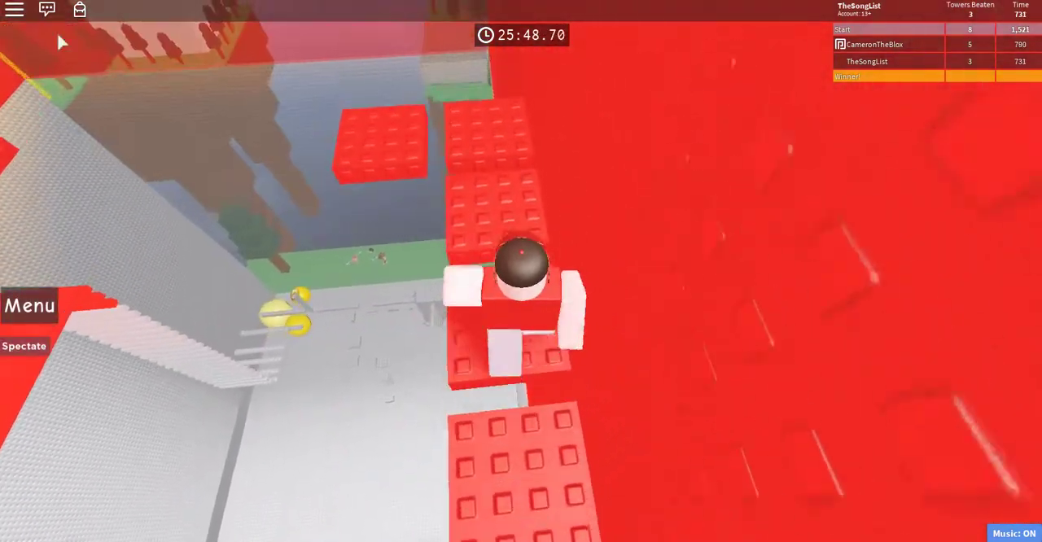
pyautogui.press('w')
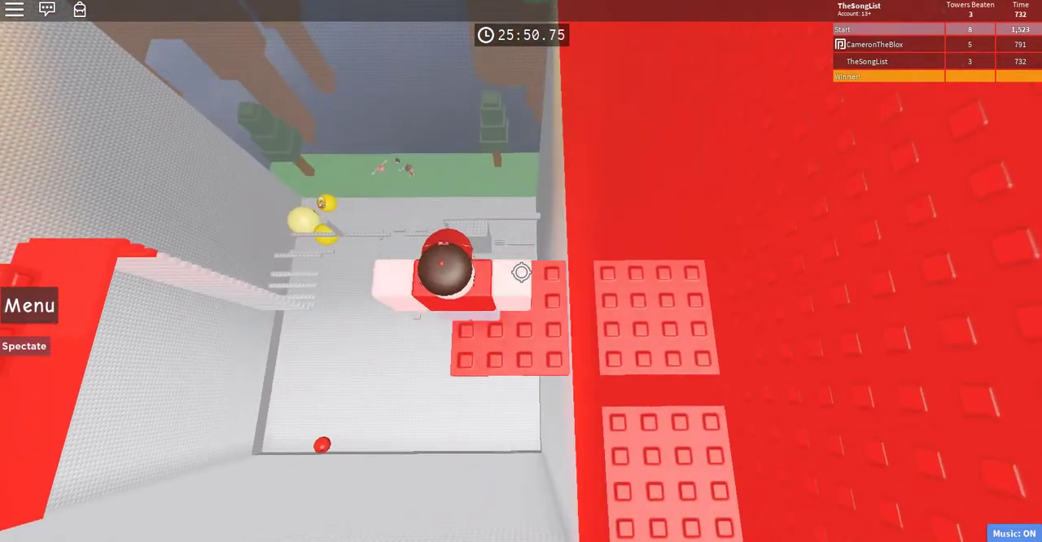
pyautogui.press('w')
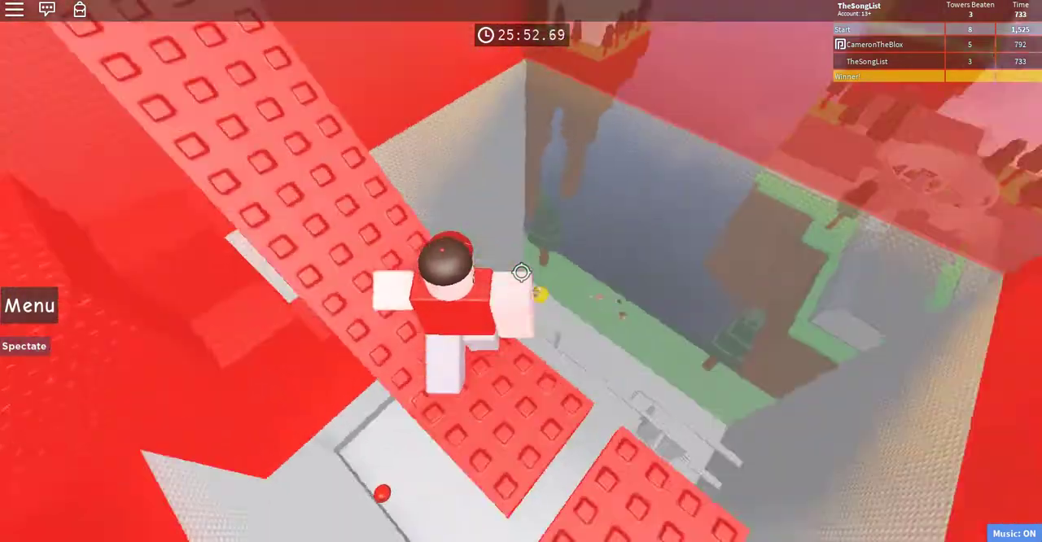
pyautogui.press('w')
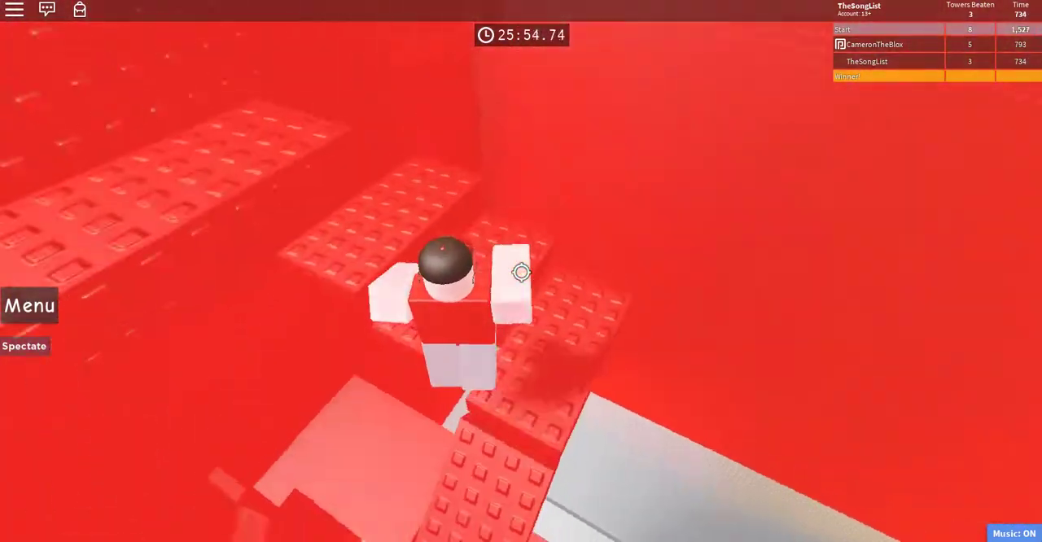
pyautogui.press('w')
# Jump onto the red stud pillar and across to the tower's outer edge
pyautogui.press('w')
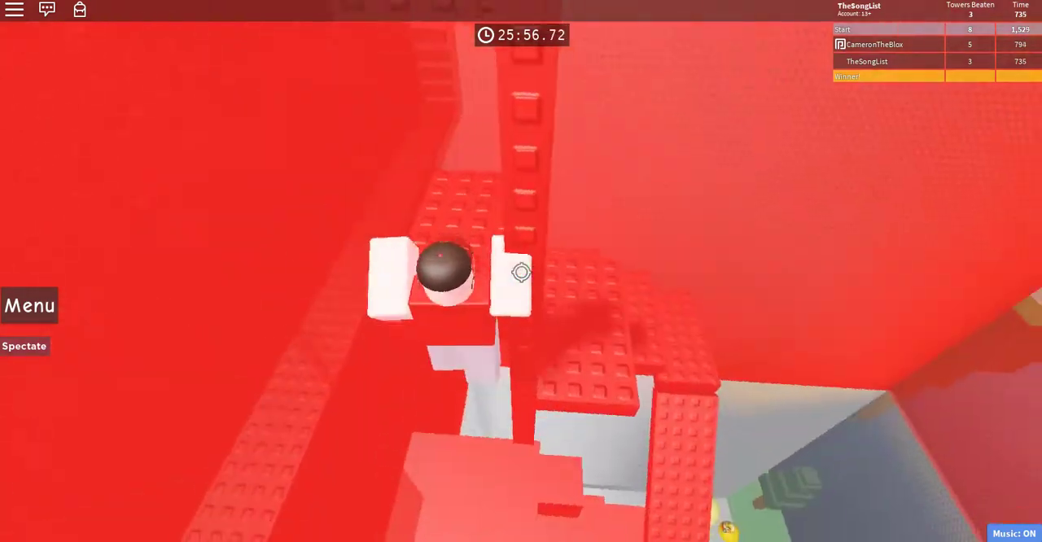
pyautogui.press('w')
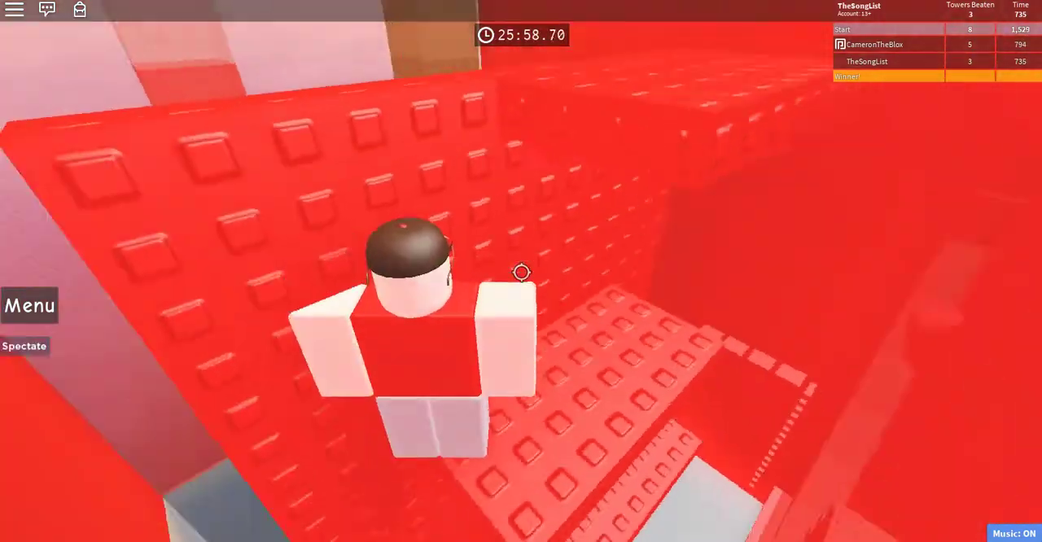
pyautogui.press('w')
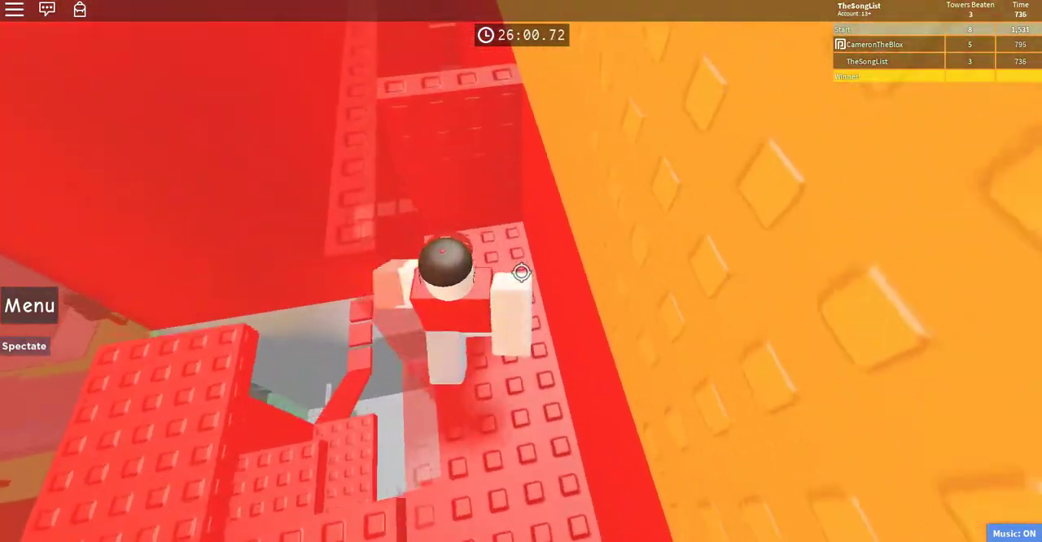
pyautogui.press('w')
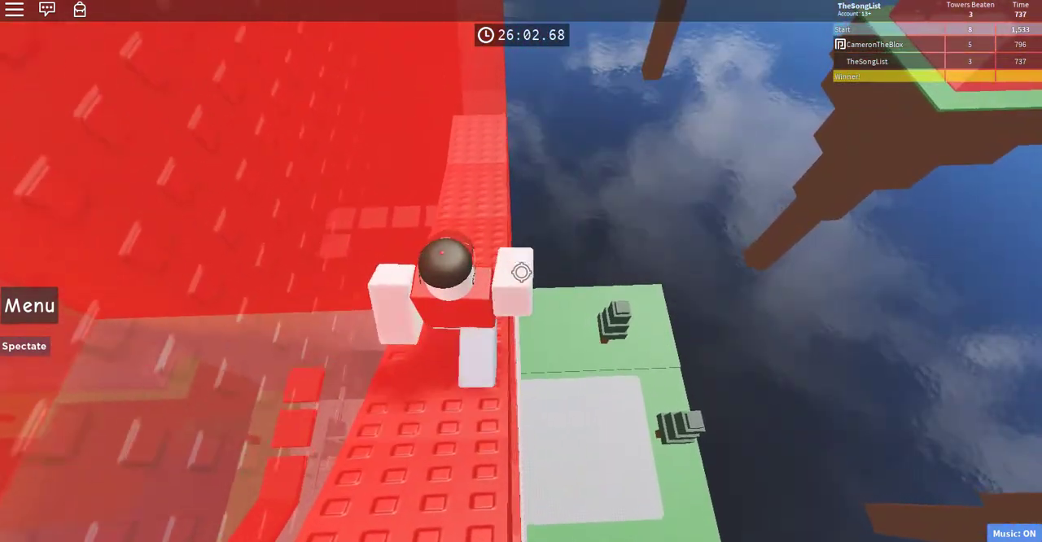
pyautogui.press('w')
pyautogui.press('w')
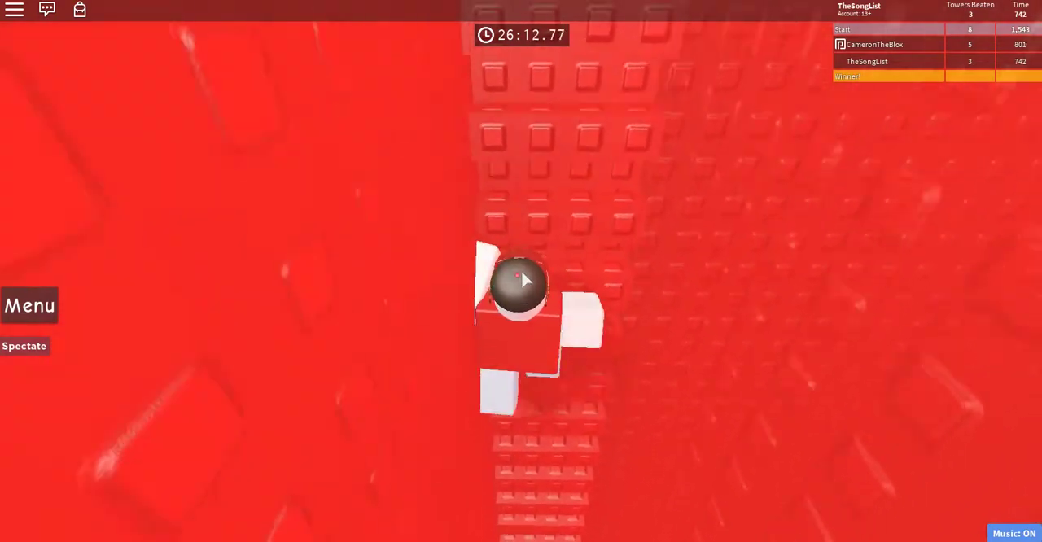
# Climb into the orange floor and cross its beam and small bricks
pyautogui.press('w')
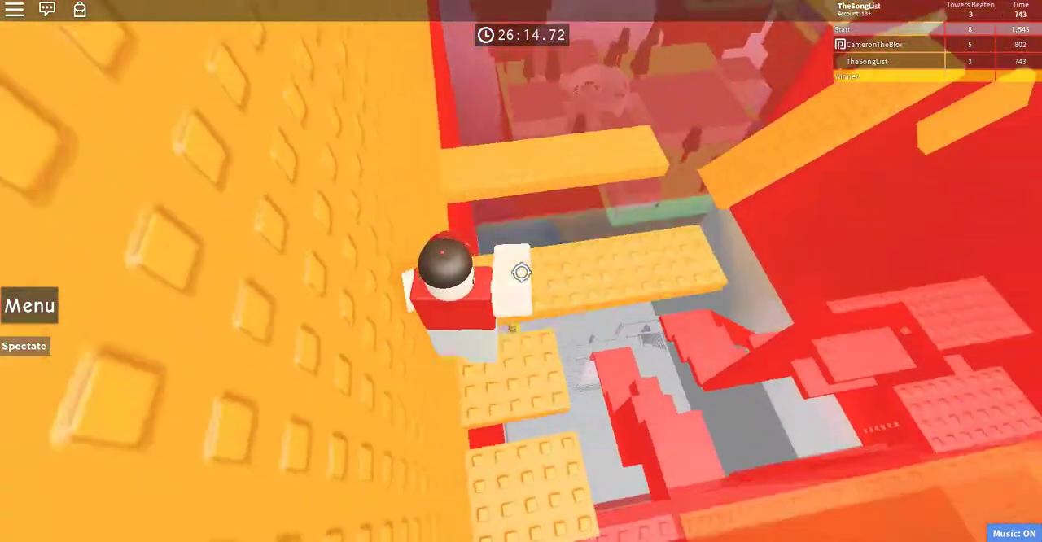
pyautogui.press('w')
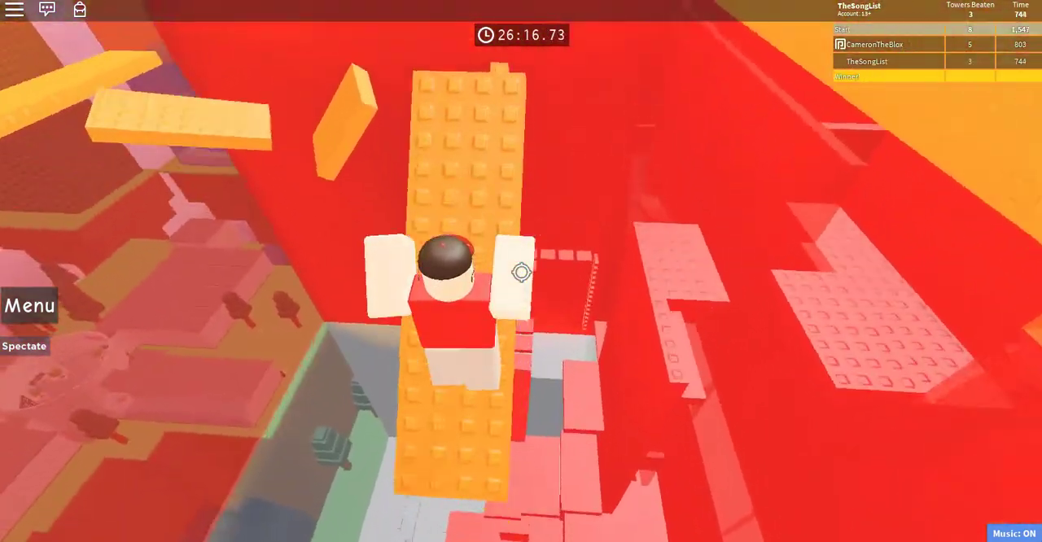
pyautogui.press('w')
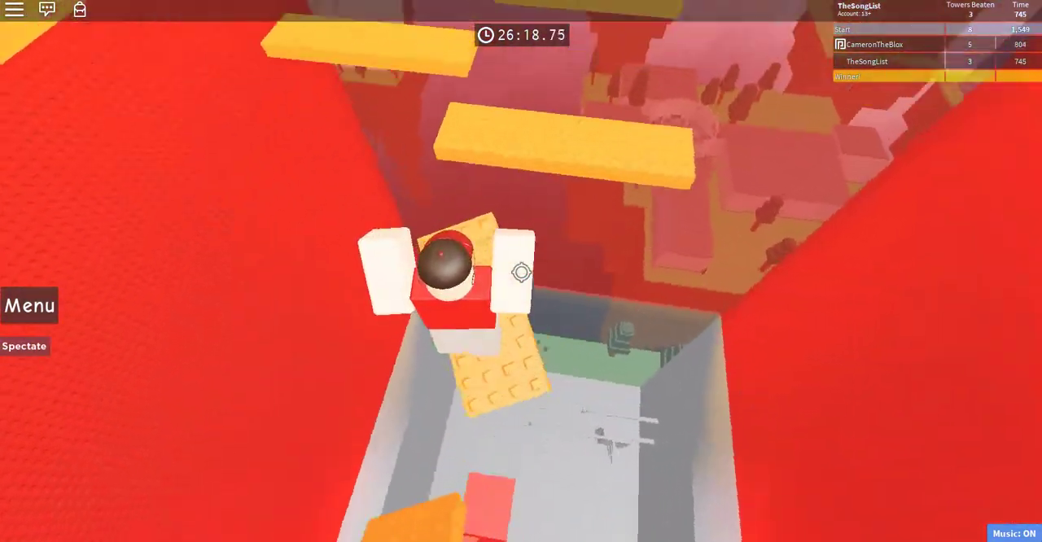
pyautogui.press('w')
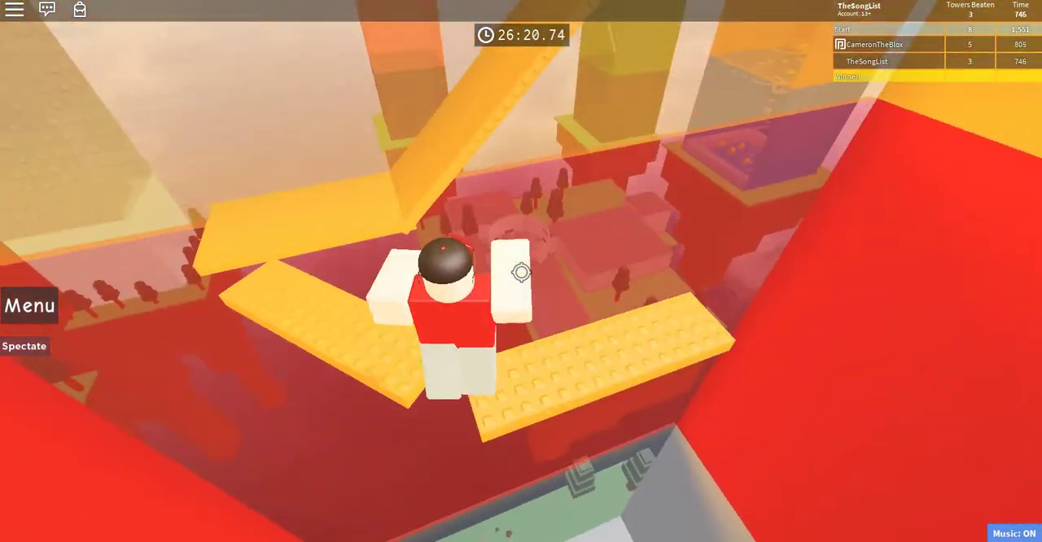
pyautogui.press('w')
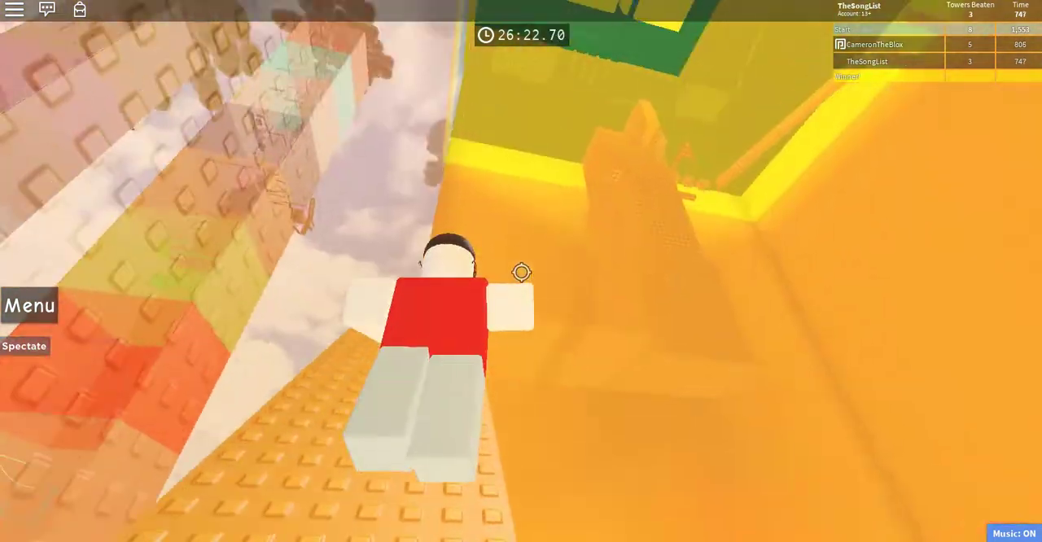
pyautogui.press('w')
pyautogui.press('w')
# Jump between orange brick platforms and climb the orange brick column
pyautogui.press('w')
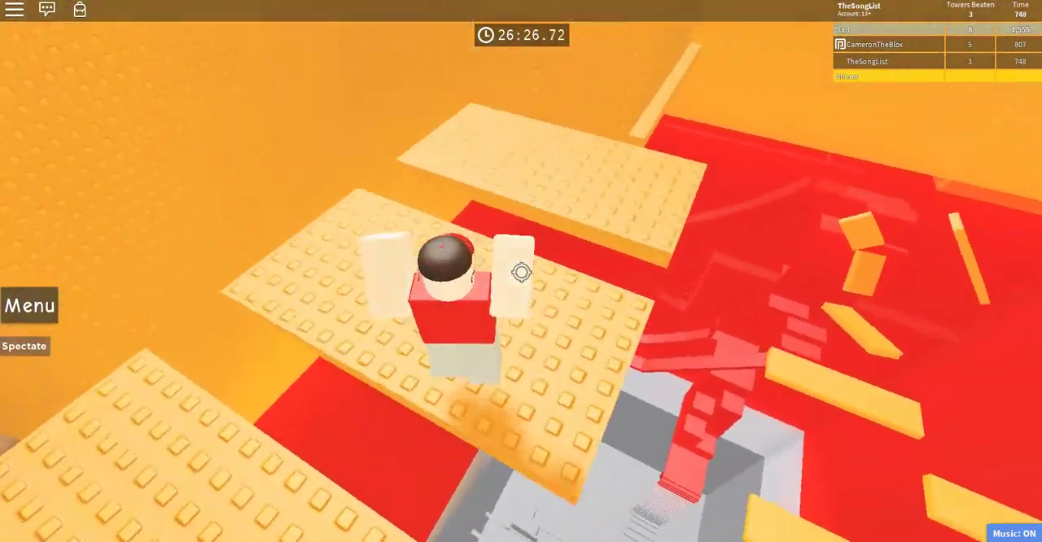
pyautogui.press('w')
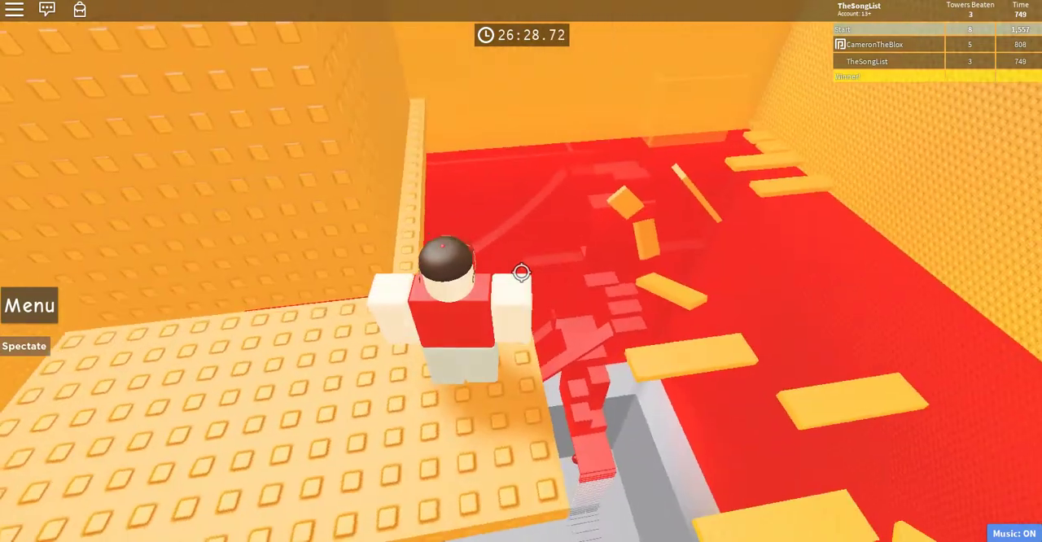
pyautogui.press('w')
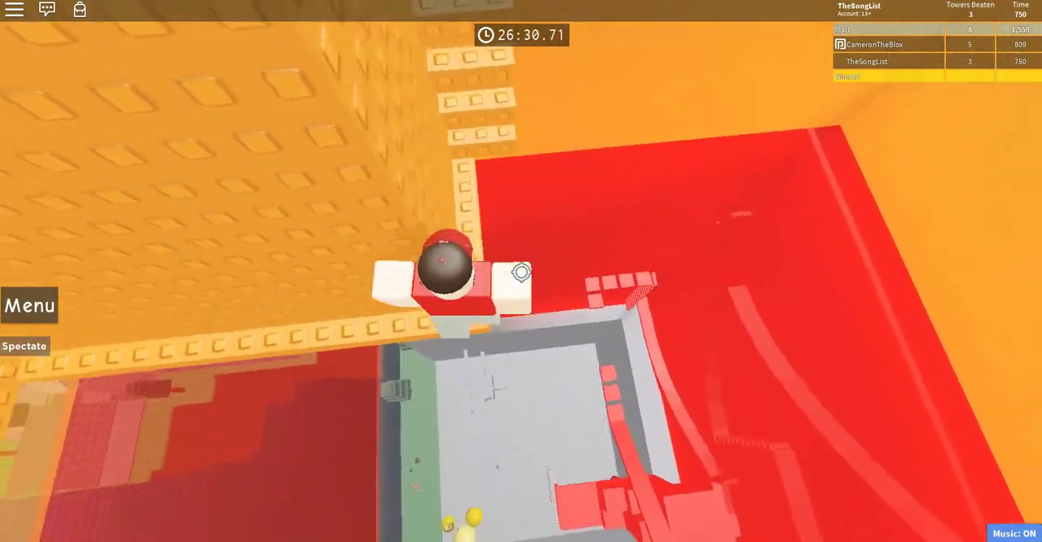
pyautogui.press('w')
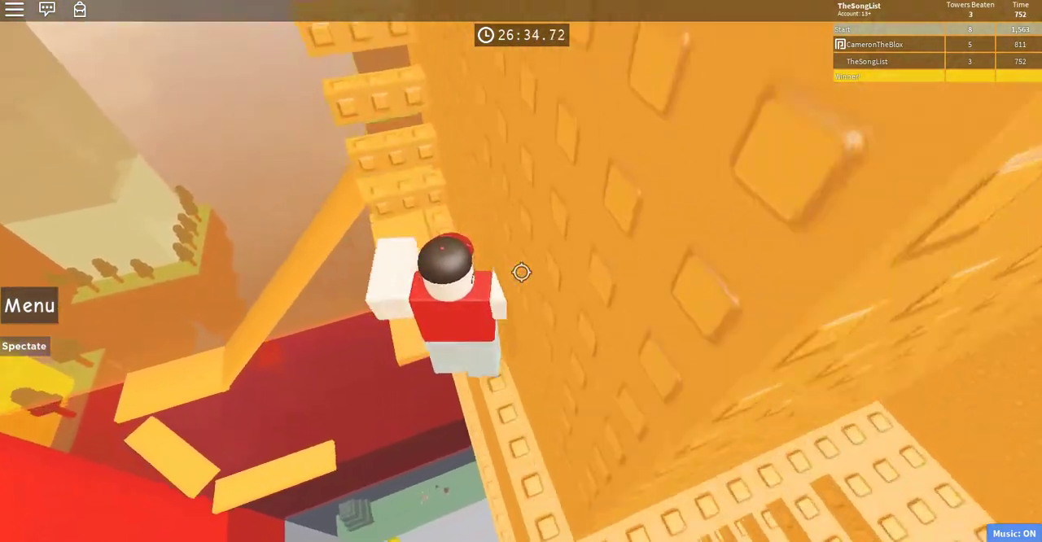
pyautogui.press('w')
pyautogui.press('w')
pyautogui.press('w')
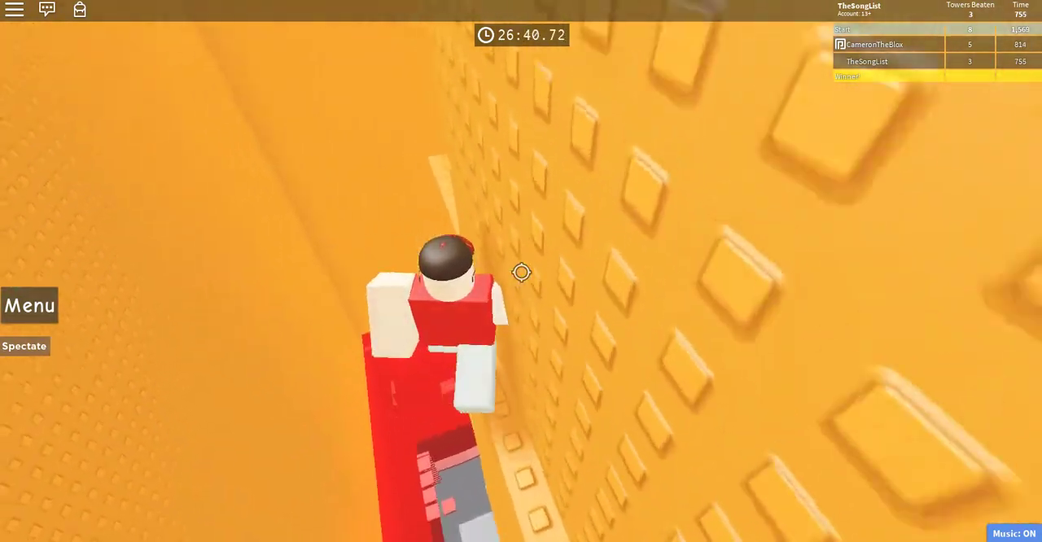
# Climb the orange wall onto the next ledge while scanning for the route
pyautogui.press('w')
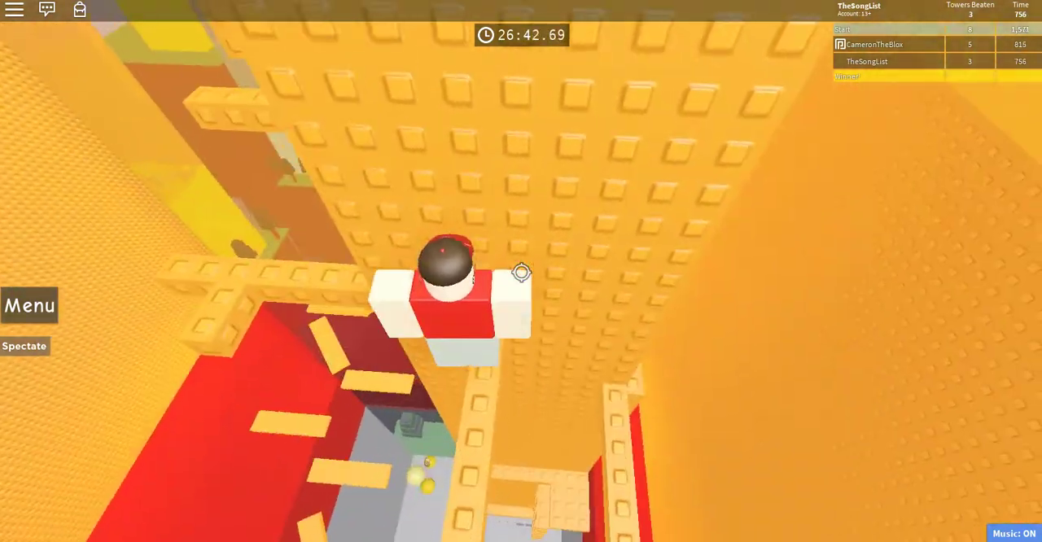
pyautogui.press('w')
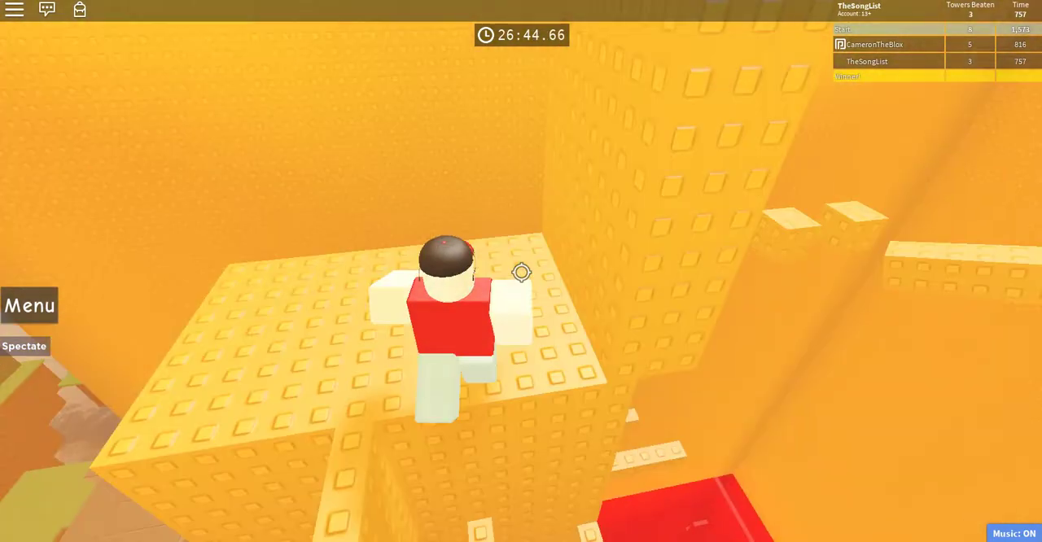
pyautogui.press('w')
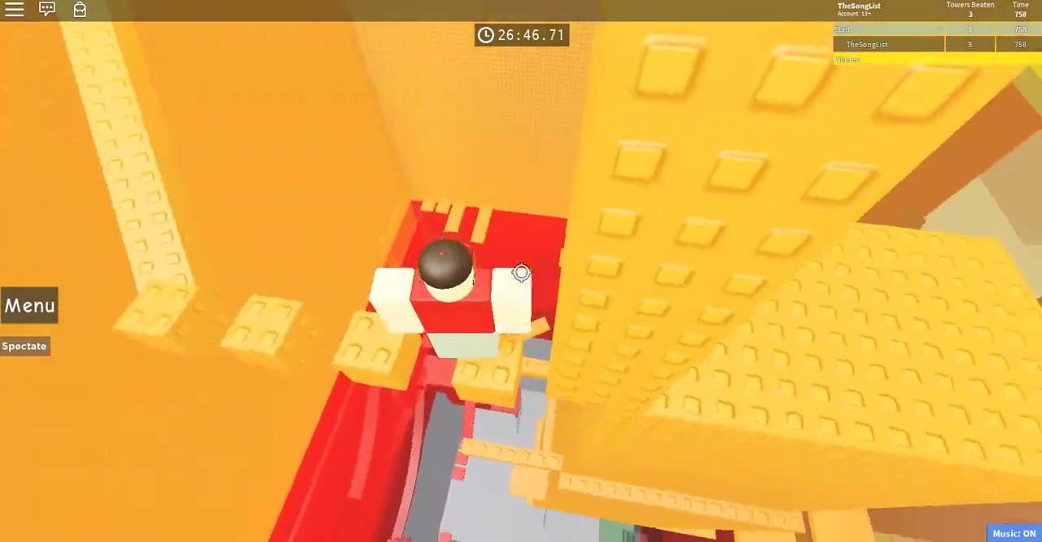
pyautogui.press('w')
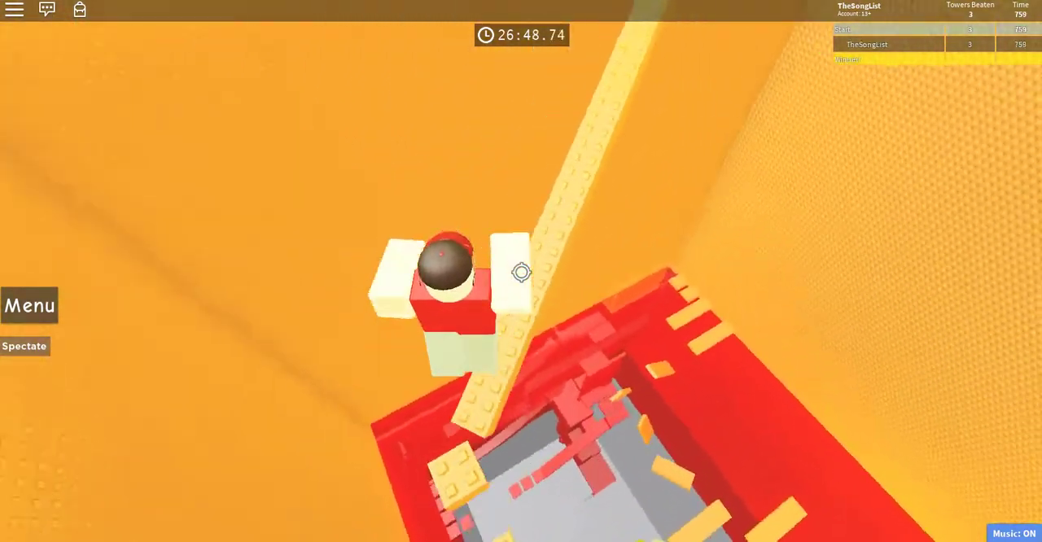
# Climb the yellow truss and cross the yellow ledges over the red pit
pyautogui.press('w')
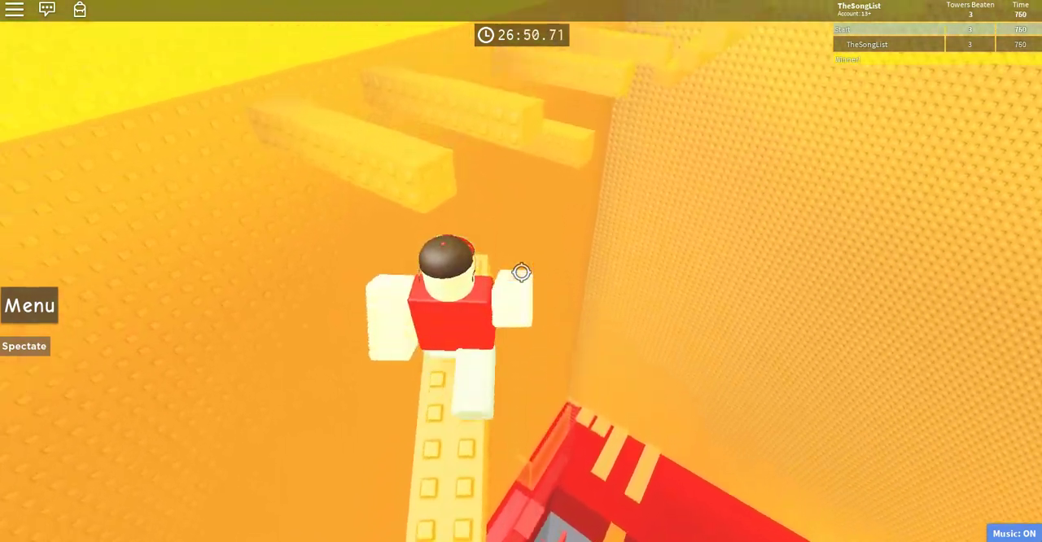
pyautogui.press('w')
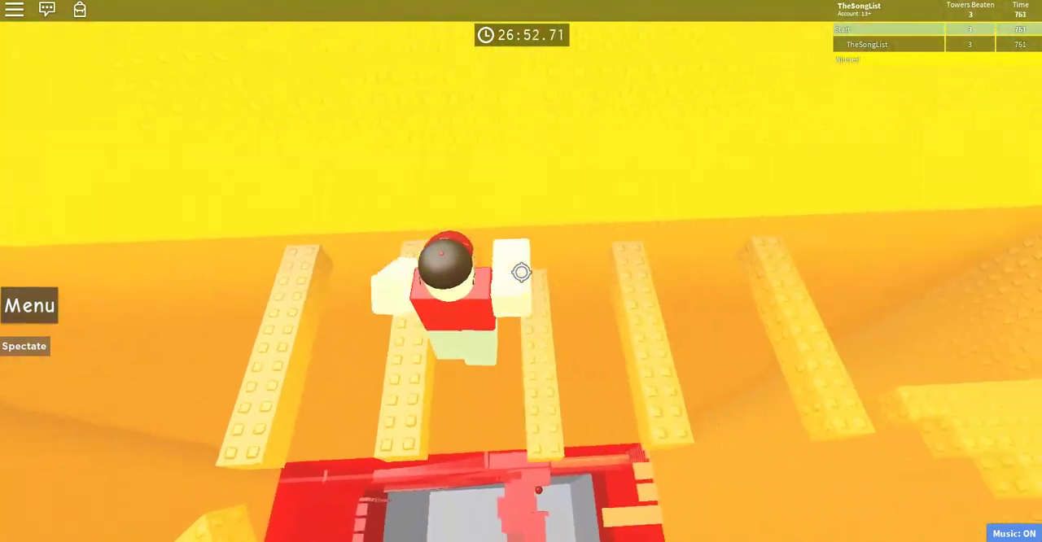
pyautogui.press('w')
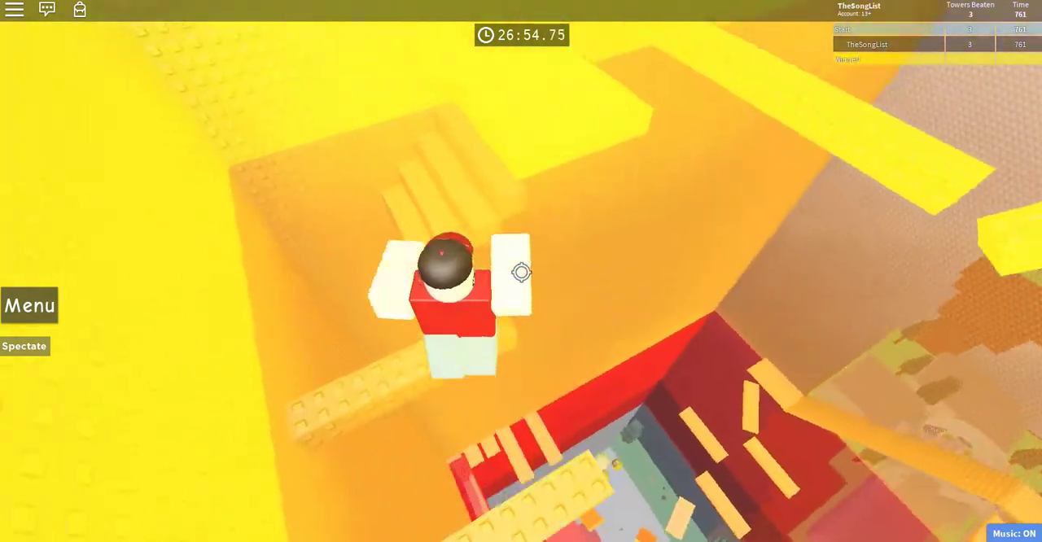
pyautogui.press('w')
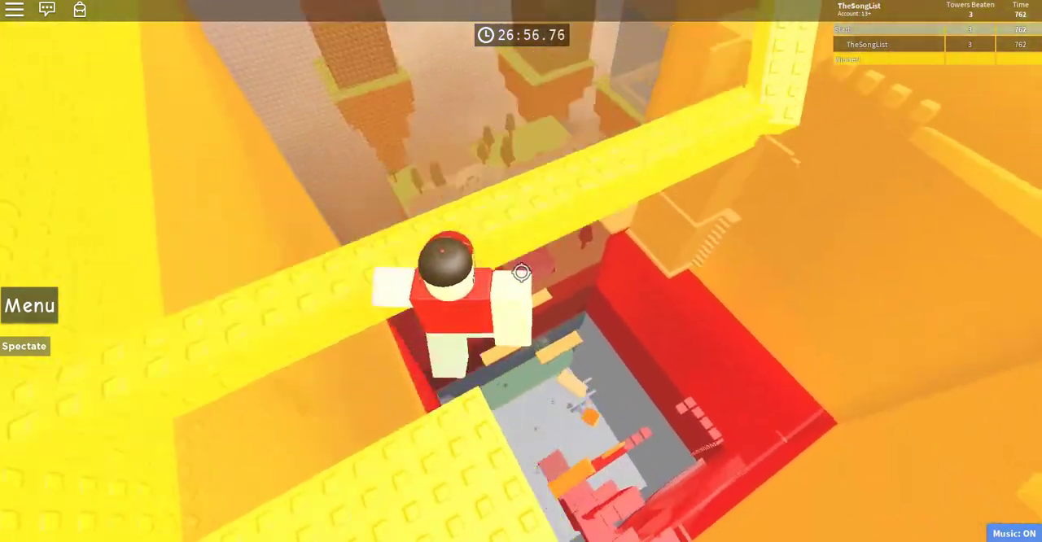
# Walk the yellow beams onto a yellow platform and its thin beam
pyautogui.press('w')
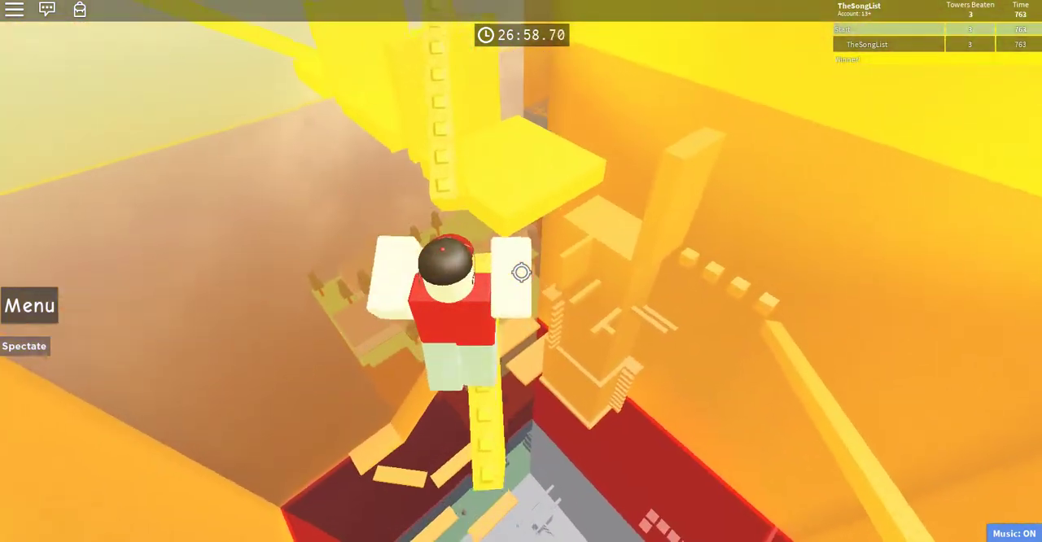
pyautogui.press('w')
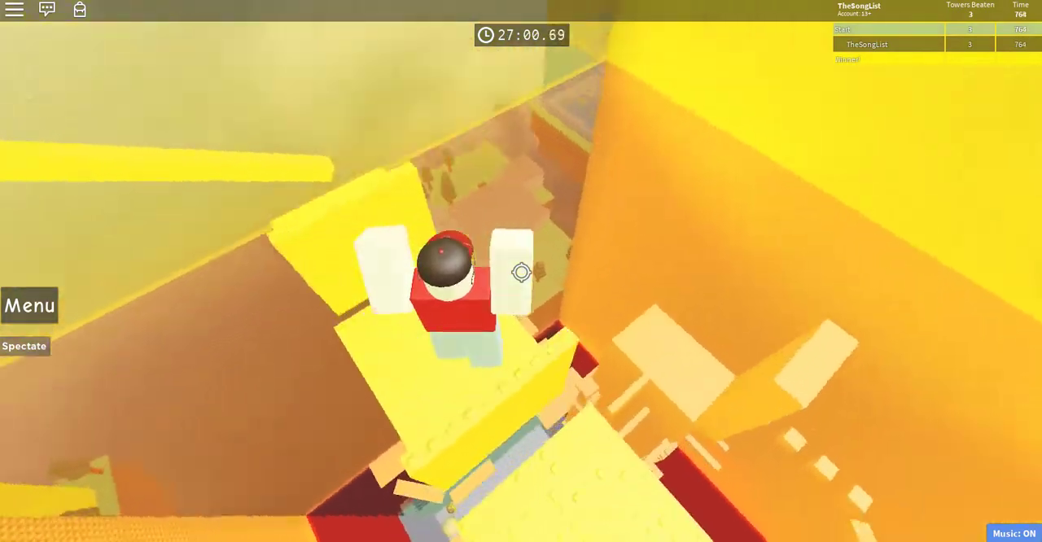
pyautogui.press('w')
pyautogui.press('w')
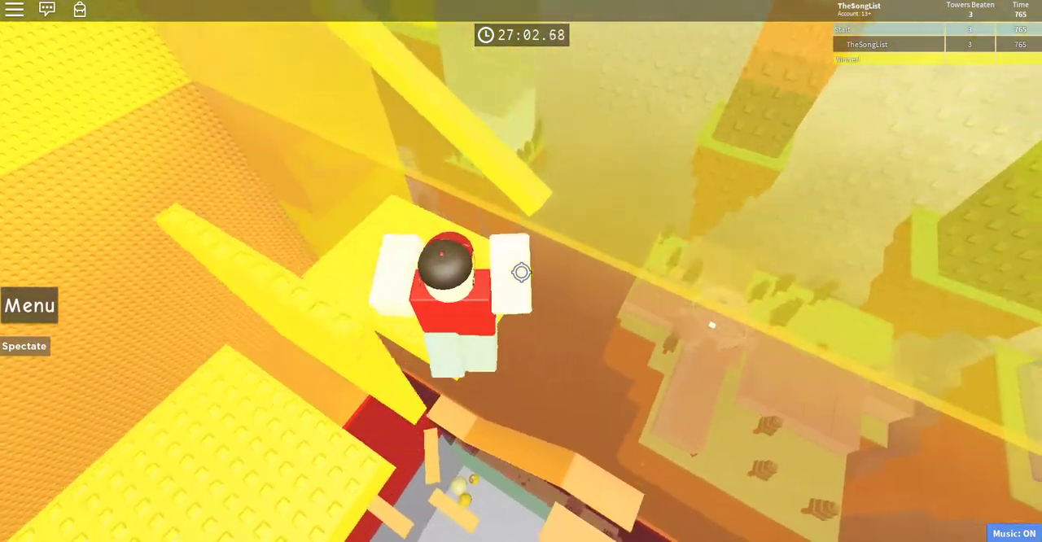
pyautogui.press('w')
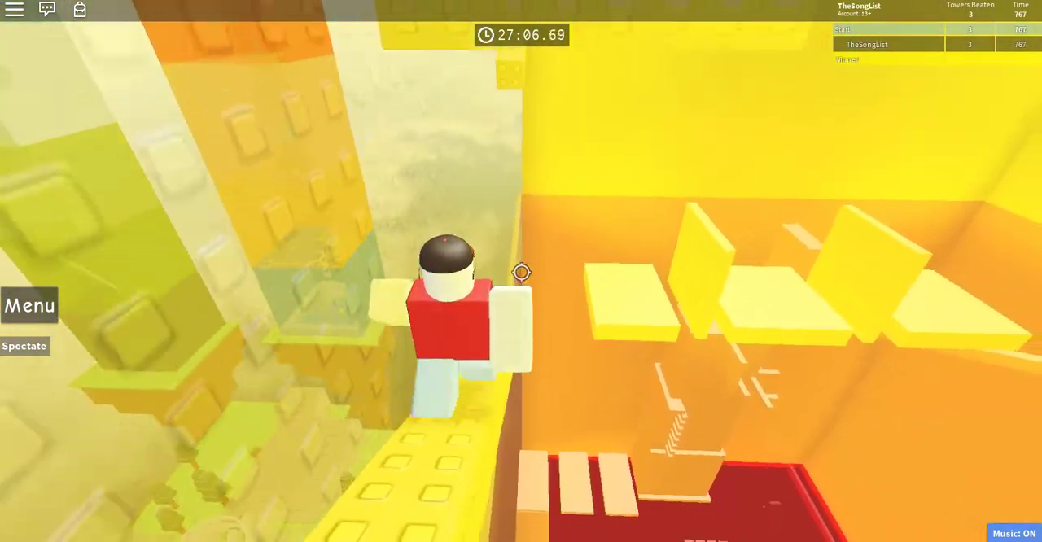
# Cross the narrow yellow beam and ladder rungs onto the larger studded platform
pyautogui.press('w')
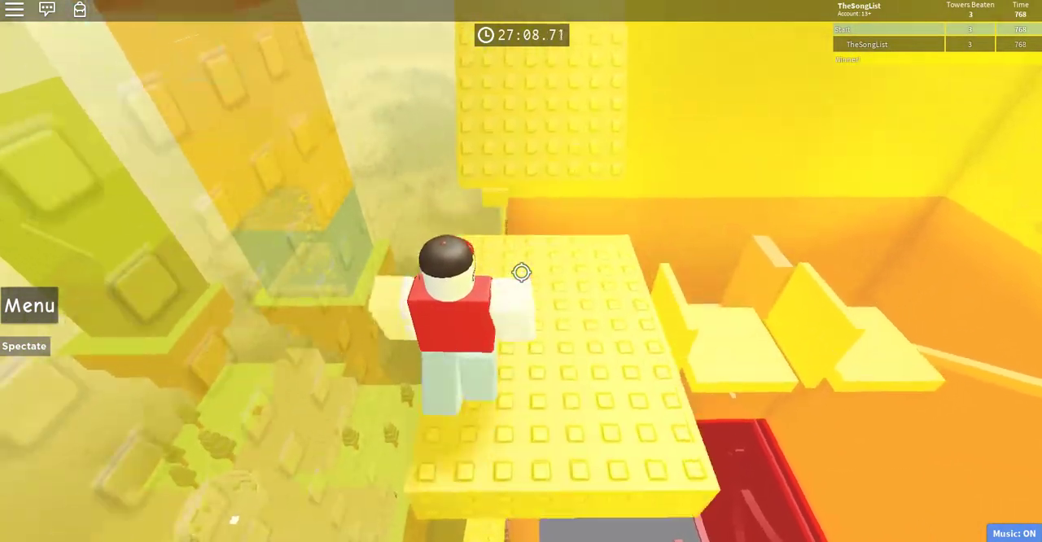
pyautogui.press('w')
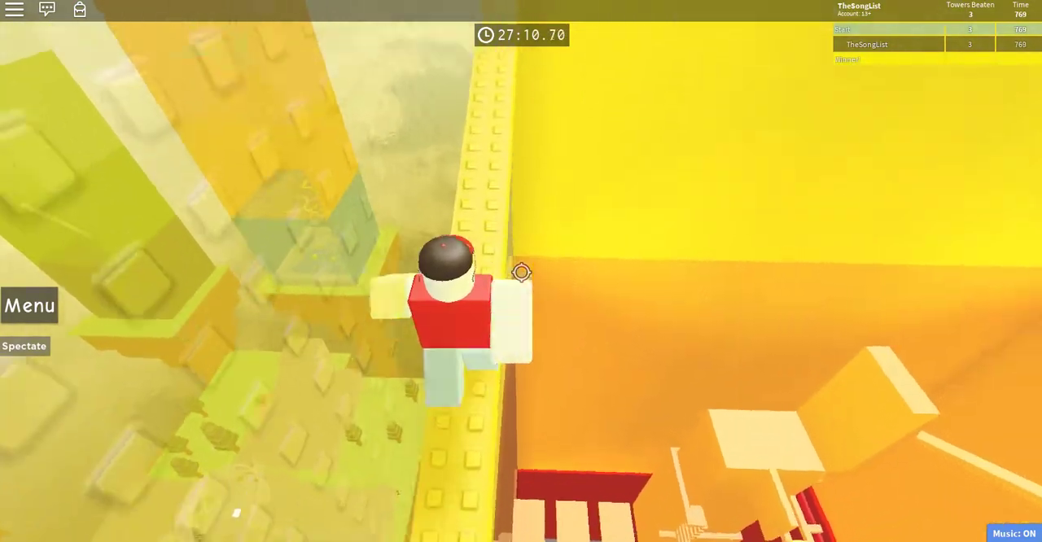
pyautogui.press('w')
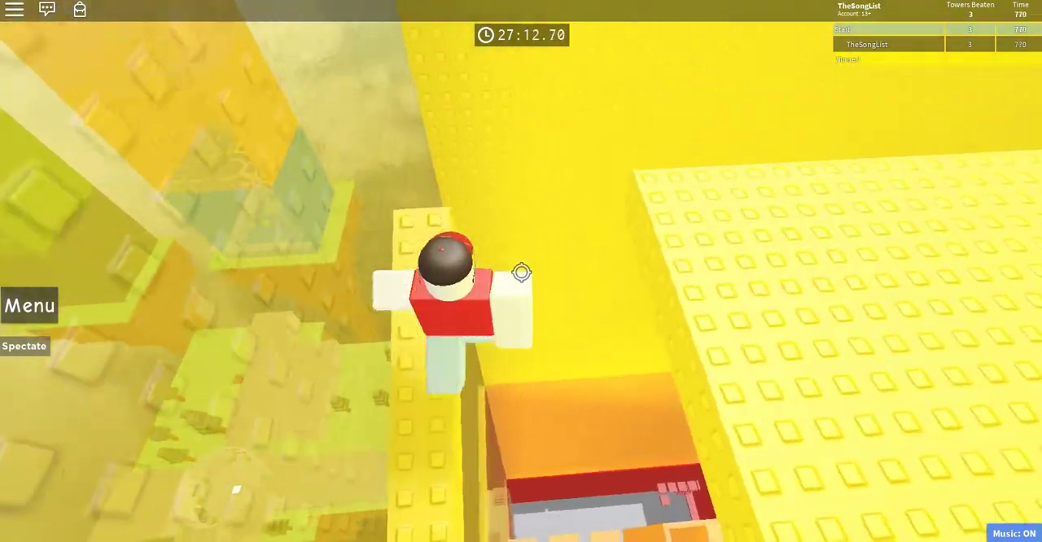
pyautogui.press('w')
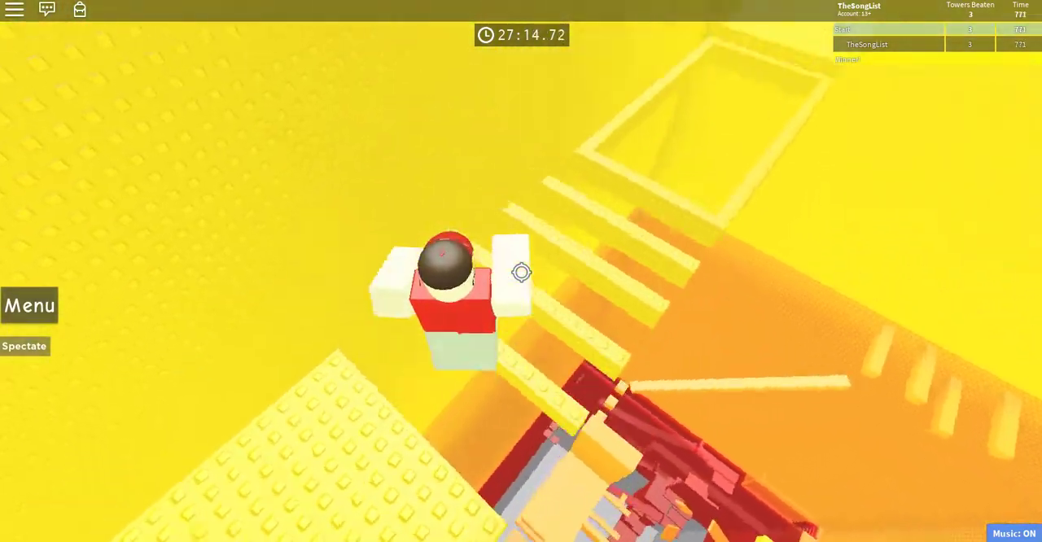
pyautogui.press('w')
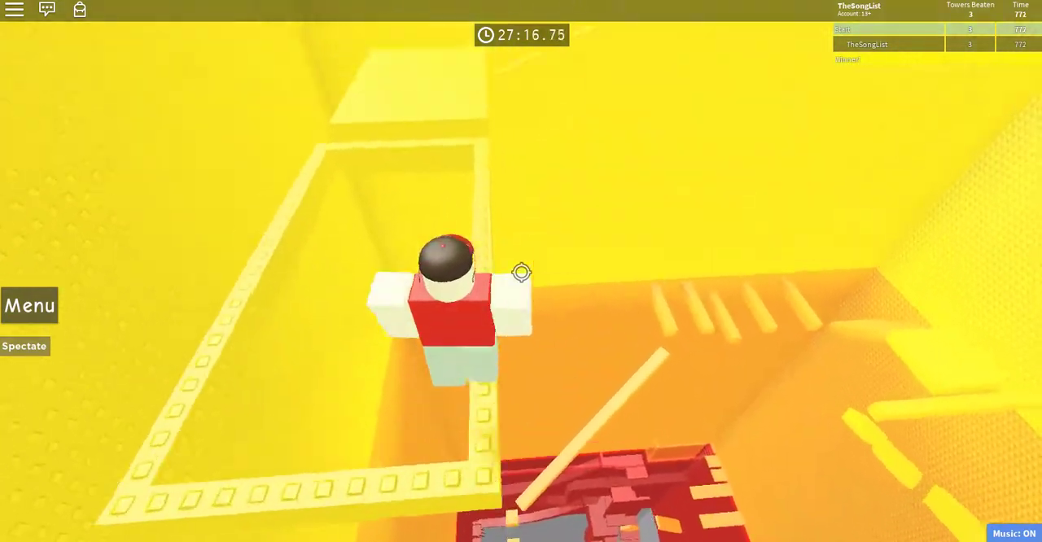
pyautogui.press('w')
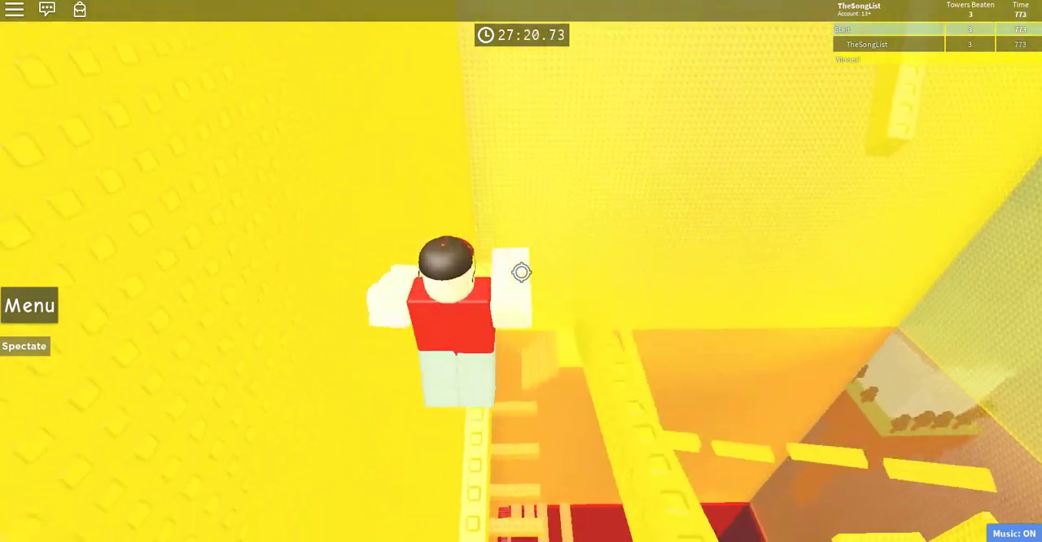
# Jump and climb higher above the yellow platforms
pyautogui.press('w')
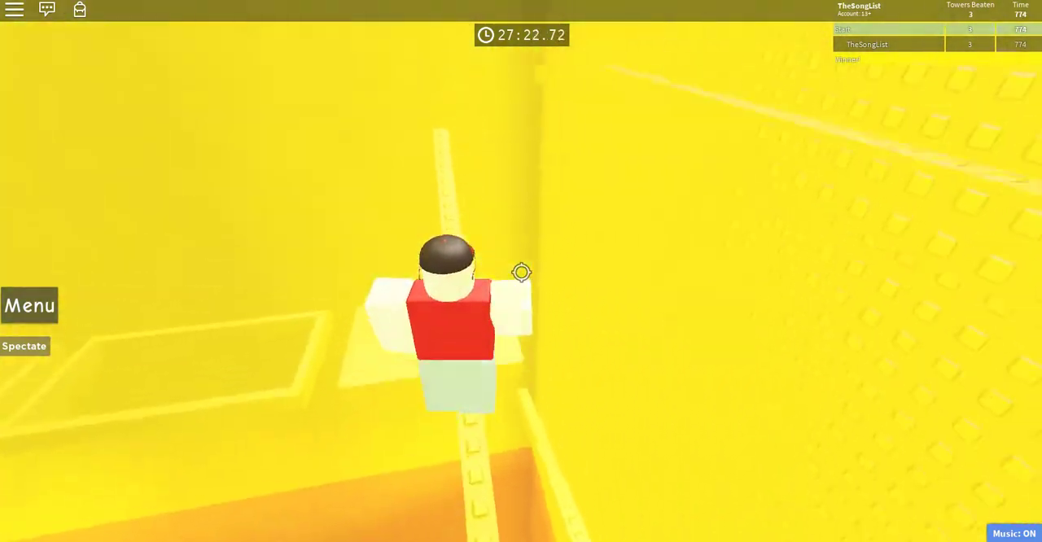
pyautogui.press('w')
pyautogui.press('space')
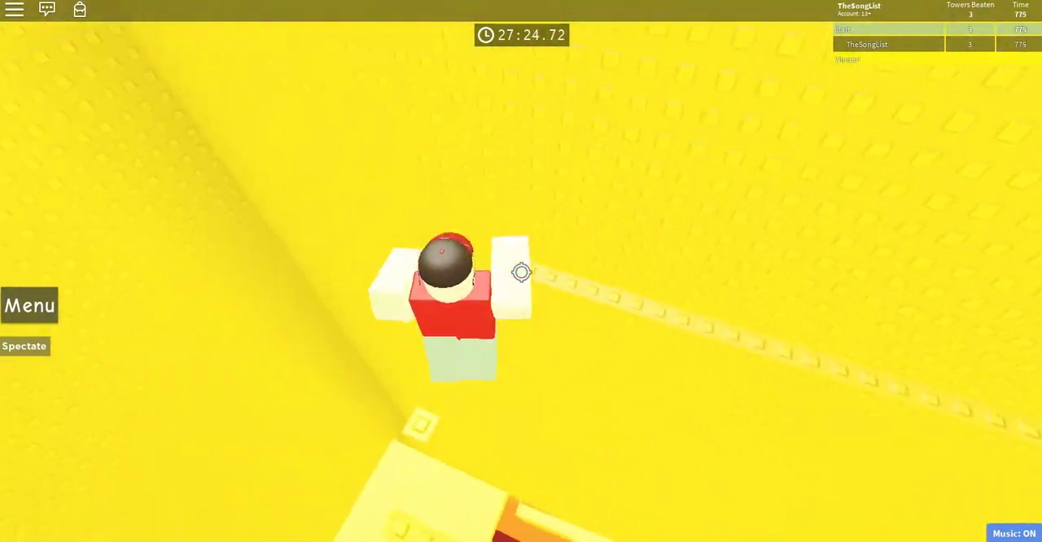
pyautogui.press('w')
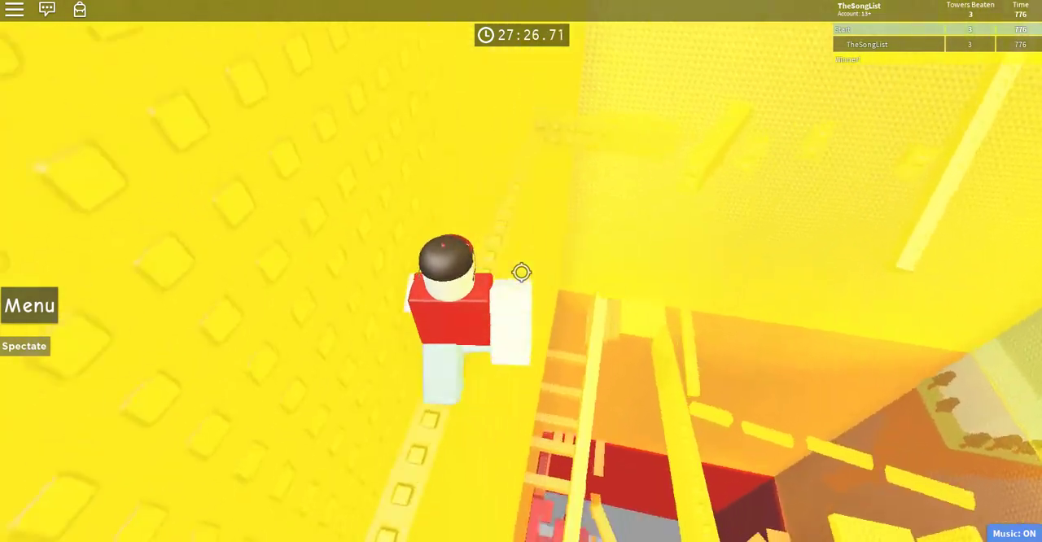
# Look down the tower, then climb the wall up toward the green floor
pyautogui.press('w')
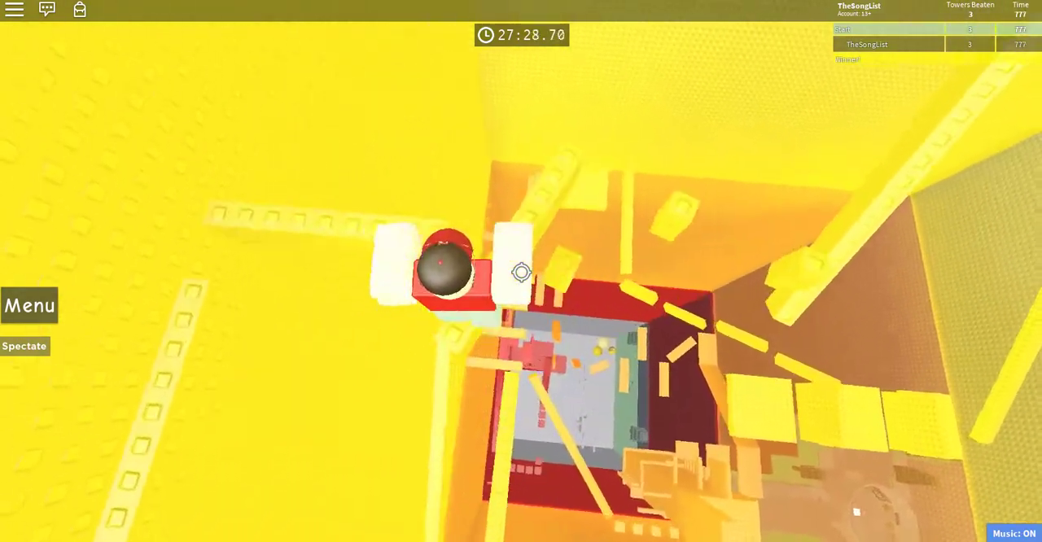
pyautogui.press('w')
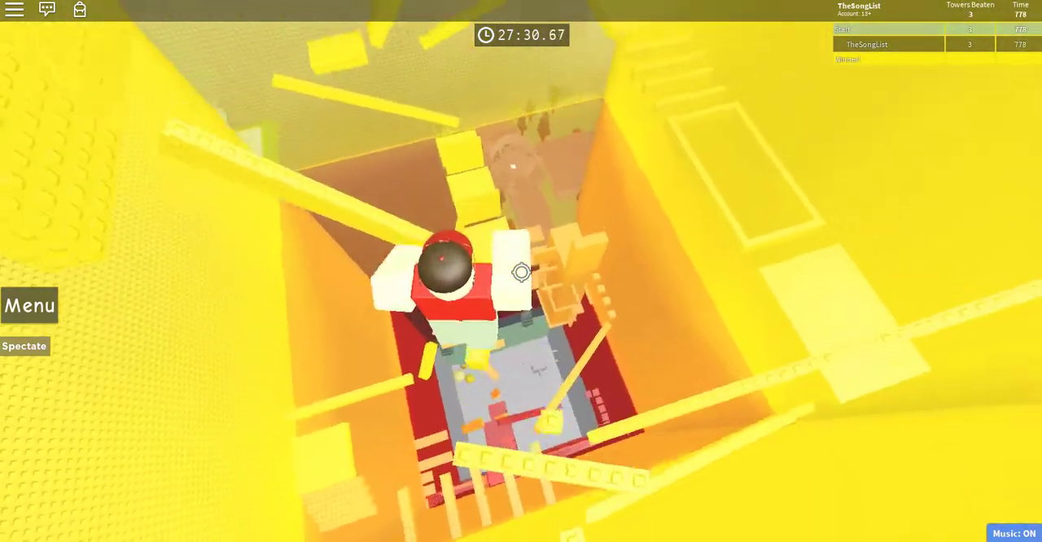
pyautogui.press('w')
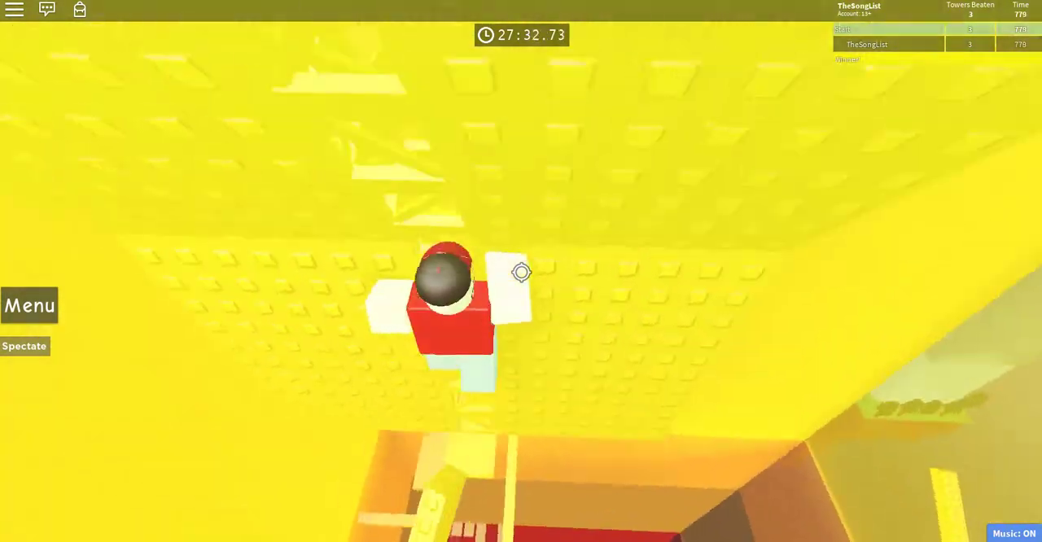
pyautogui.press('w')
# Reach the green floor's platforms and climb the green ladder above the drop
pyautogui.press('w')
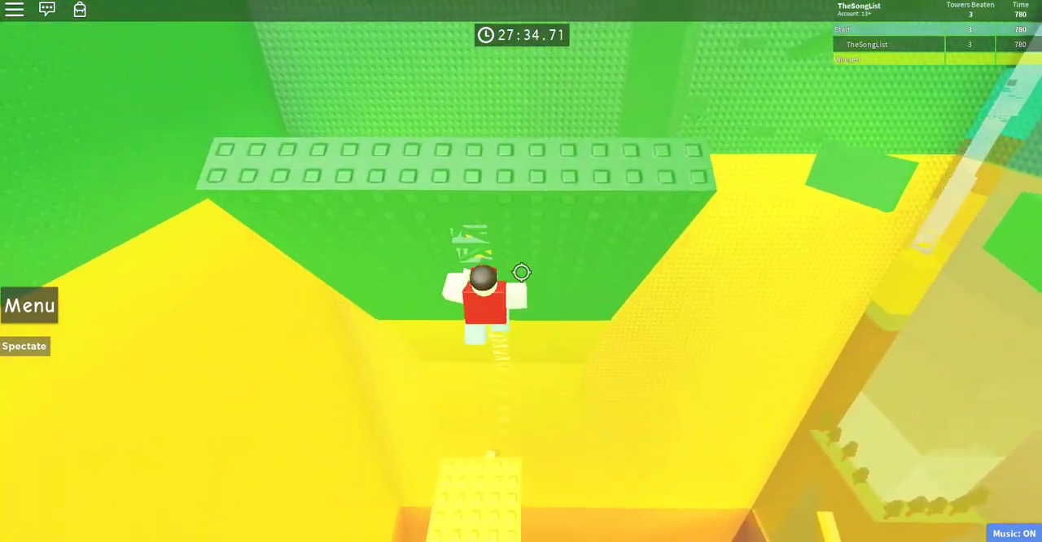
pyautogui.press('w')
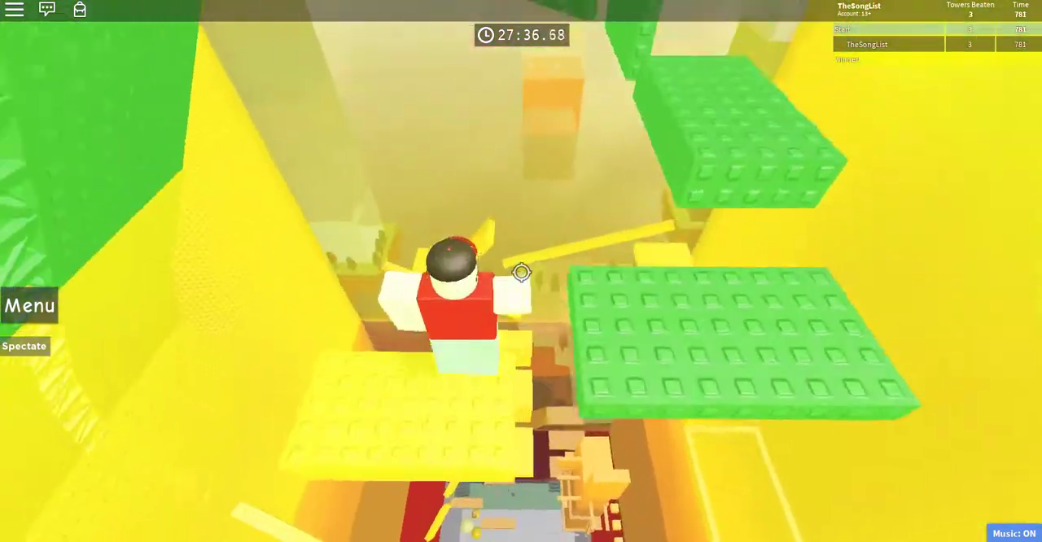
pyautogui.press('w')
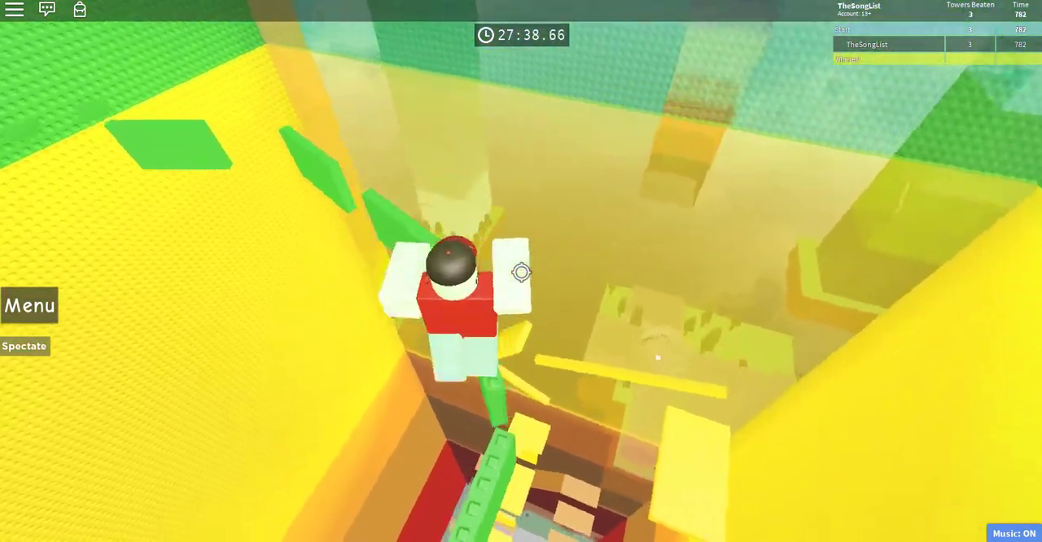
pyautogui.press('w')
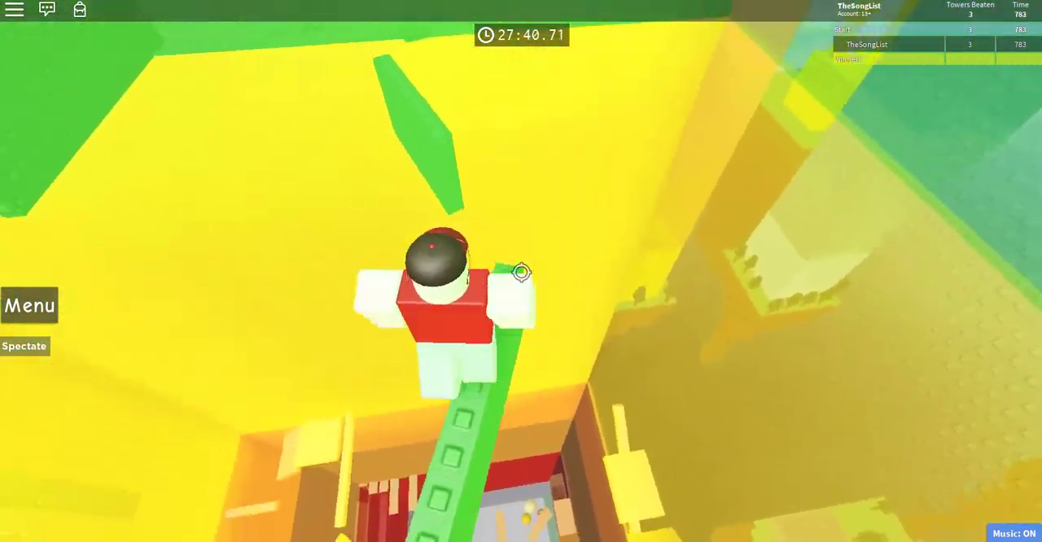
pyautogui.press('w')
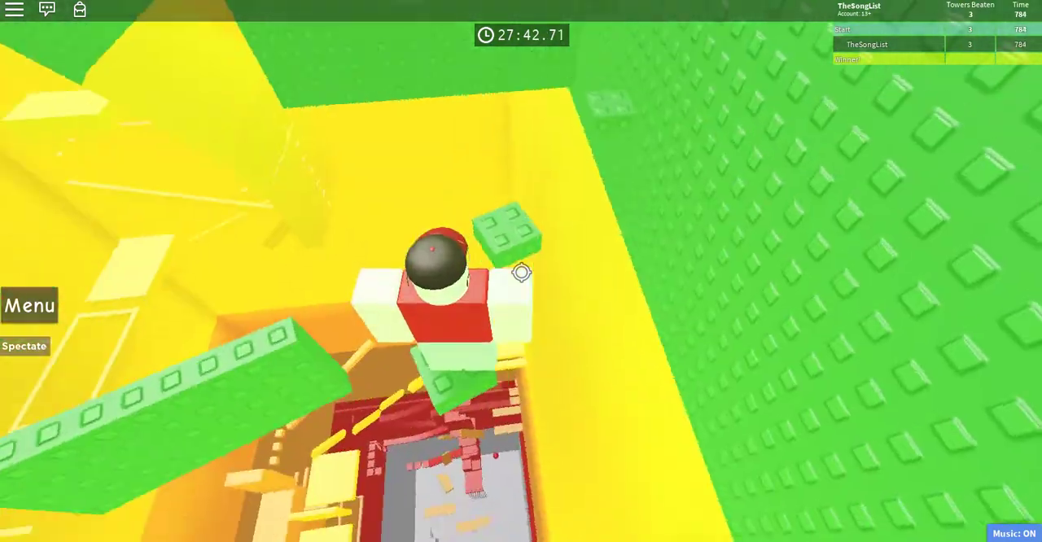
# Walk the yellow ledge and the thin green beam across the green wall area
pyautogui.press('w')
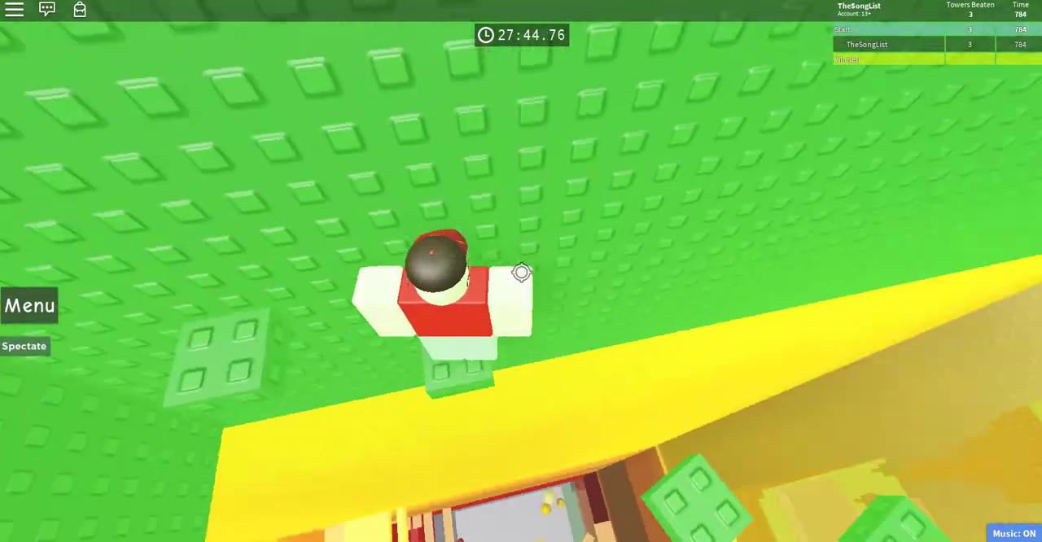
pyautogui.press('w')
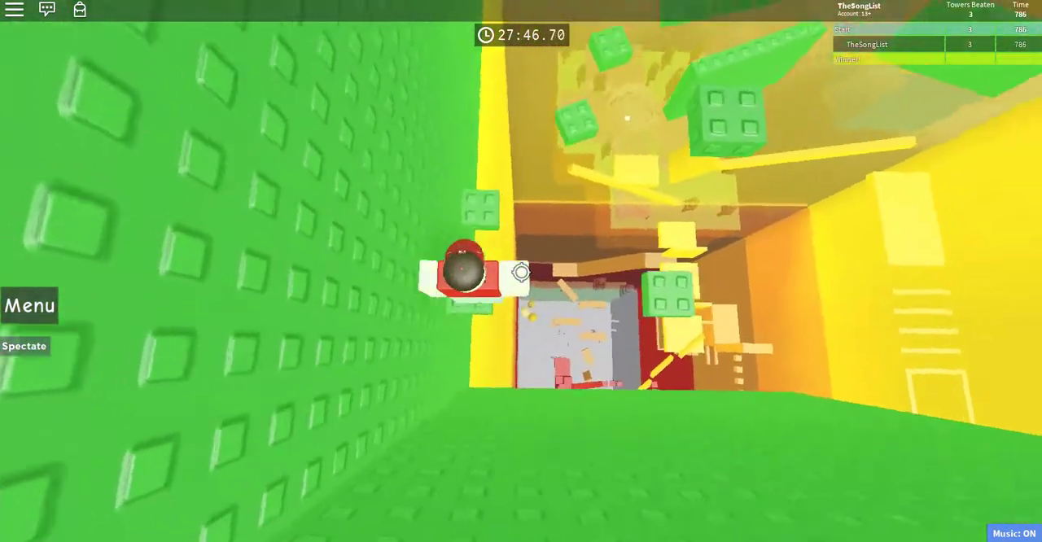
pyautogui.press('w')
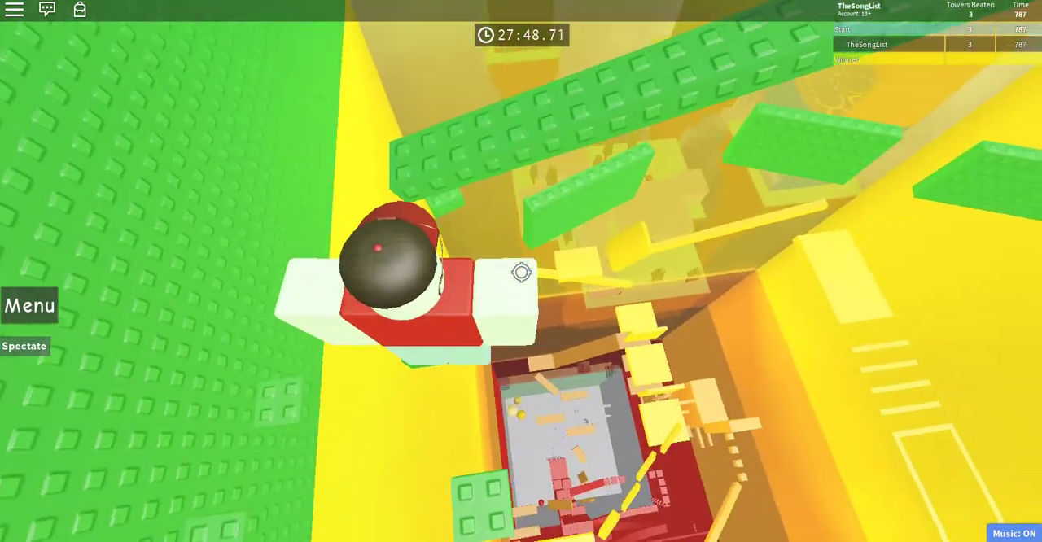
pyautogui.press('w')
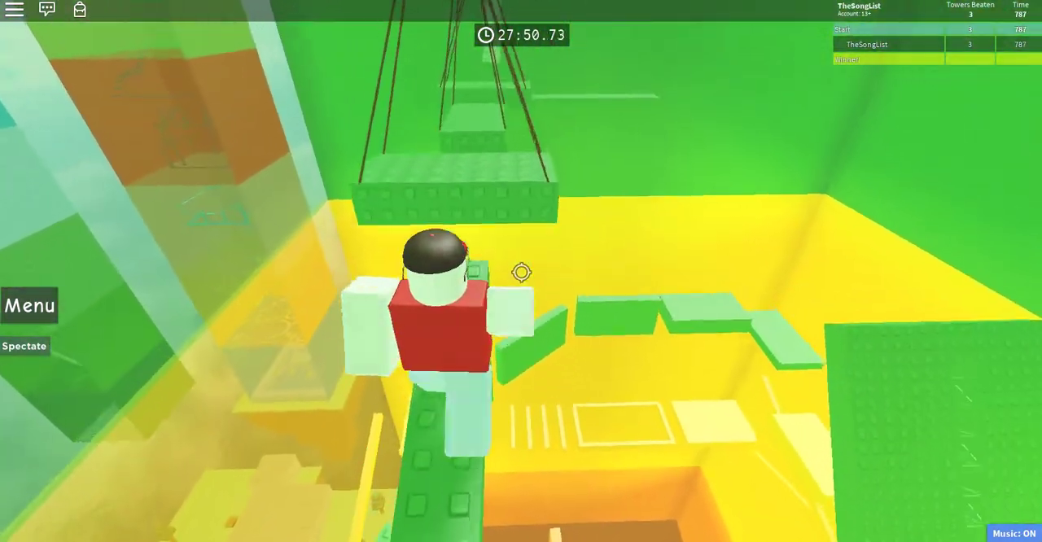
# Land on the swinging and hanging platforms, then climb higher up the green tower
pyautogui.press('w')
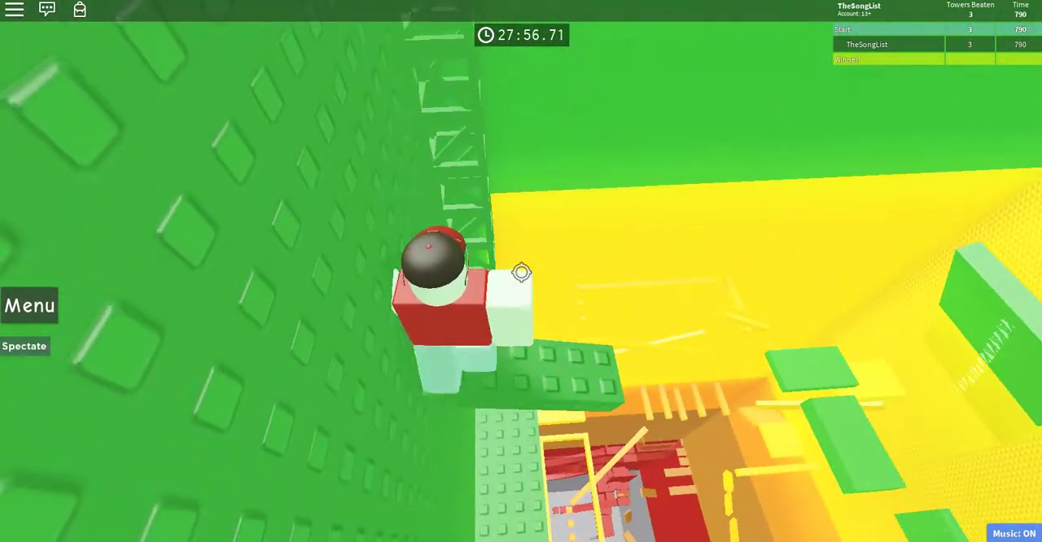
pyautogui.press('w')
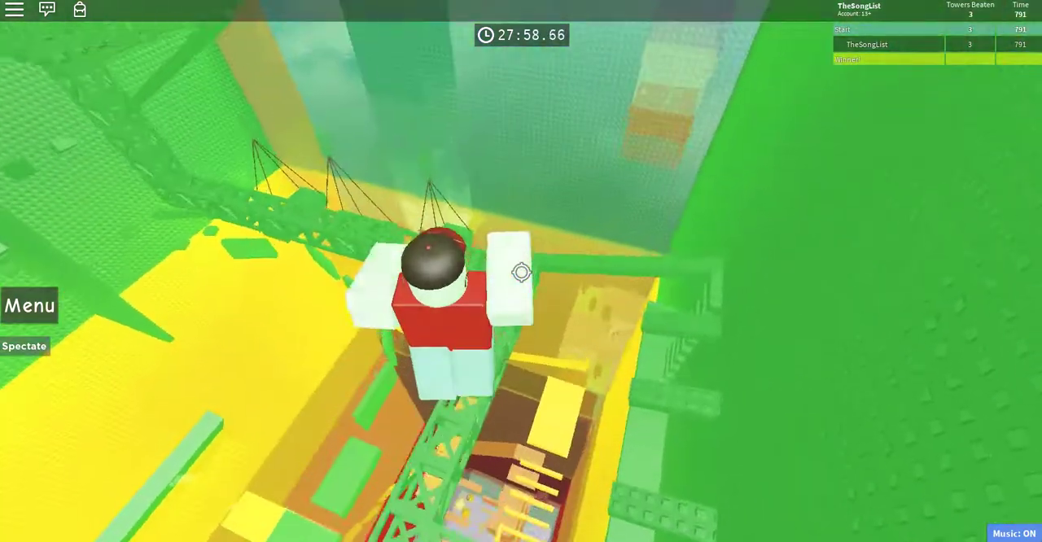
pyautogui.press('w')
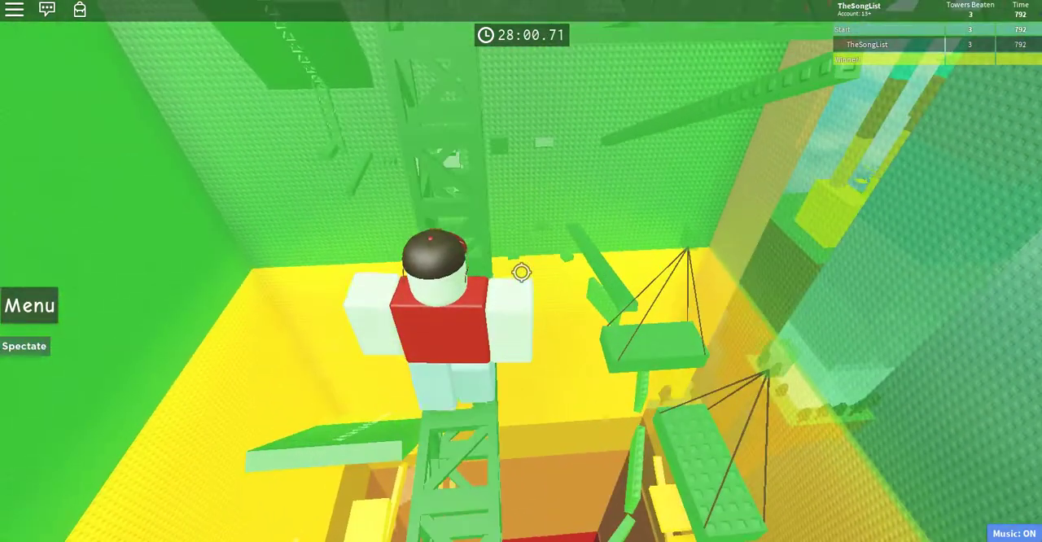
pyautogui.press('w')
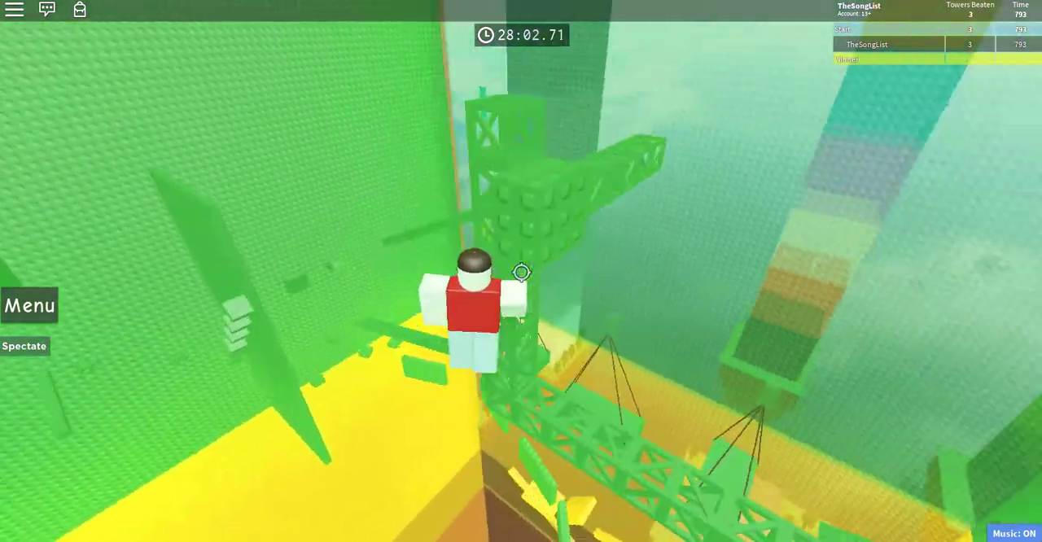
# Drop to the grey base and walk toward the block staircase, orbiting the camera
pyautogui.press('w')
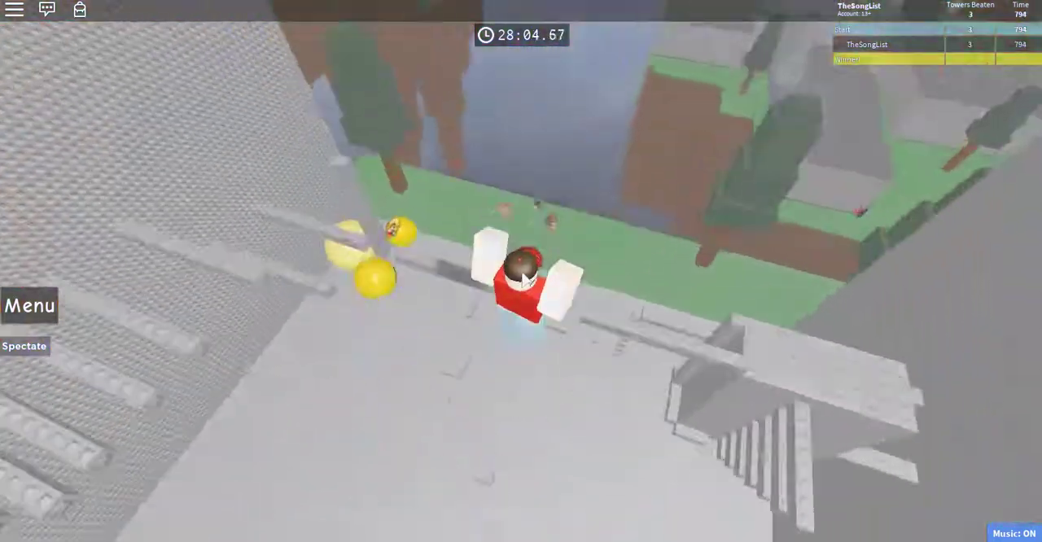
pyautogui.press('w')
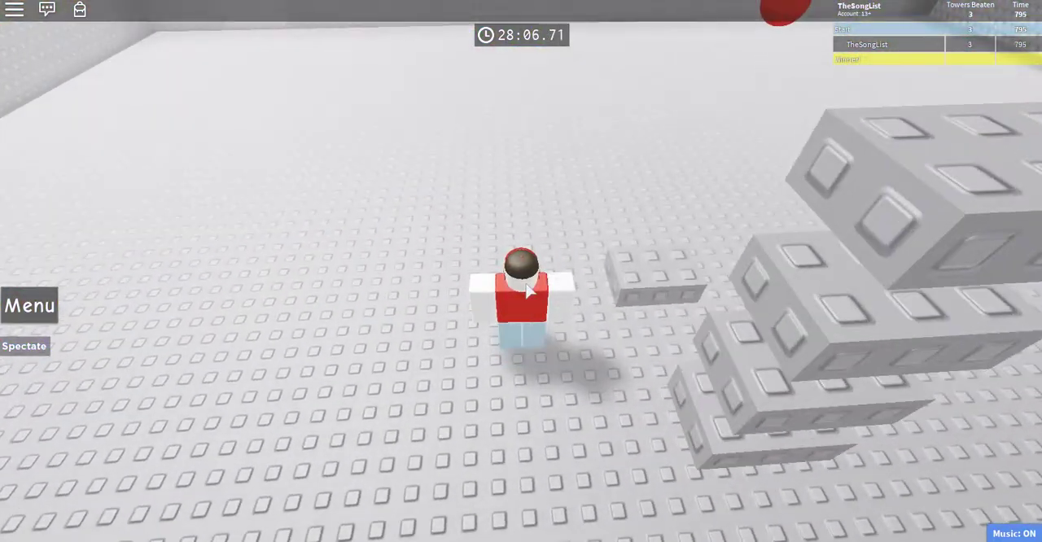
pyautogui.press('w')
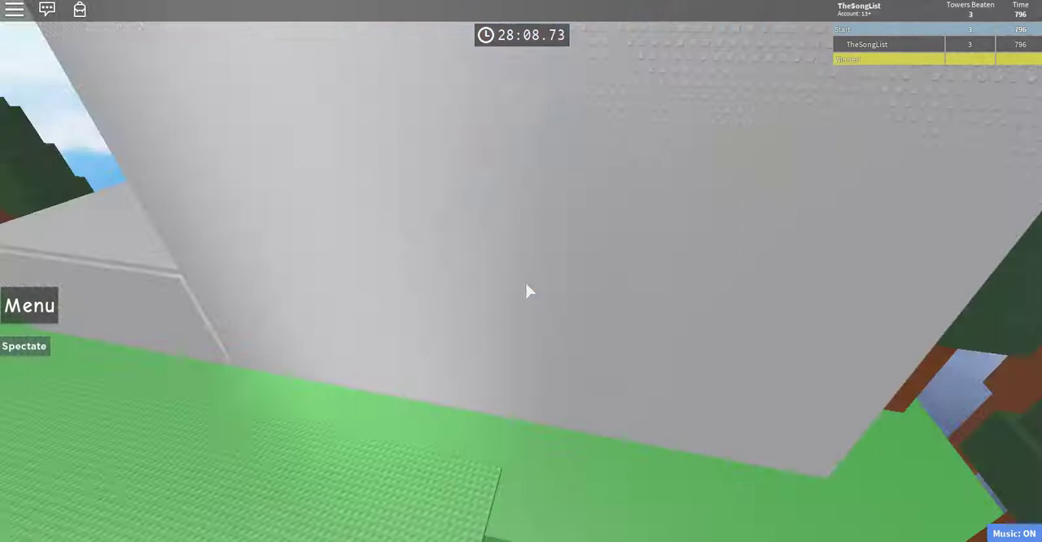
pyautogui.rightClick(528, 291)
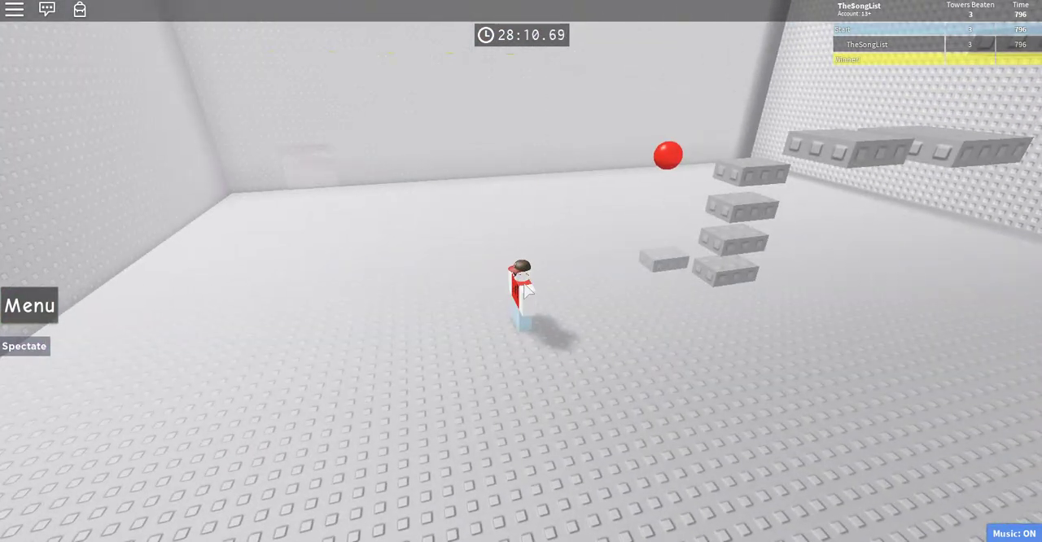